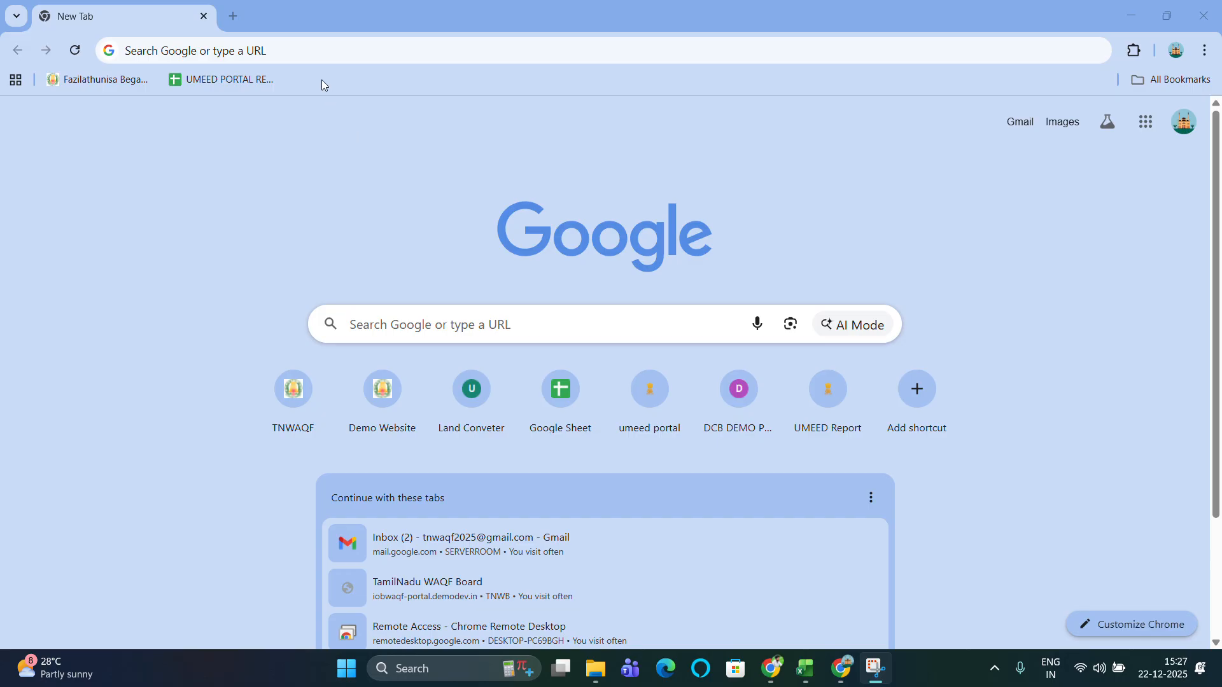
Search Google for 'tn waqf' and open the Tamil Nadu Waqf Board site (tnwb.tn.gov.in).
click(302, 50)
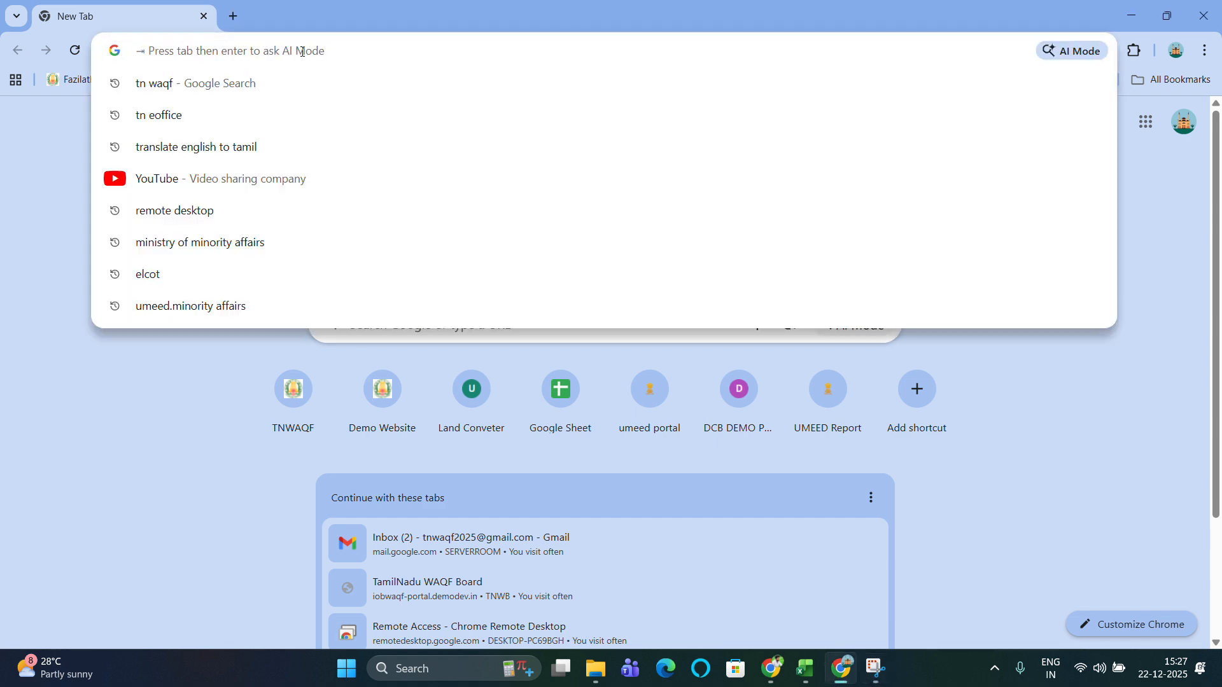
text(tn waqf)
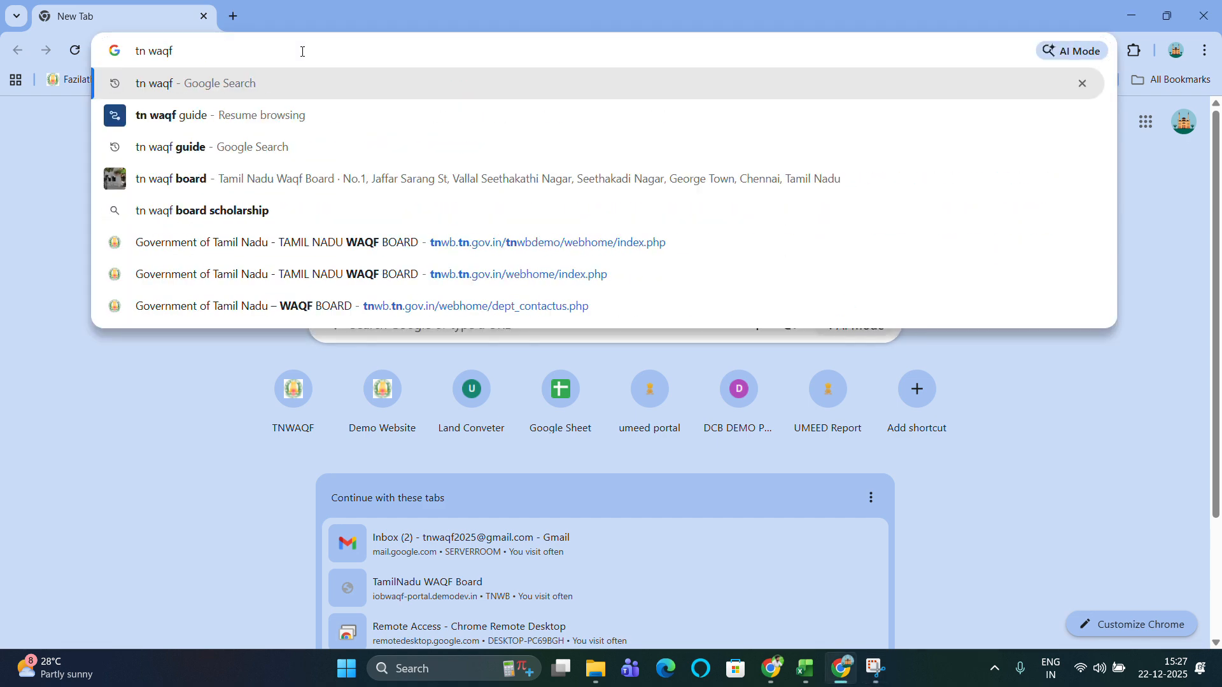
key(Return)
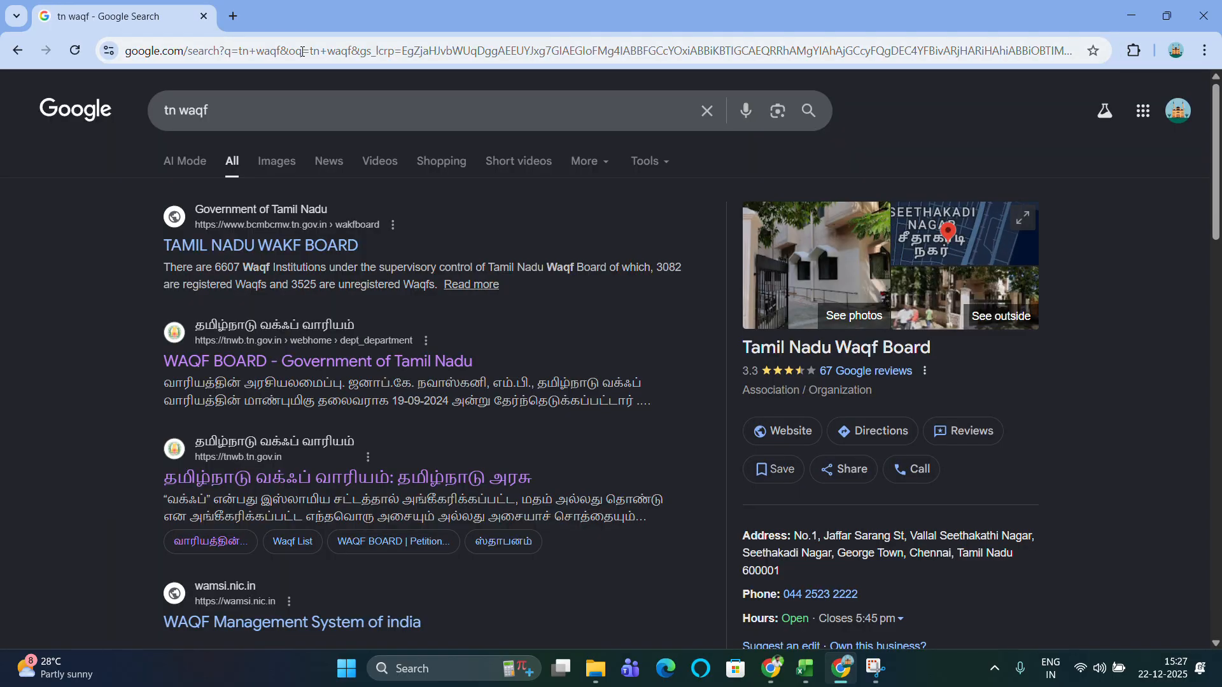
click(237, 479)
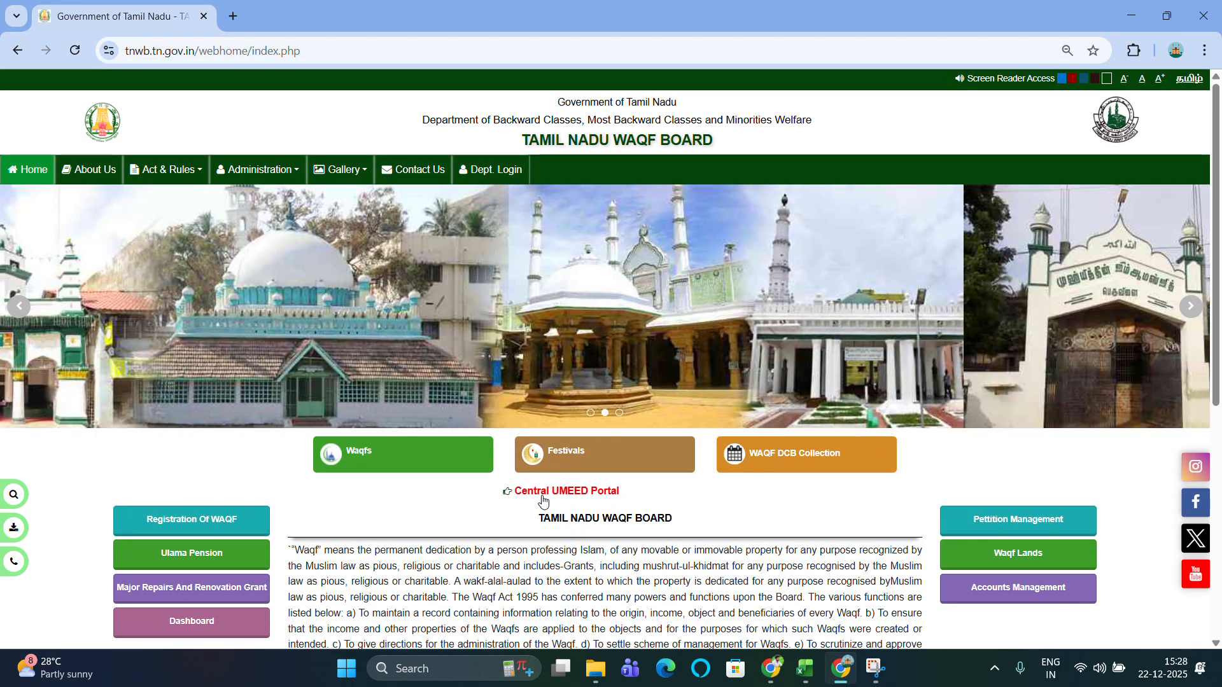
Follow the Central UMEED Portal link to open umeed.minorityaffairs.gov.in in a new tab.
click(543, 500)
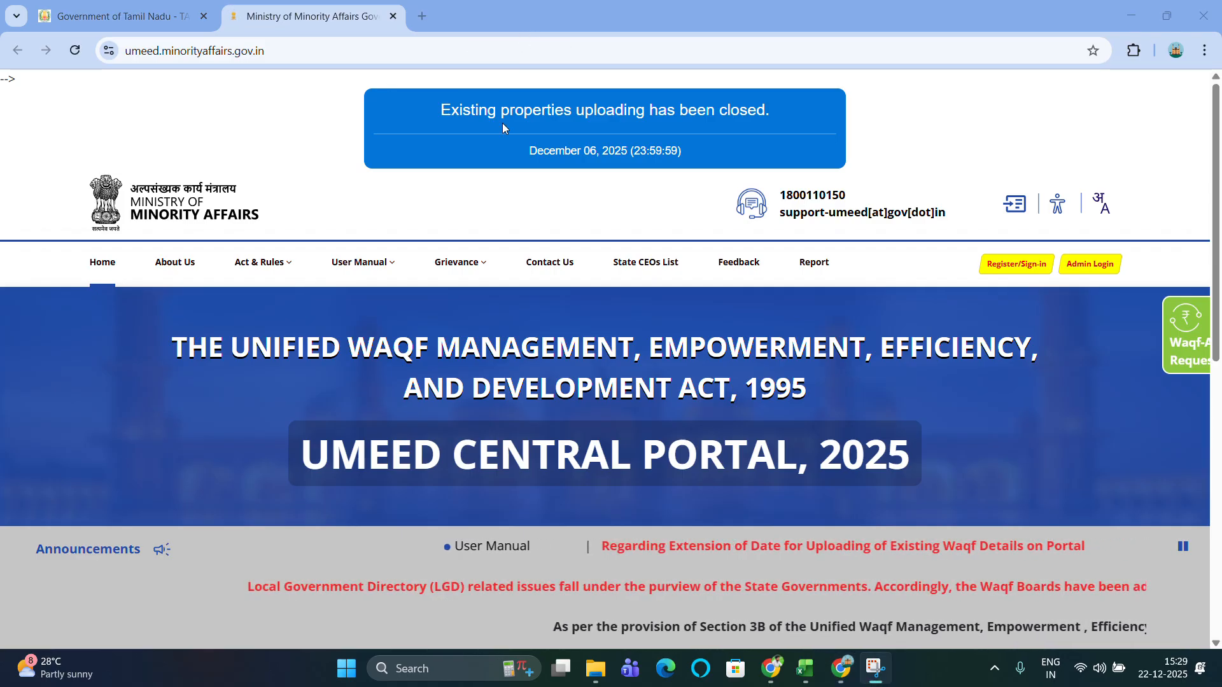
Go to Register/Sign-in and choose 'Existing Waqf Register Here' below the login form.
mouse_move(392, 280)
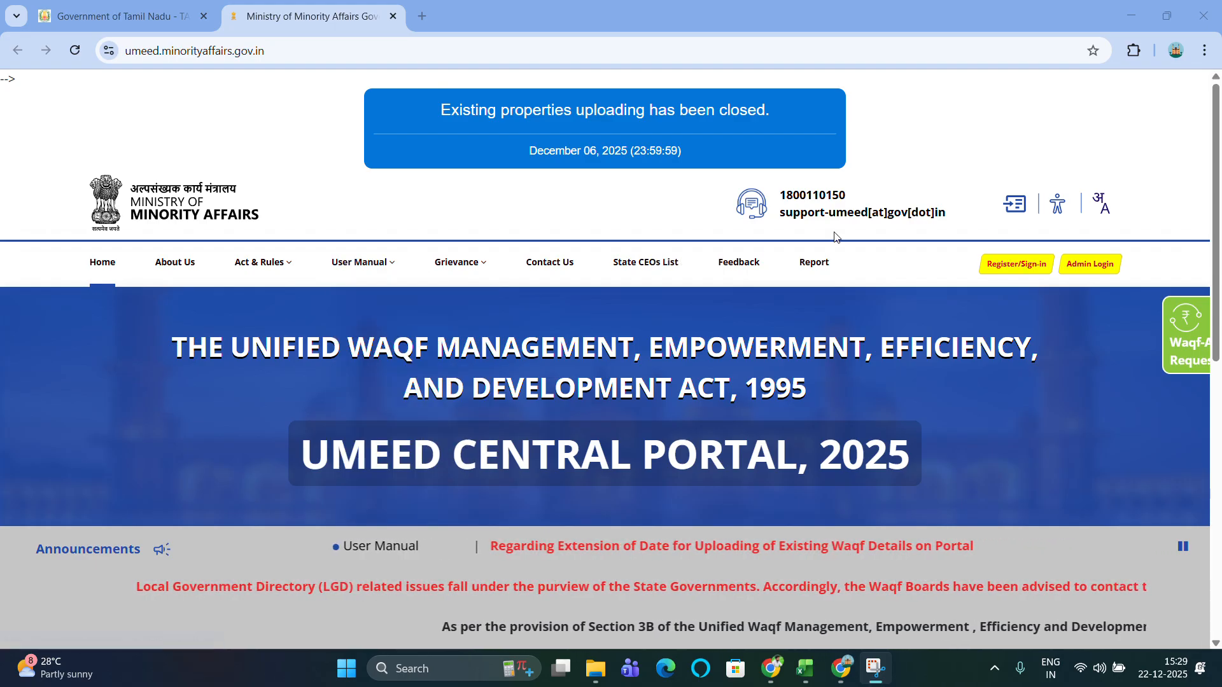
click(1008, 266)
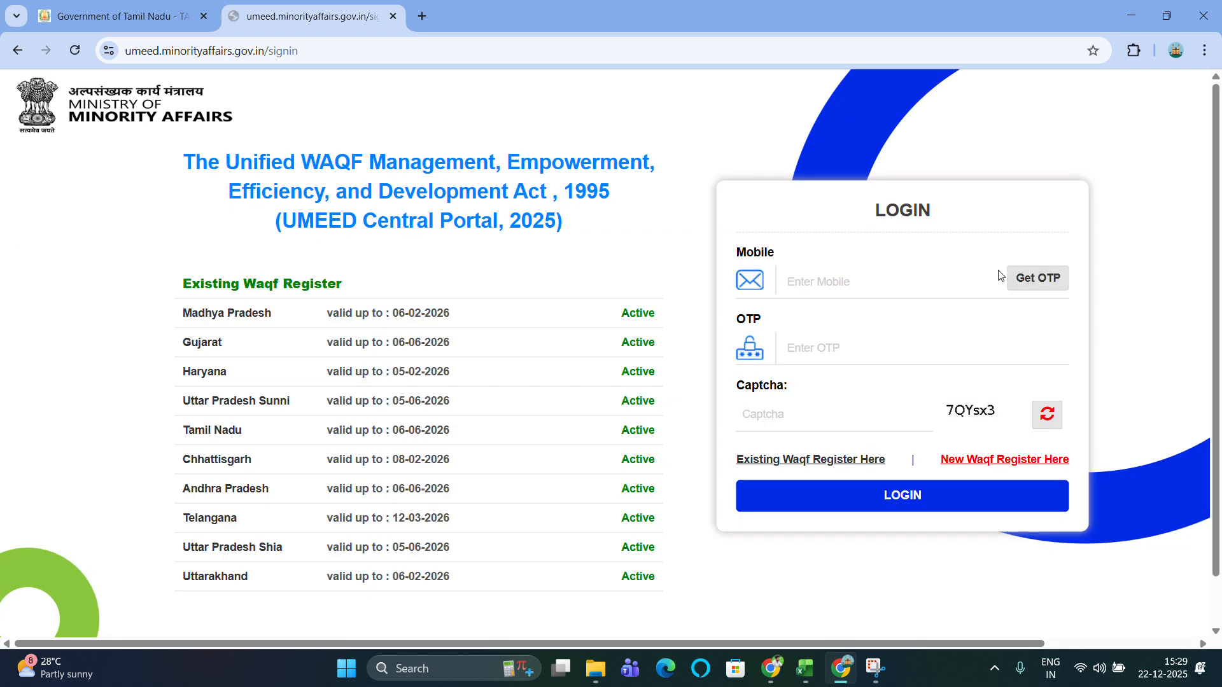
scroll(646, 286, down, 1)
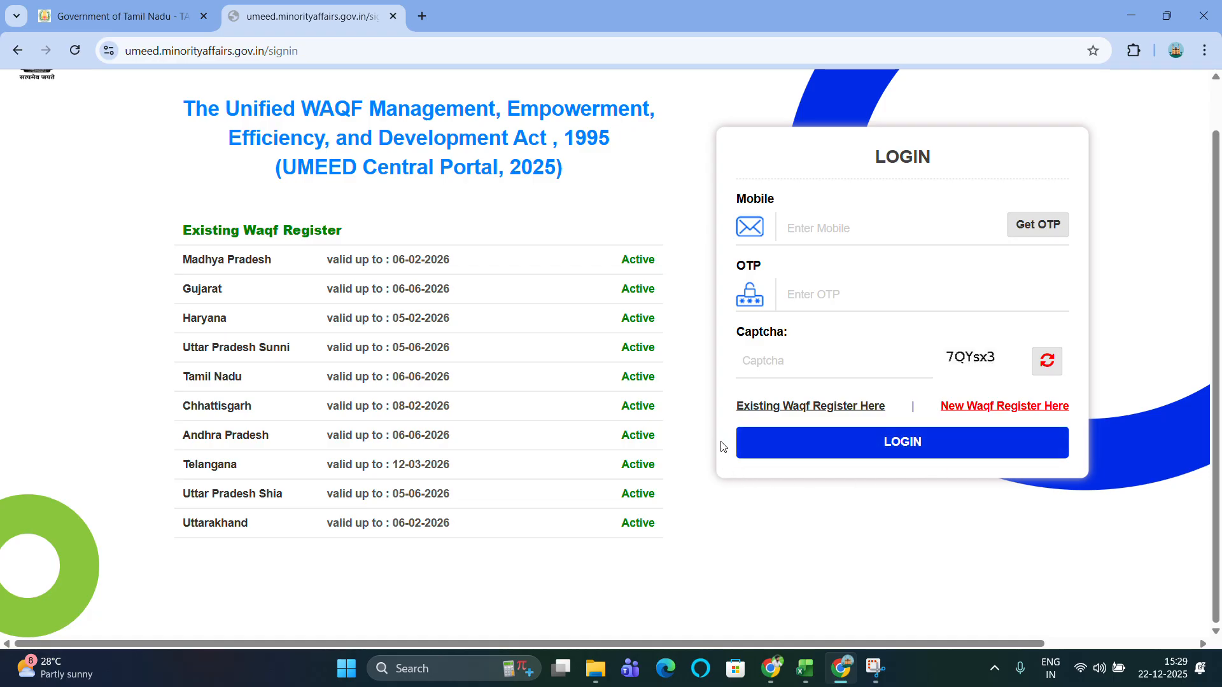
click(842, 411)
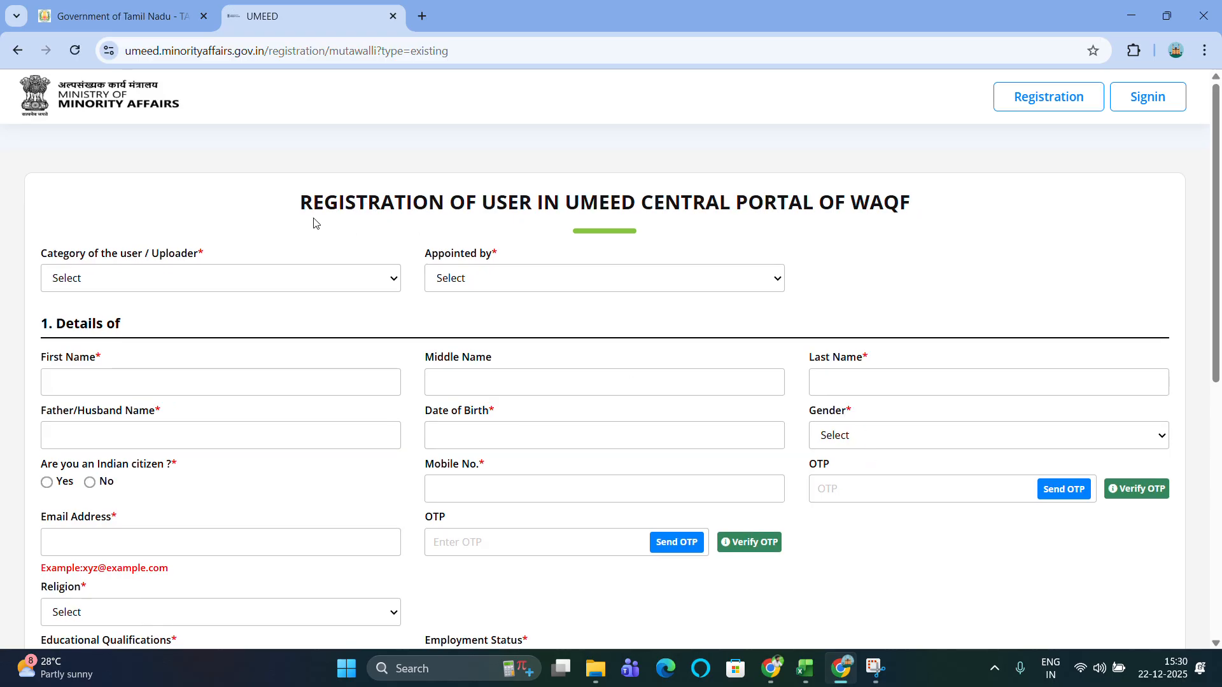
Pick Mutawalli as the uploader category and Waqf Board under Appointed by.
scroll(315, 223, down, 1)
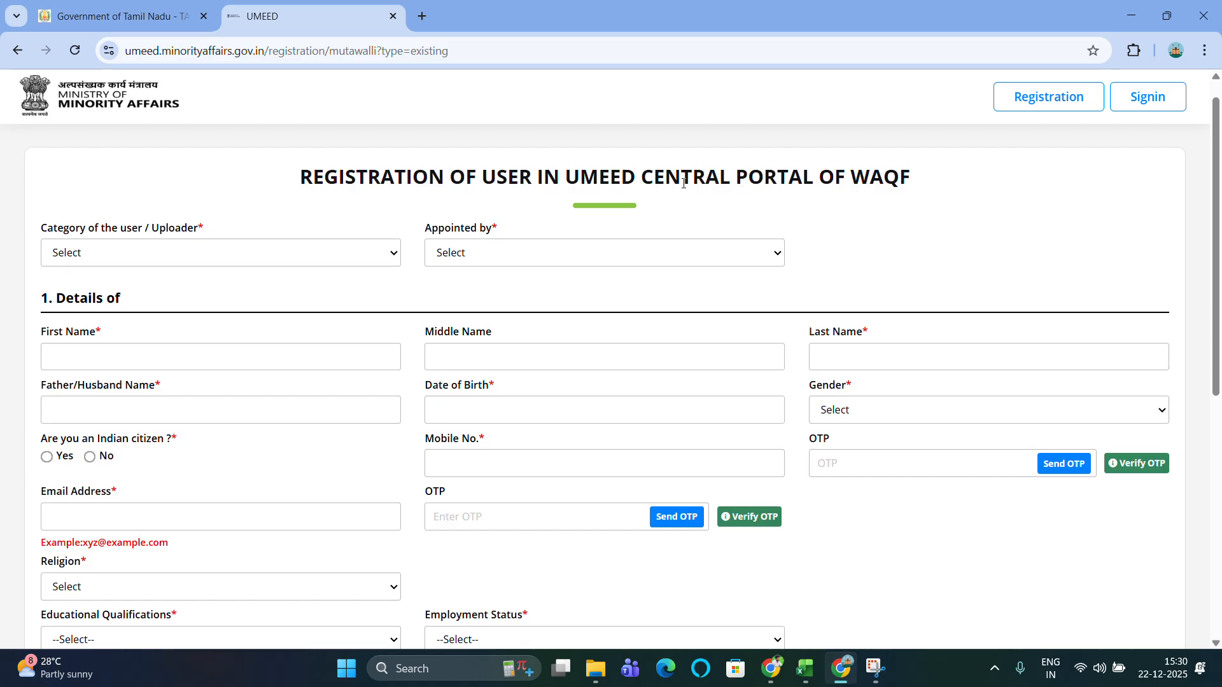
scroll(684, 185, down, 1)
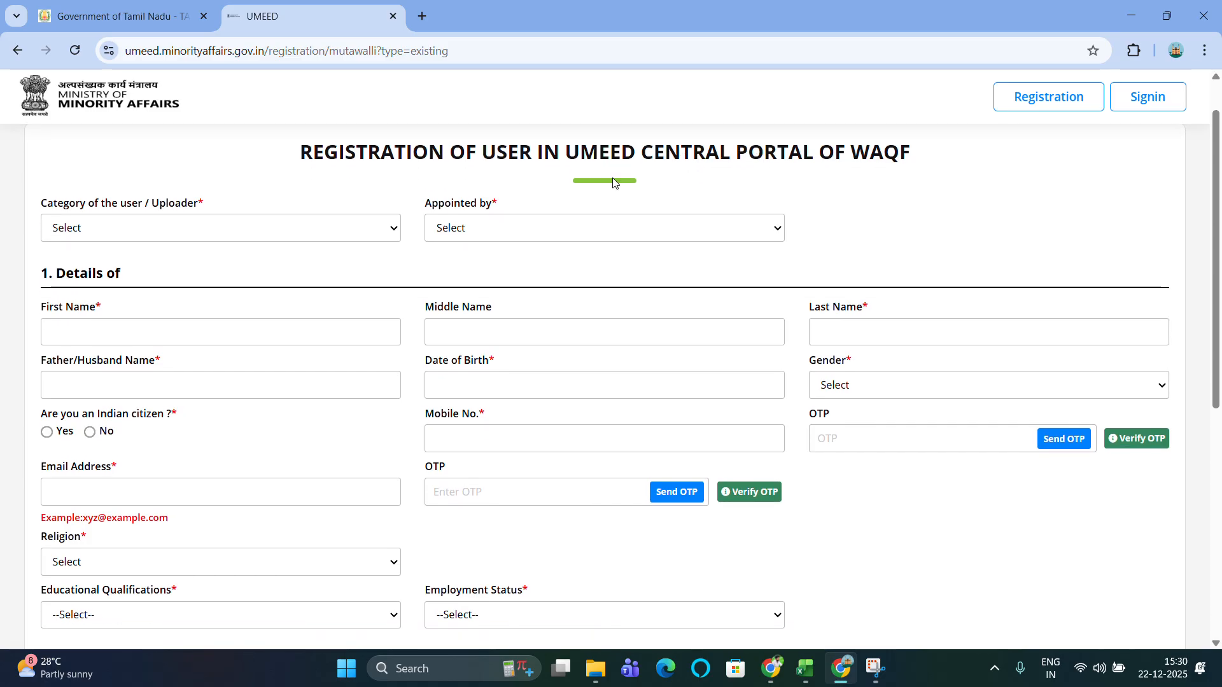
click(315, 229)
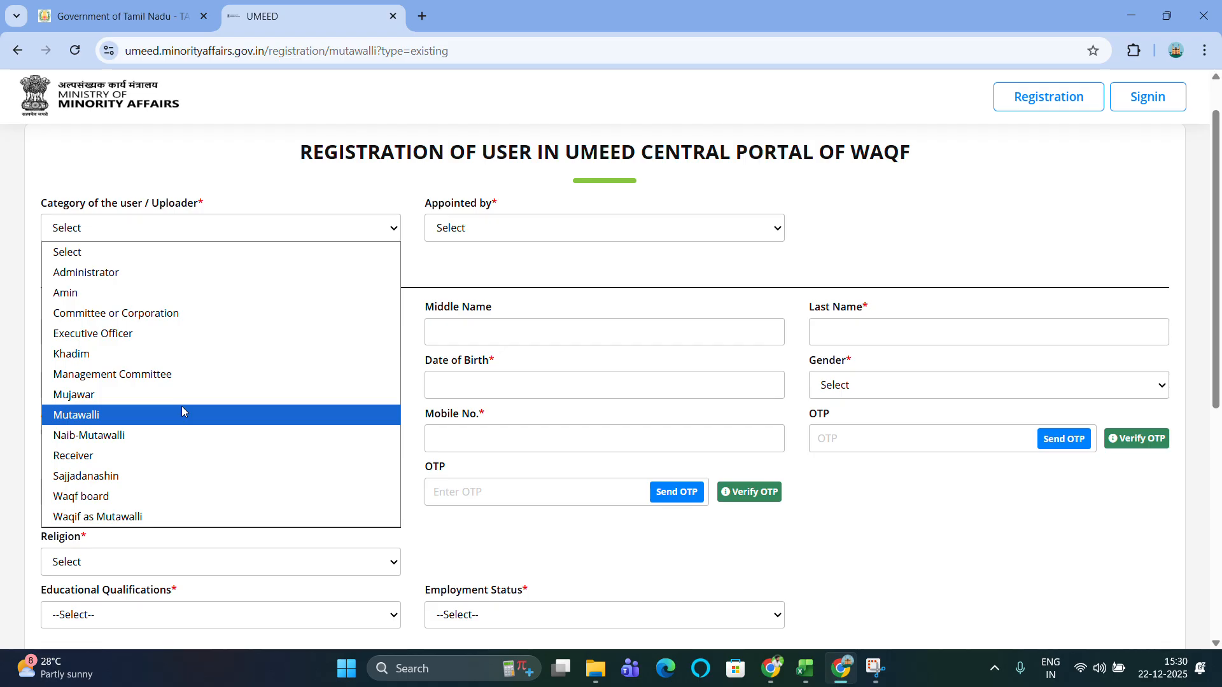
click(114, 416)
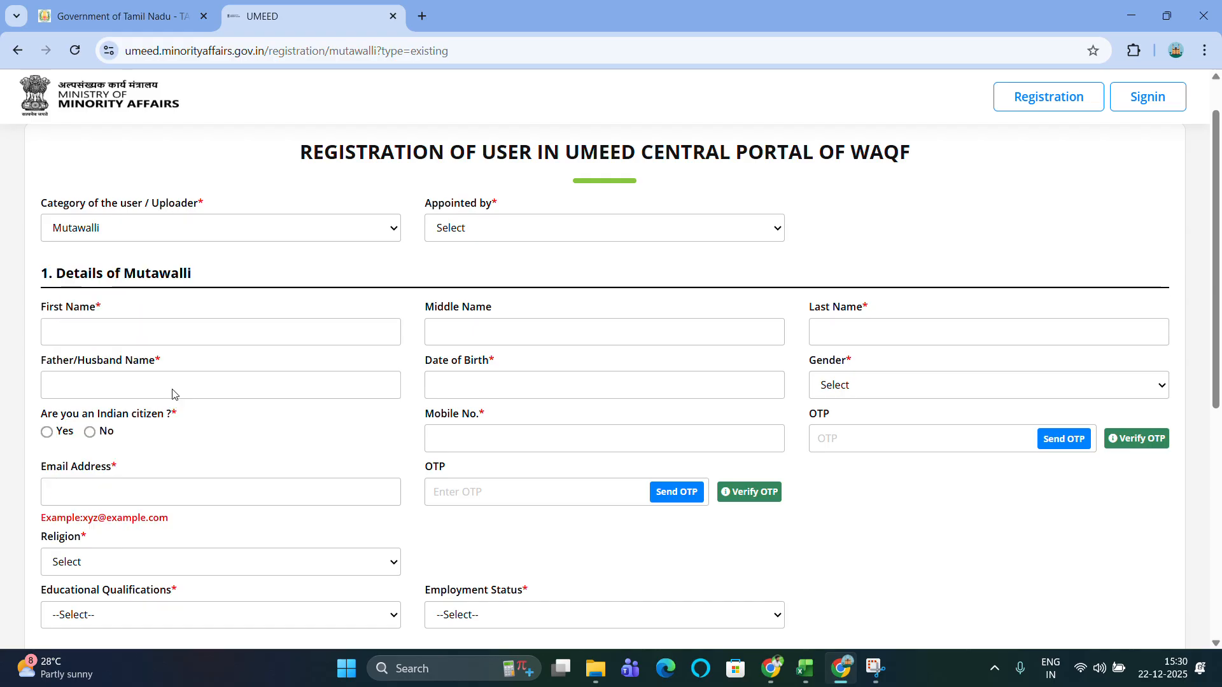
click(668, 232)
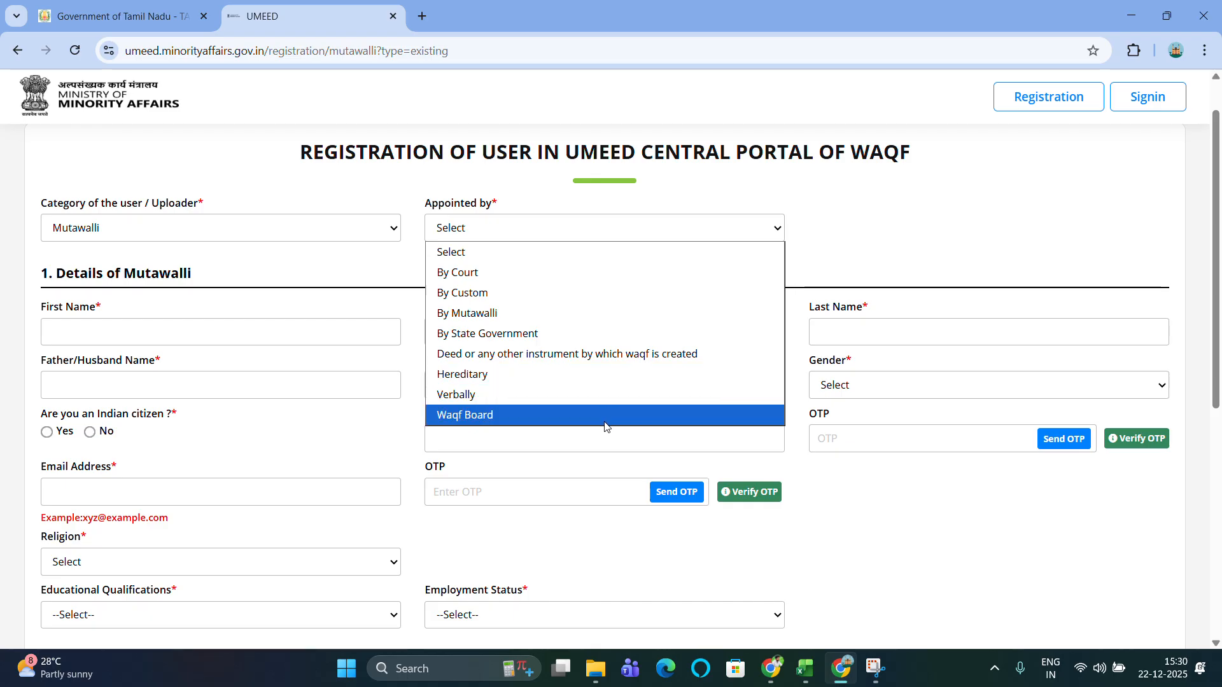
click(547, 417)
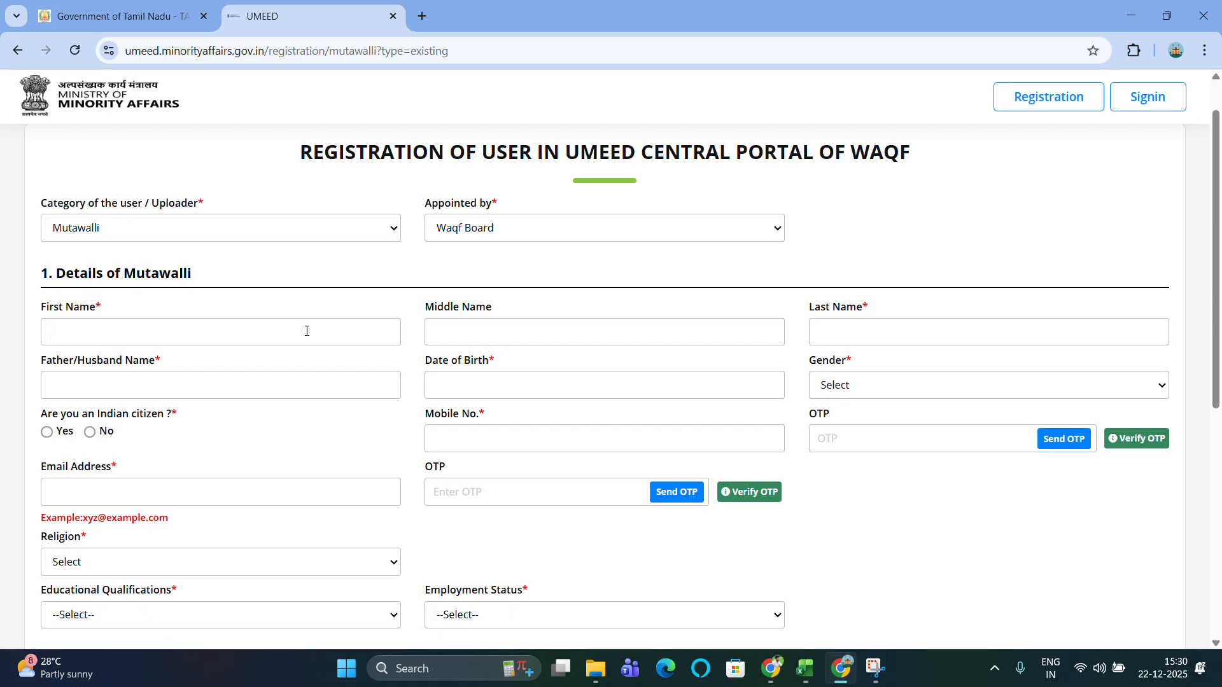
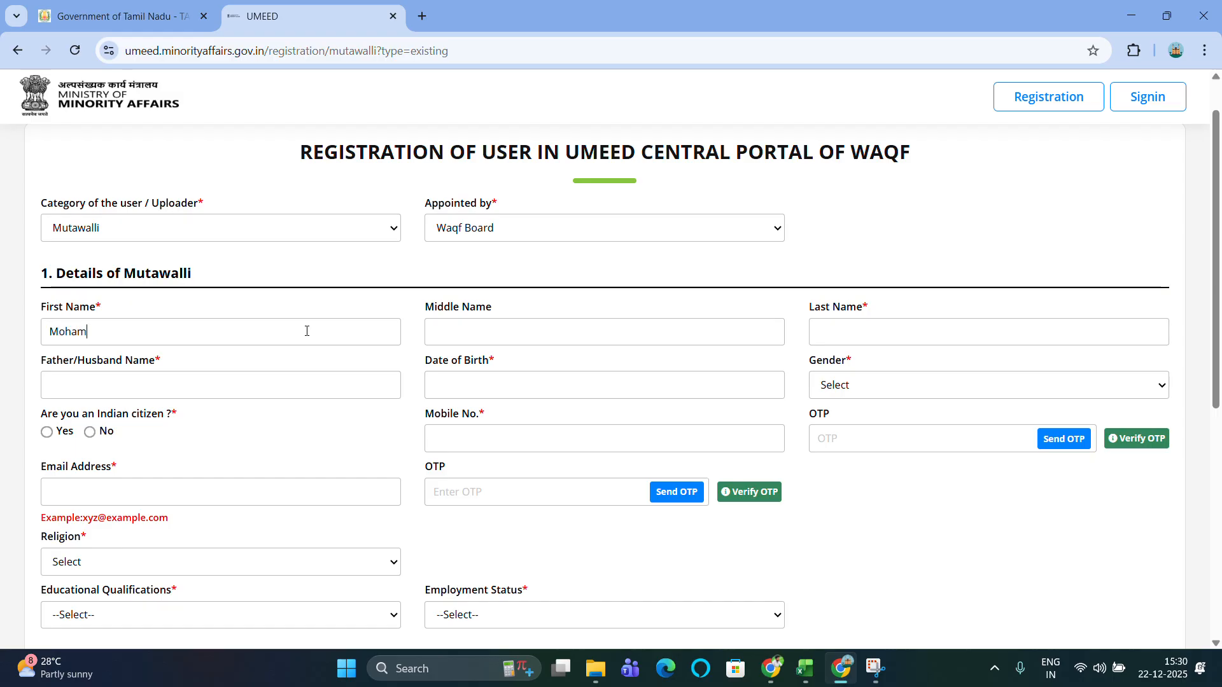
Enter the Mutawalli's first name, last name and father's name.
text(S)
click(275, 384)
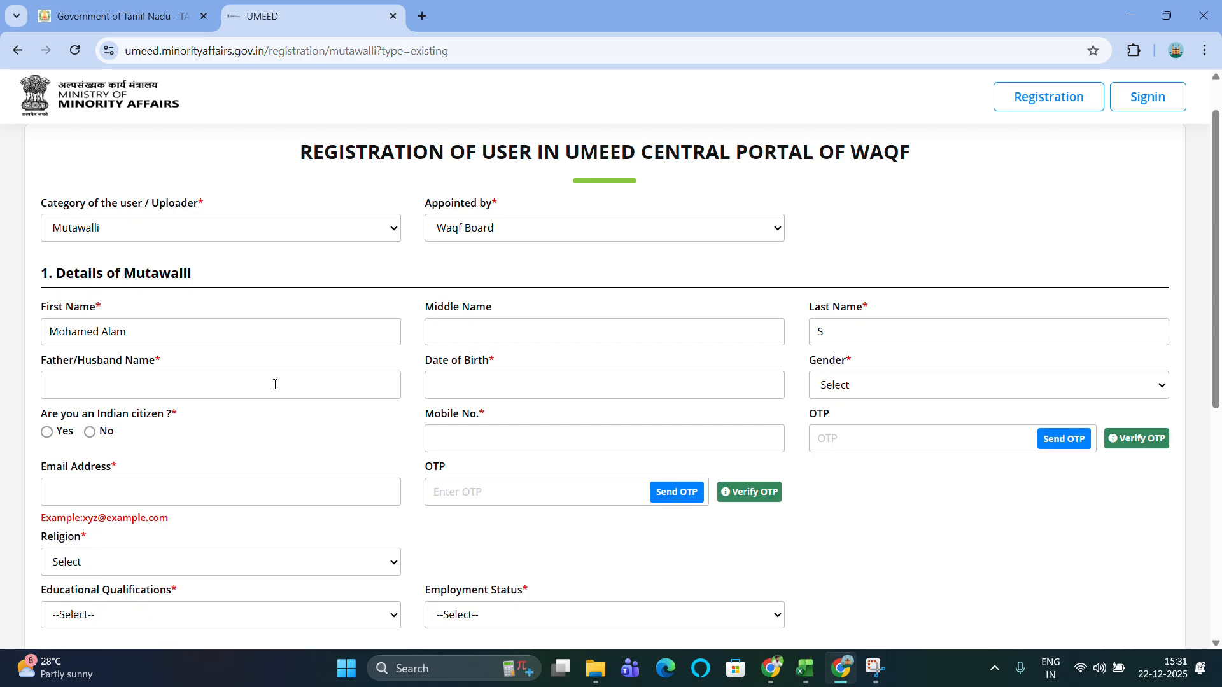
text(Samath)
click(518, 386)
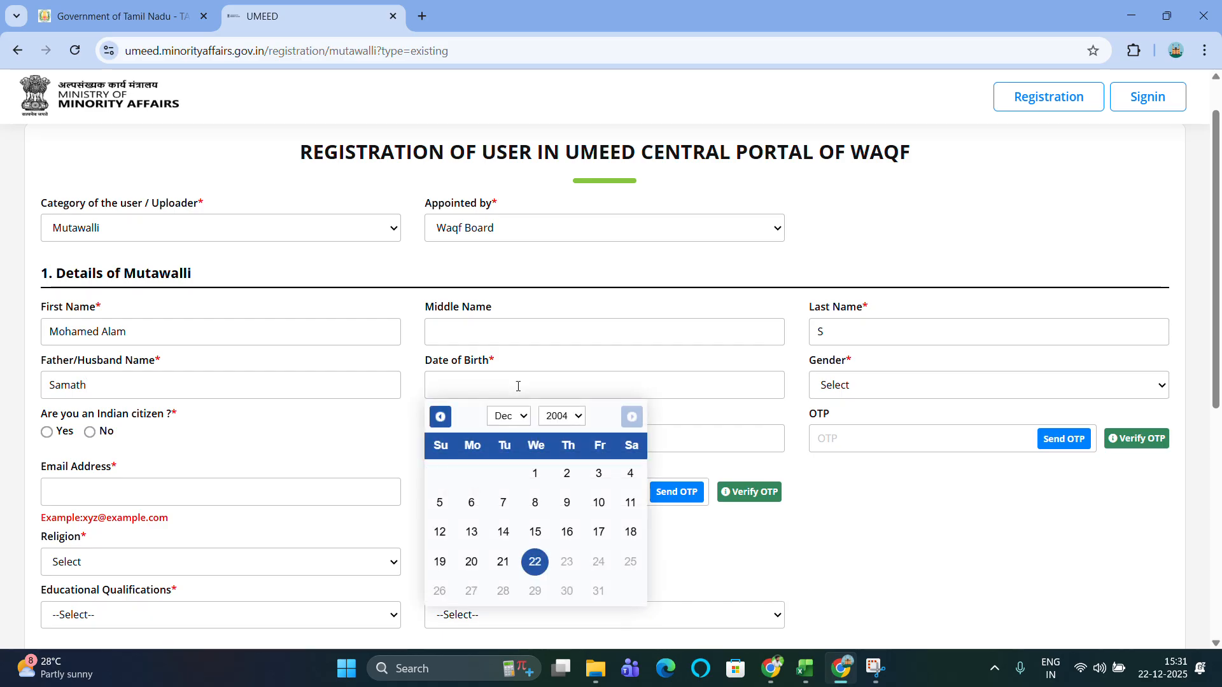
click(553, 416)
scroll(555, 239, up, 4)
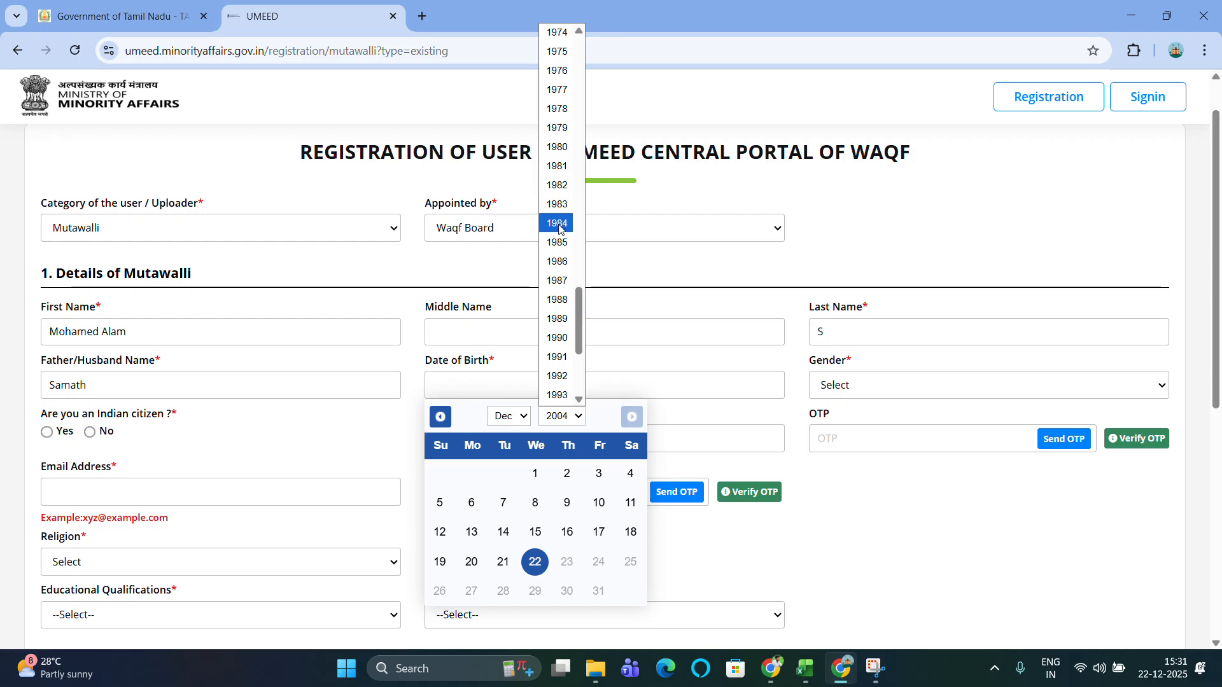
click(559, 166)
click(531, 417)
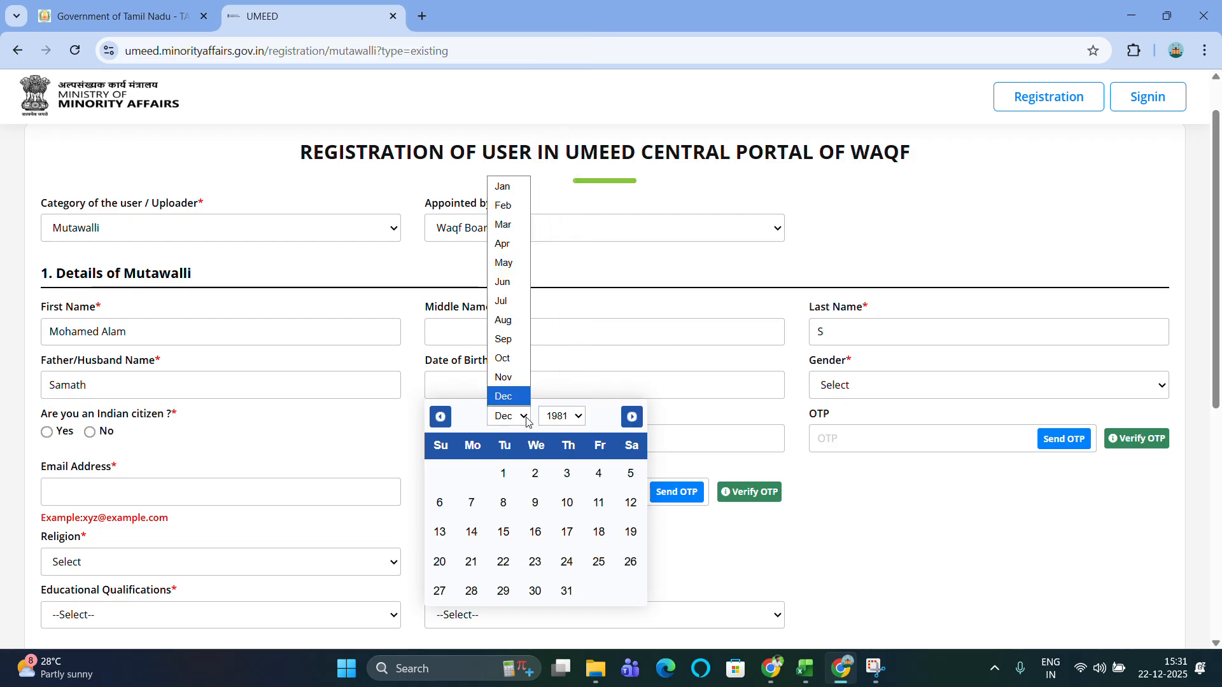
click(511, 338)
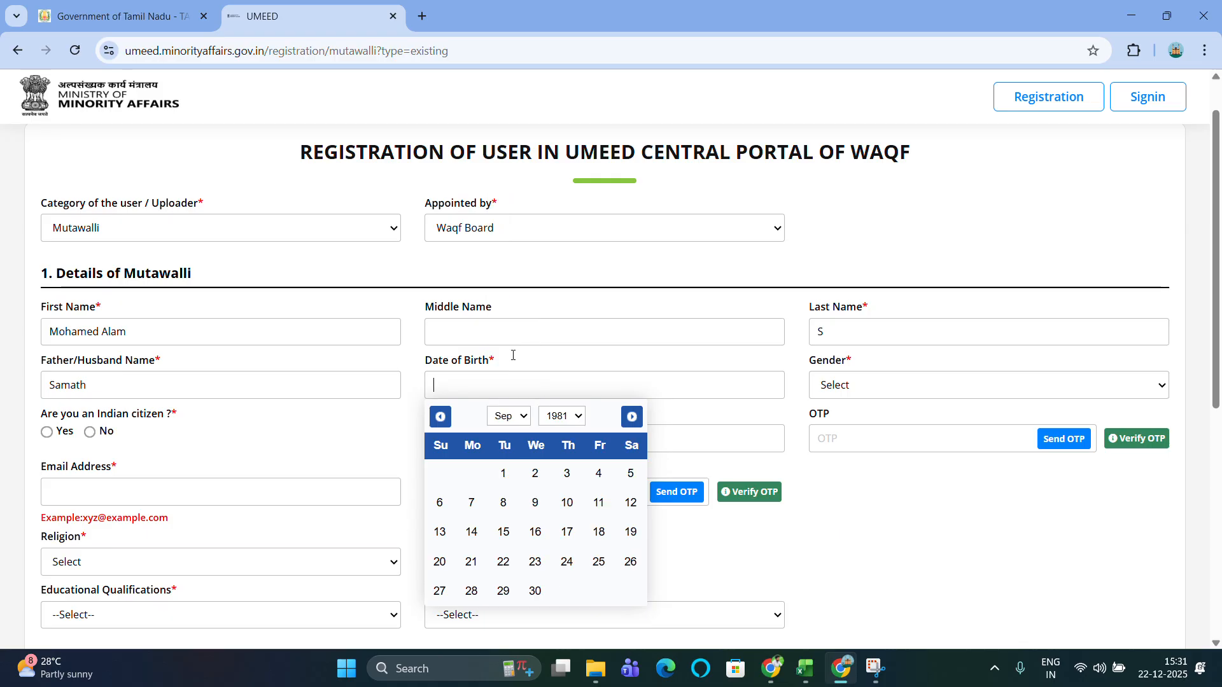
click(567, 562)
Set gender to Male and mark the applicant as an Indian citizen (Yes).
click(891, 393)
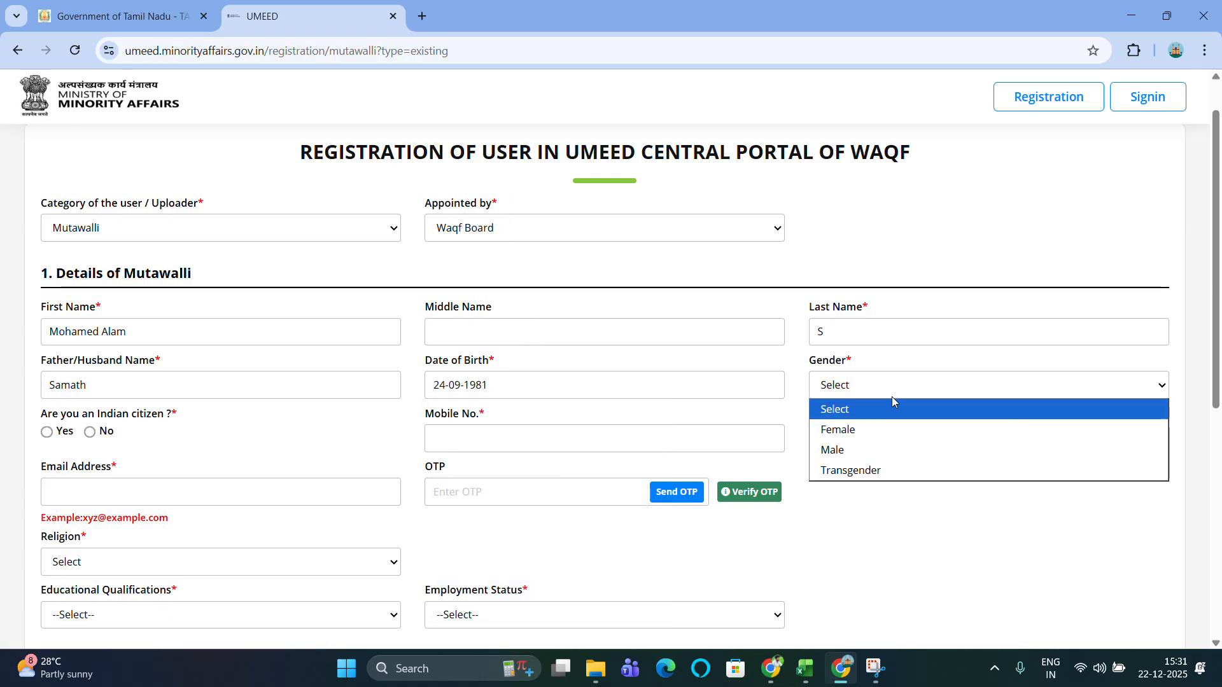
click(902, 452)
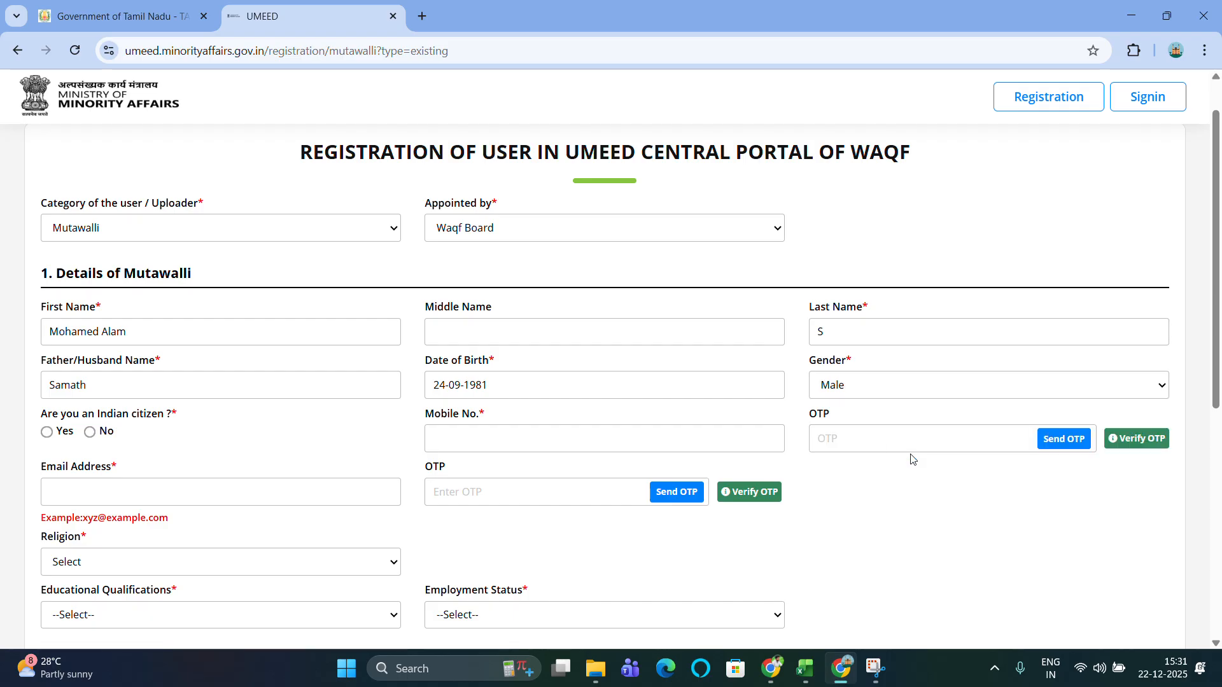
click(48, 432)
scroll(332, 418, down, 2)
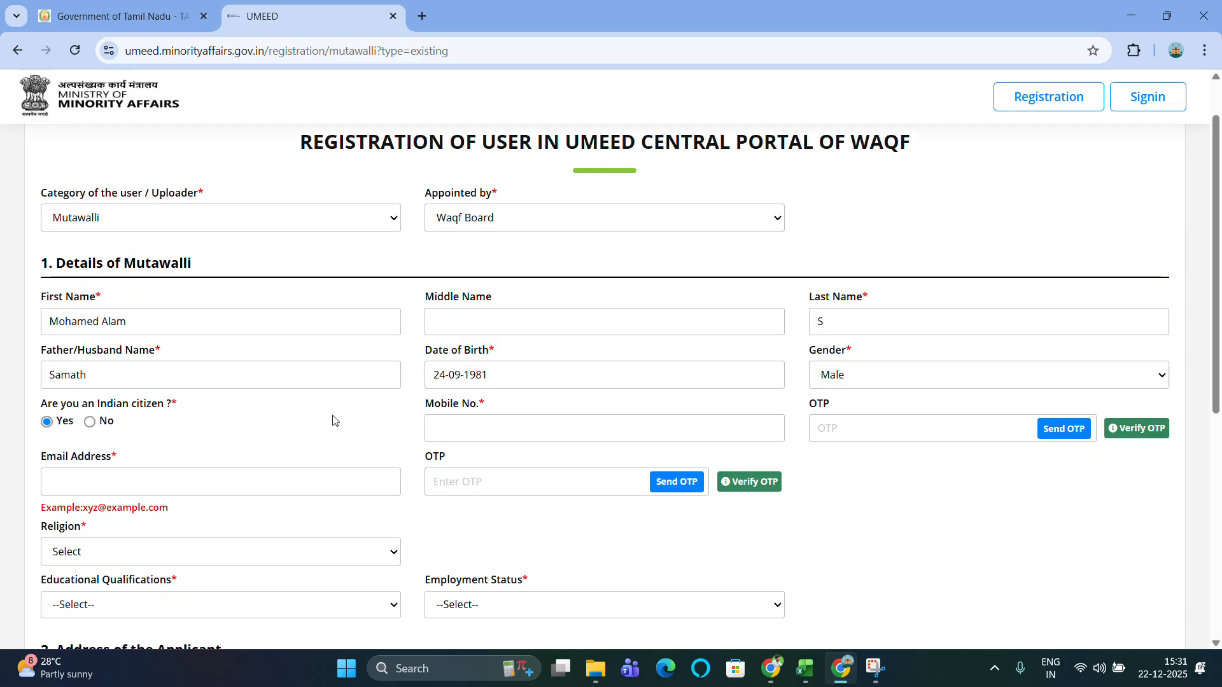
Enter the applicant's mobile number, then set religion Islam (Muslim) and sect Sunni.
scroll(578, 340, down, 1)
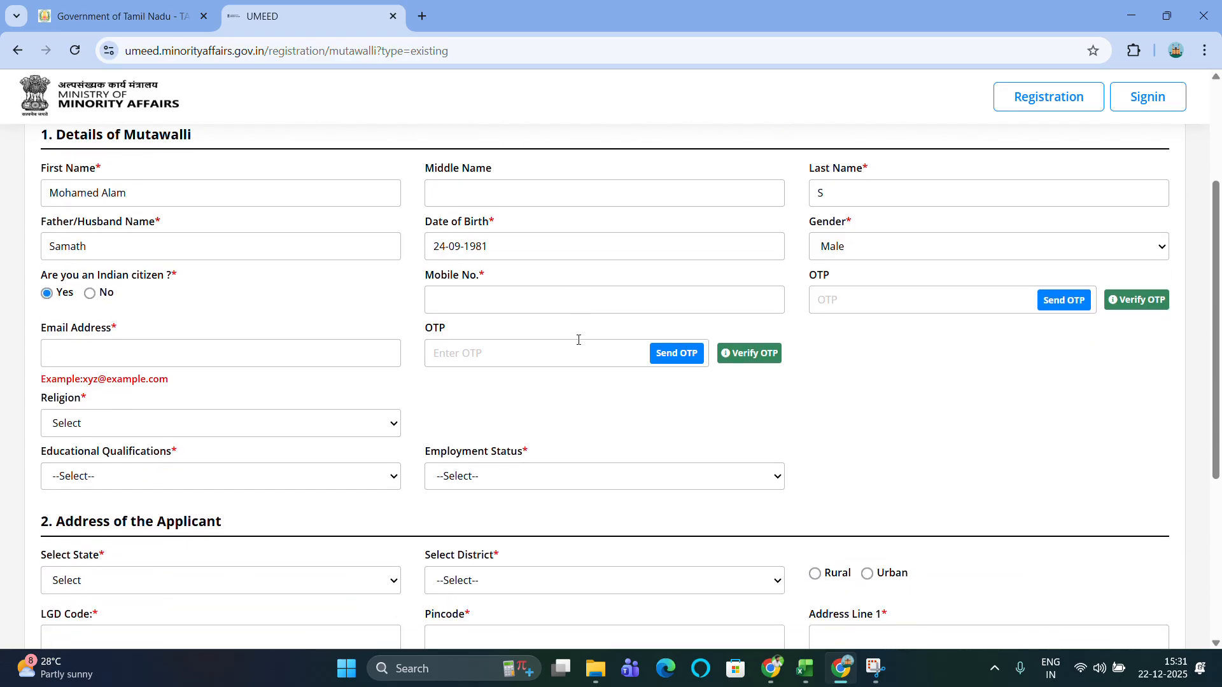
click(500, 292)
scroll(493, 196, down, 2)
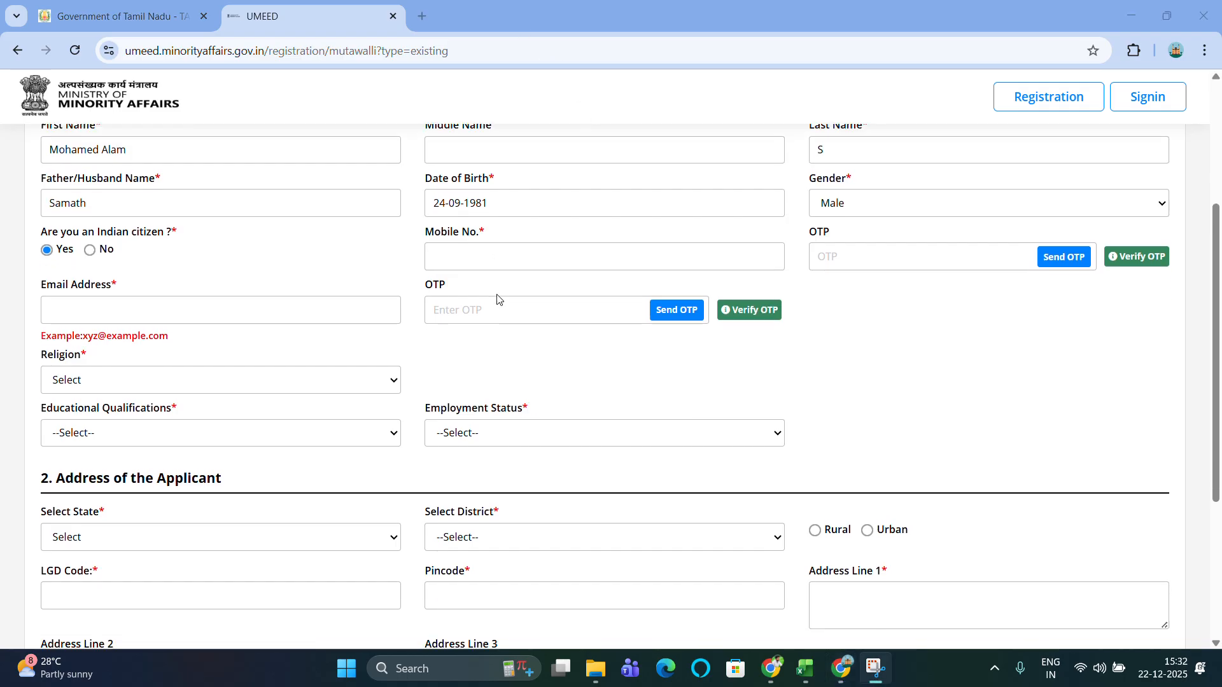
scroll(498, 299, down, 2)
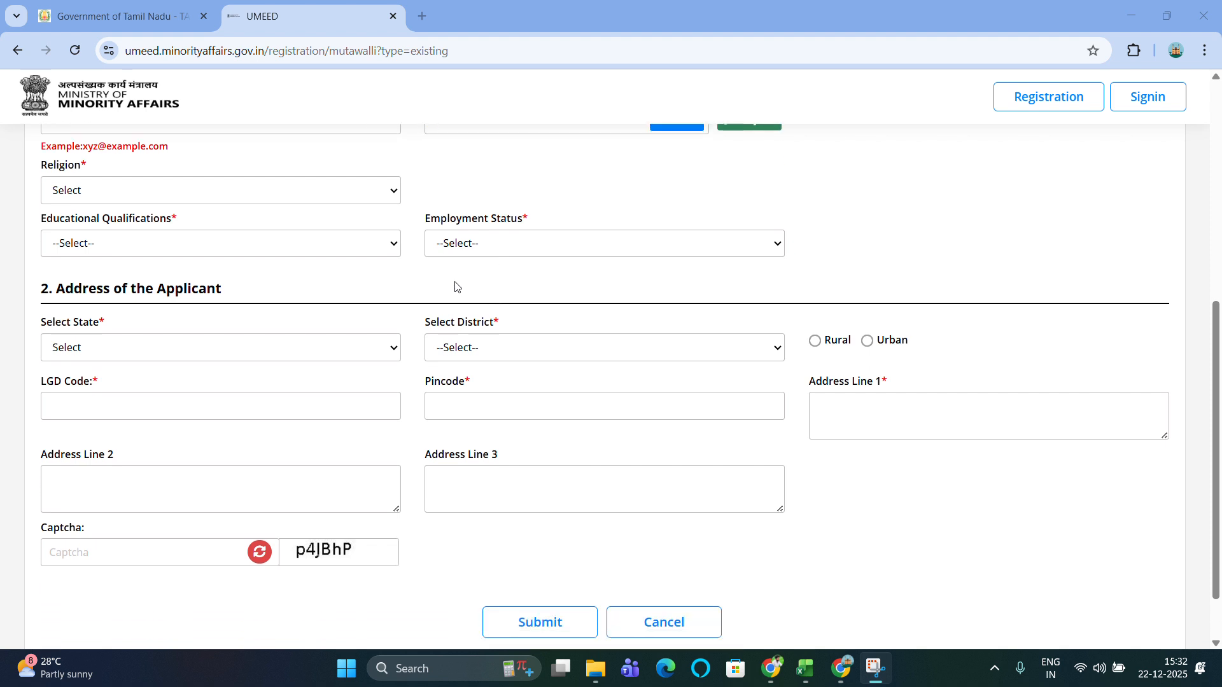
click(279, 192)
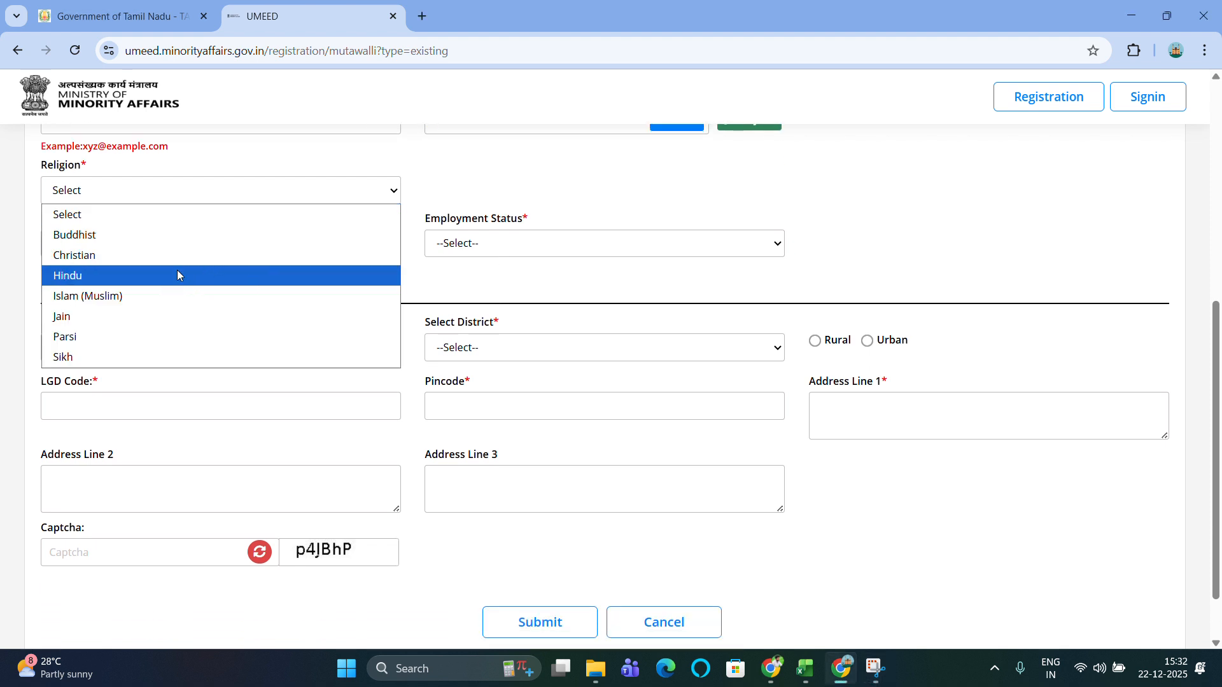
click(133, 296)
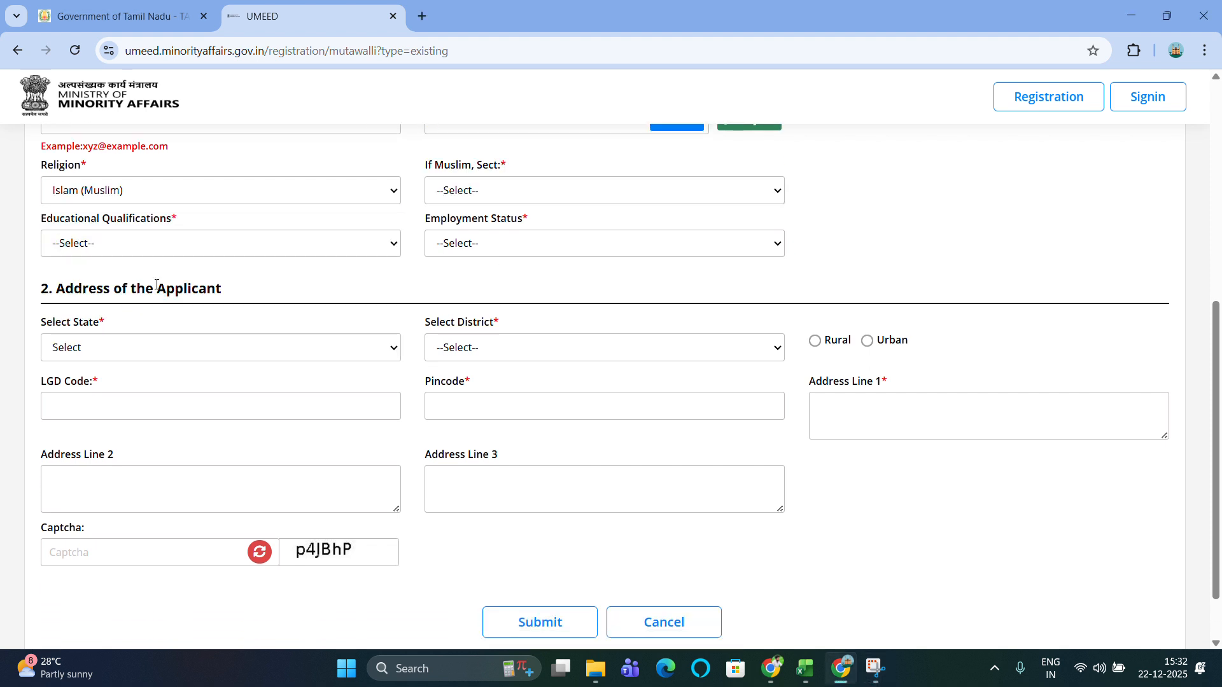
click(536, 190)
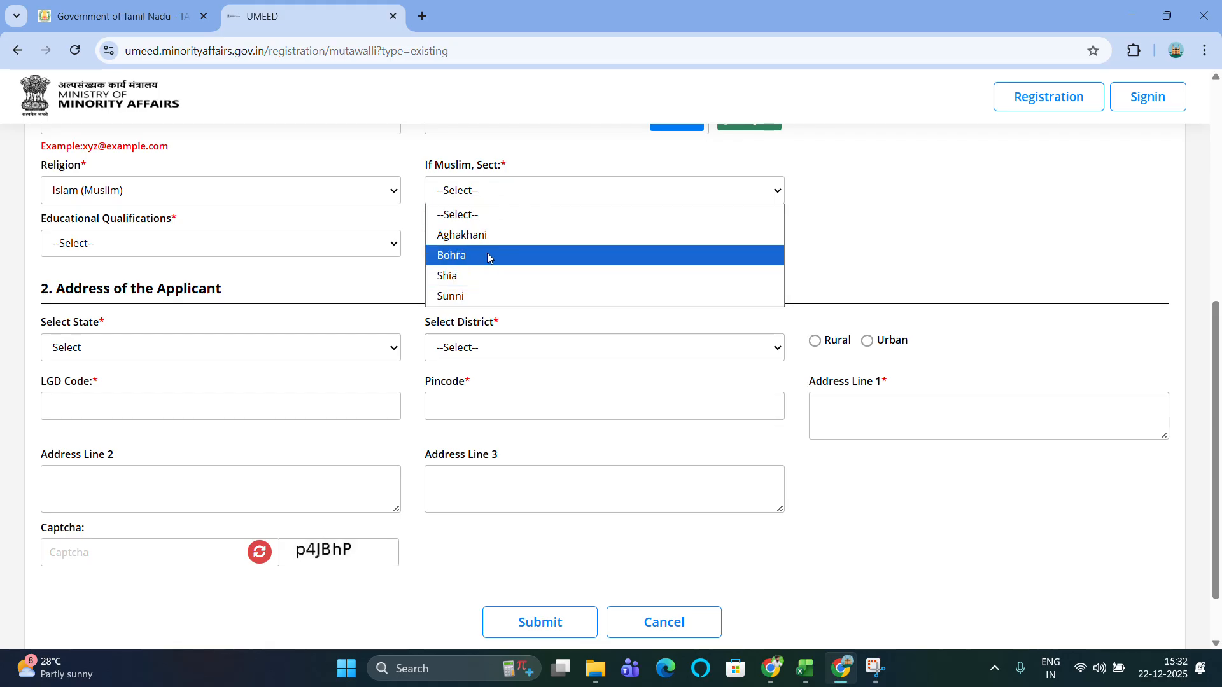
click(482, 296)
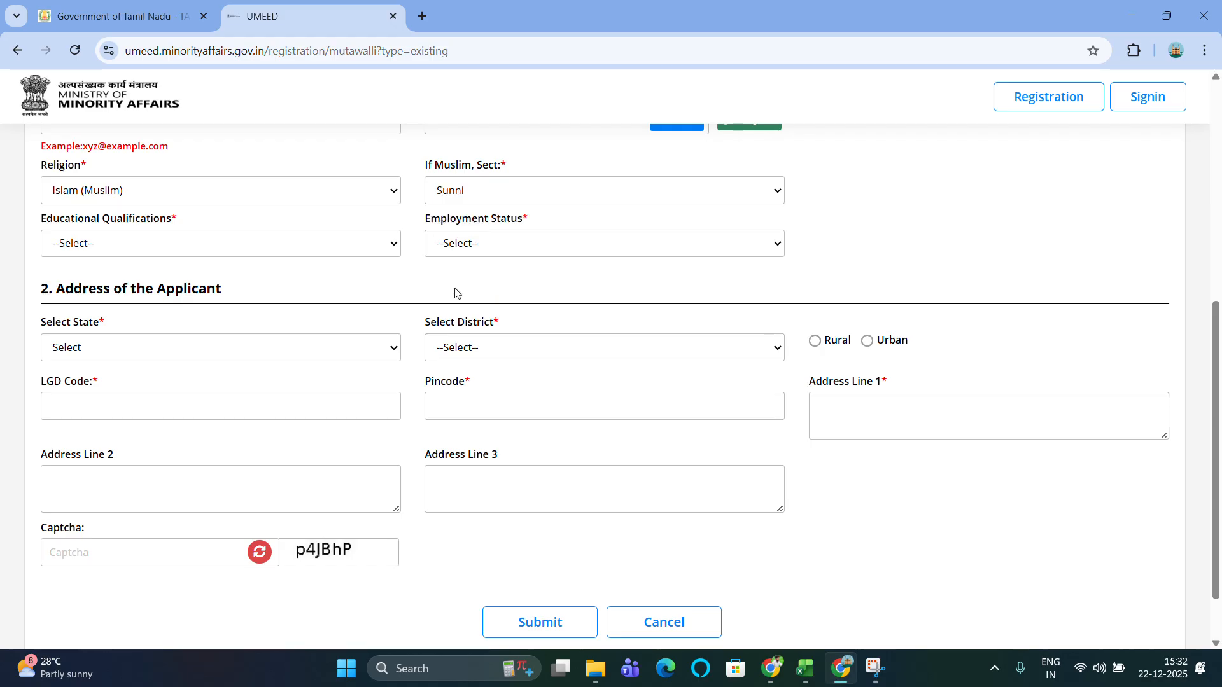
Set qualification to Post Graduation and Above and employment status to Self-employed.
click(257, 248)
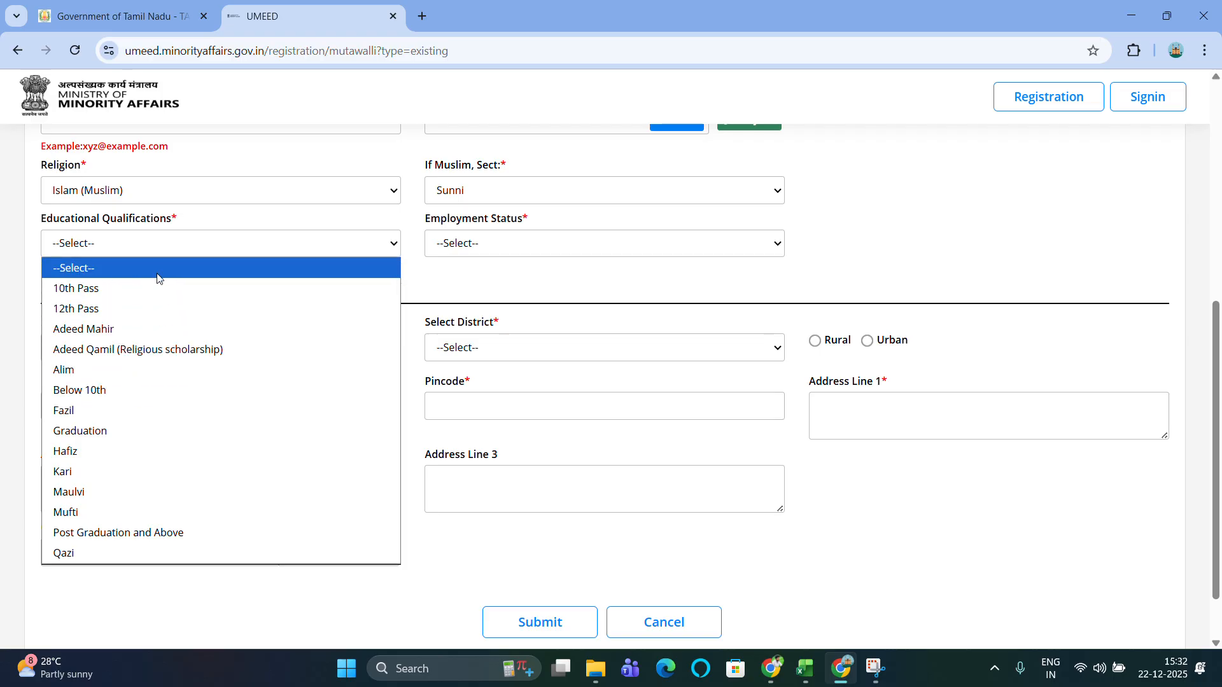
click(107, 533)
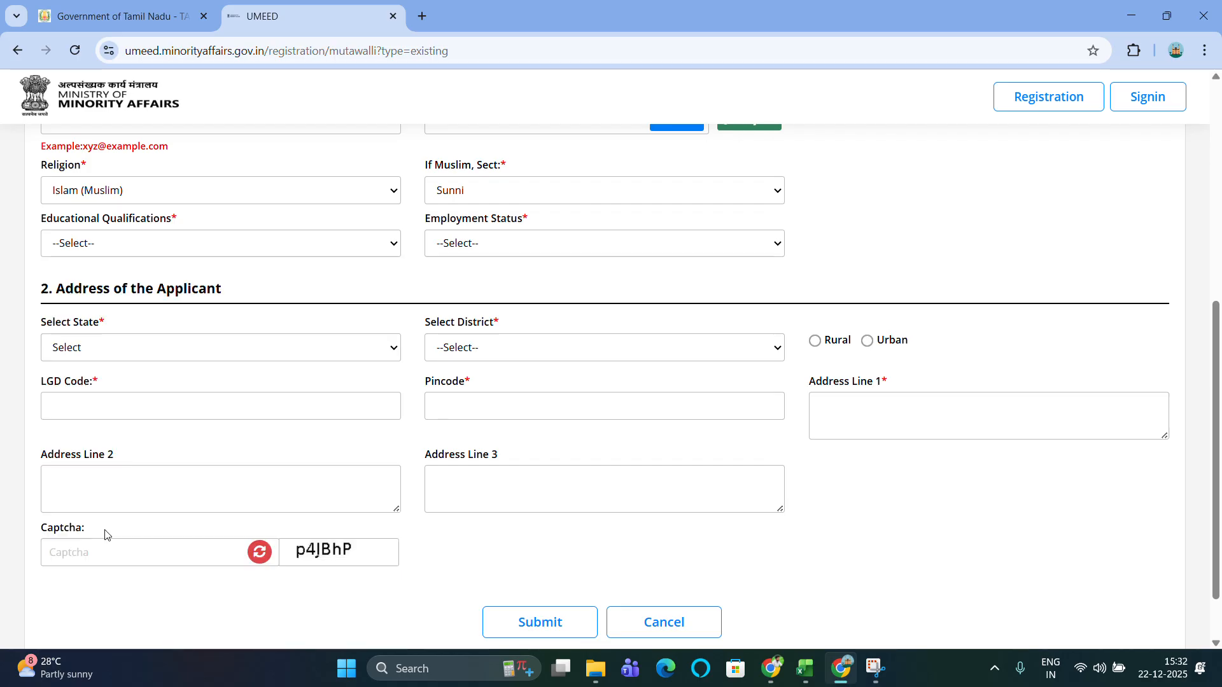
click(535, 250)
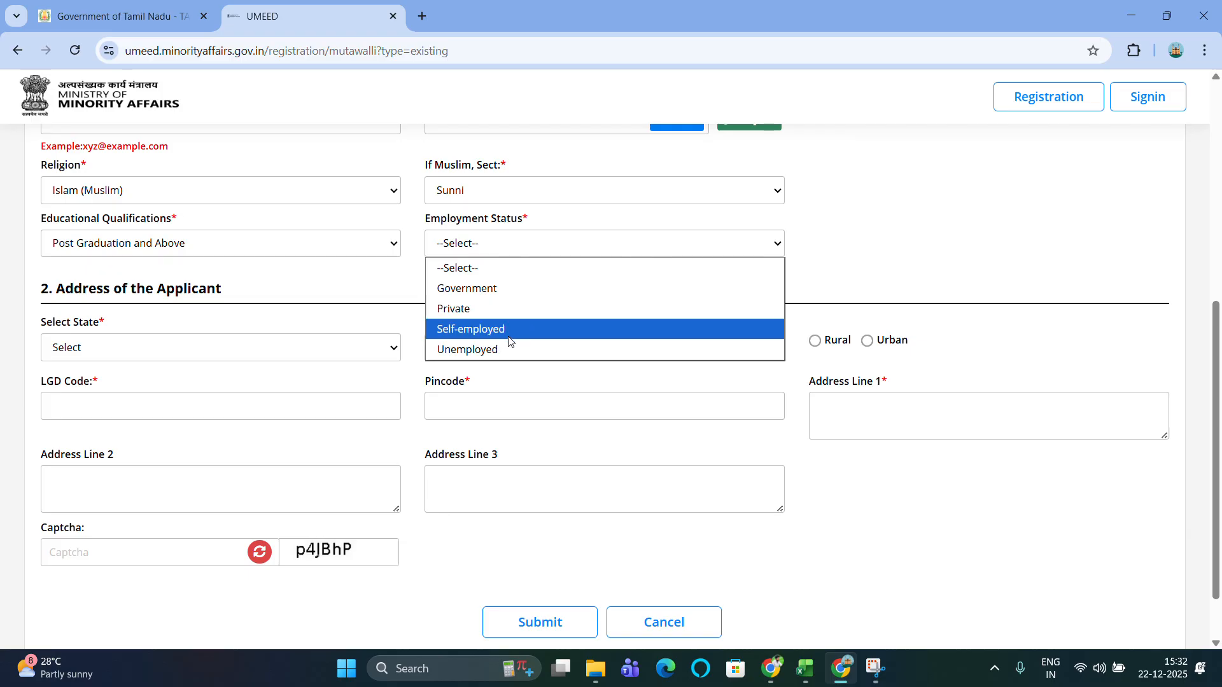
click(533, 329)
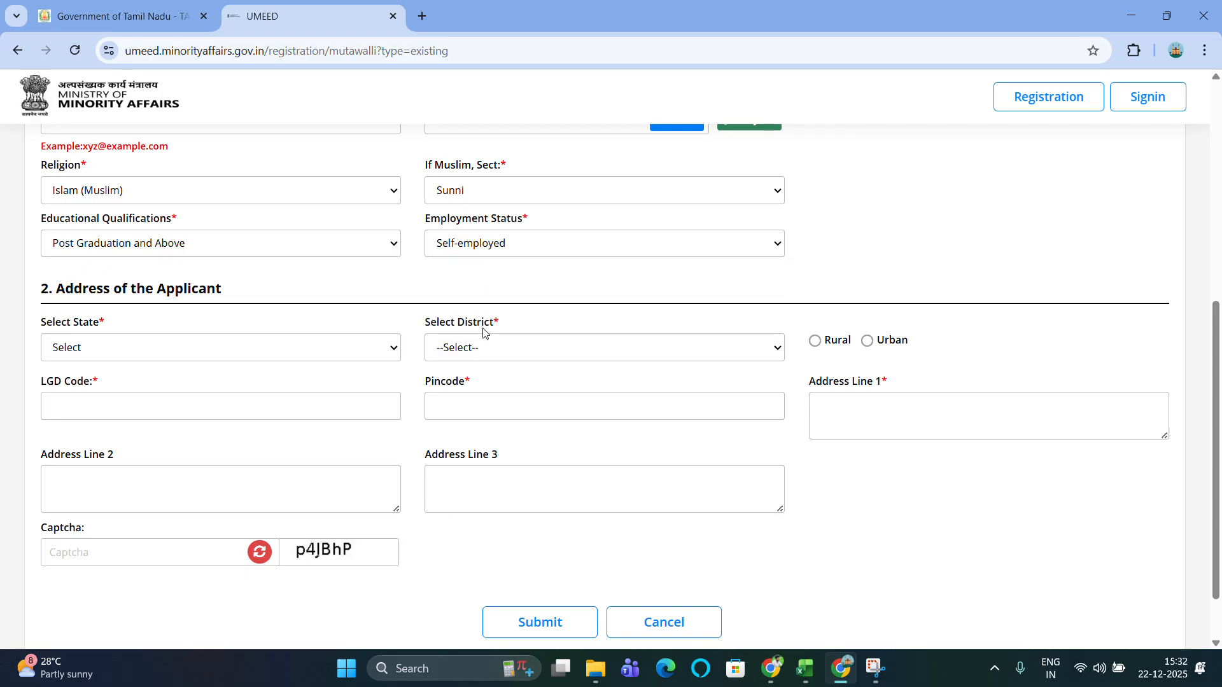
scroll(246, 280, down, 2)
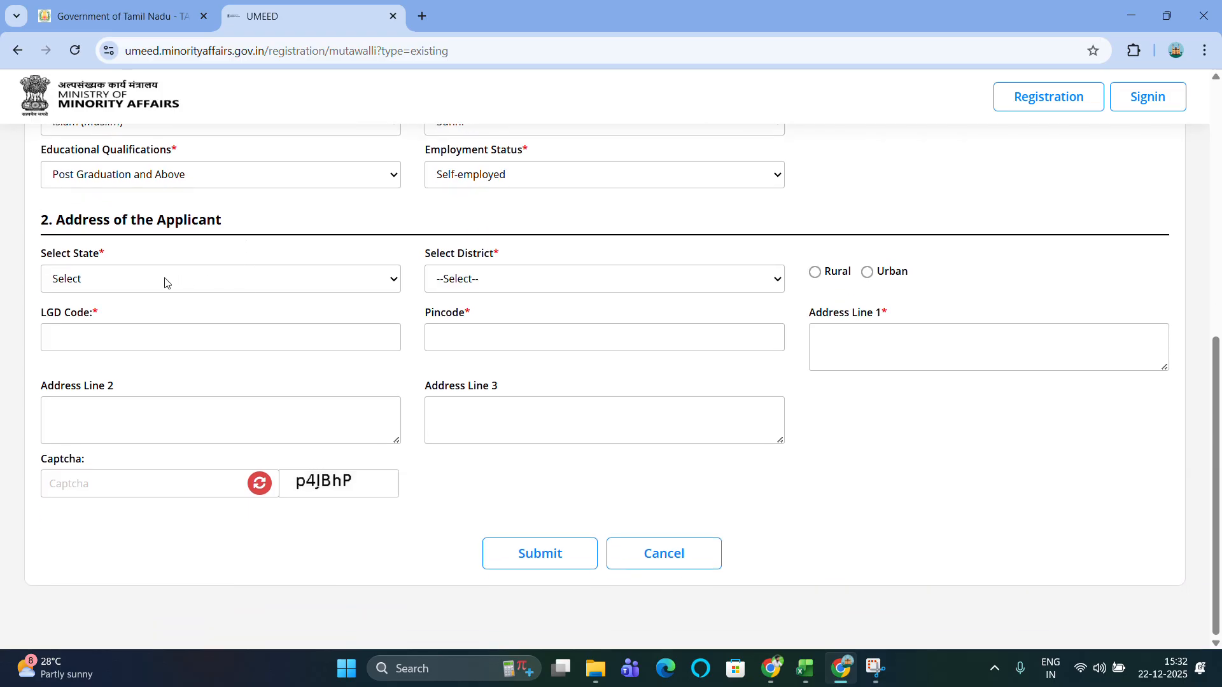
Set Tamil Nadu, Chennai, Urban, Greater Chennai Corporation, first choosing Ward No.28.
click(273, 284)
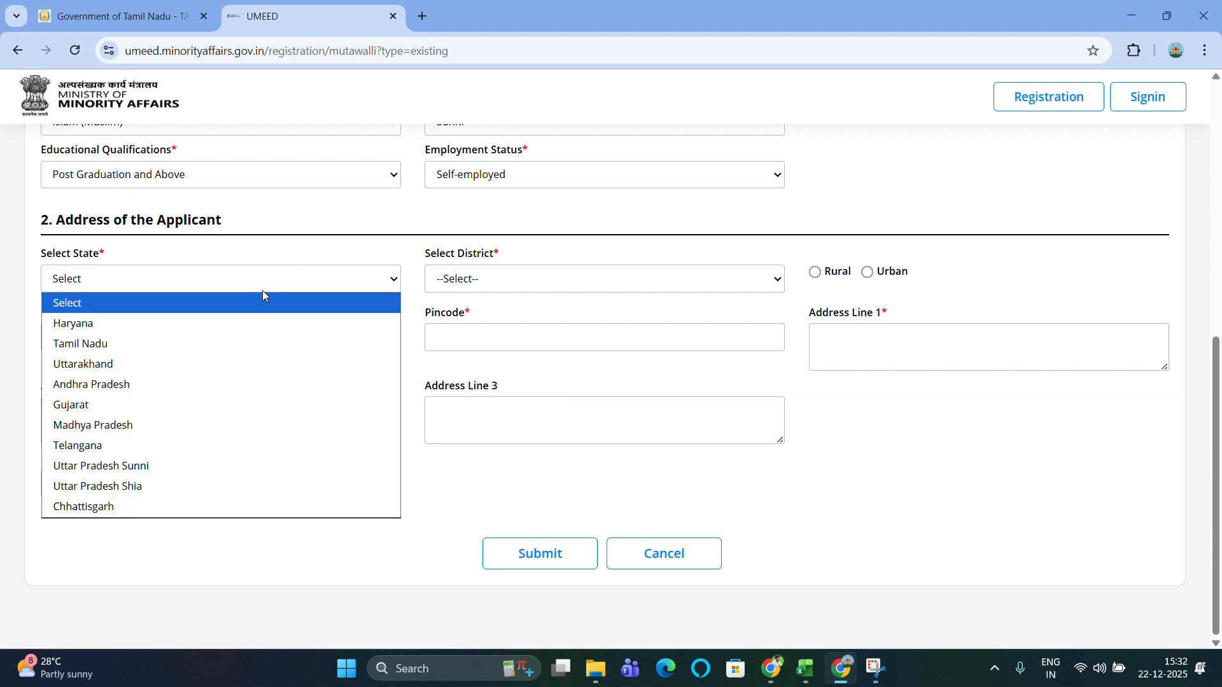
click(157, 344)
click(621, 278)
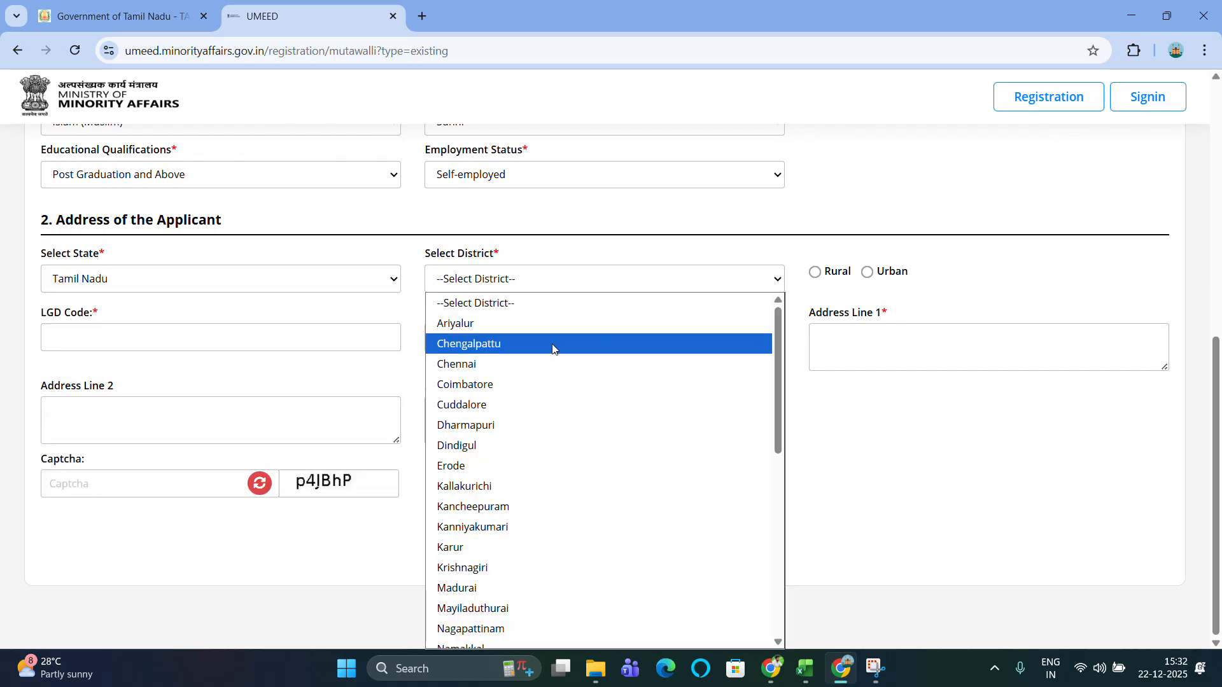
click(526, 364)
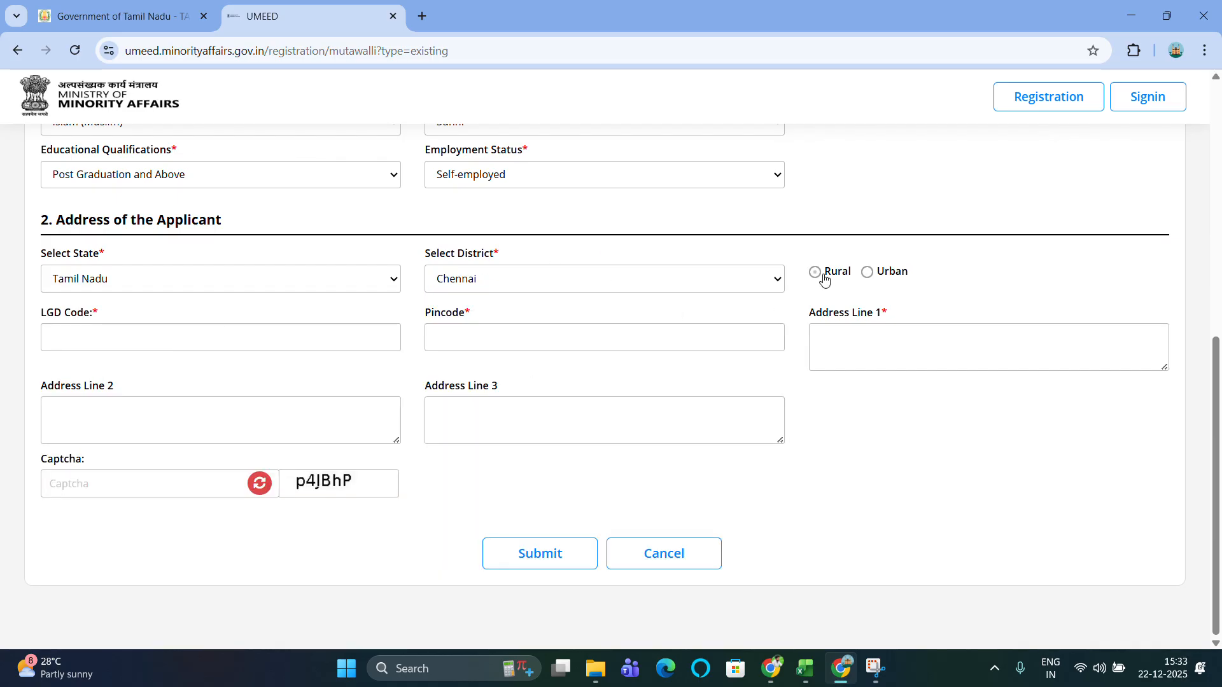
click(867, 276)
click(869, 273)
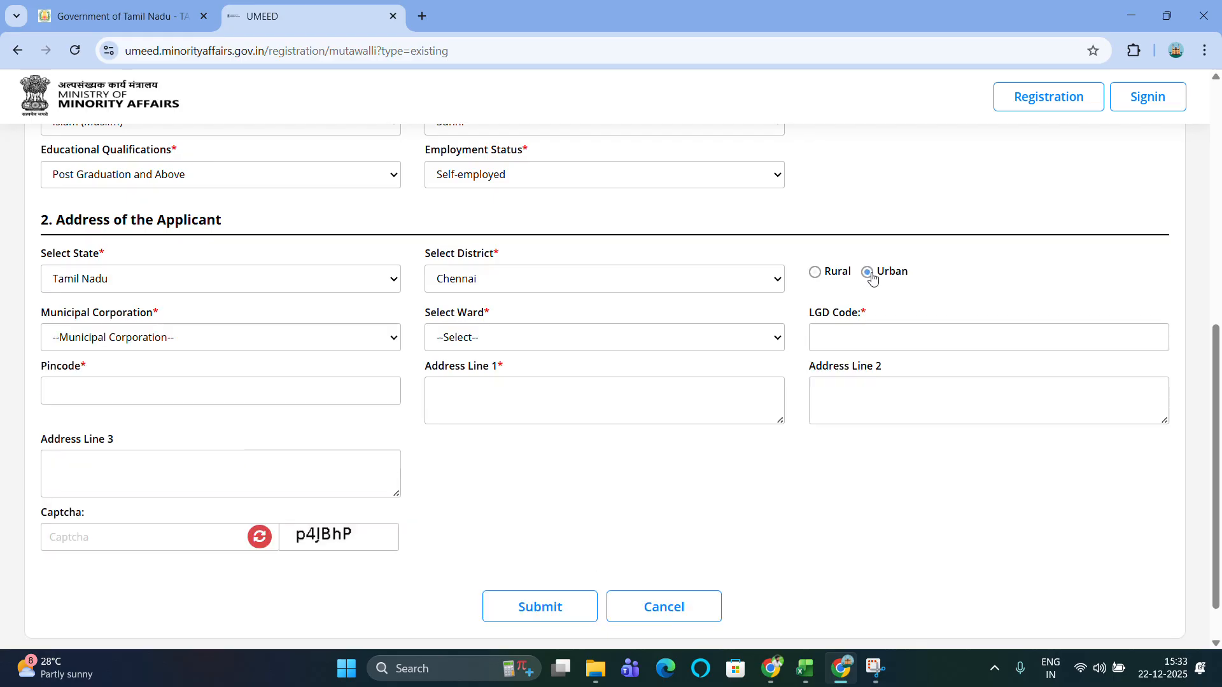
click(203, 338)
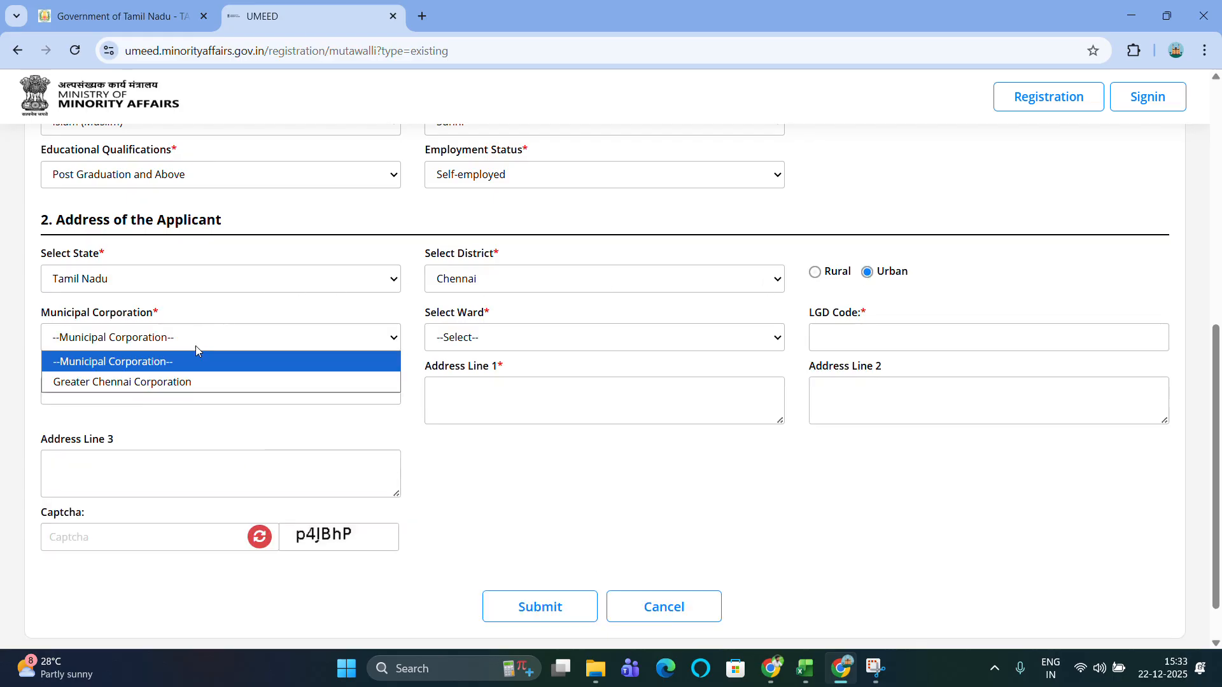
click(177, 383)
click(567, 338)
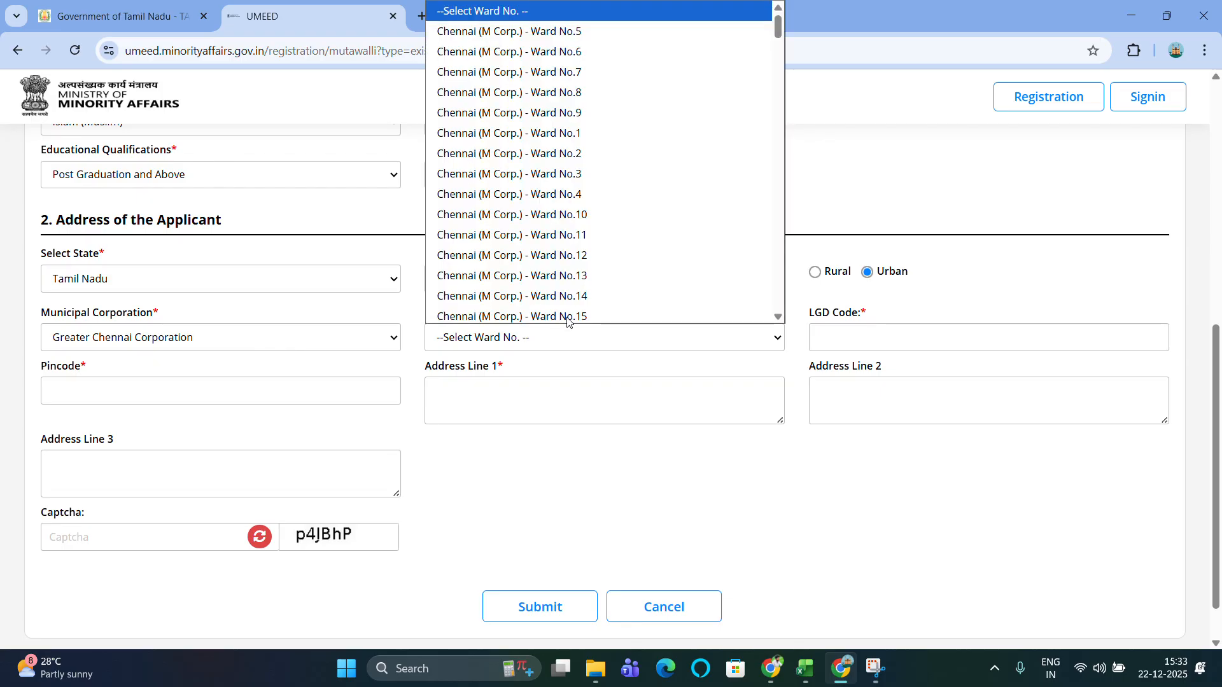
scroll(583, 236, down, 7)
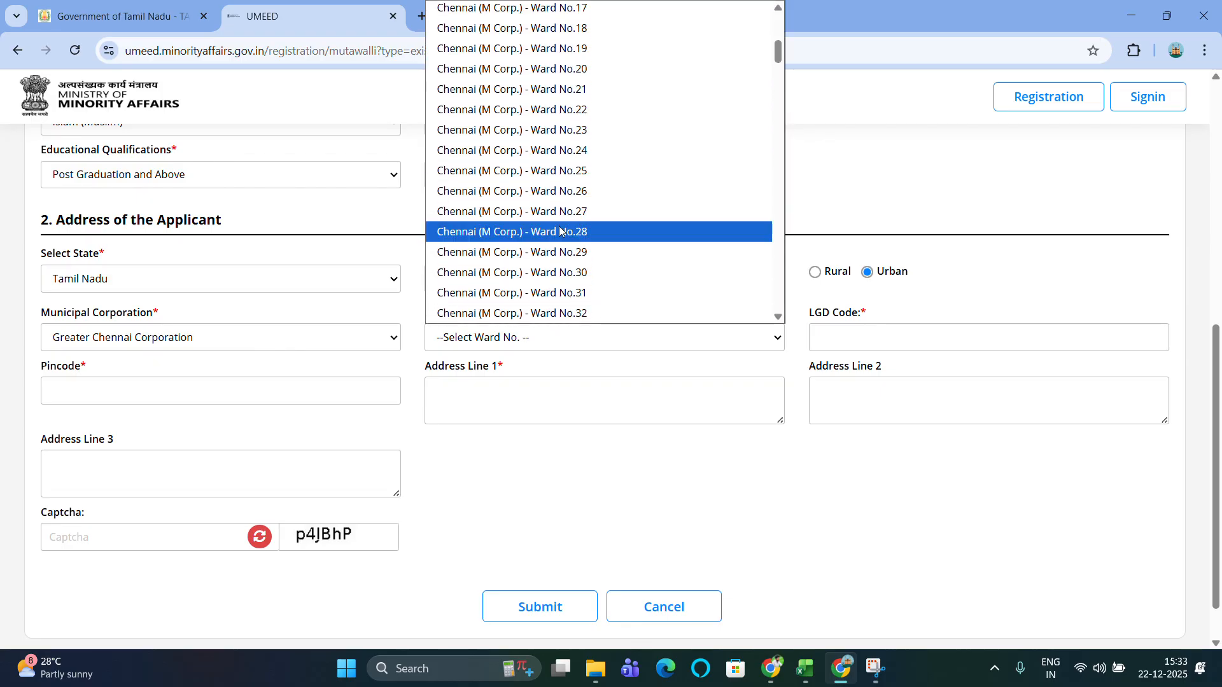
click(581, 233)
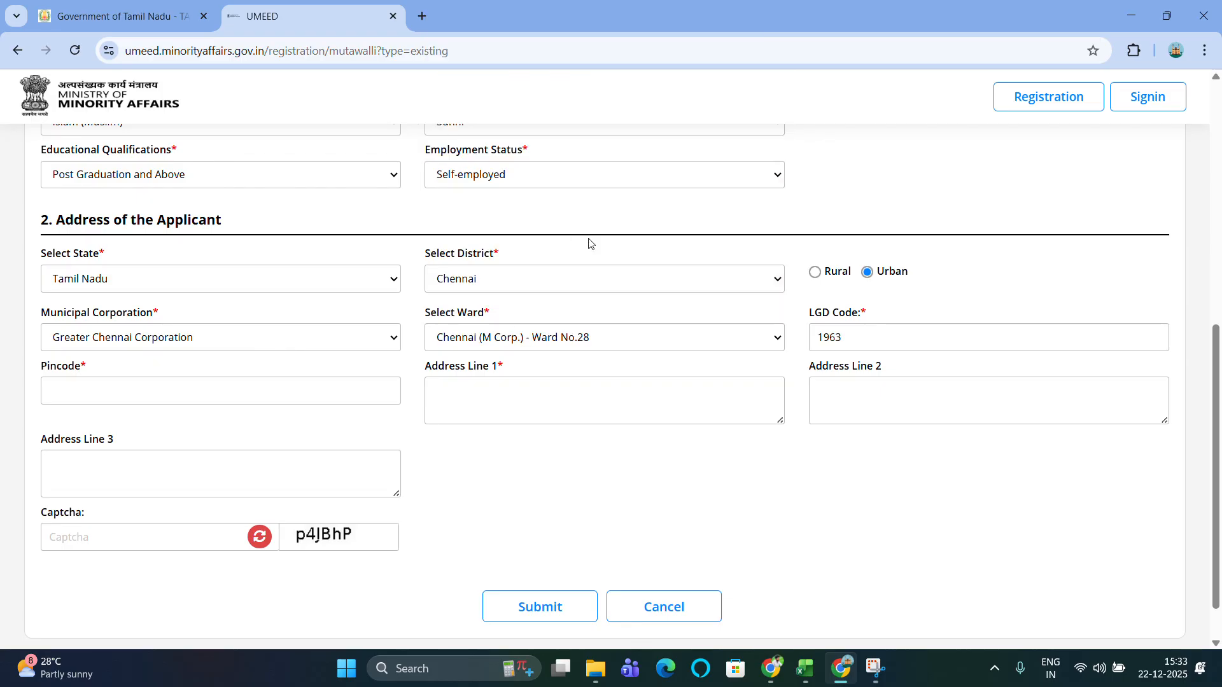
Reset the urban Greater Chennai Corporation address and change the ward to Ward No.60 (LGD 37191).
click(815, 272)
click(207, 341)
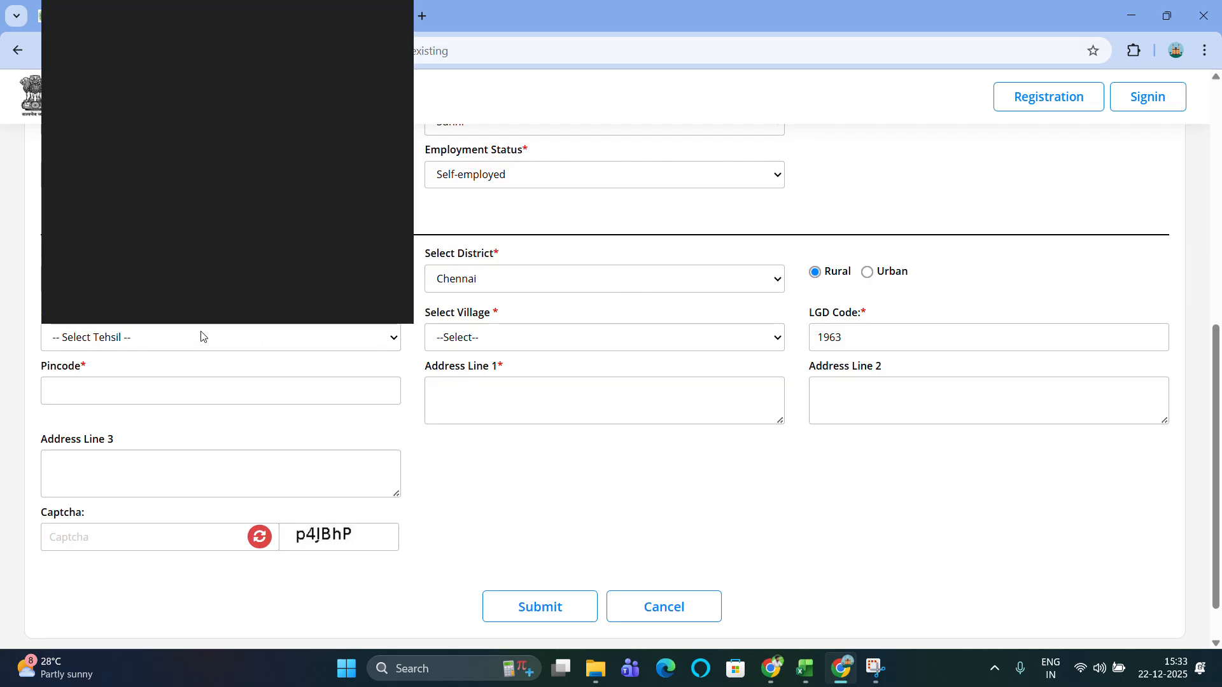
scroll(199, 172, down, 1)
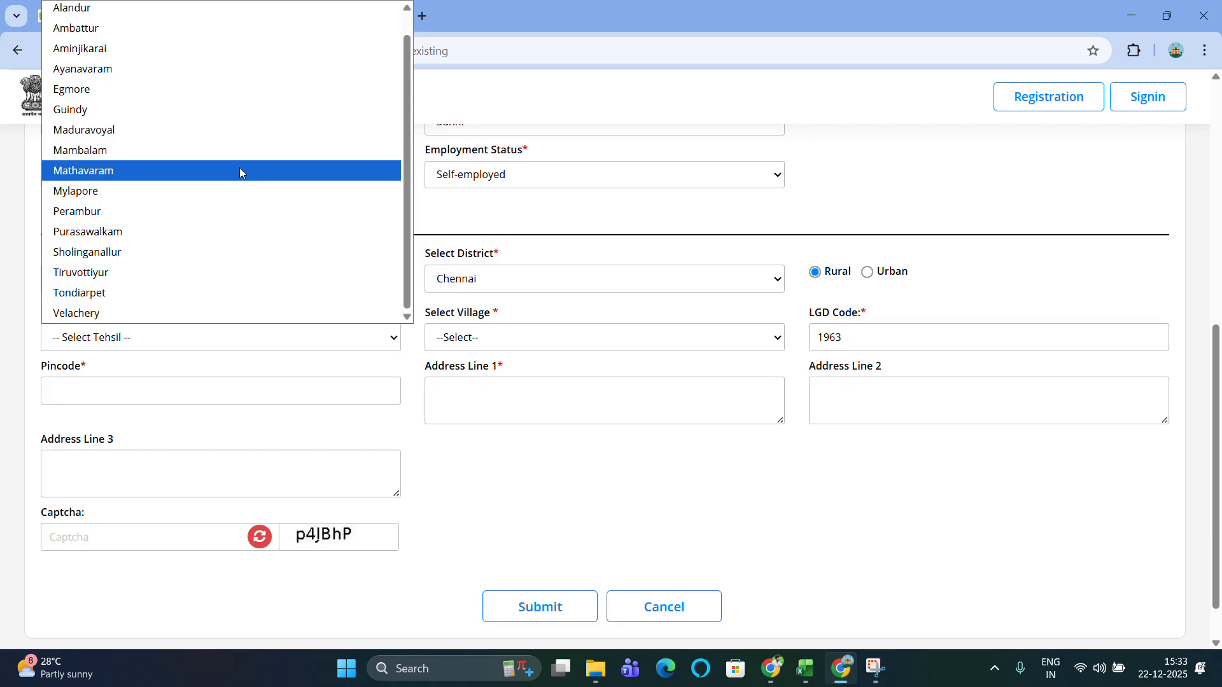
click(866, 272)
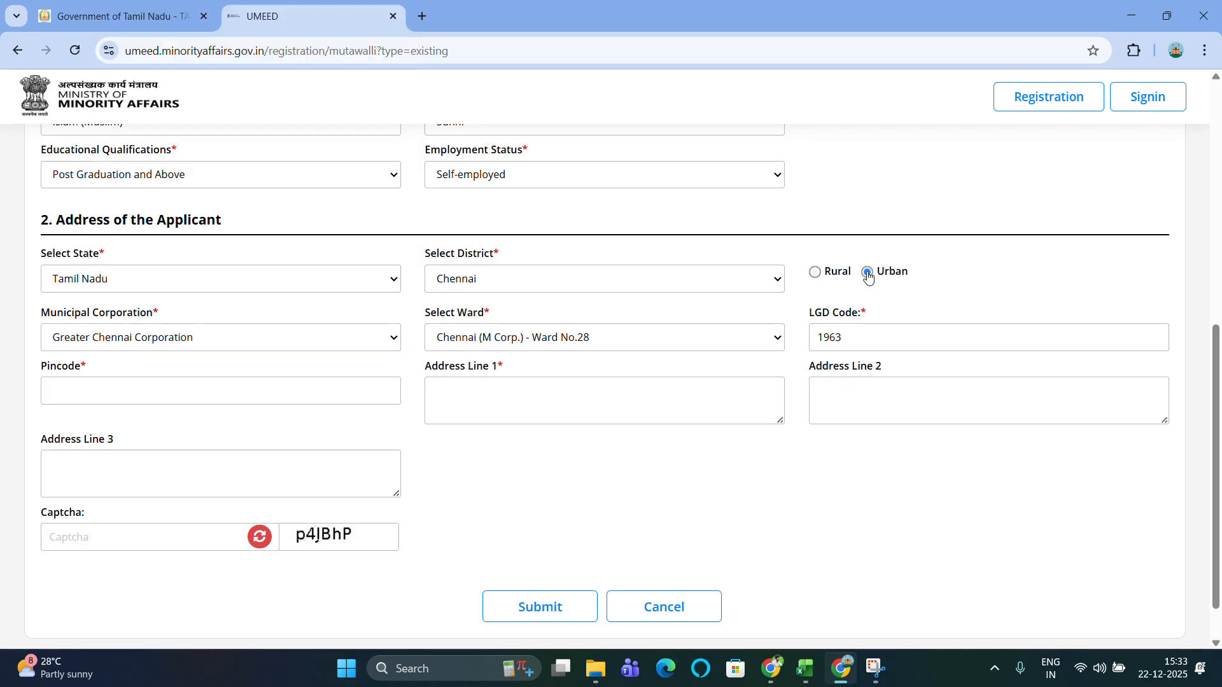
click(175, 342)
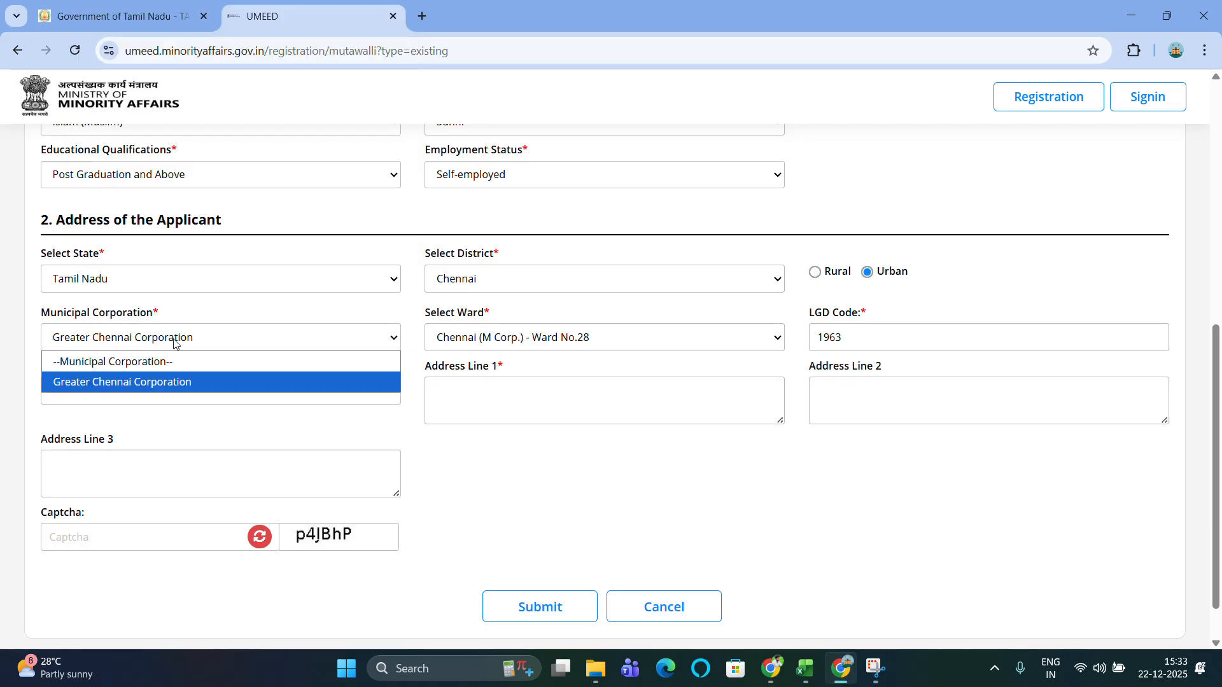
click(330, 384)
click(577, 346)
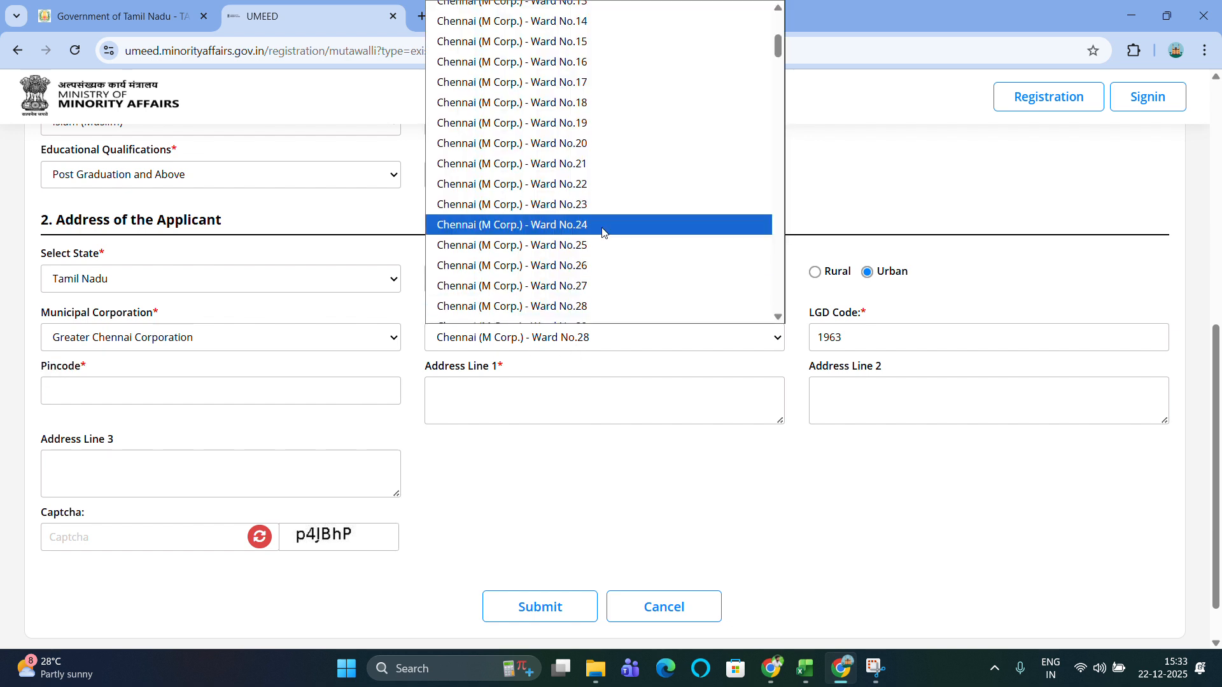
scroll(605, 234, down, 7)
scroll(605, 233, down, 5)
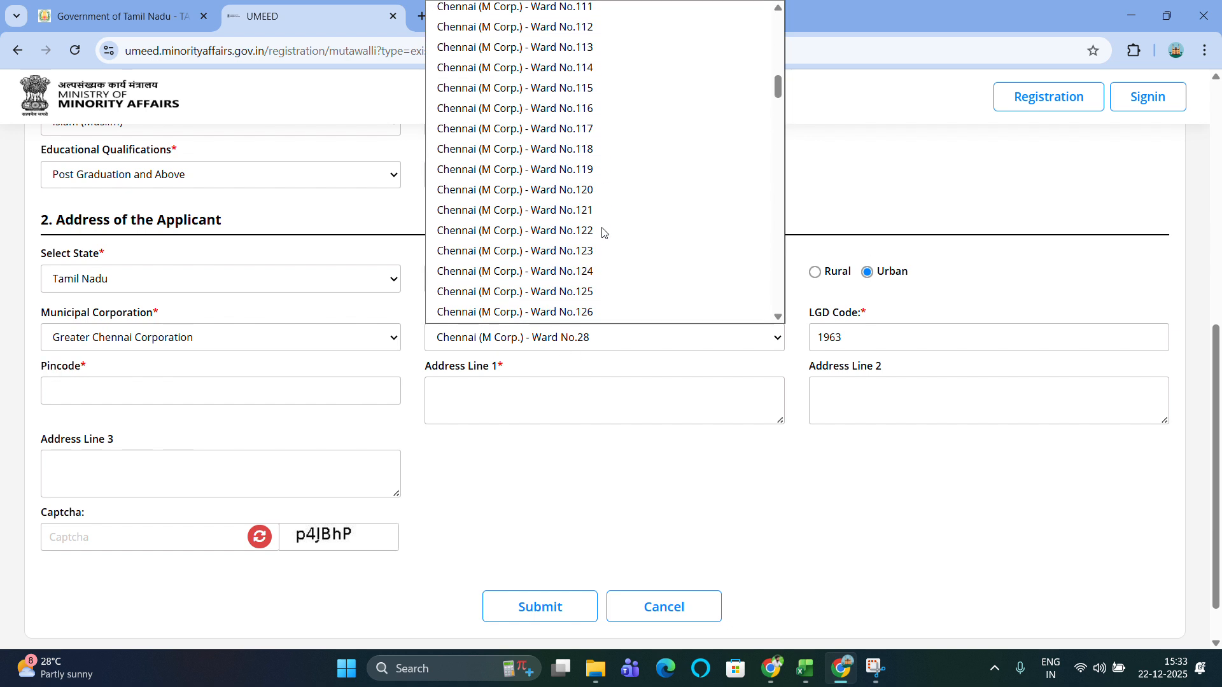
scroll(603, 233, up, 7)
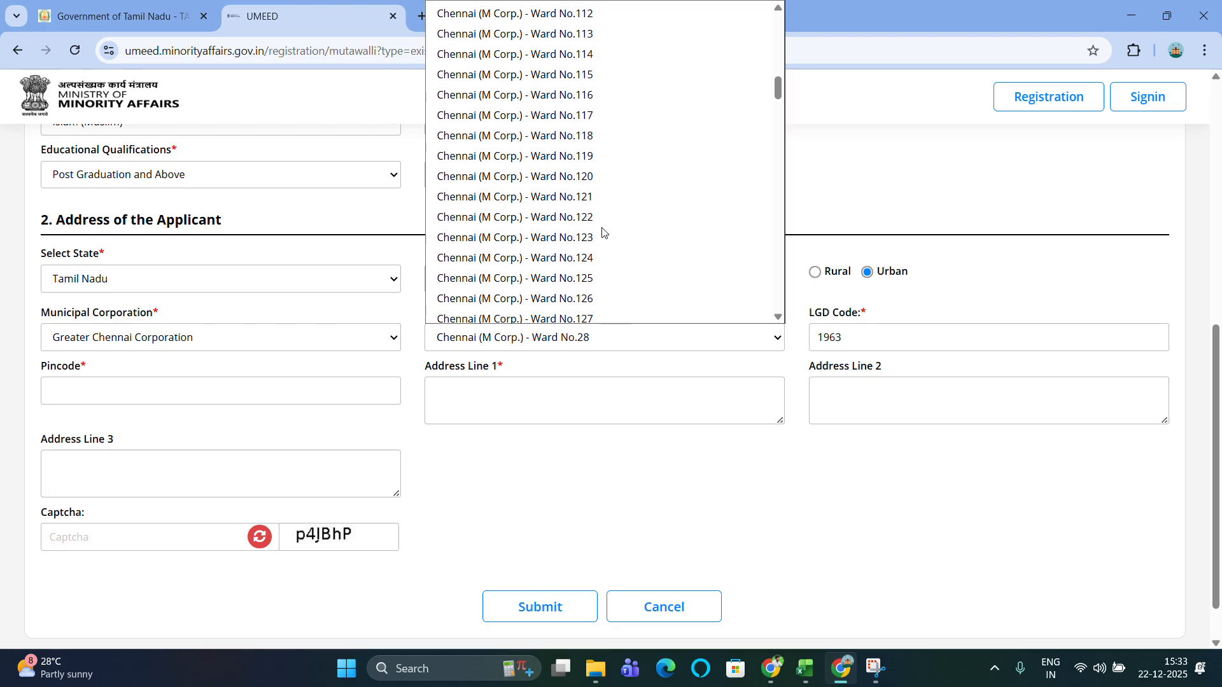
scroll(603, 233, down, 18)
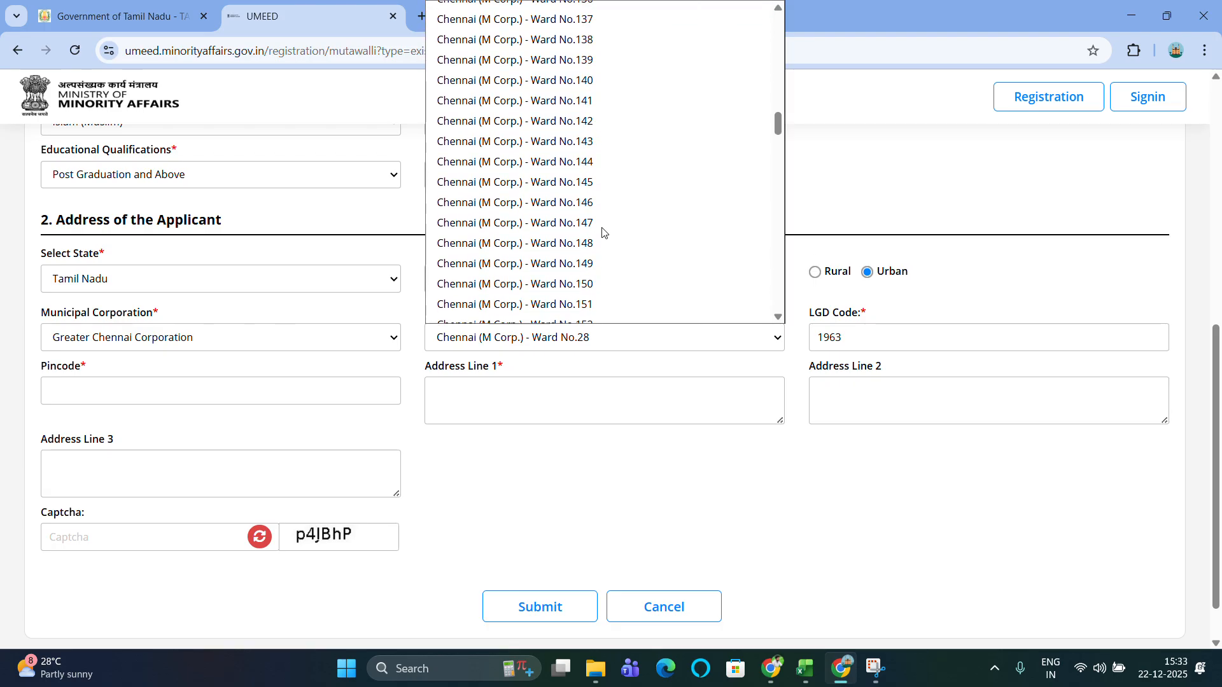
scroll(603, 233, down, 7)
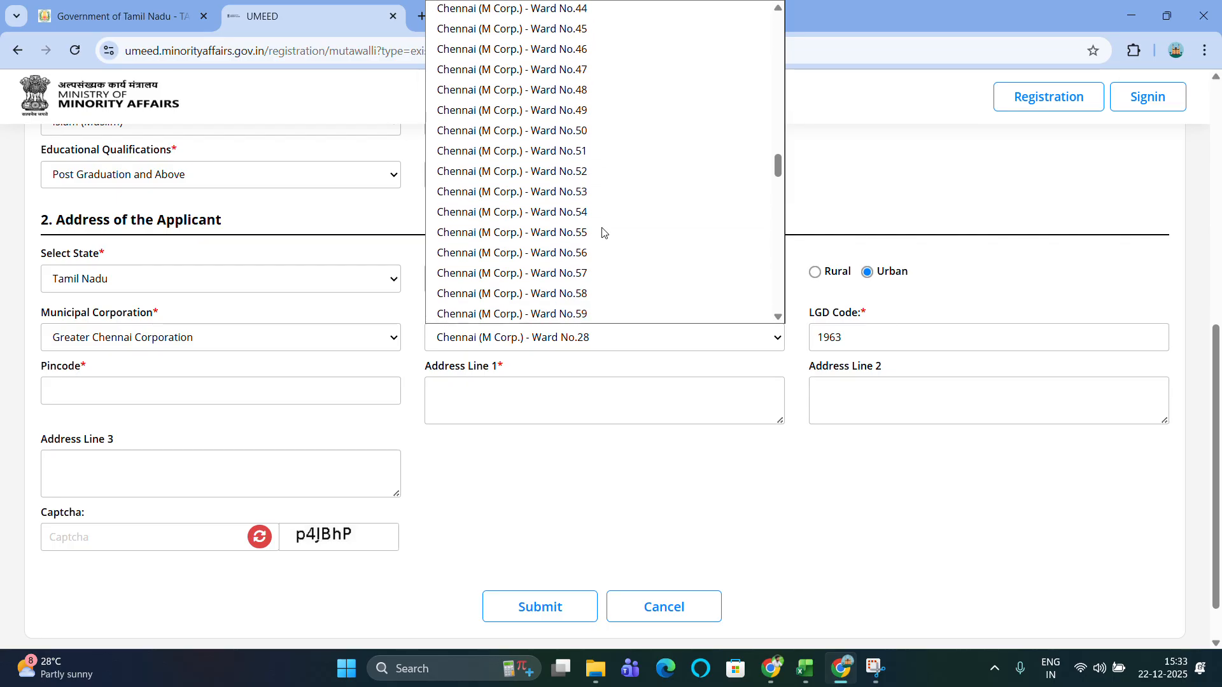
click(566, 183)
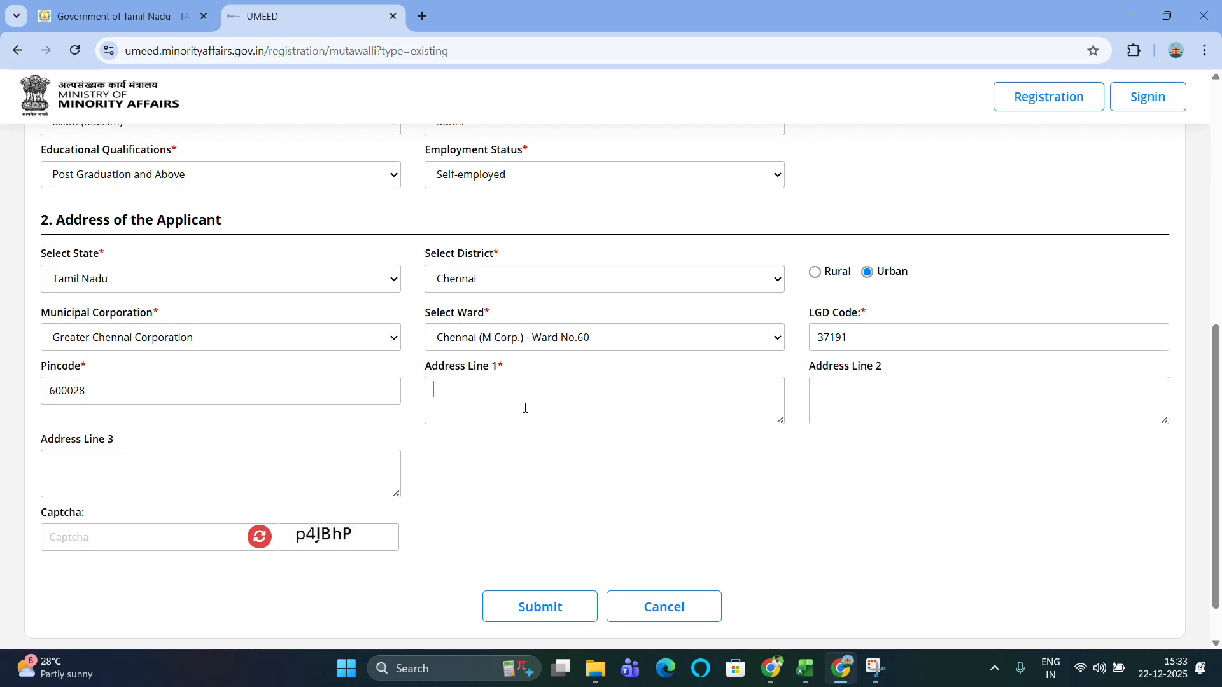
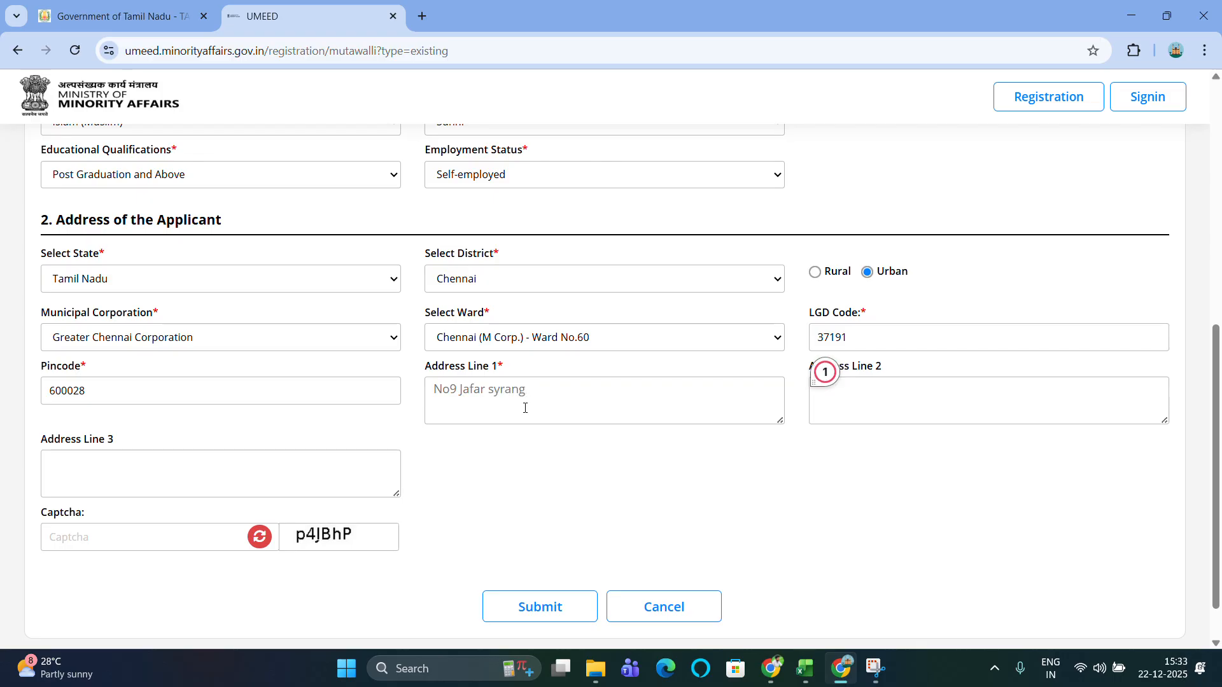
Enter the applicant's street address in Address Line 1 and the locality in Address Line 2.
click(926, 403)
text(Egmore)
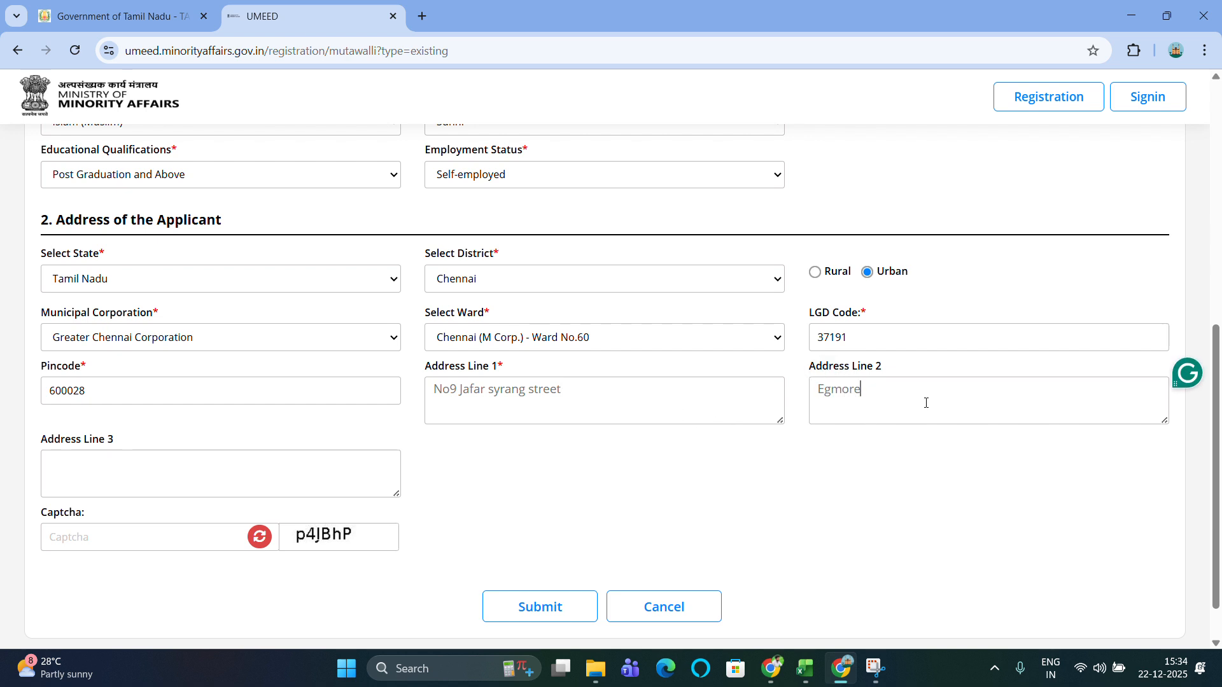
scroll(232, 512, down, 1)
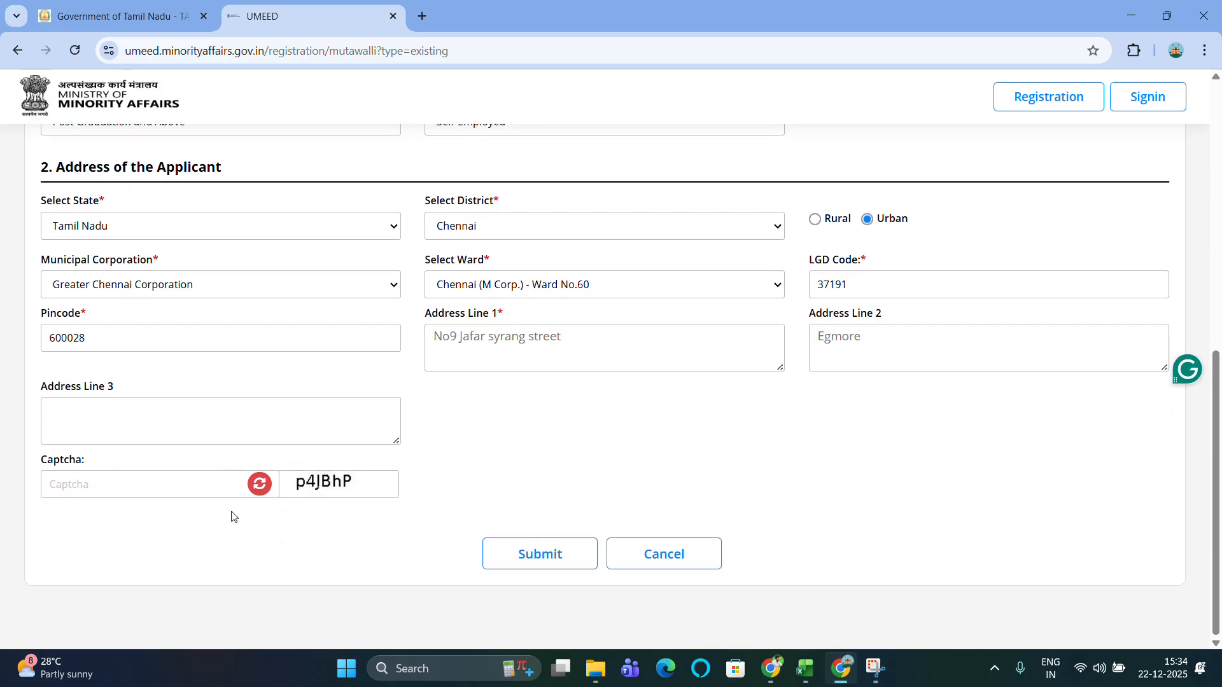
Enter the displayed captcha code and submit the registration form.
click(152, 485)
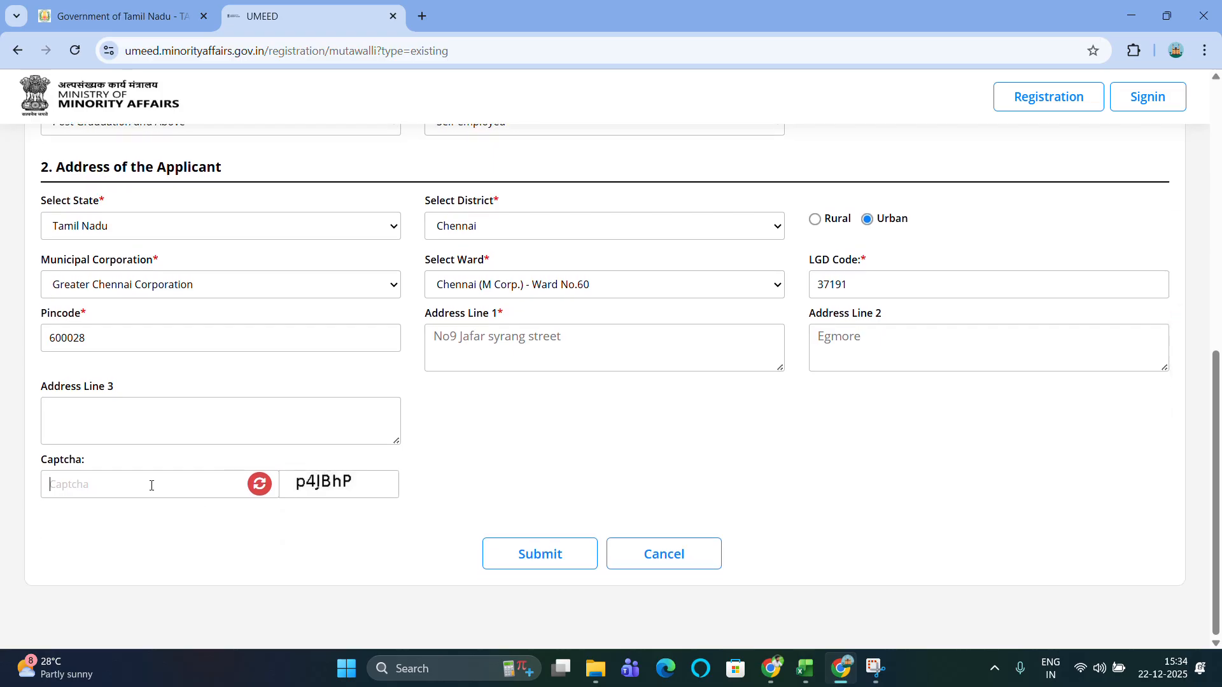
text(P)
key(BackSpace)
text(p)
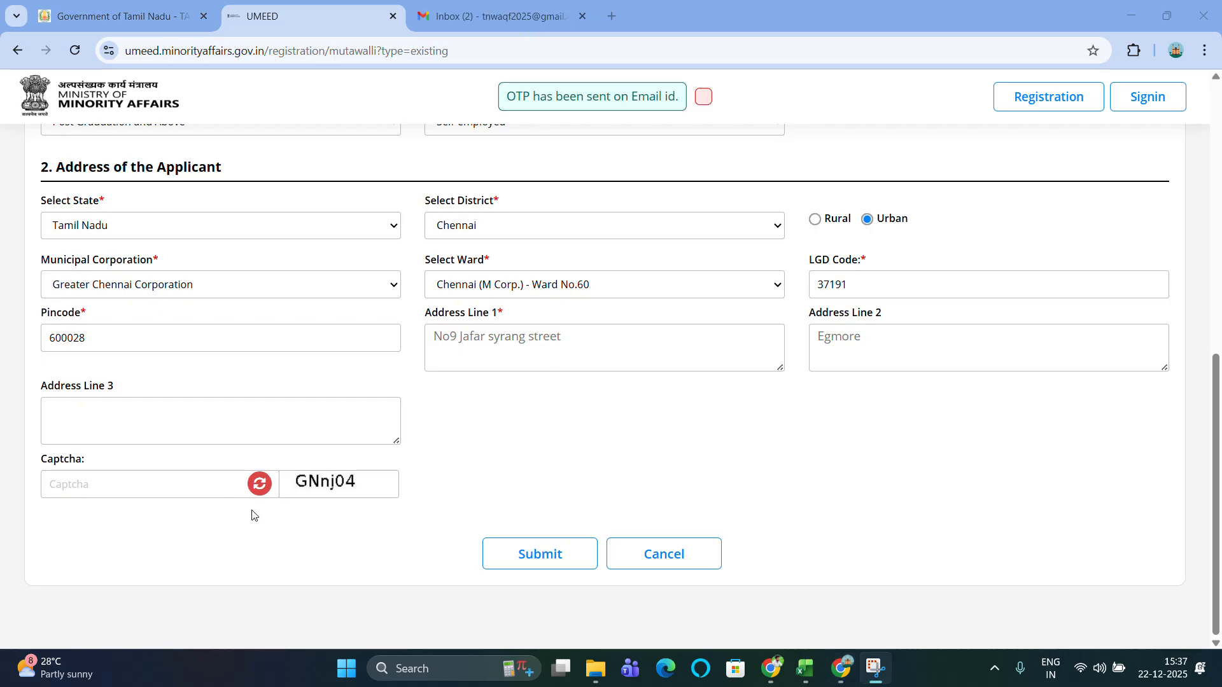
click(205, 486)
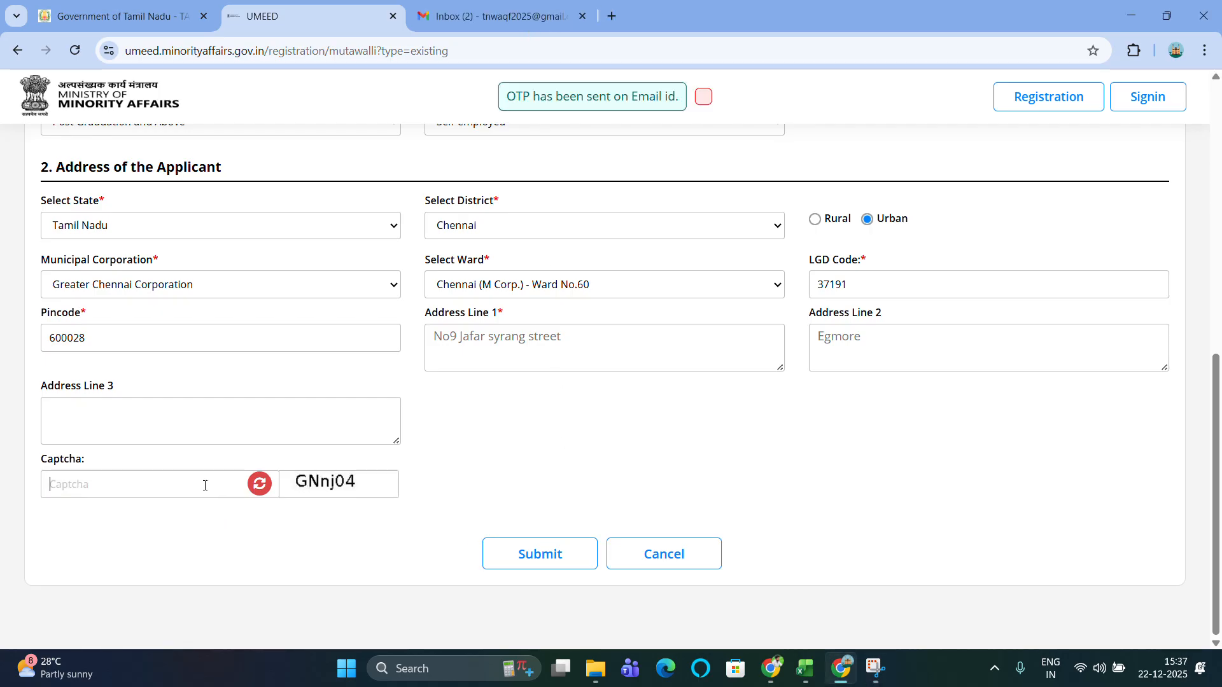
text(GNnj04)
click(549, 555)
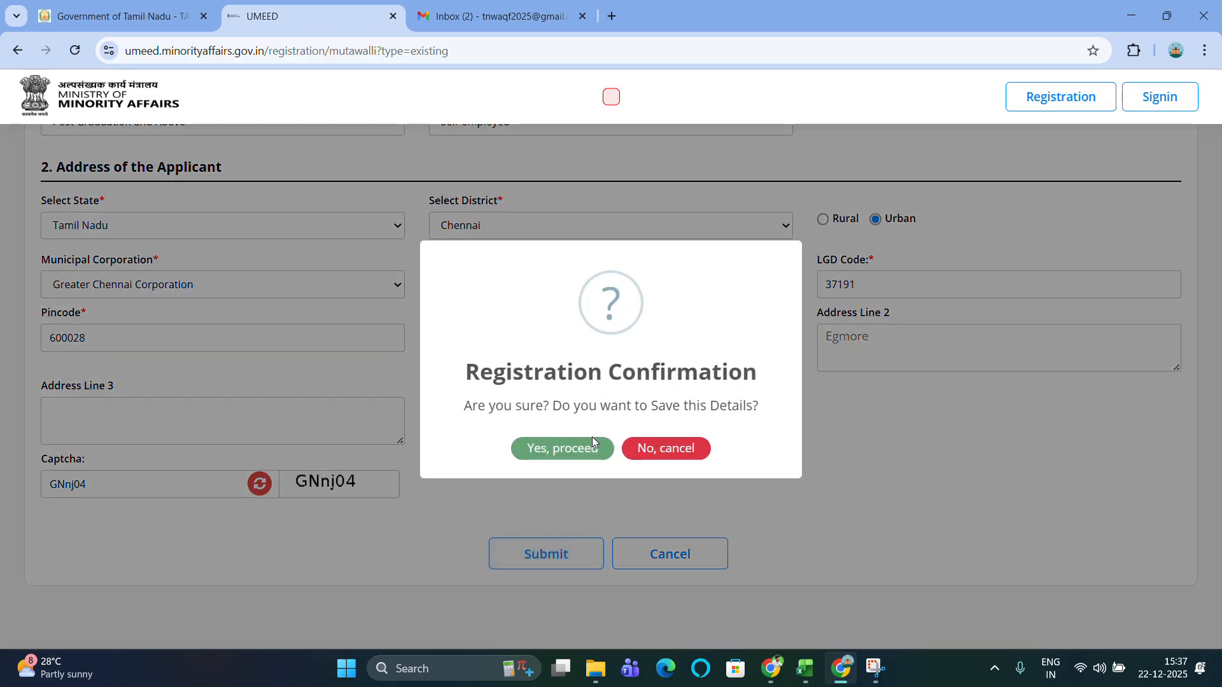
Confirm saving the details with 'Yes, proceed' and dismiss the success alert with OK.
click(559, 456)
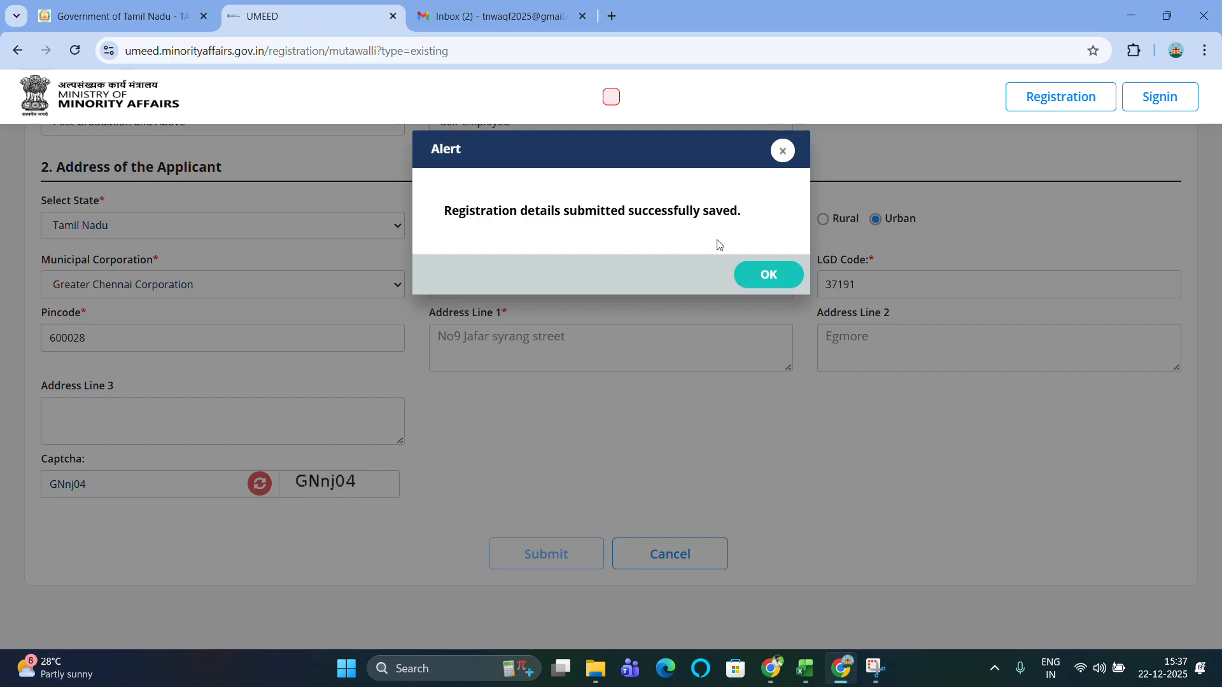
click(769, 275)
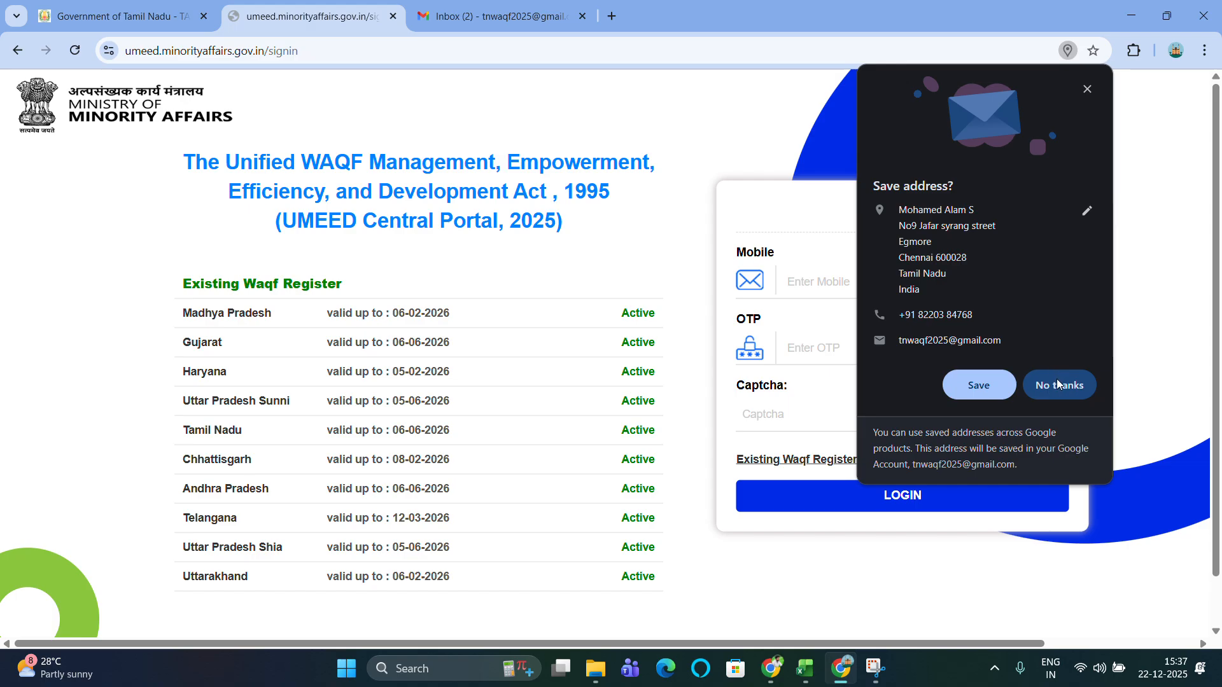
Decline Chrome's offer to save the address.
click(1058, 384)
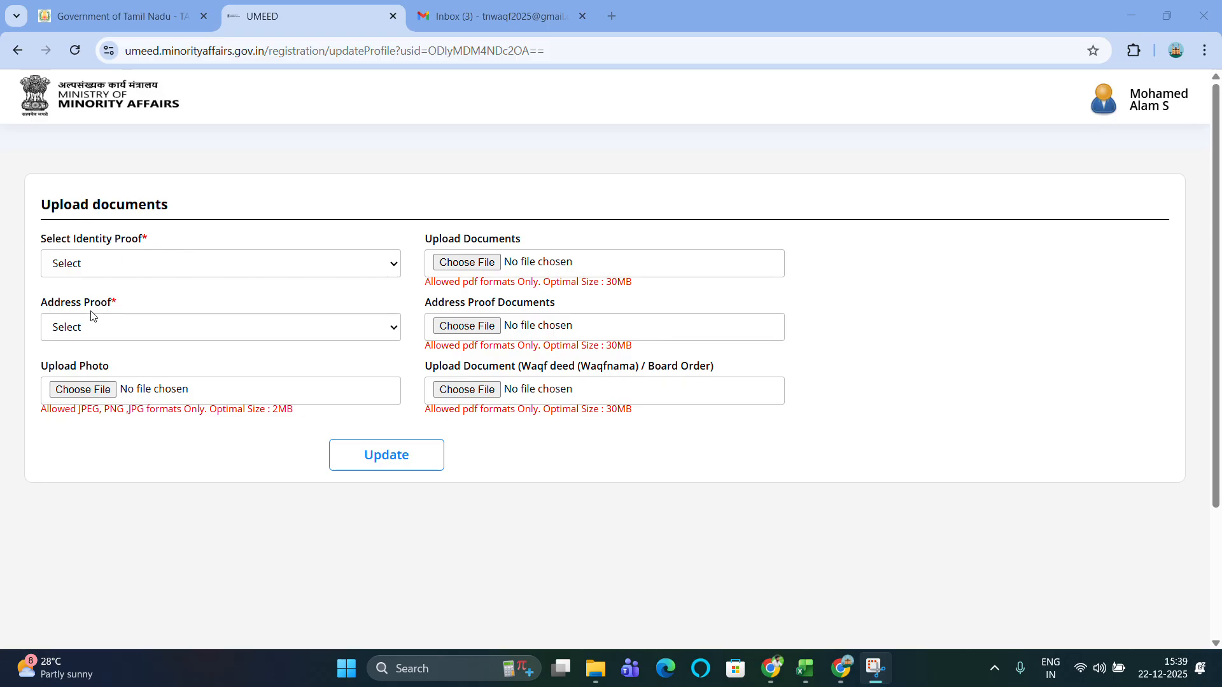
Pick Aadhaar Card as the identity proof and attach the Aadhaar PDF to it.
click(190, 266)
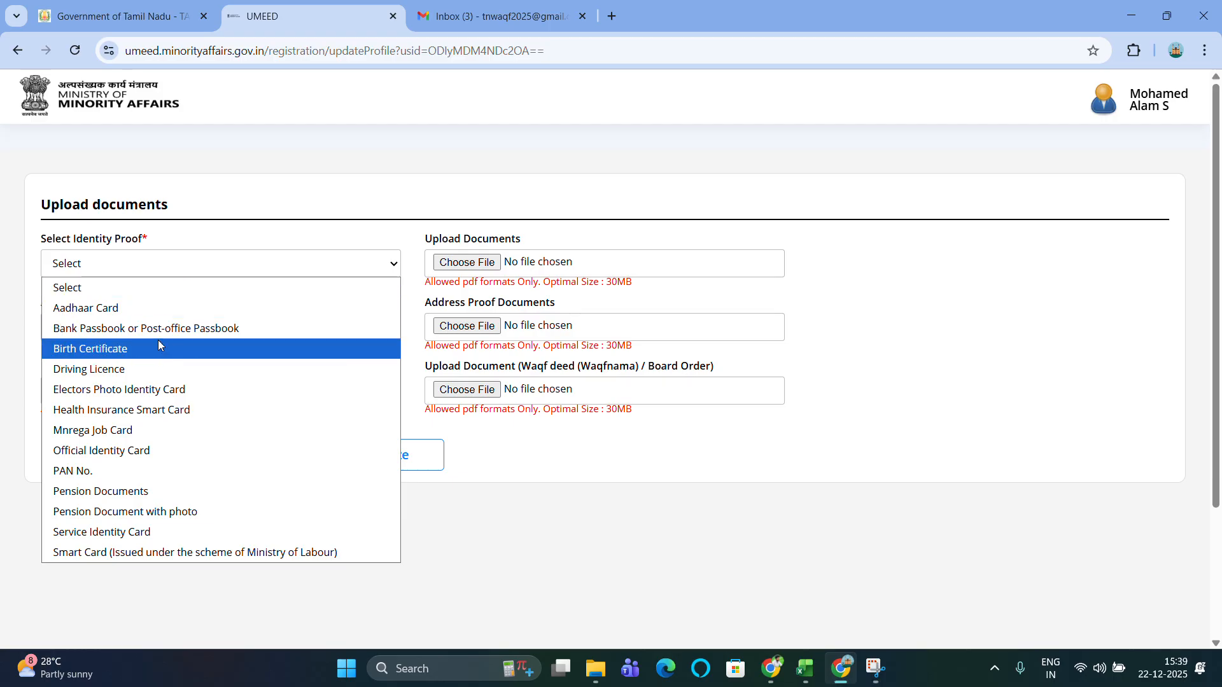
click(128, 308)
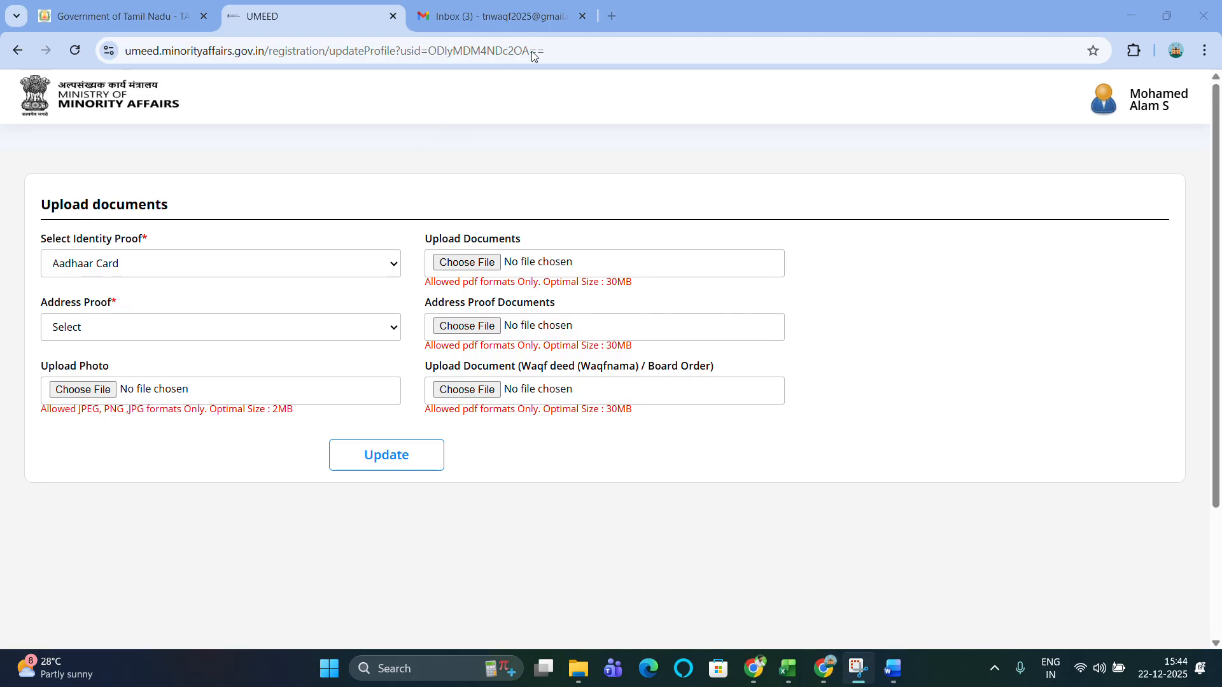
click(456, 264)
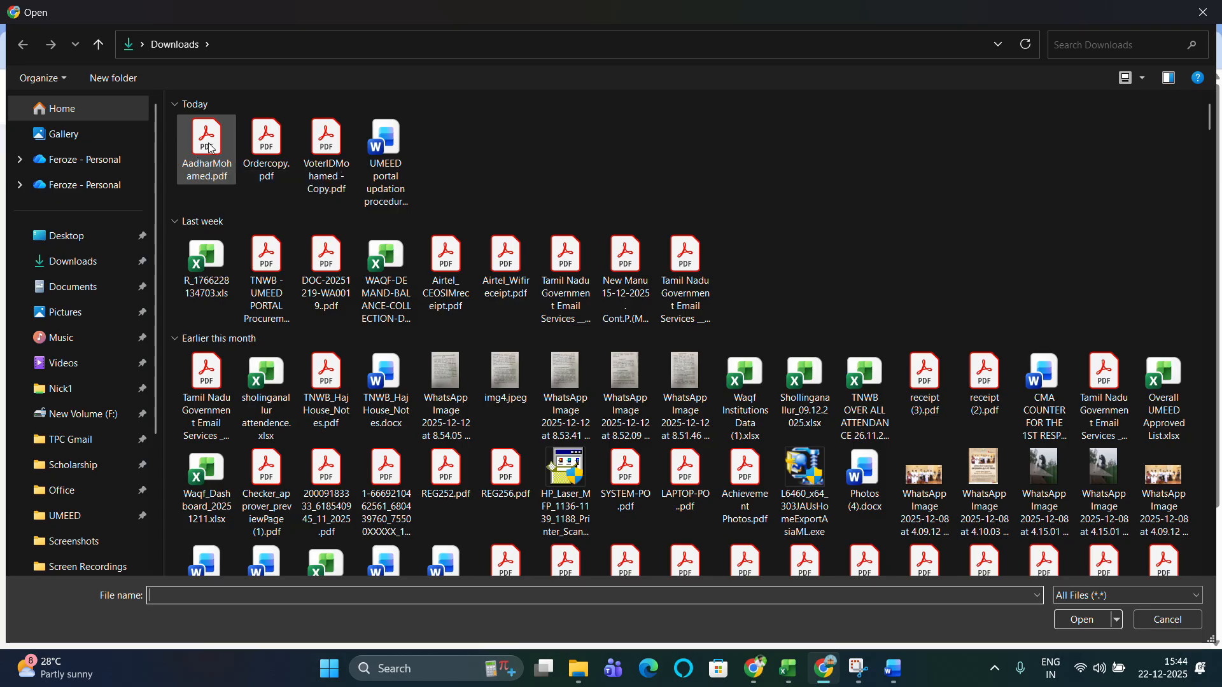
double_click(211, 148)
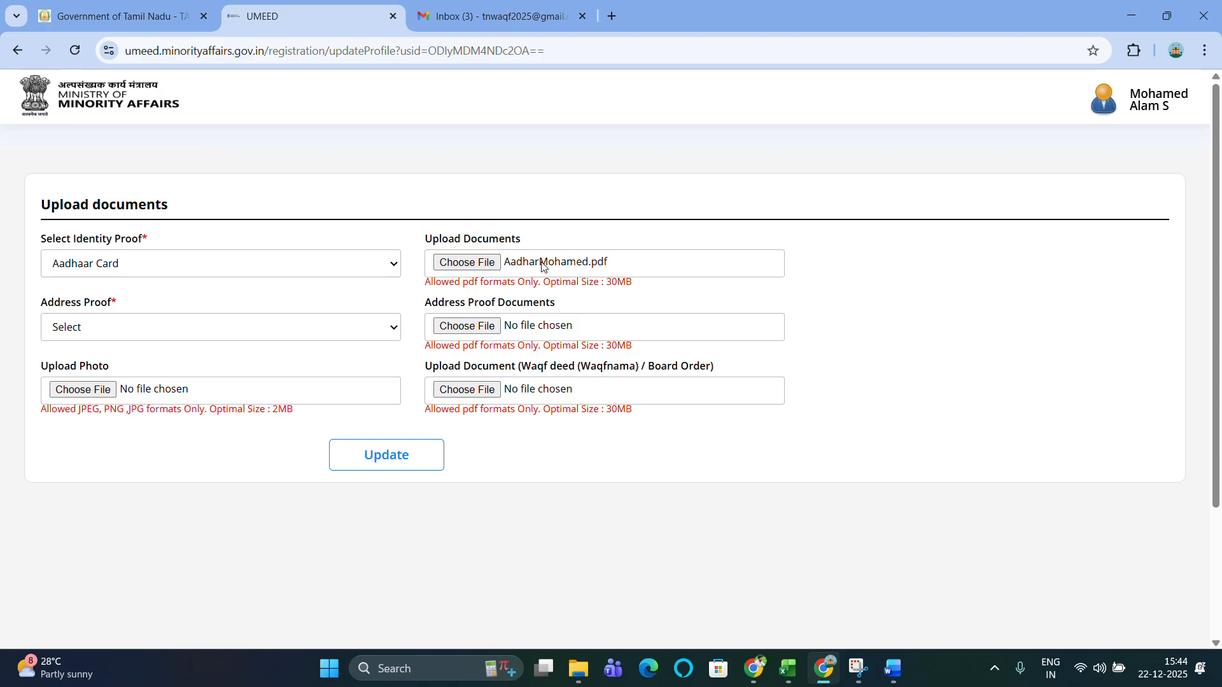
click(233, 336)
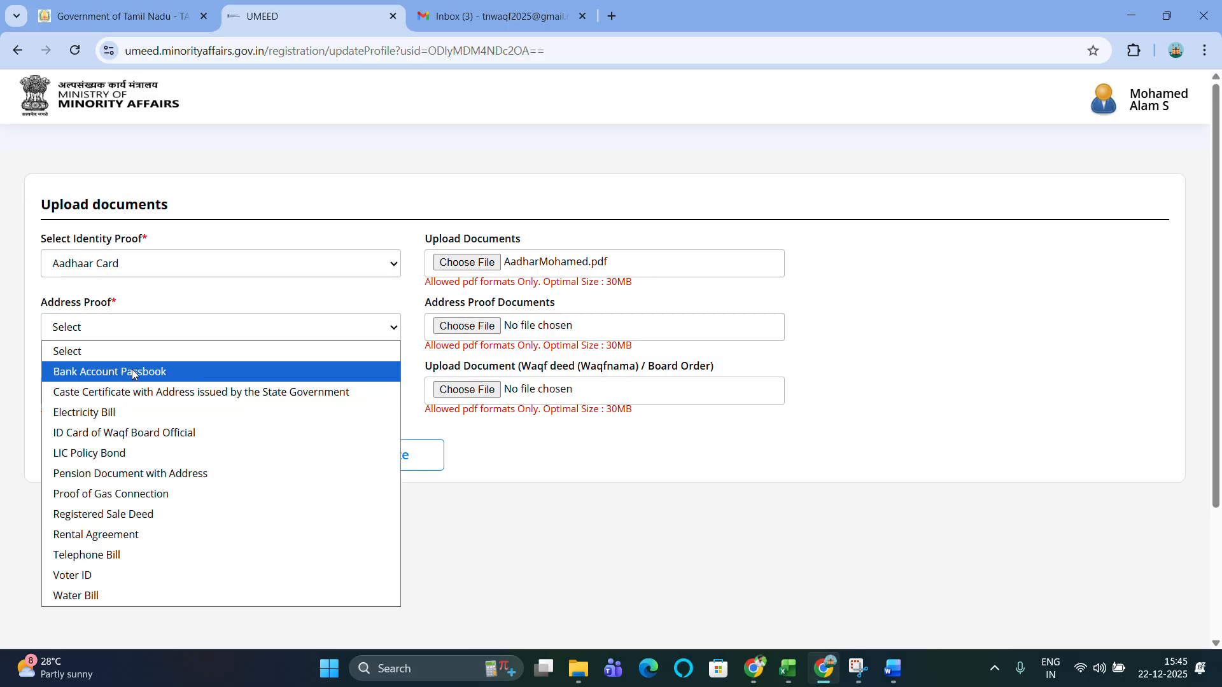
Set Voter ID as the address proof and attach the voter ID PDF, dismissing the file-name warning.
click(80, 575)
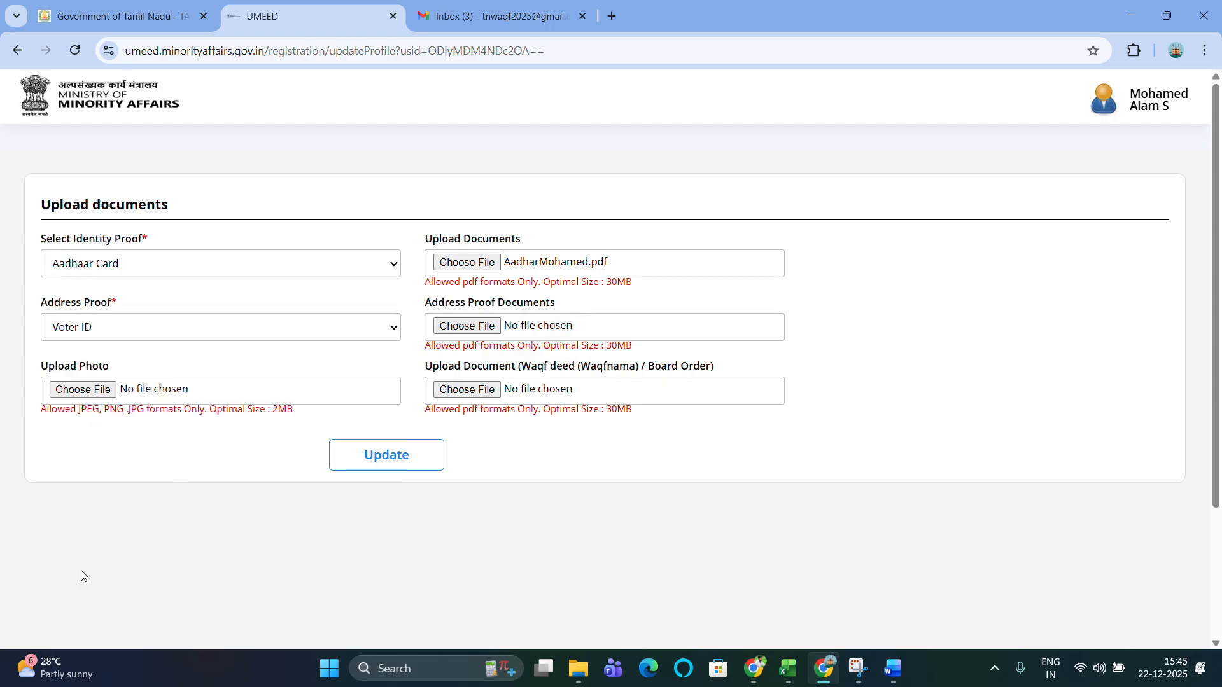
click(486, 328)
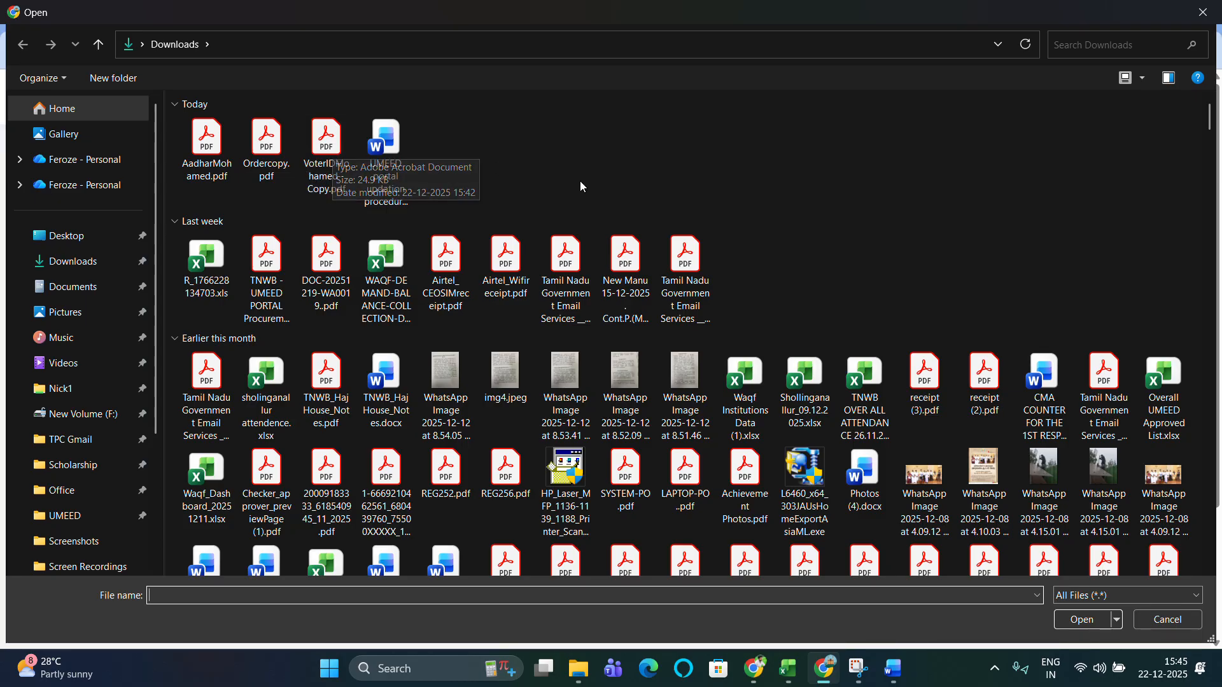
double_click(324, 171)
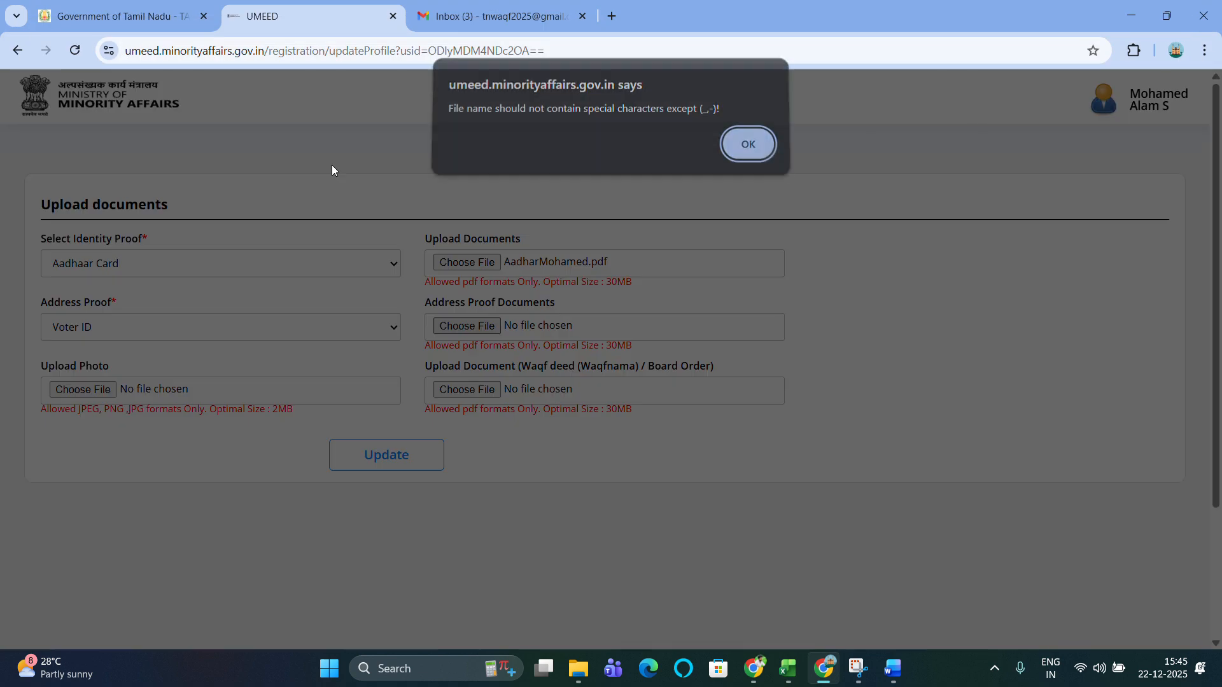
click(744, 151)
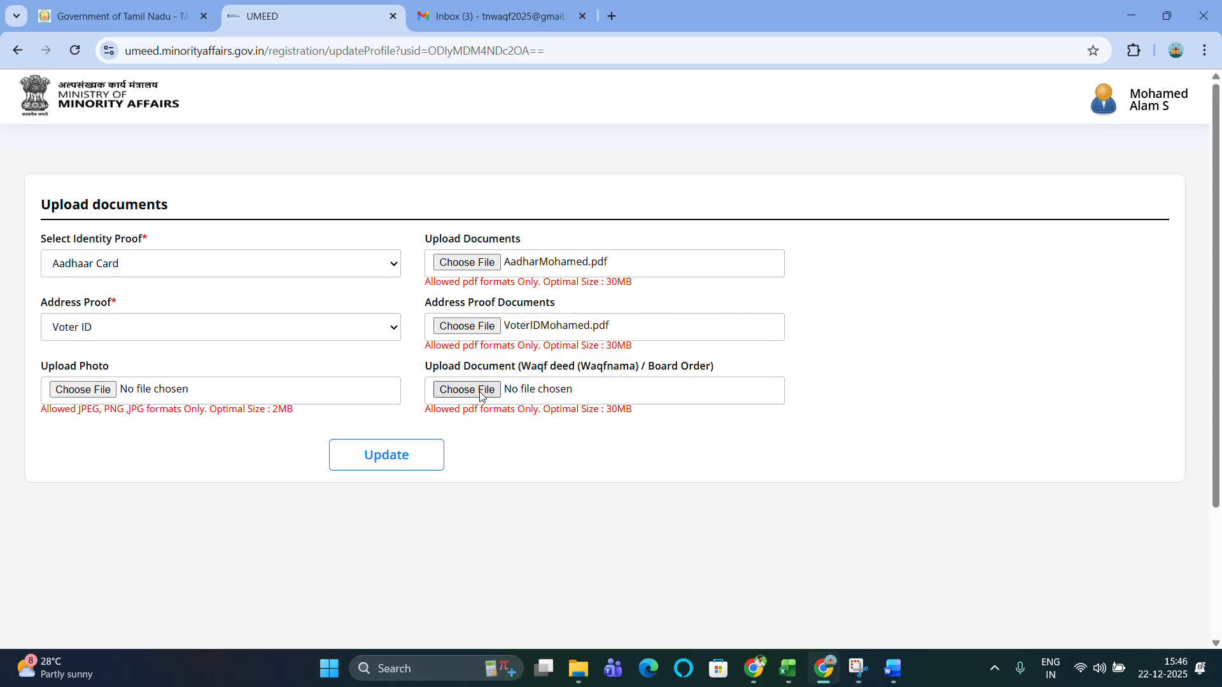
Attach Ordercopy.pdf as the waqf deed document, then upload and confirm all documents.
click(480, 396)
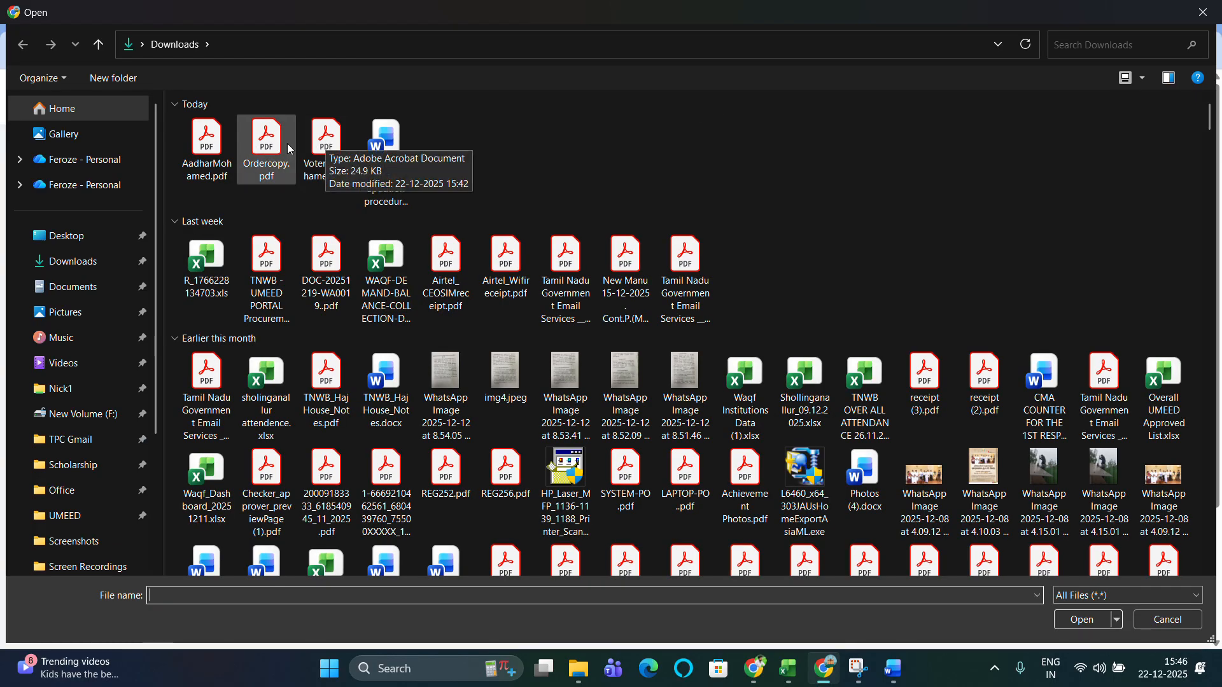
double_click(267, 146)
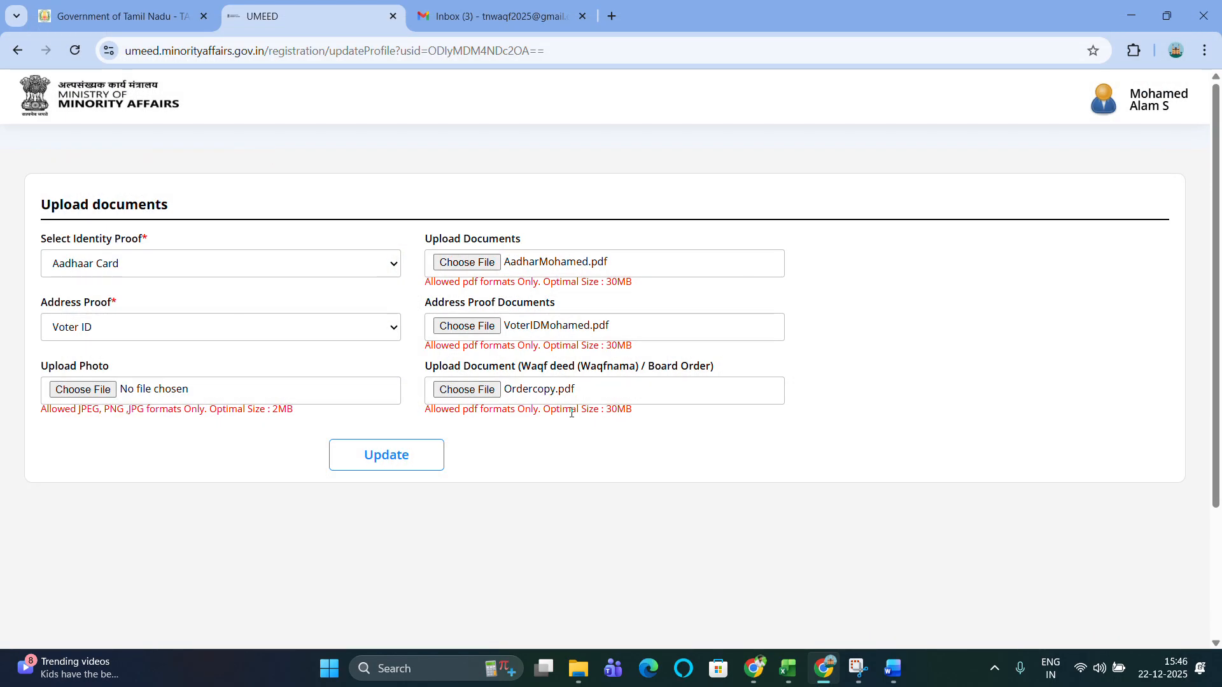
click(401, 453)
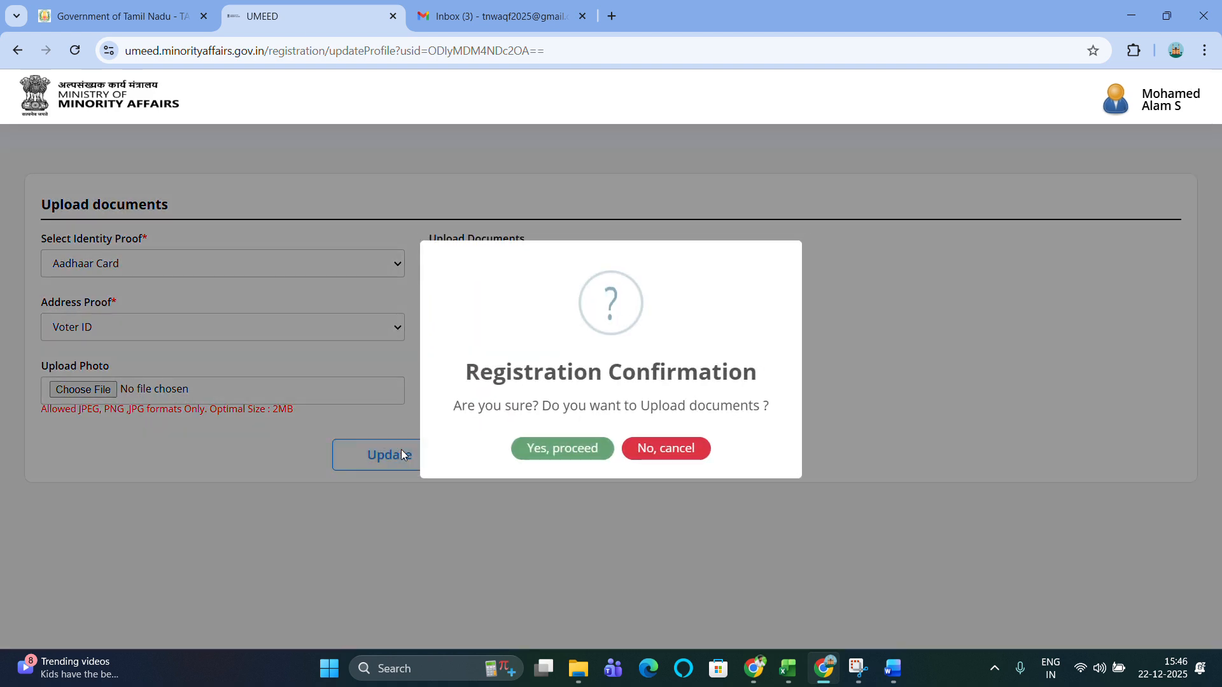
click(555, 453)
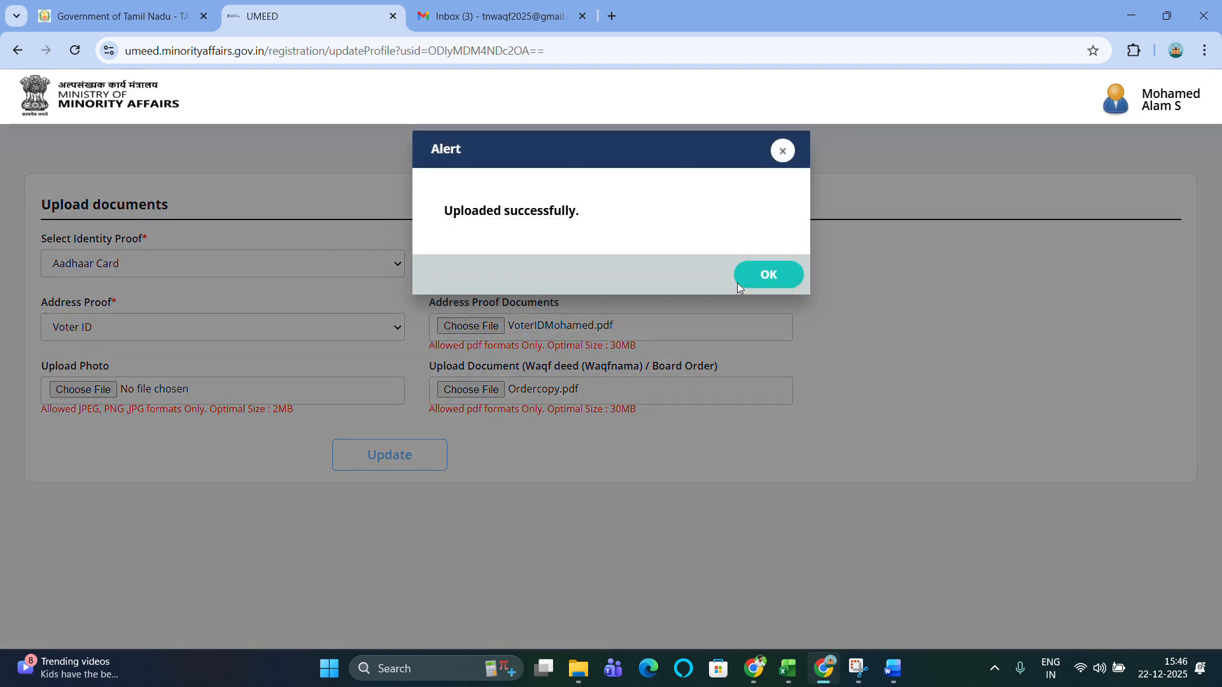
click(763, 272)
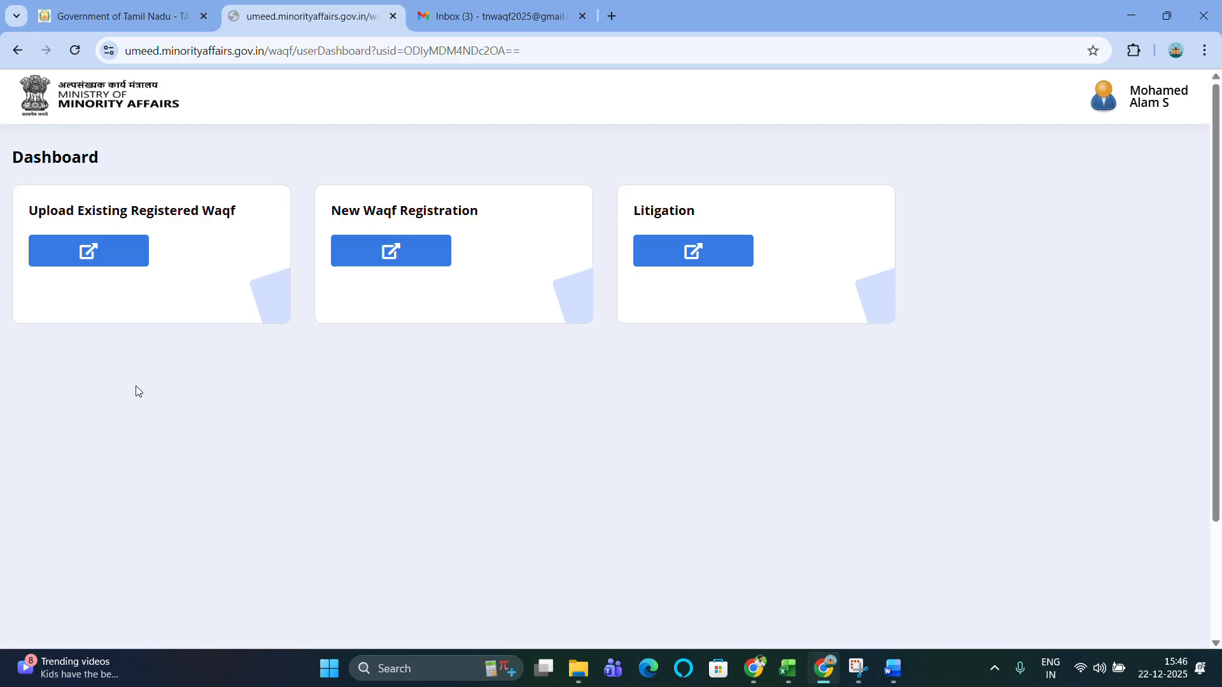
Start an Upload Existing Registered Waqf entry and add a new existing waqf record.
click(102, 261)
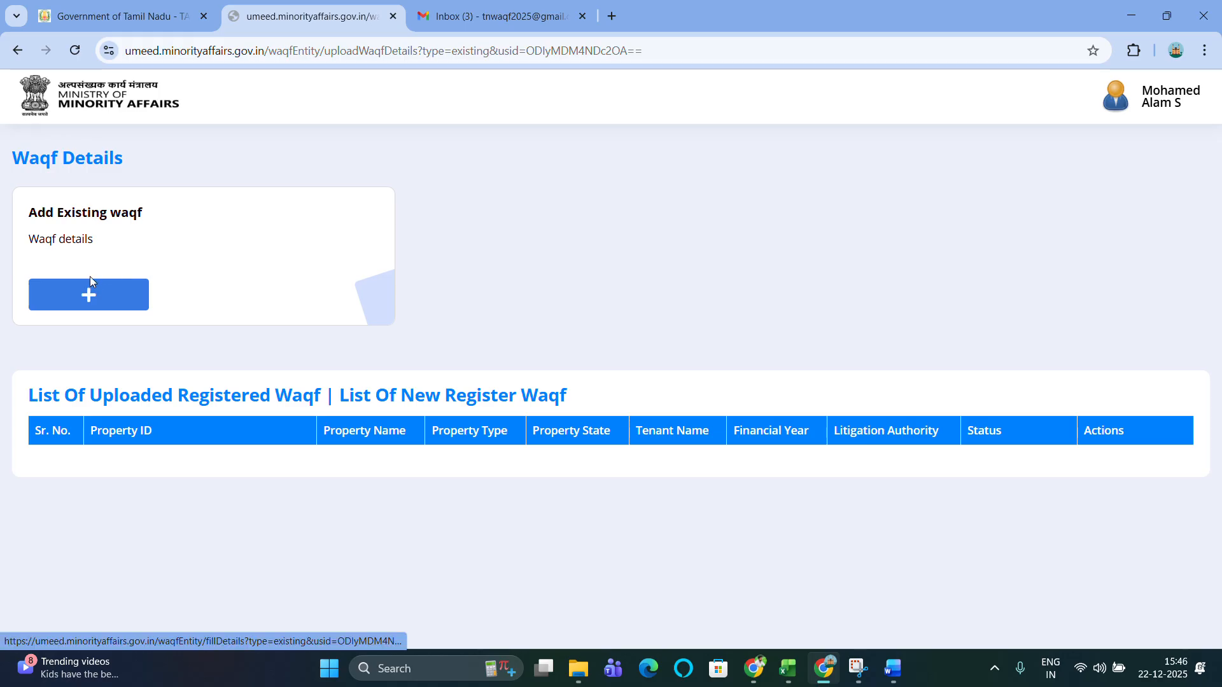
click(97, 304)
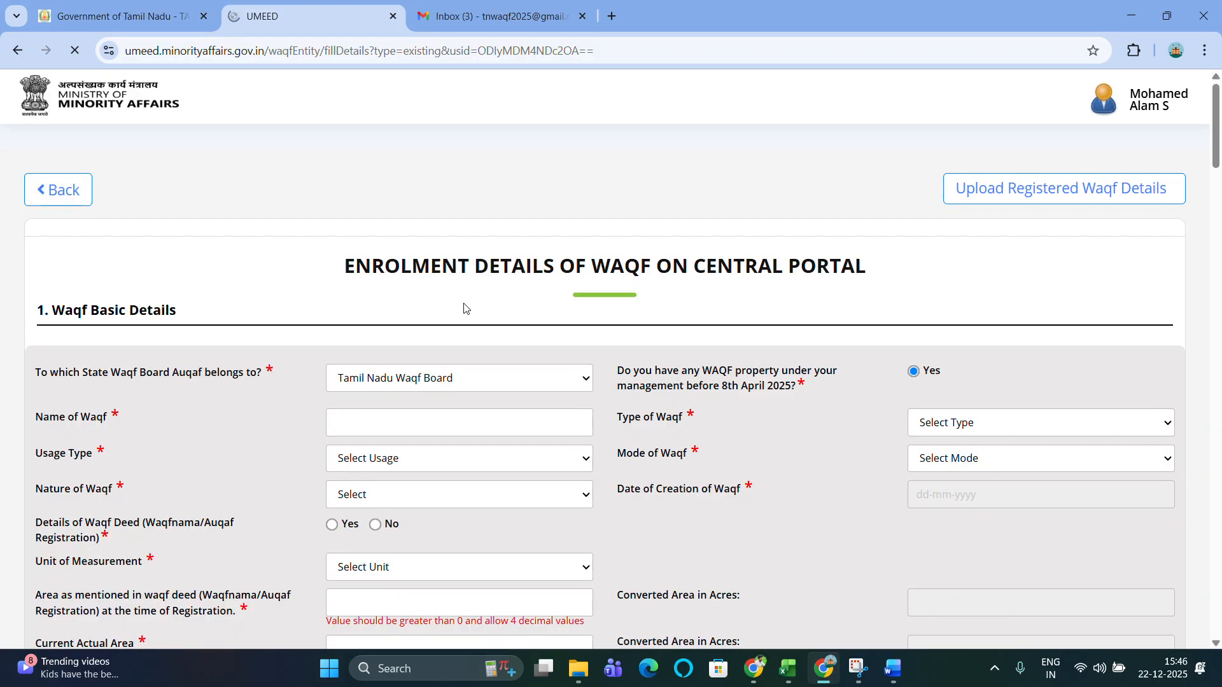
scroll(464, 303, down, 1)
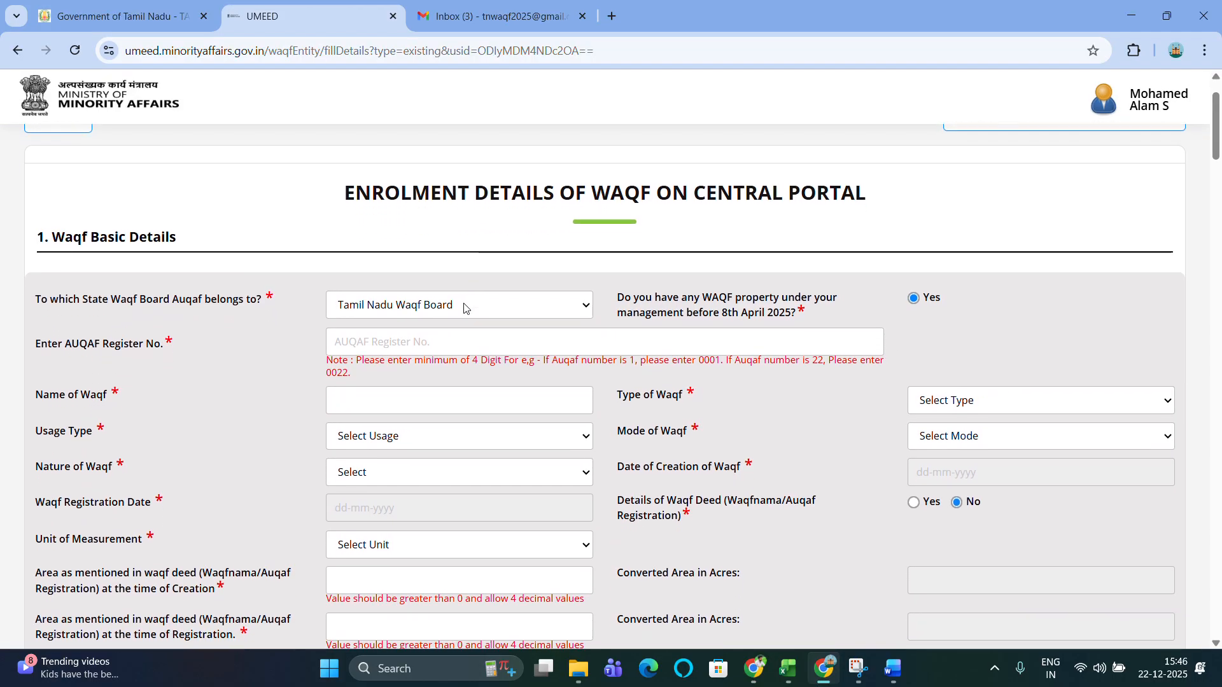
scroll(463, 308, down, 1)
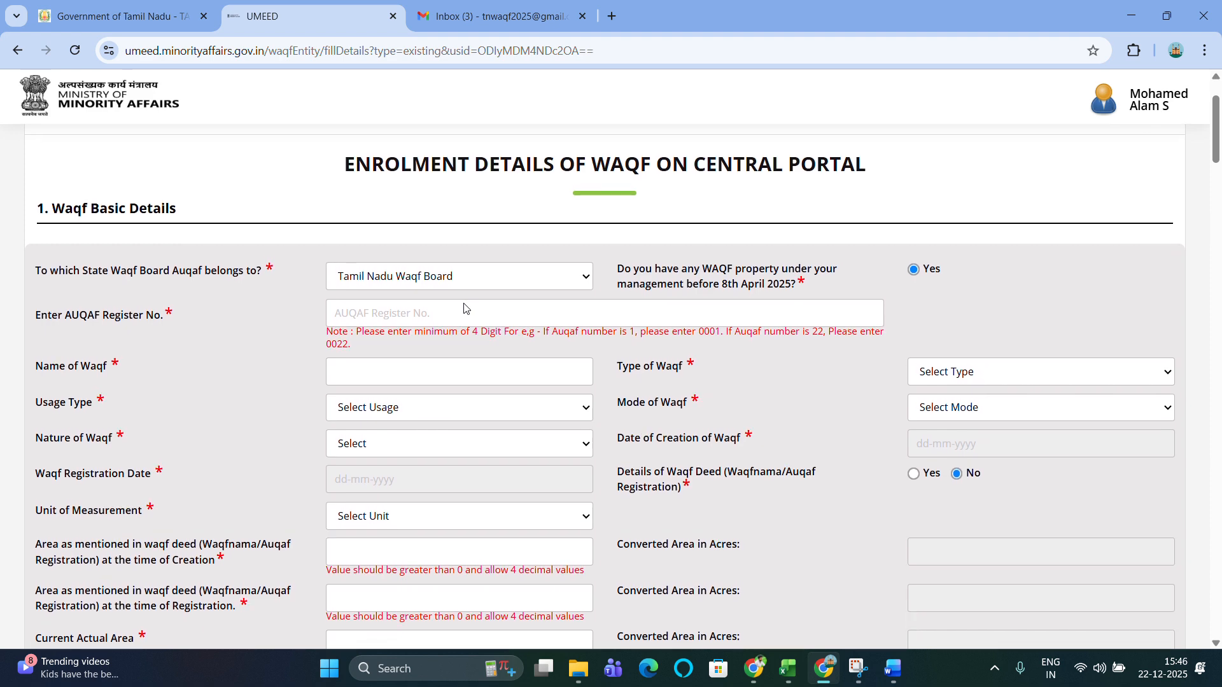
scroll(464, 308, up, 1)
scroll(463, 304, down, 1)
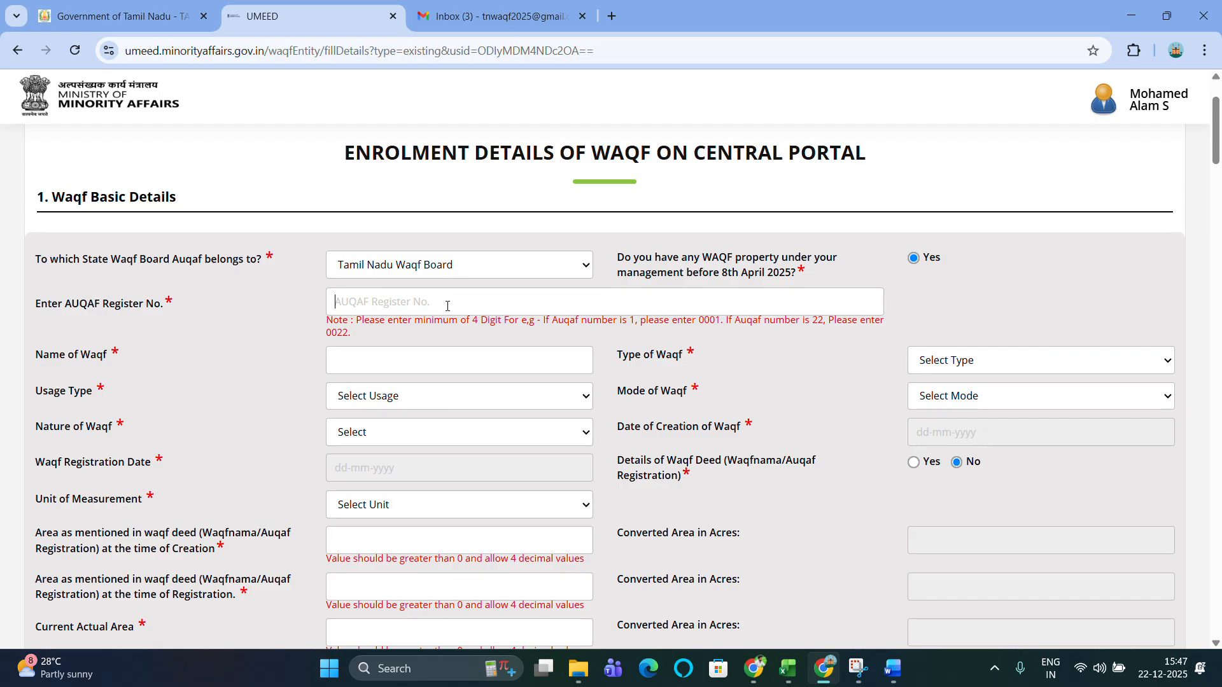
Enter G710MAD as the AUQAF Register No., correcting the mistyped characters and endings along the way.
text(G)
key(BackSpace)
text(N)
key(BackSpace)
text(R)
key(BackSpace)
text(G710)
text(MAD)
key(BackSpace)
key(BackSpace)
key(BackSpace)
text(MDU)
key(BackSpace)
key(BackSpace)
key(BackSpace)
text(TNV)
key(BackSpace)
key(BackSpace)
key(BackSpace)
text(MAD)
scroll(385, 303, down, 1)
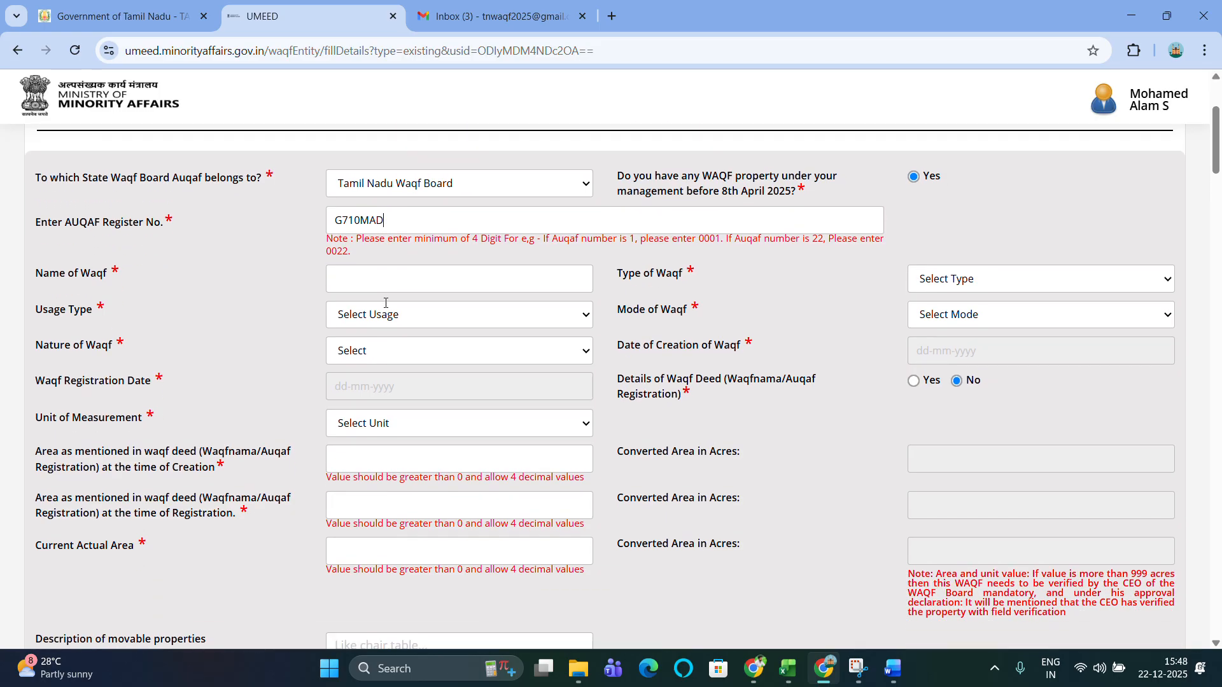
click(422, 273)
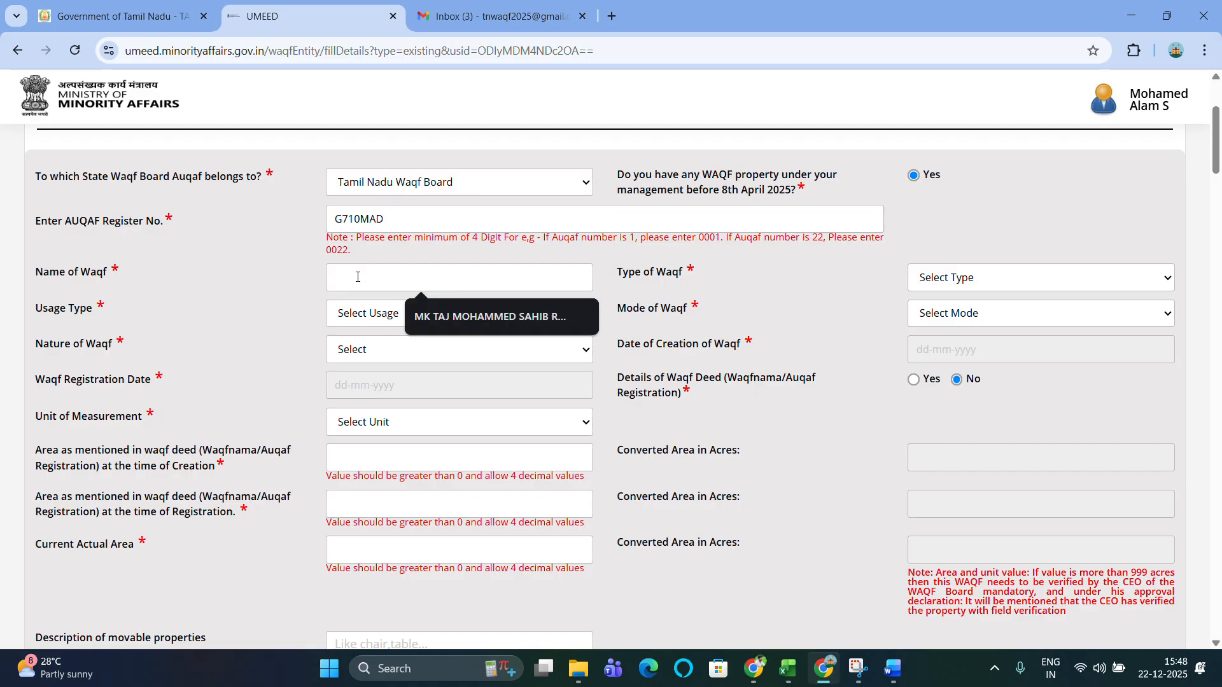
Type 'Masjid e' and then 'Ahle sunnath Pallivasal' into the Name of Waqf field.
text(Masjid )
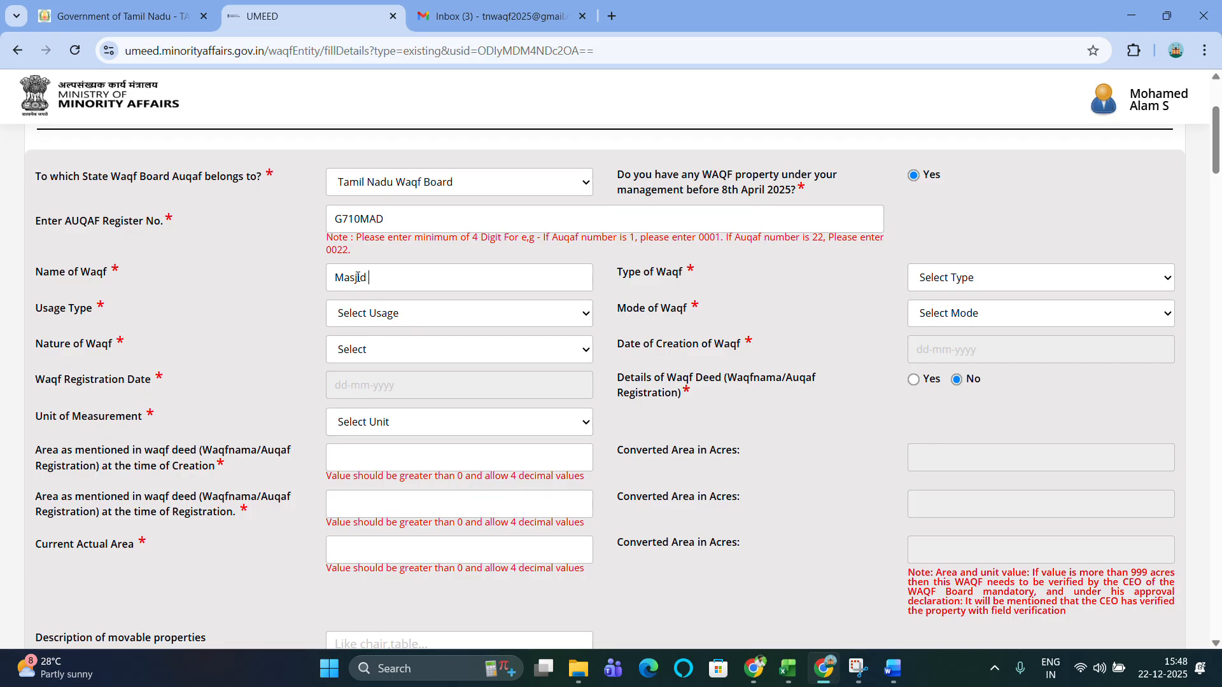
text(e)
text(Ahle sunnath Pallivasal)
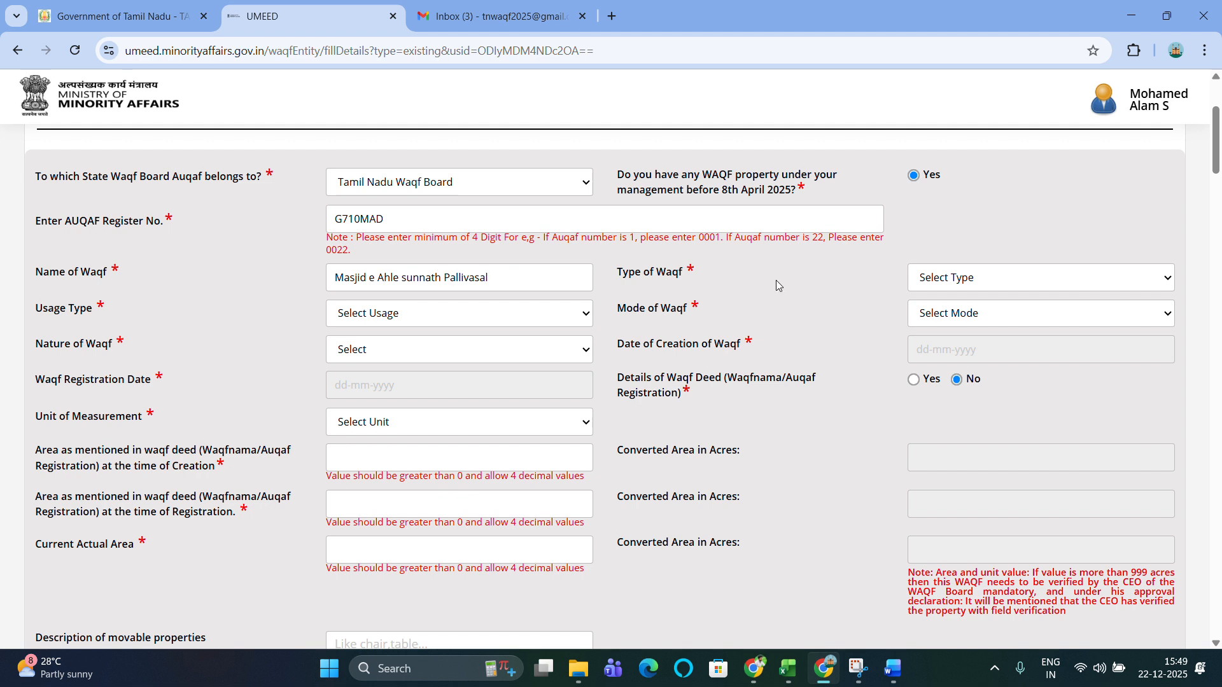
Set the Type of Waqf to Sunni and the Usage Type to Religious.
click(997, 285)
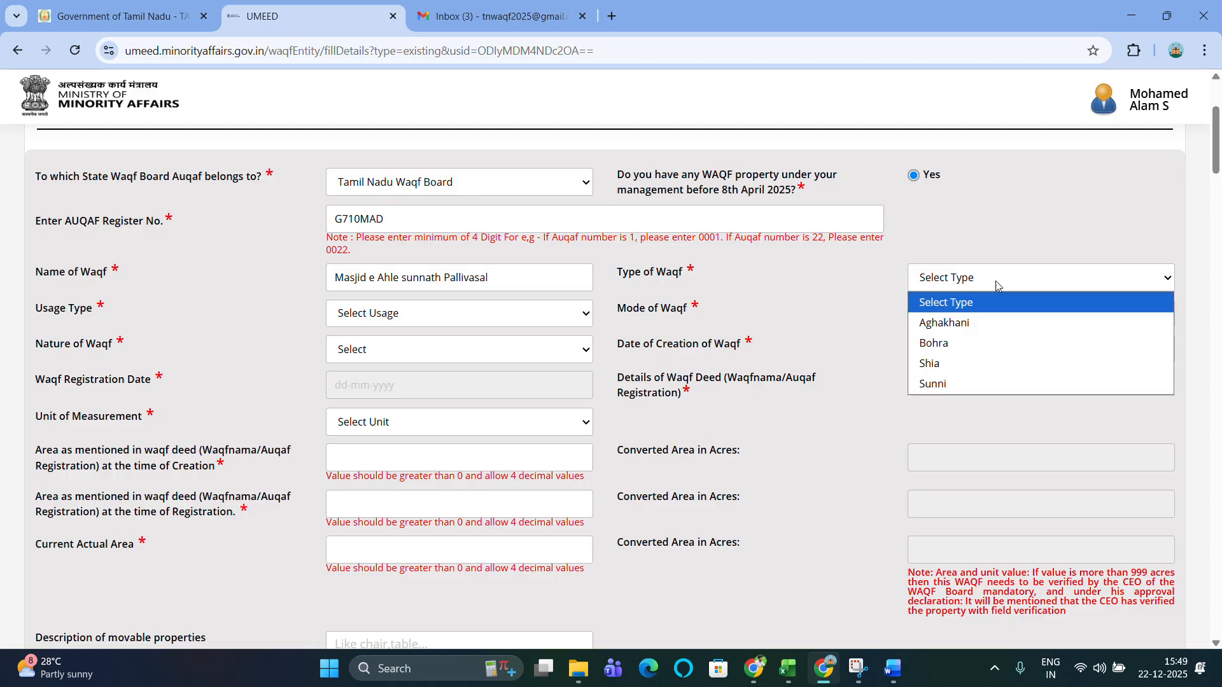
click(958, 386)
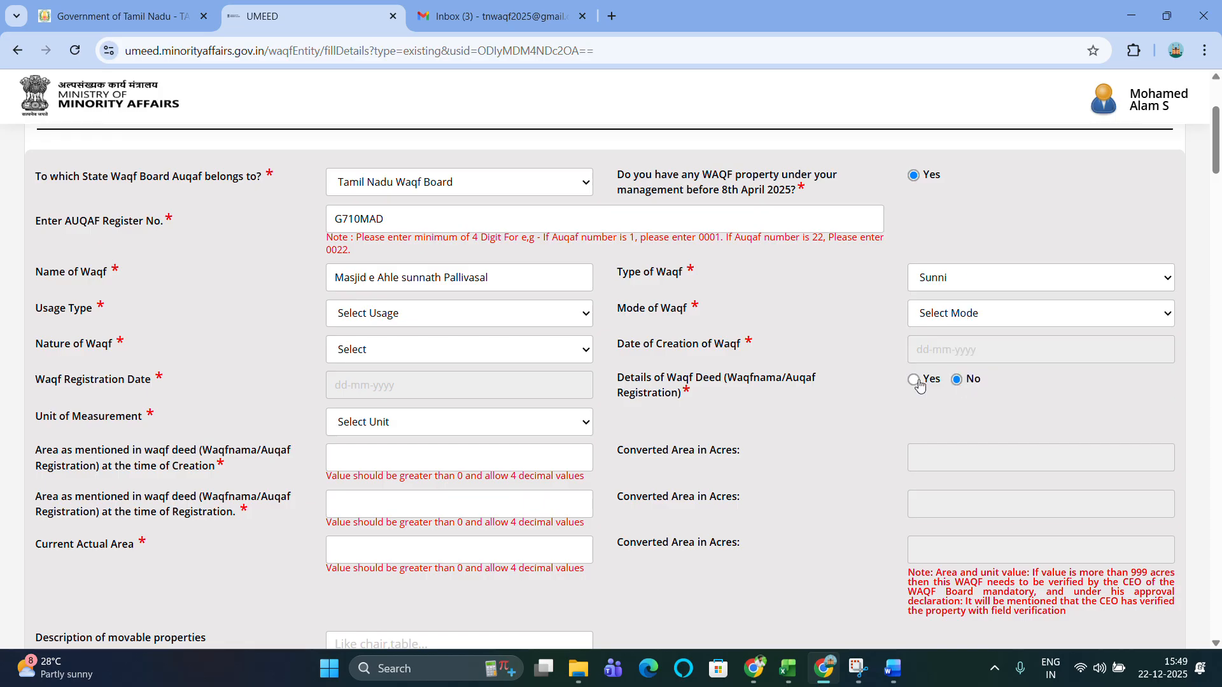
click(385, 317)
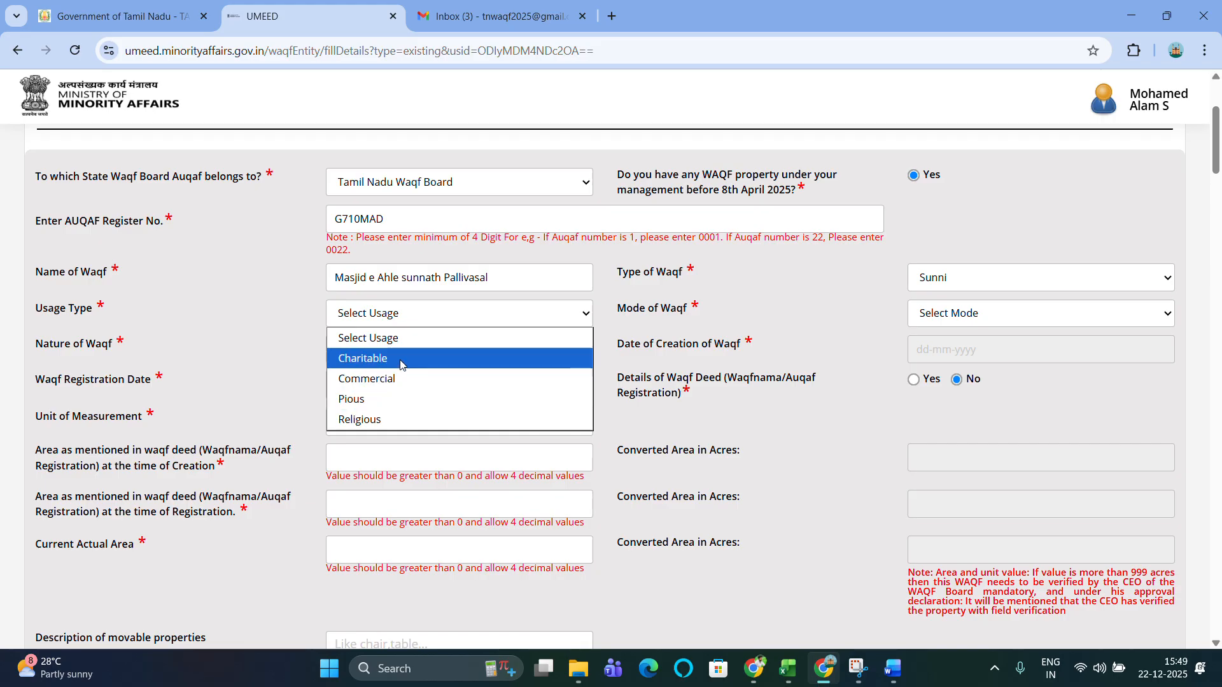
click(375, 415)
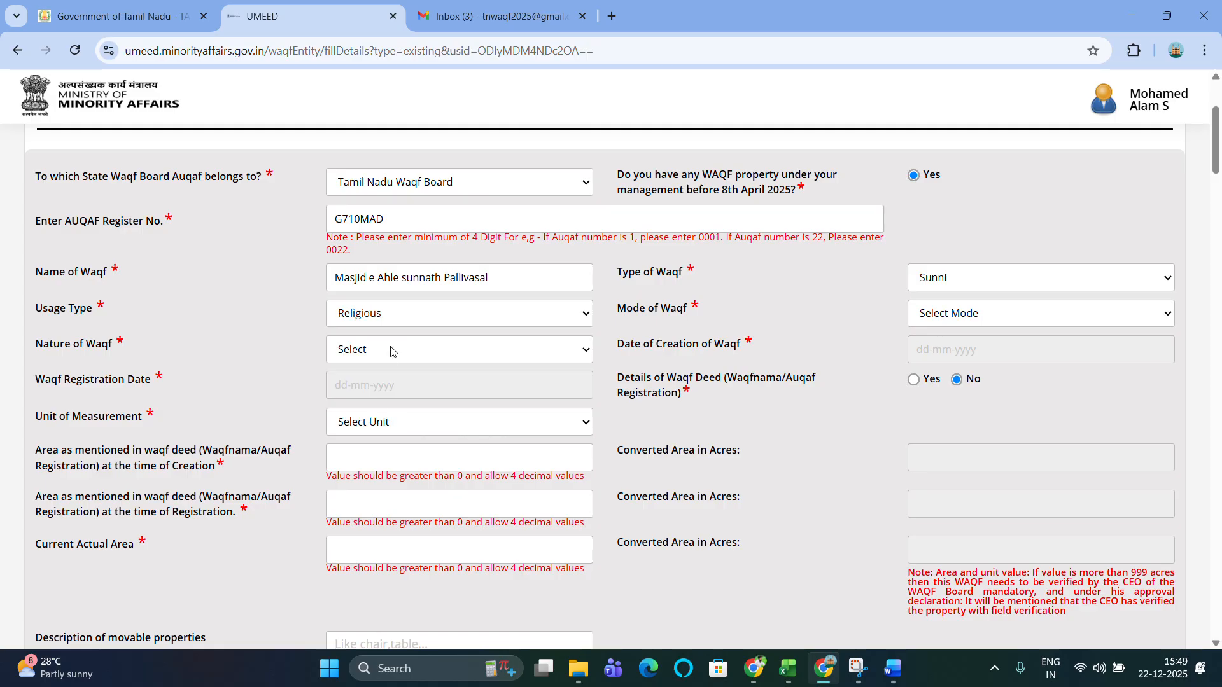
click(418, 315)
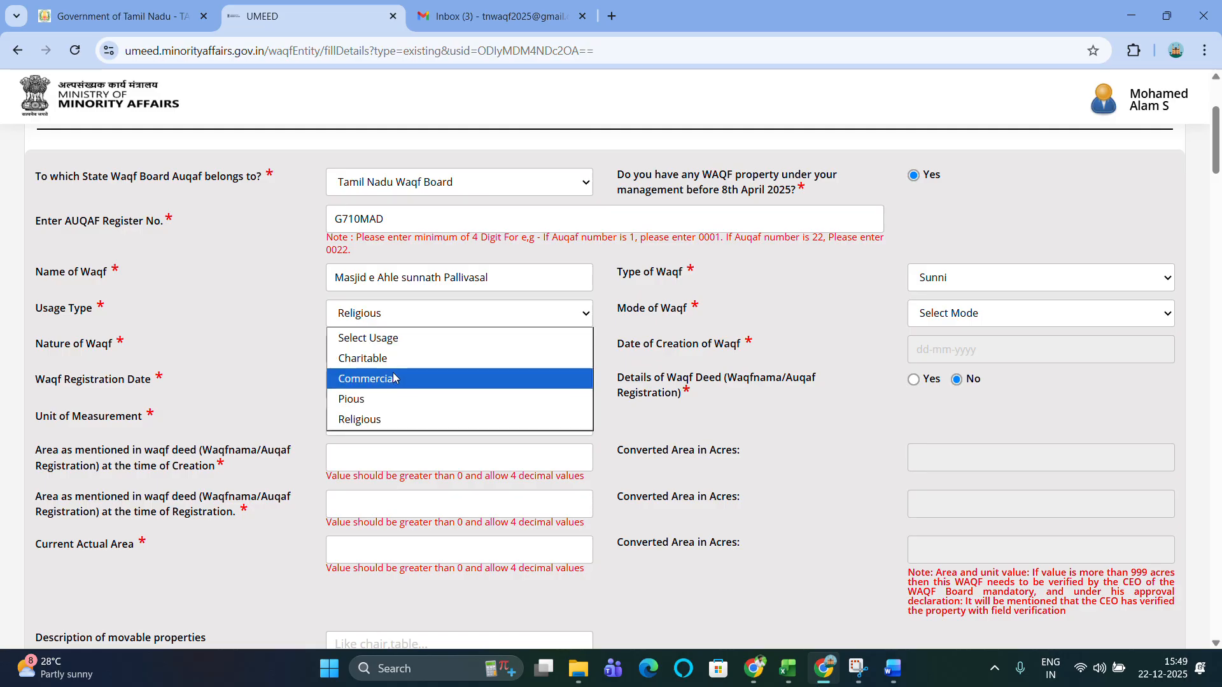
click(378, 419)
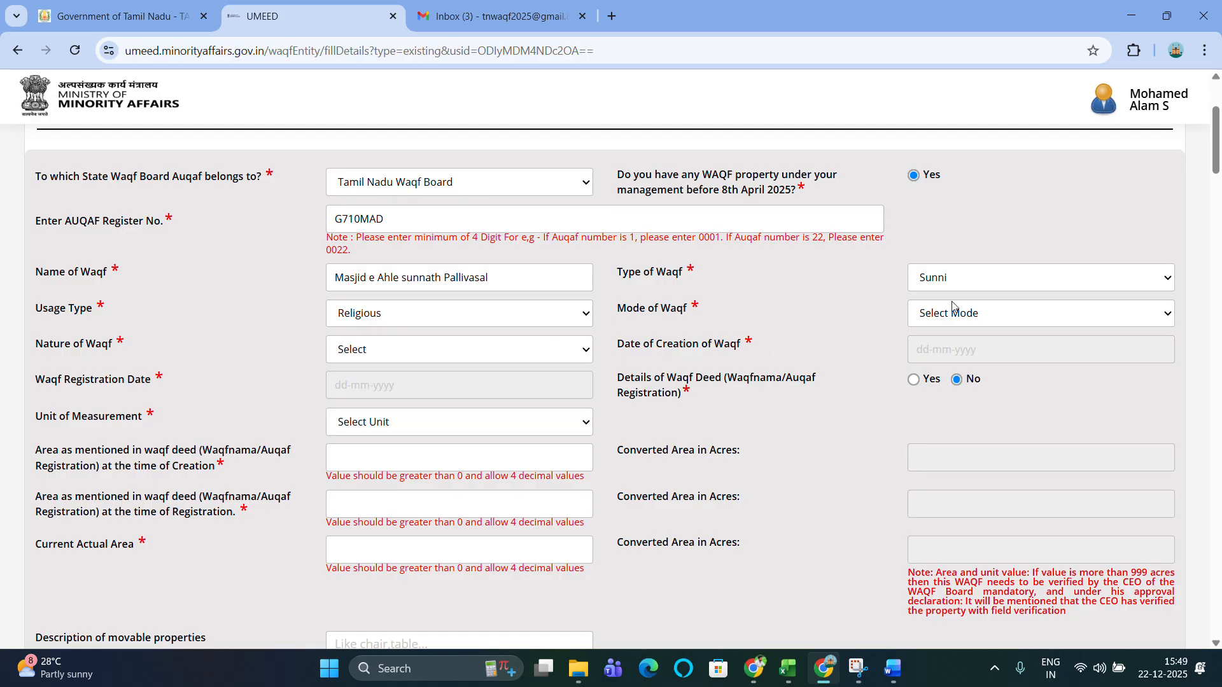
Set the Mode of Waqf to Waqf by dedication and the Nature of Waqf to Mosque.
click(978, 318)
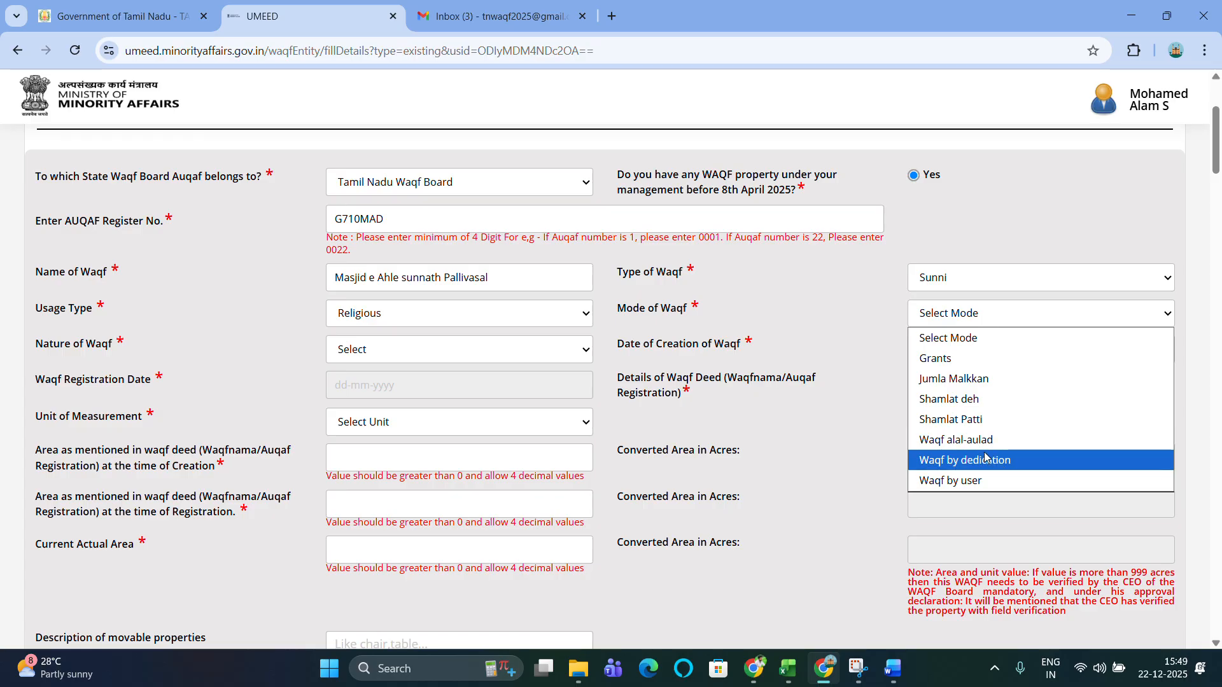
click(985, 458)
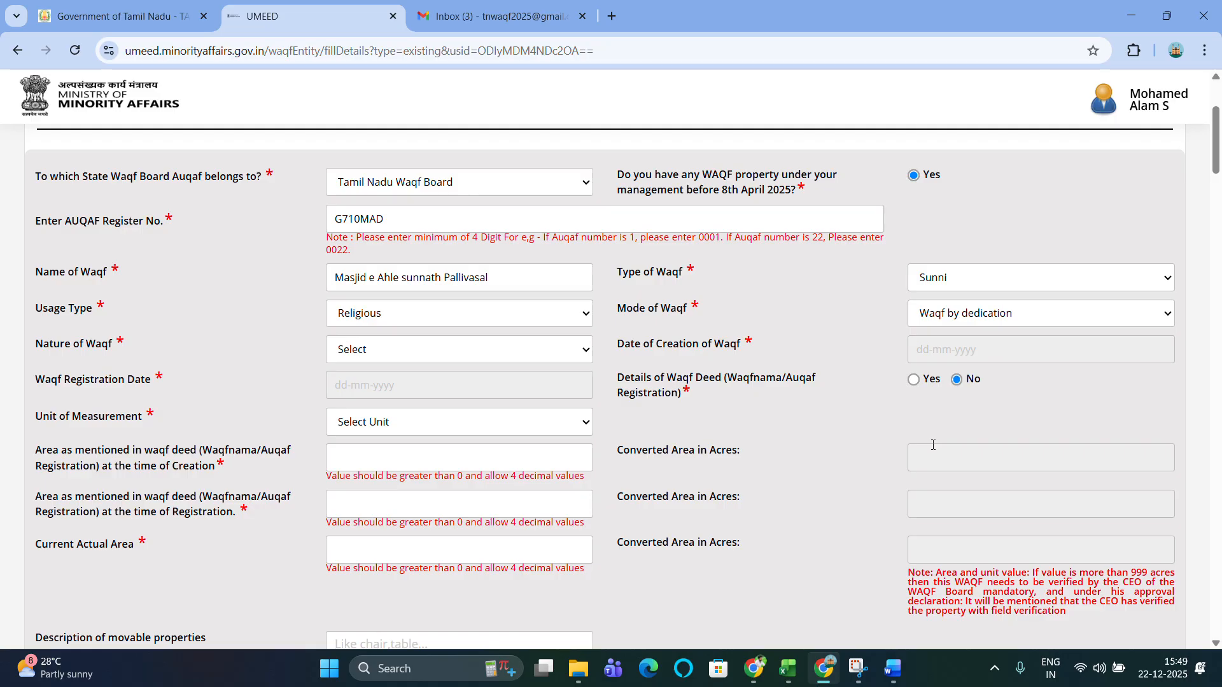
click(370, 361)
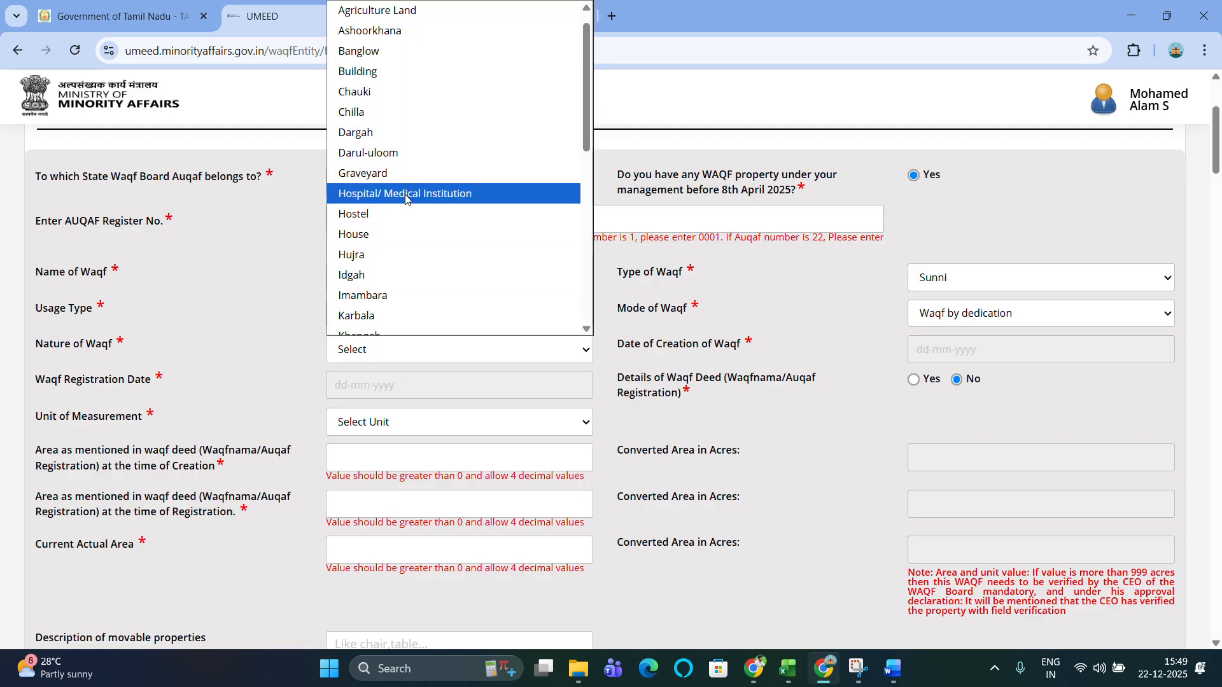
scroll(406, 200, up, 1)
scroll(406, 199, down, 2)
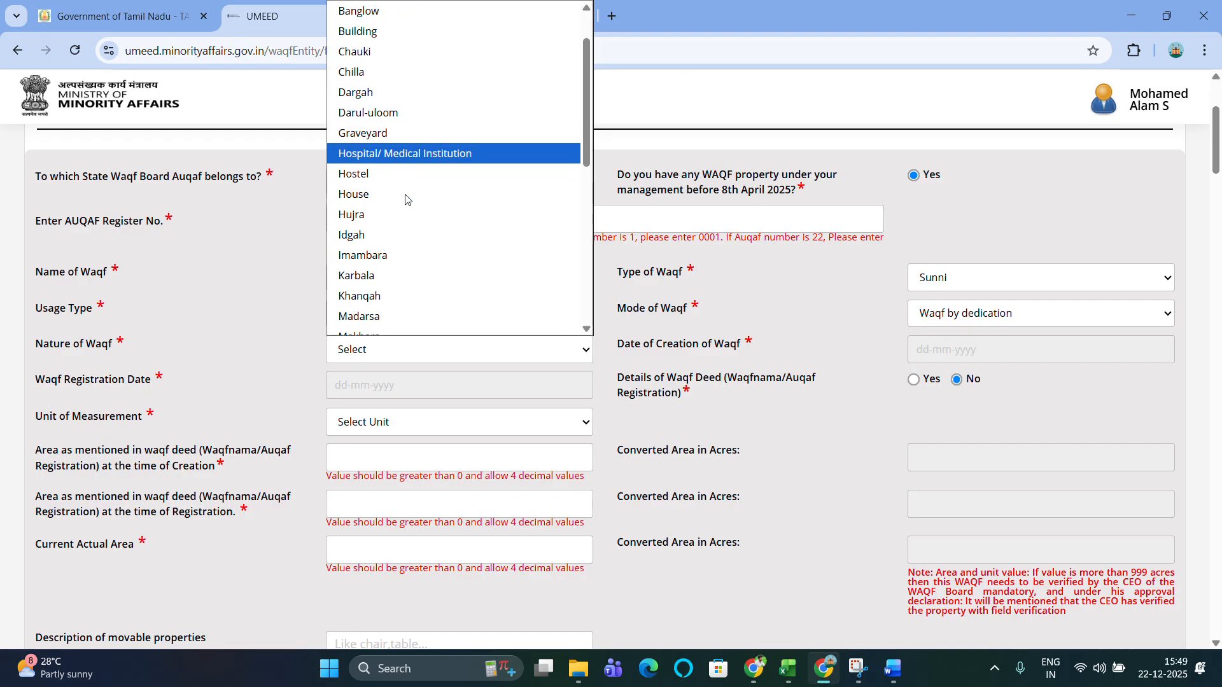
scroll(405, 199, down, 3)
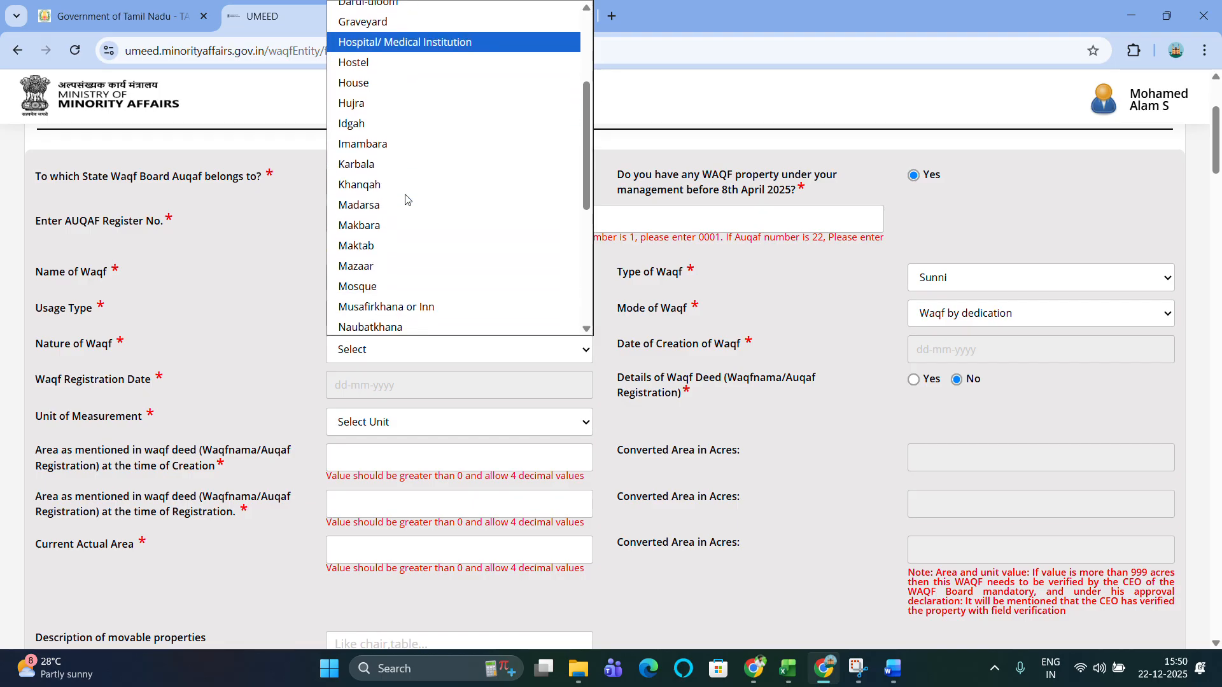
scroll(405, 199, down, 3)
scroll(406, 199, up, 2)
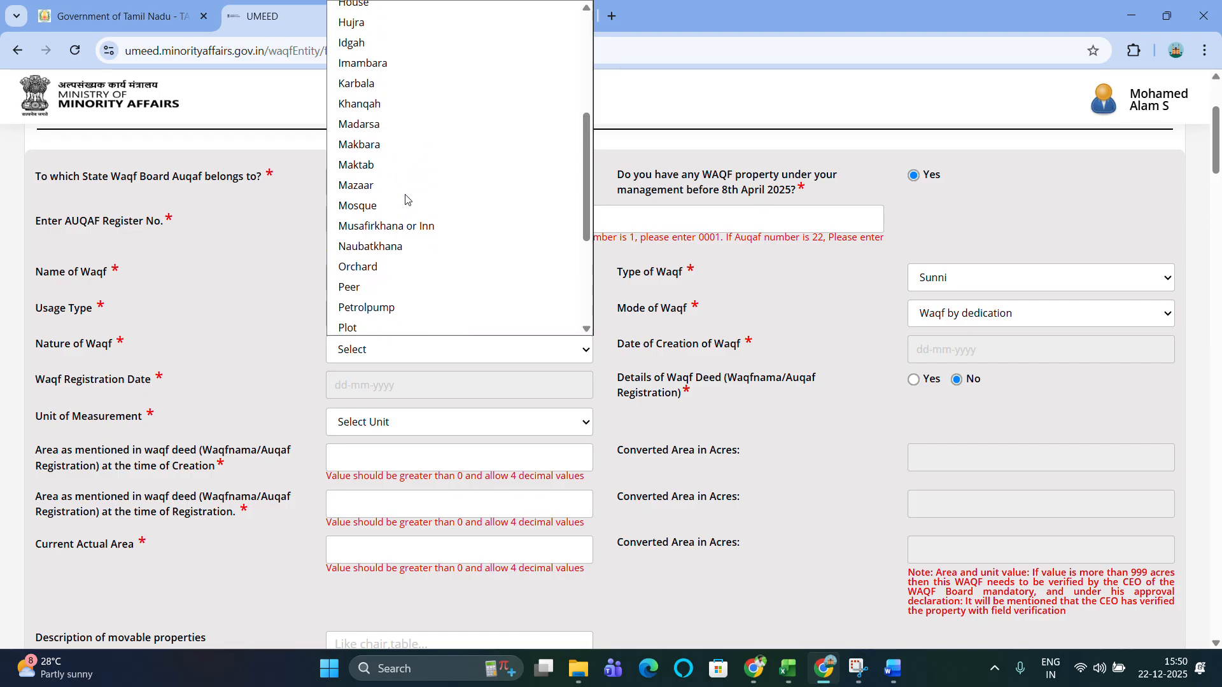
scroll(405, 199, up, 1)
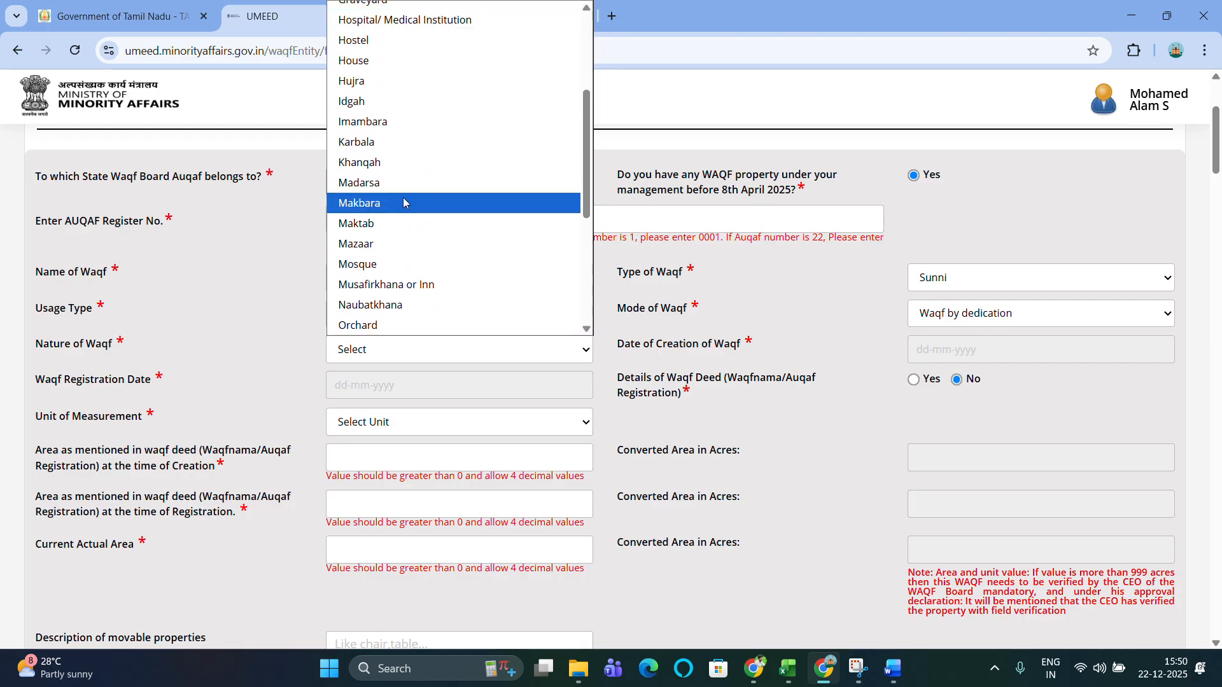
click(378, 267)
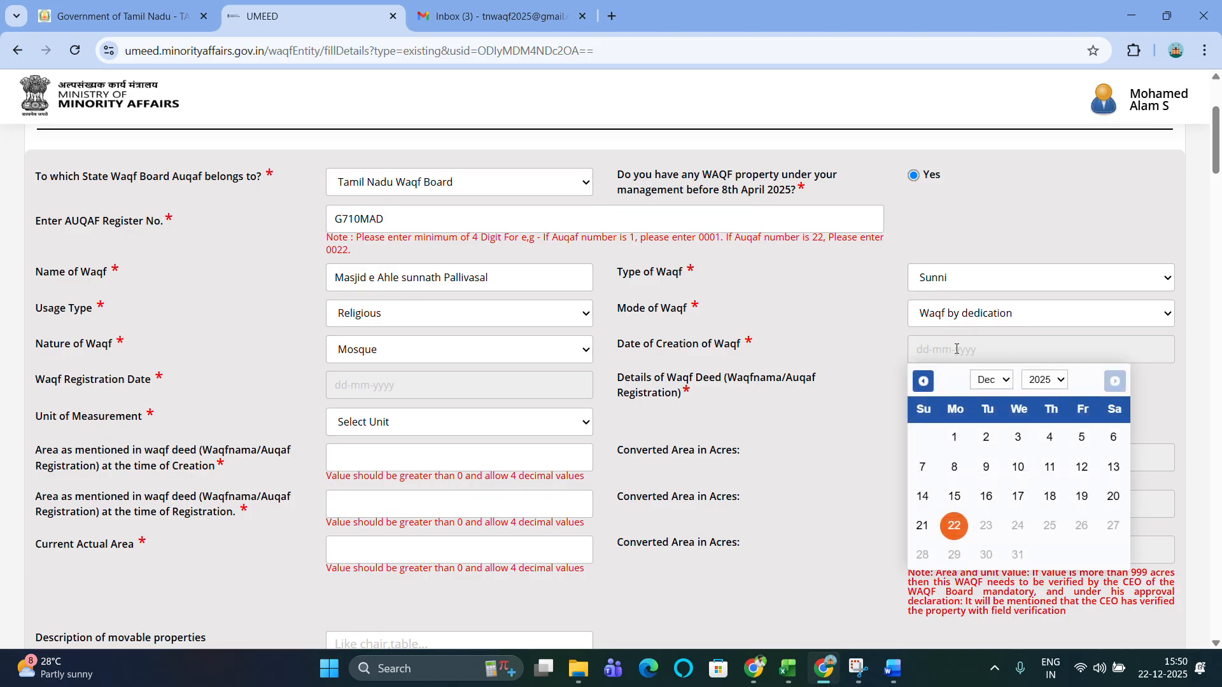
click(1050, 388)
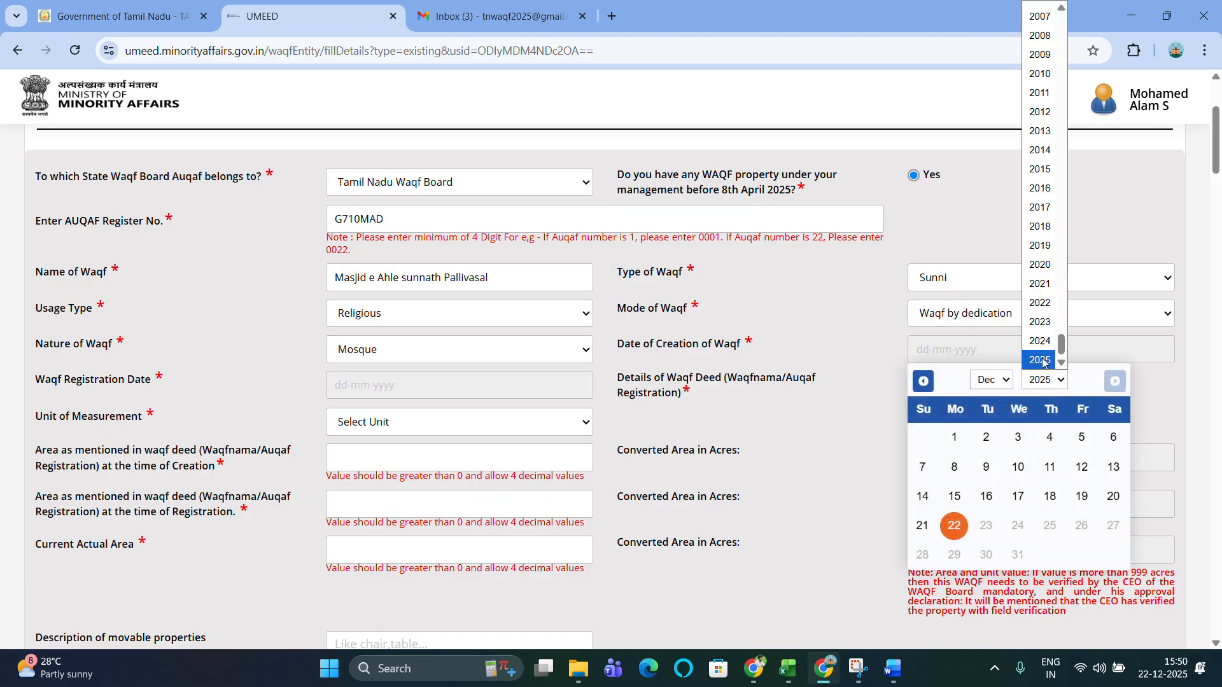
scroll(1029, 147, up, 13)
scroll(1030, 140, up, 6)
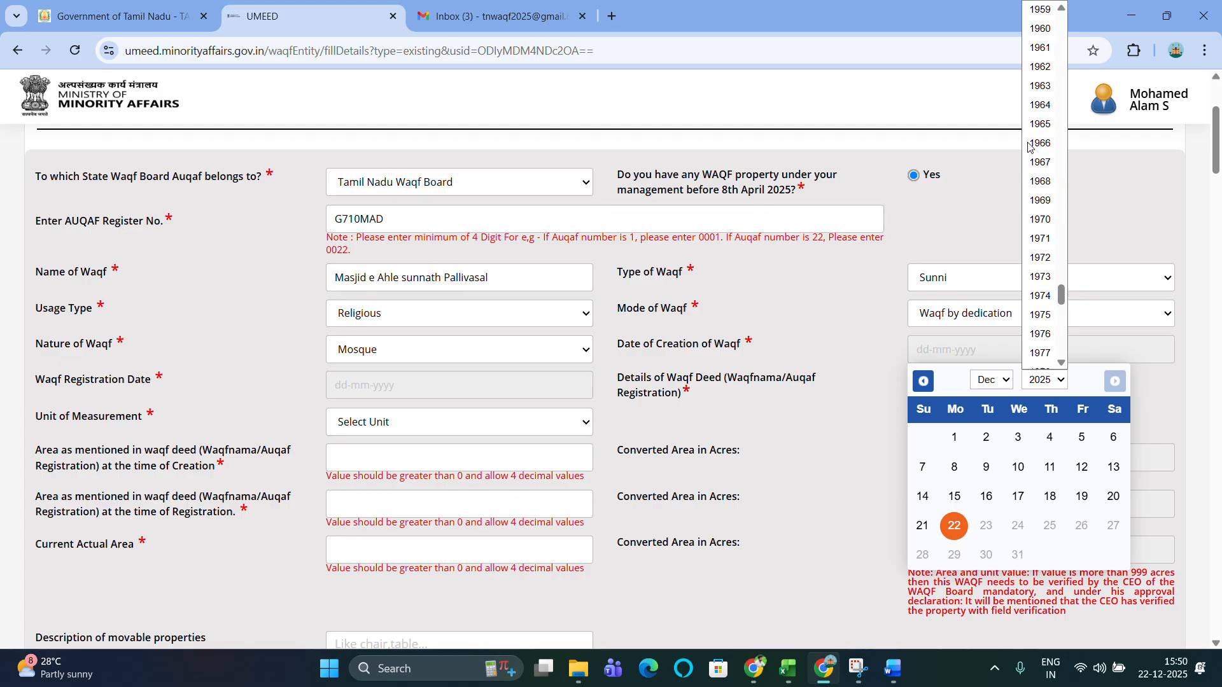
click(1046, 68)
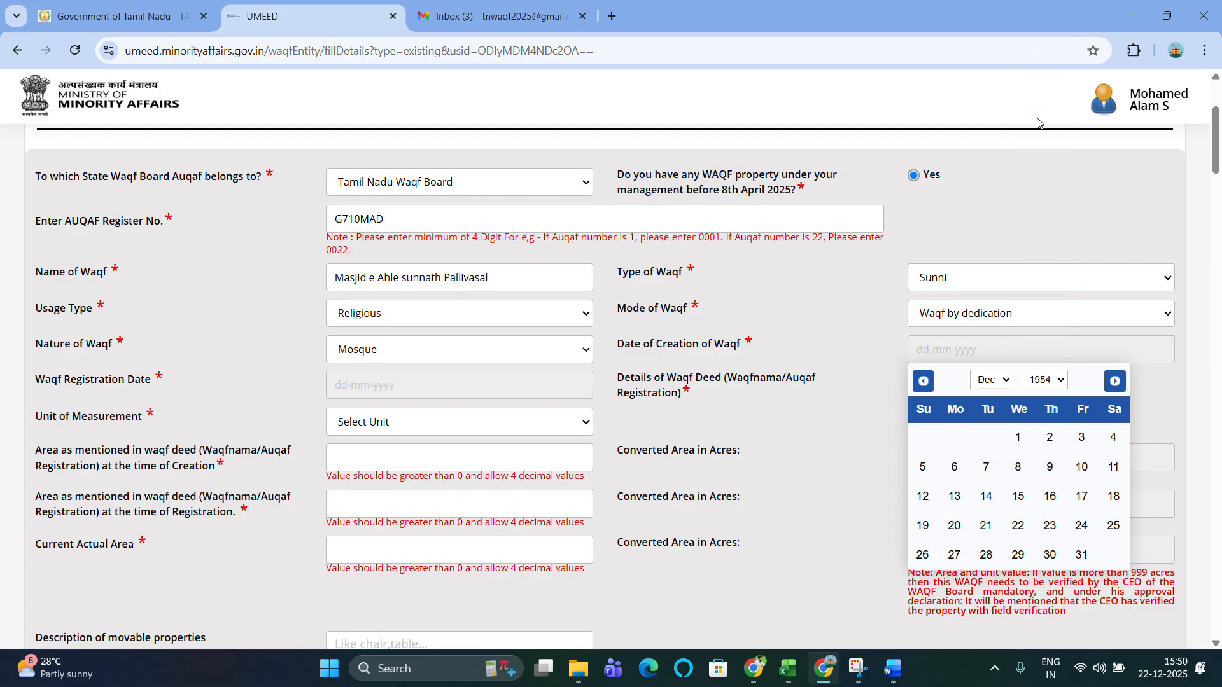
click(1002, 390)
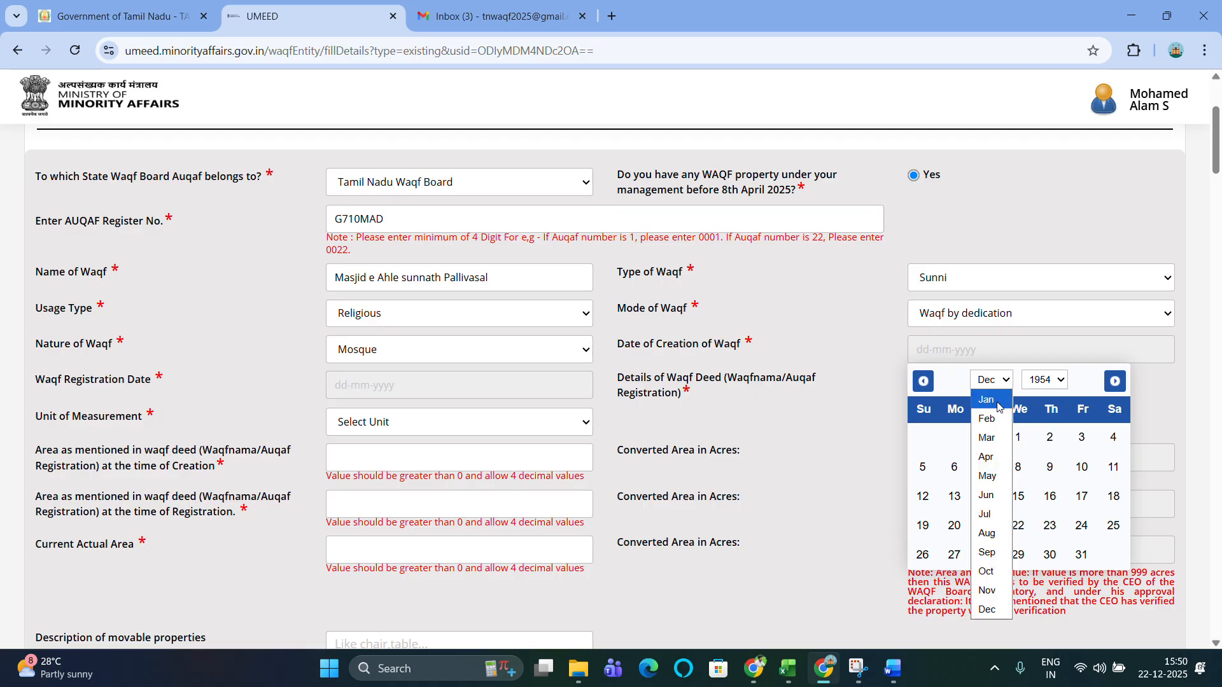
click(999, 401)
click(1082, 438)
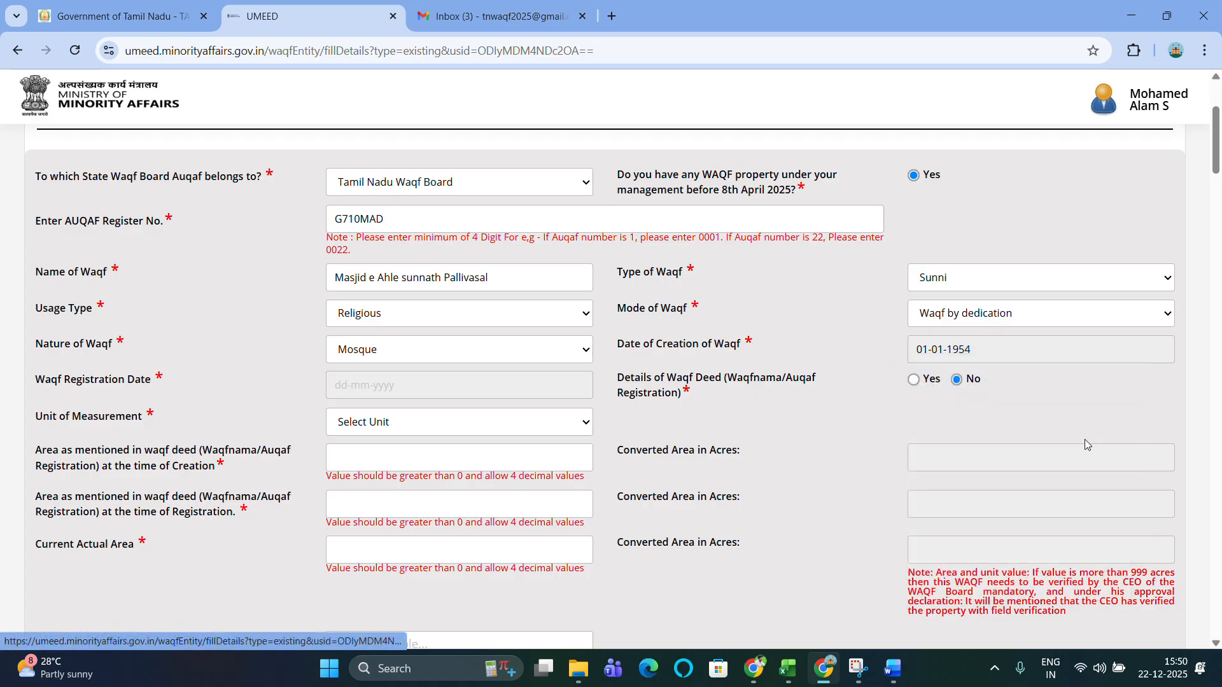
scroll(772, 396, down, 1)
scroll(772, 396, down, 1)
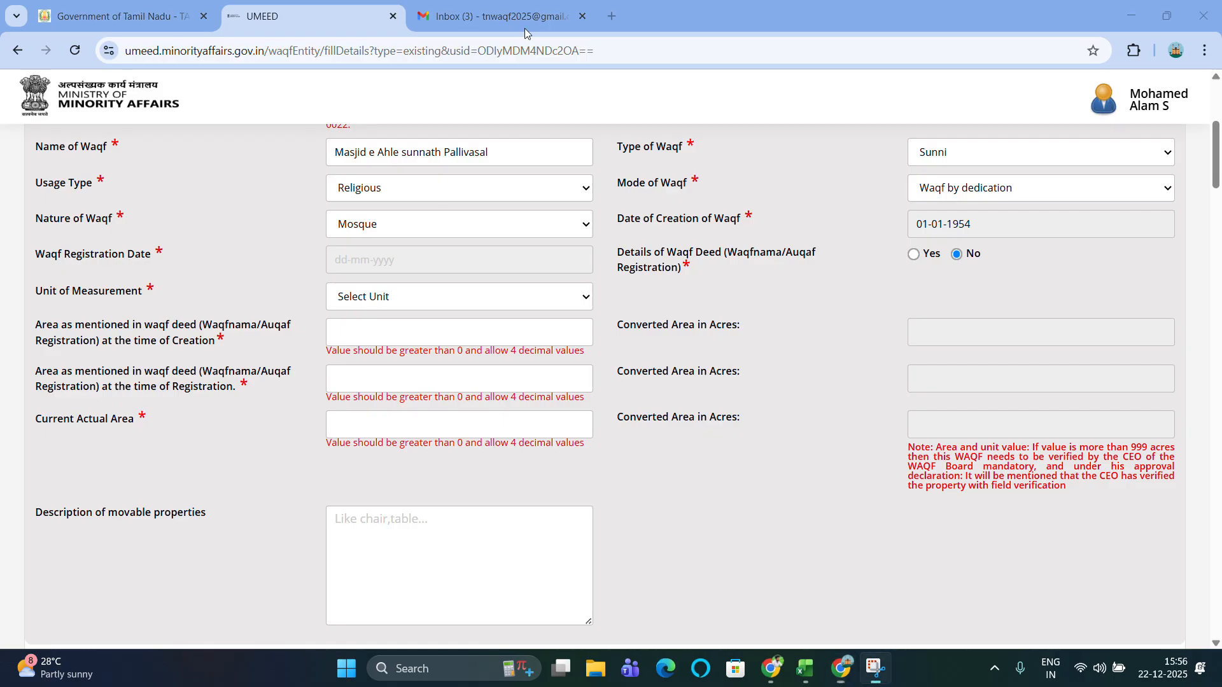
click(375, 264)
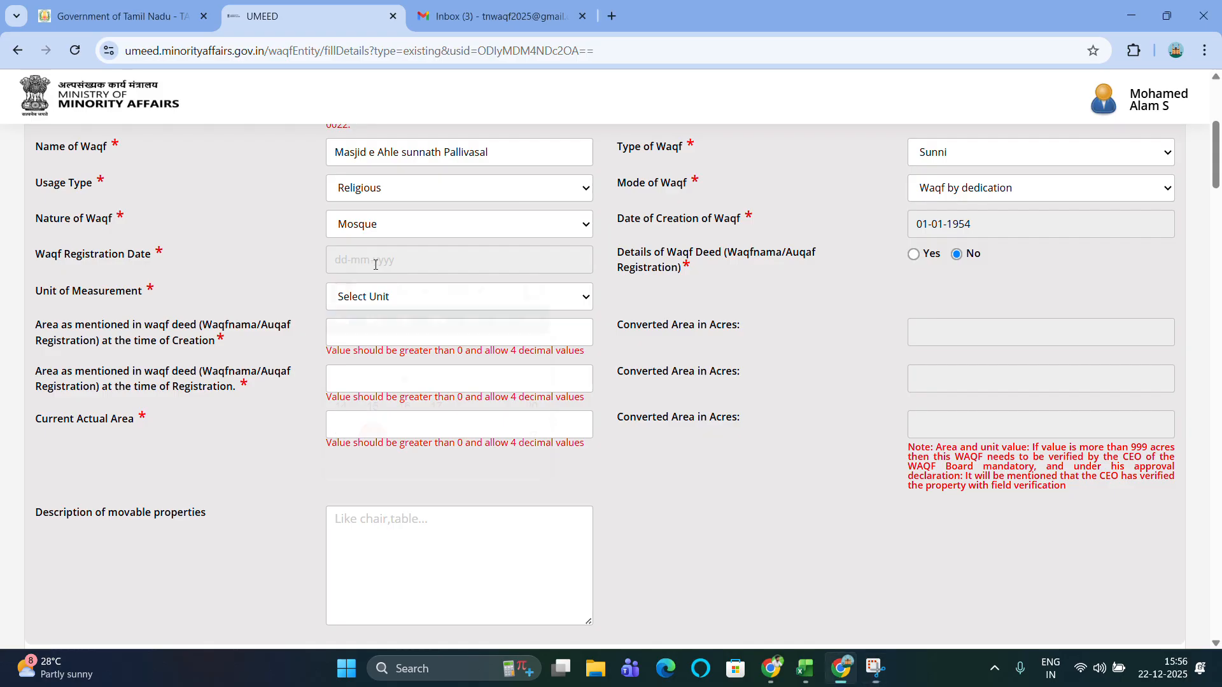
click(469, 293)
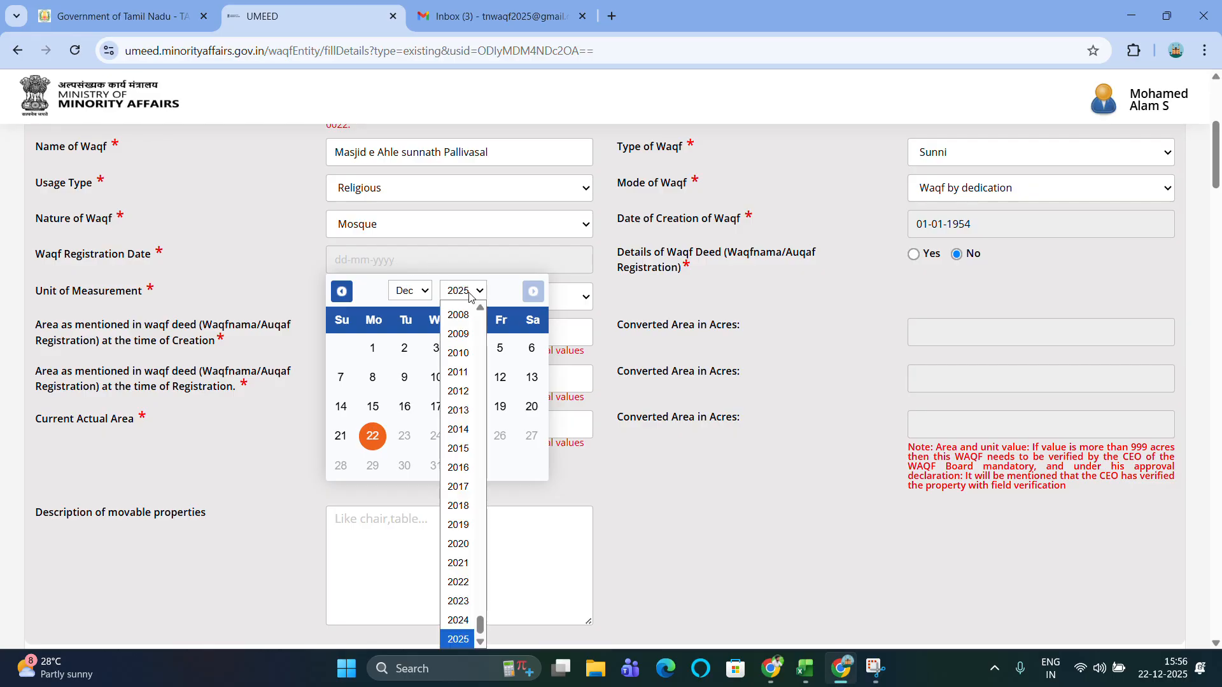
key(Down)
key(Down)
key(Down)
key(Down)
key(Down)
key(Down)
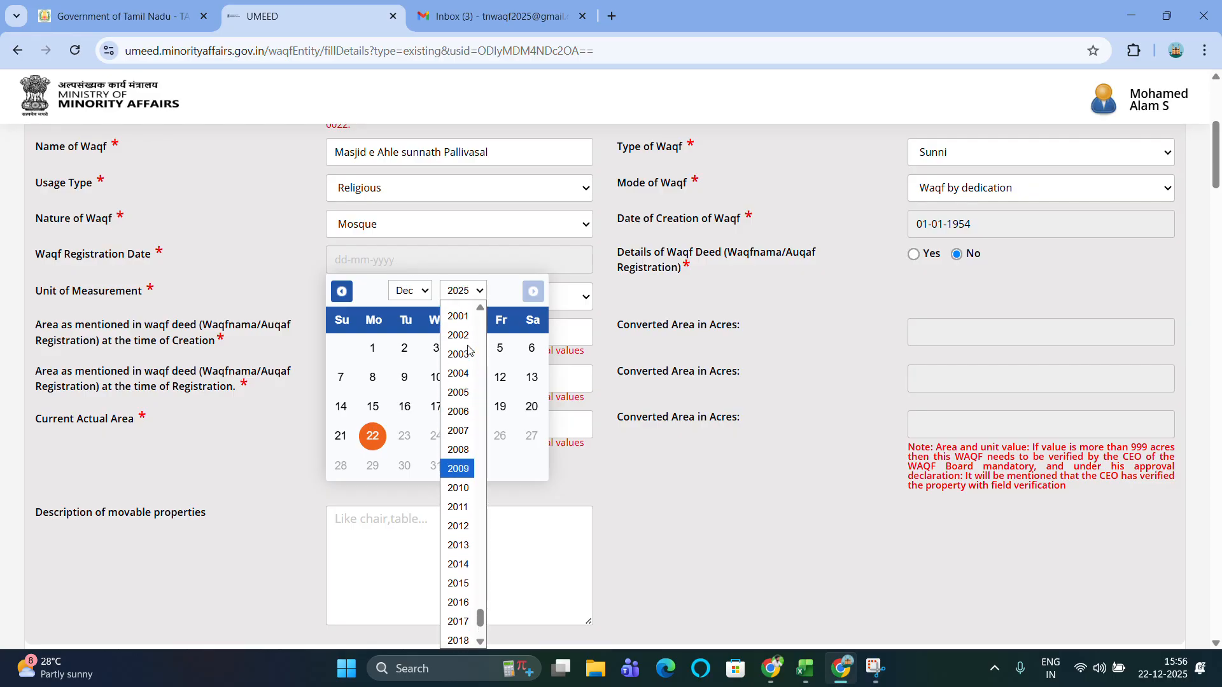
scroll(469, 350, up, 3)
key(Up)
scroll(469, 350, up, 5)
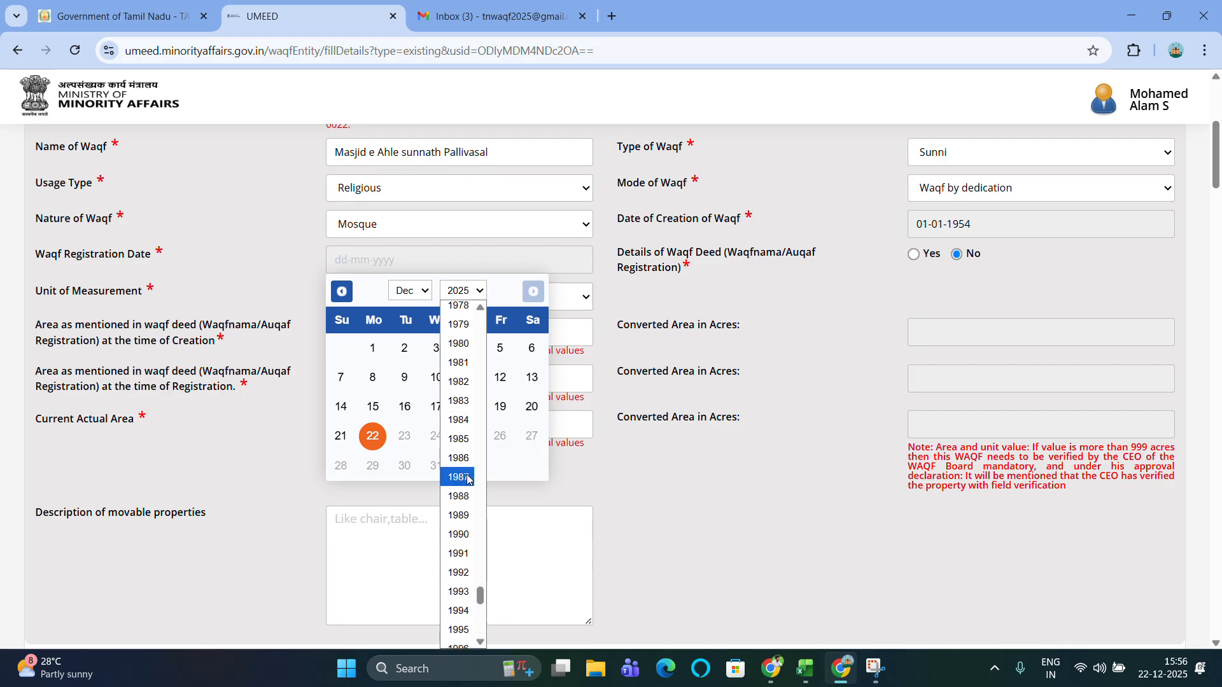
click(466, 478)
click(426, 293)
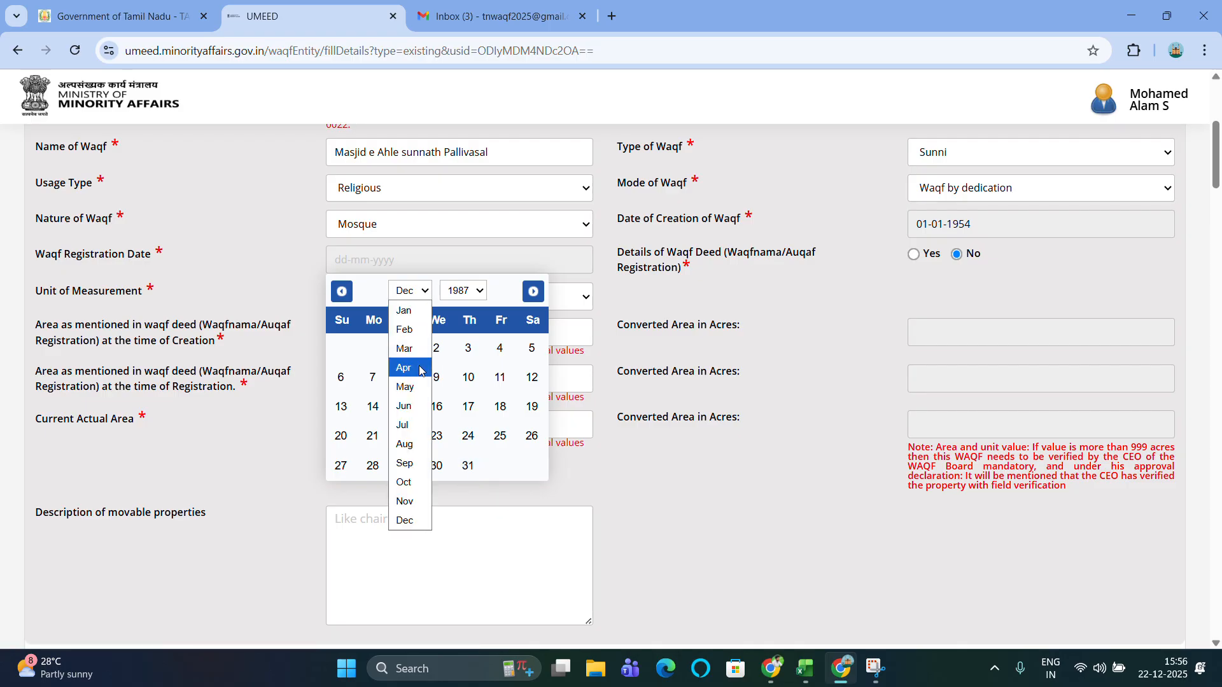
click(411, 426)
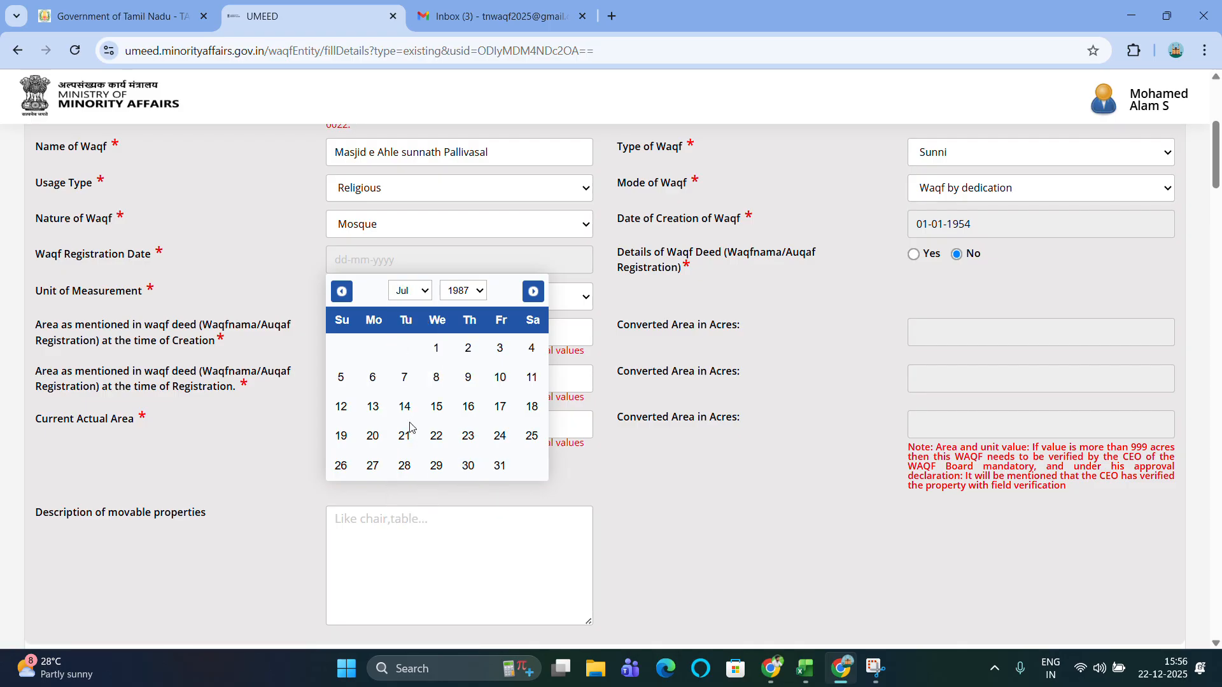
click(469, 378)
scroll(662, 339, down, 1)
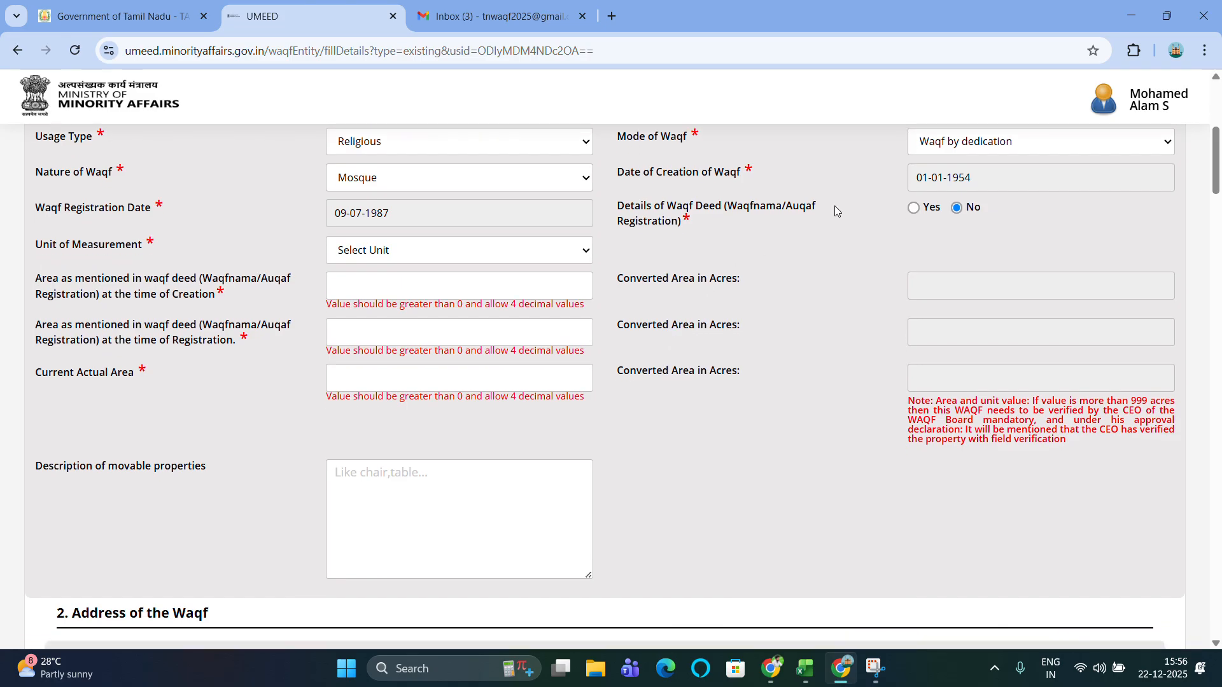
Mark Details of Waqf Deed as No and bring up the Unit of Measurement list.
click(917, 212)
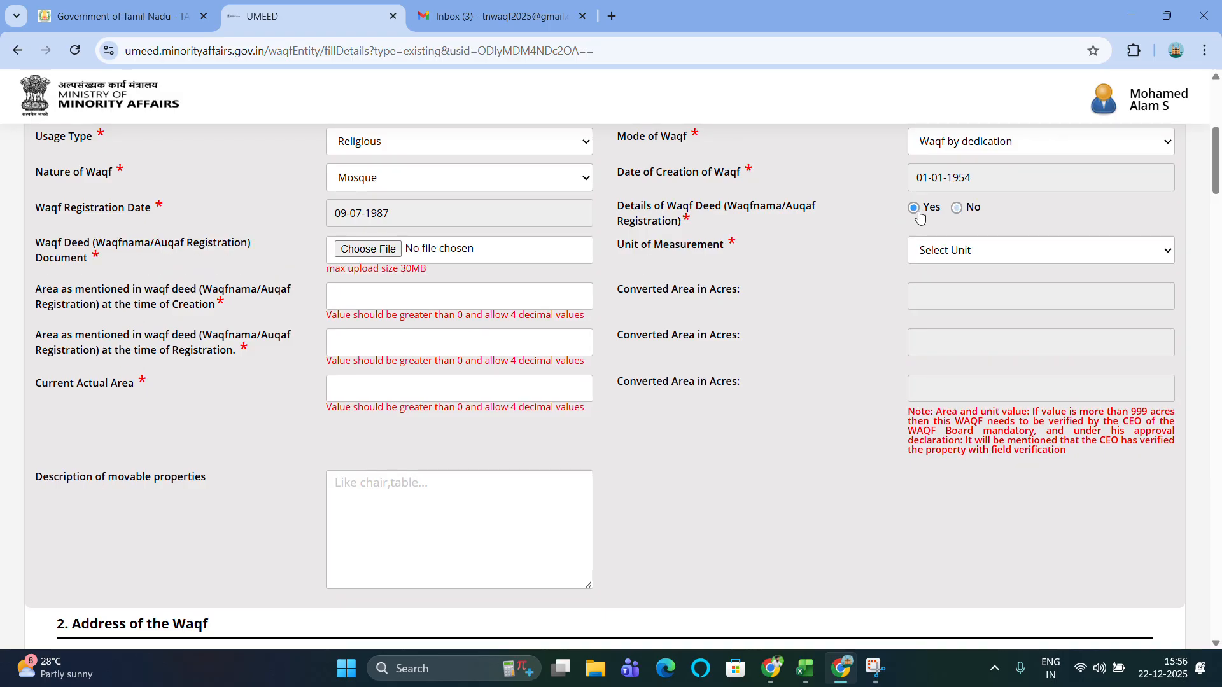
click(957, 208)
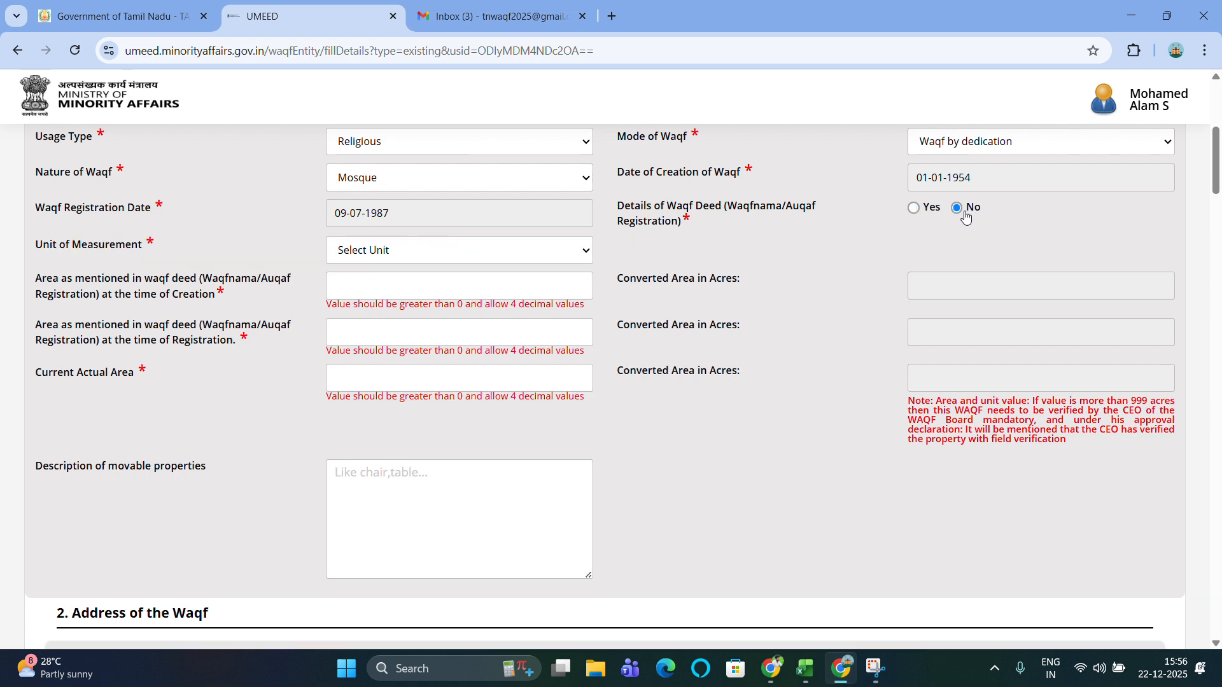
scroll(619, 245, down, 1)
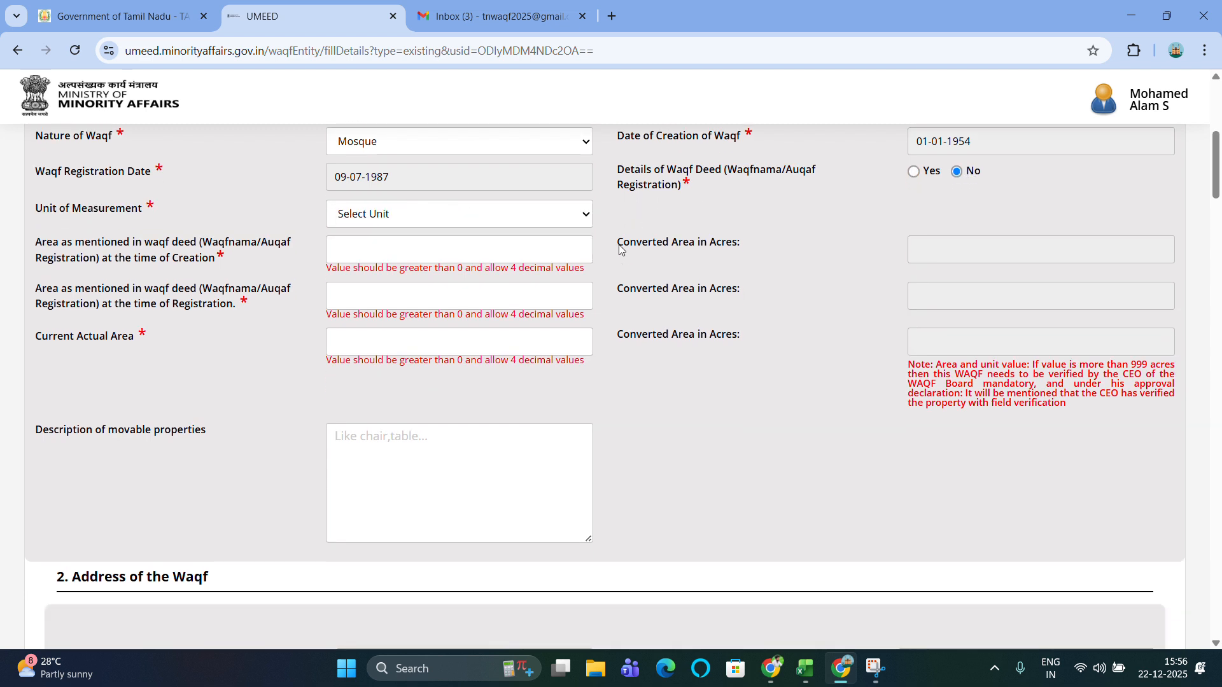
click(465, 218)
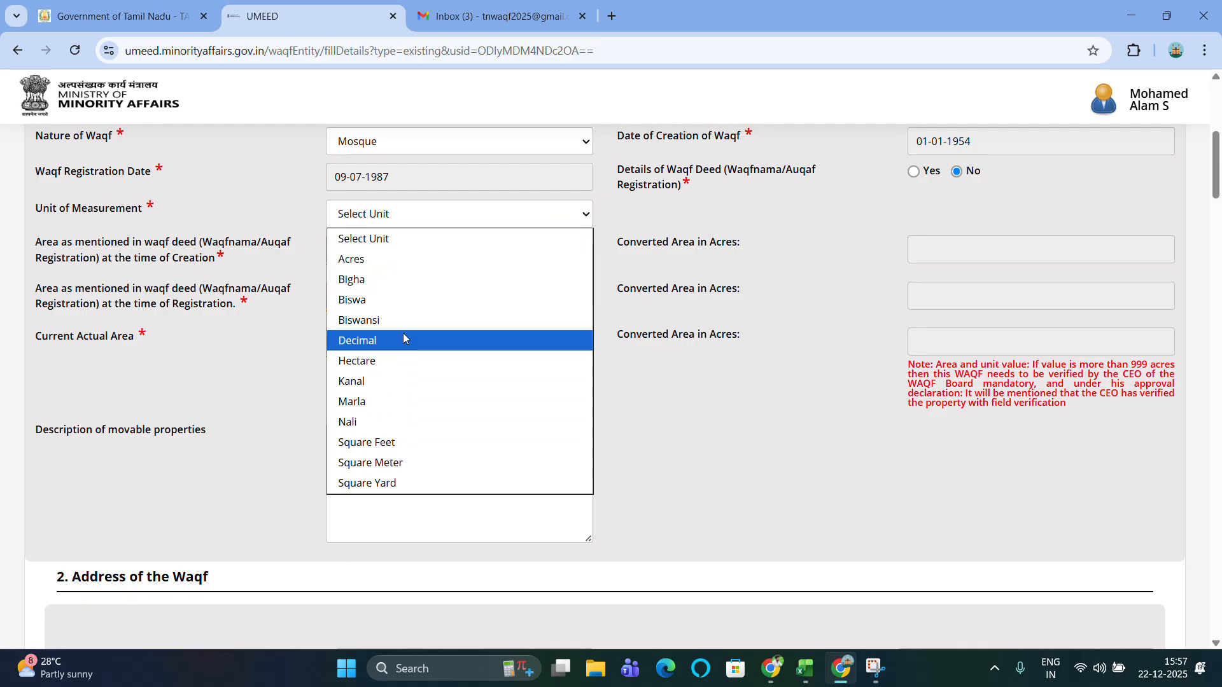
Choose Square Feet, then enter 2750 as the creation, registration and current actual areas.
click(400, 441)
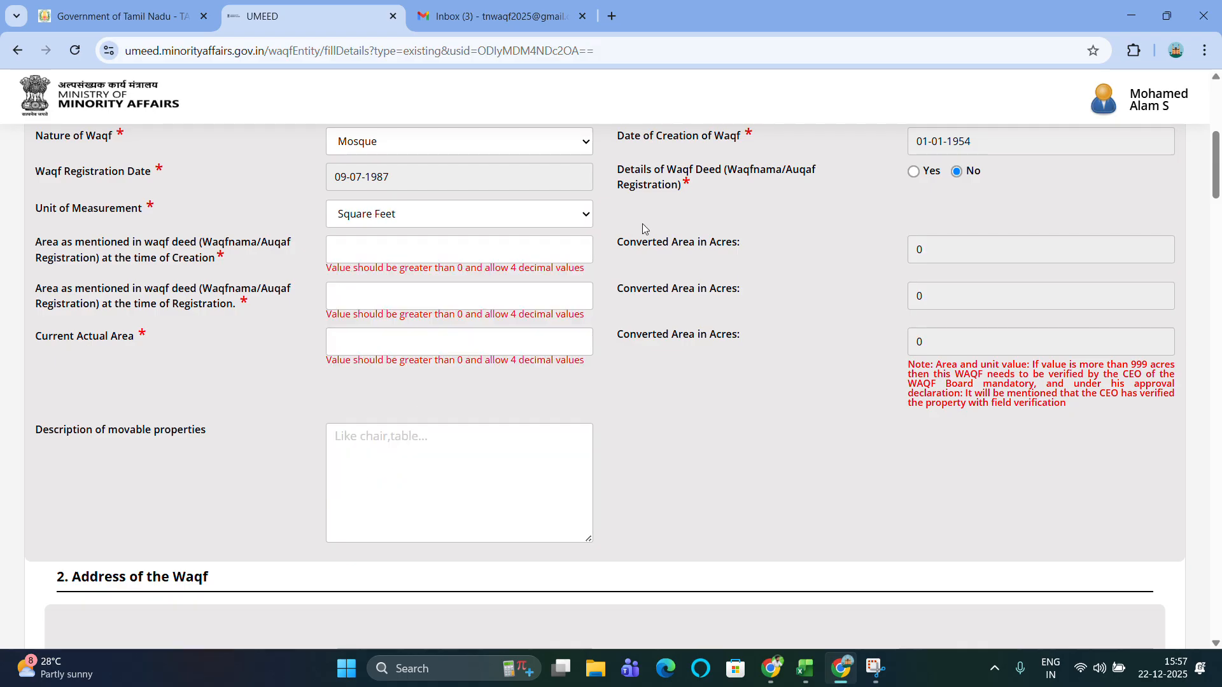
scroll(268, 262, down, 1)
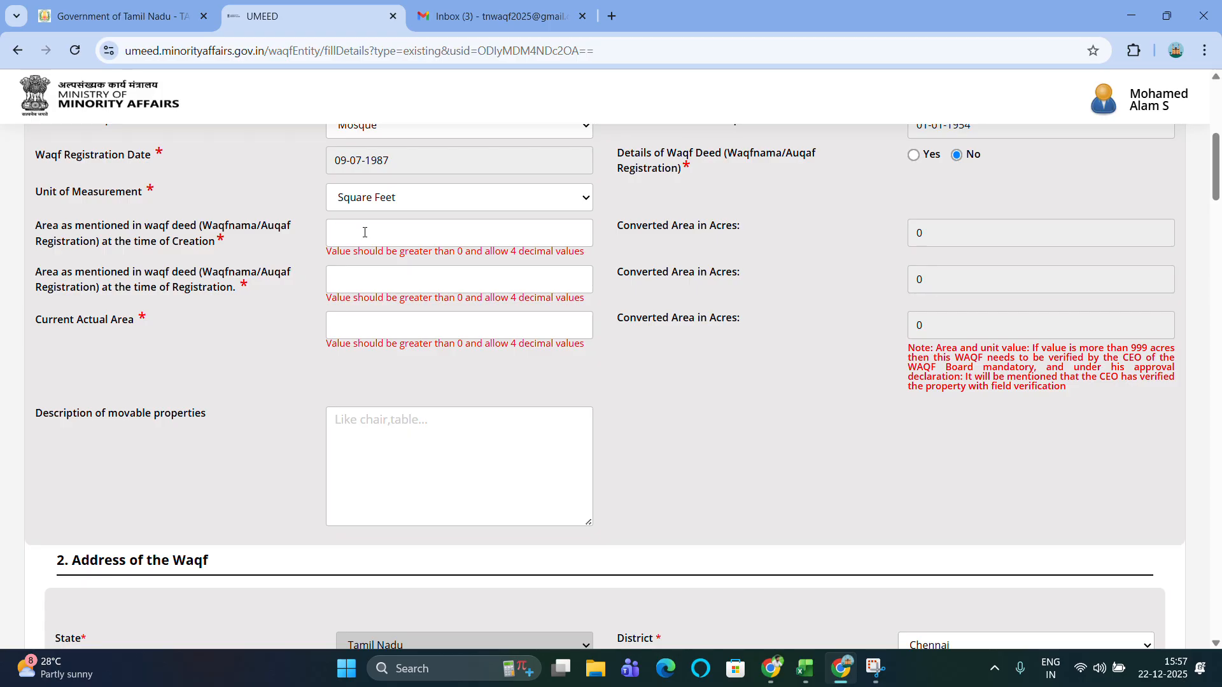
text(2750)
click(367, 280)
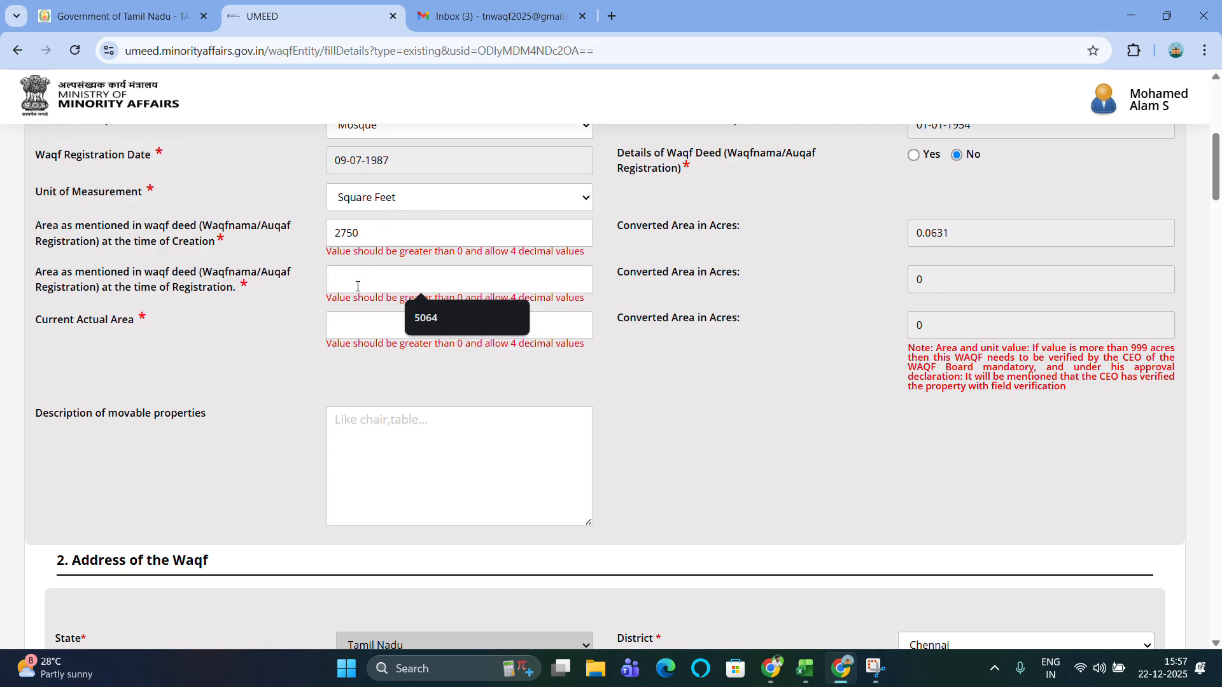
text(2750)
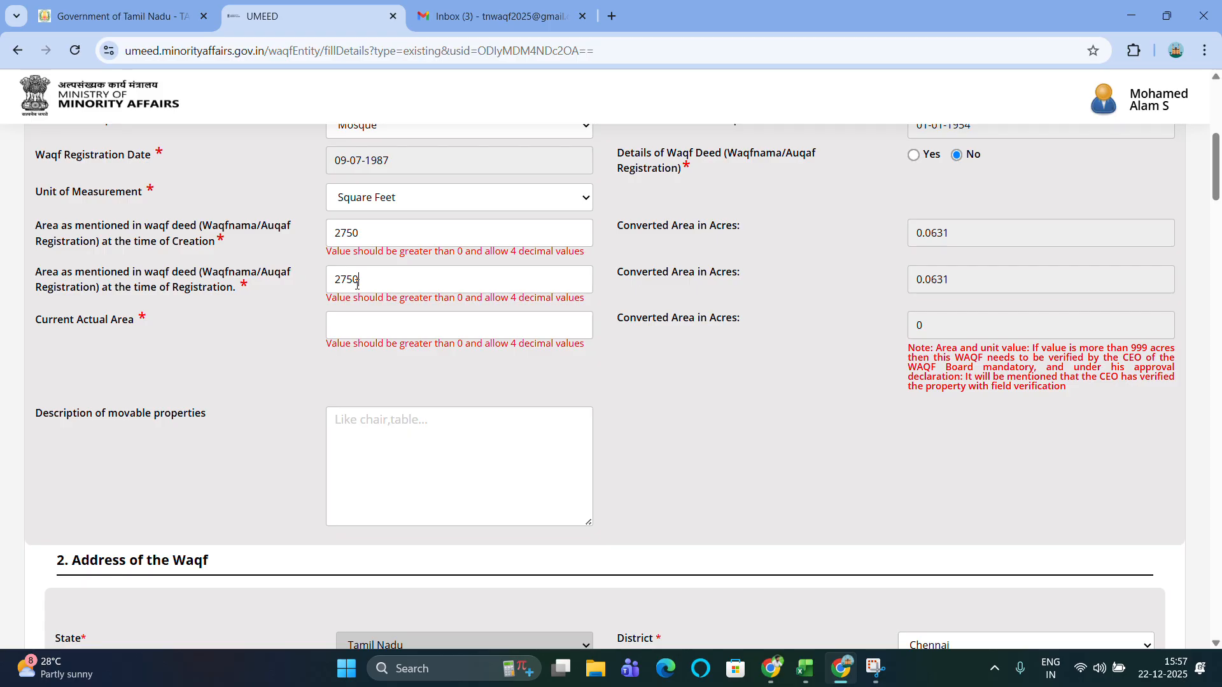
scroll(358, 287, down, 1)
click(376, 315)
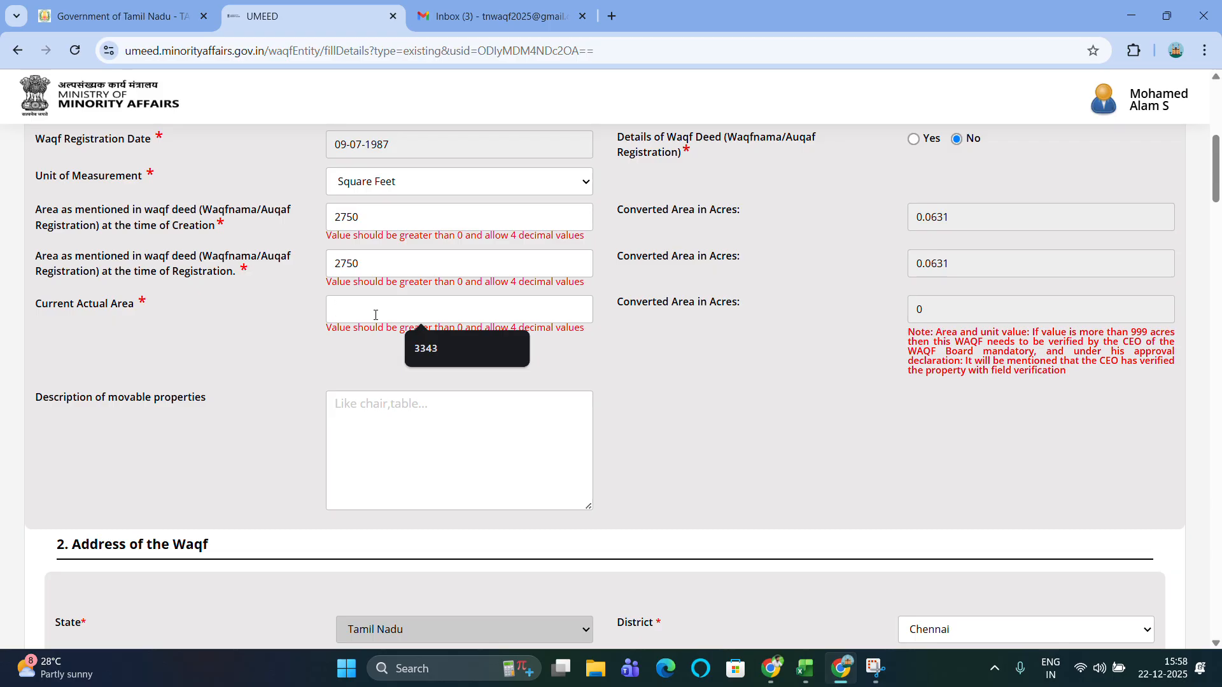
text(2750)
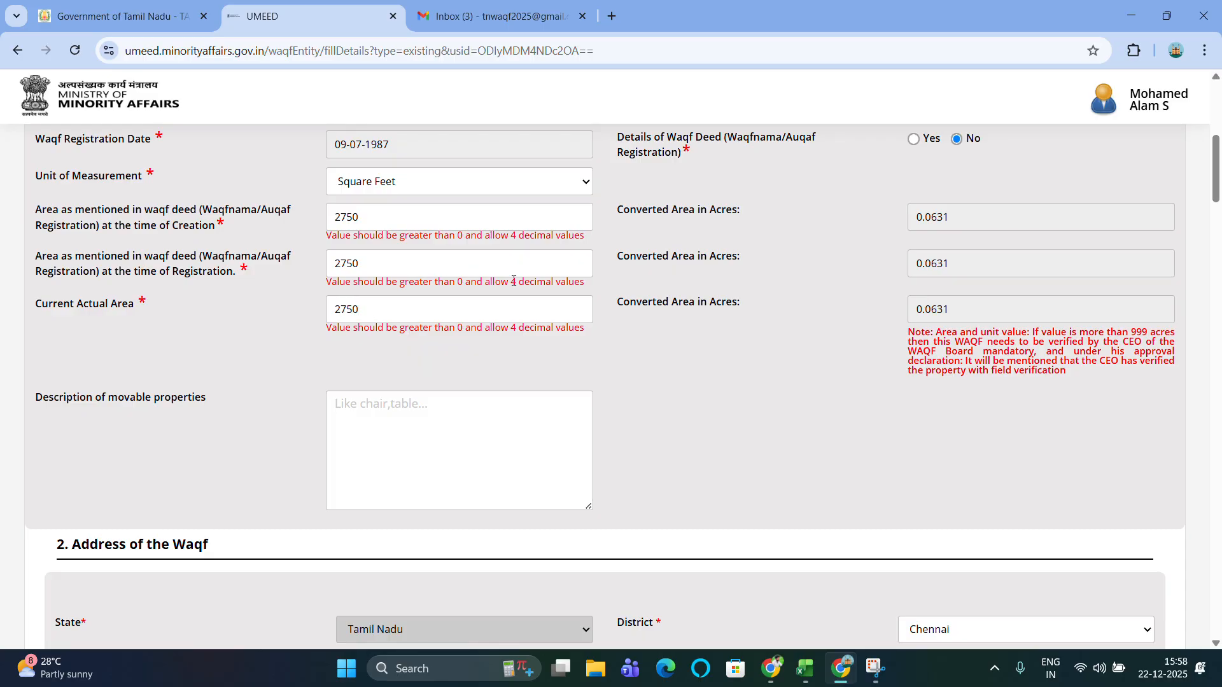
scroll(511, 278, down, 3)
scroll(513, 280, down, 3)
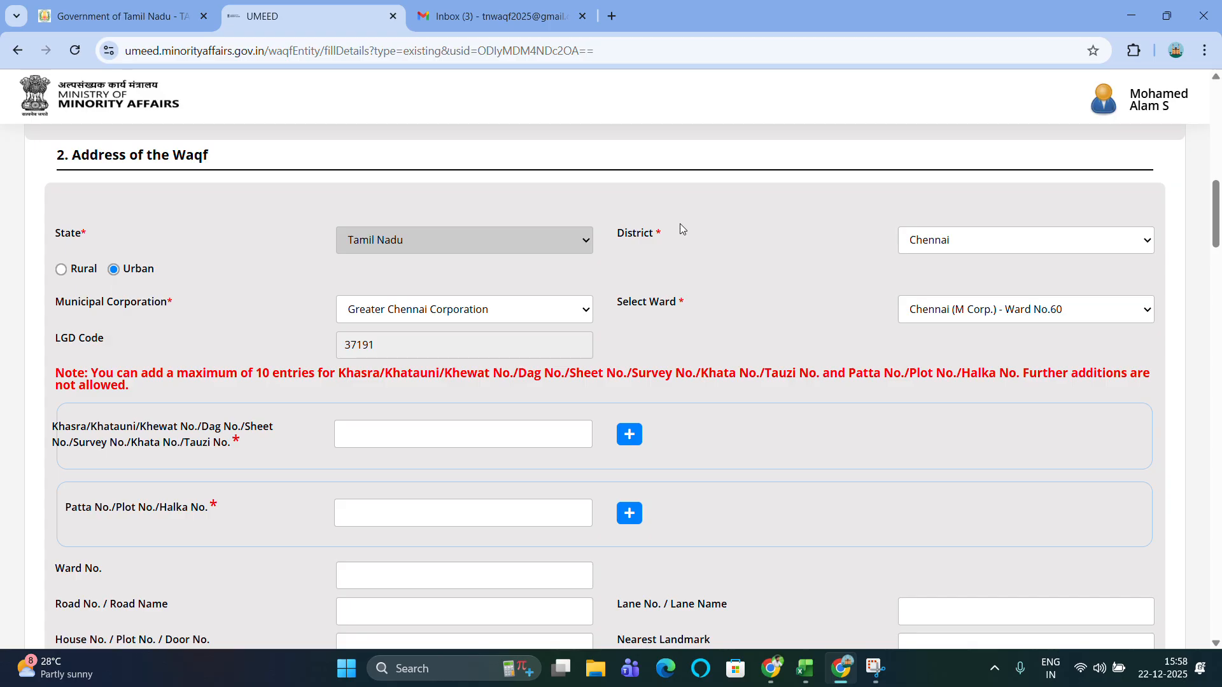
scroll(680, 224, down, 1)
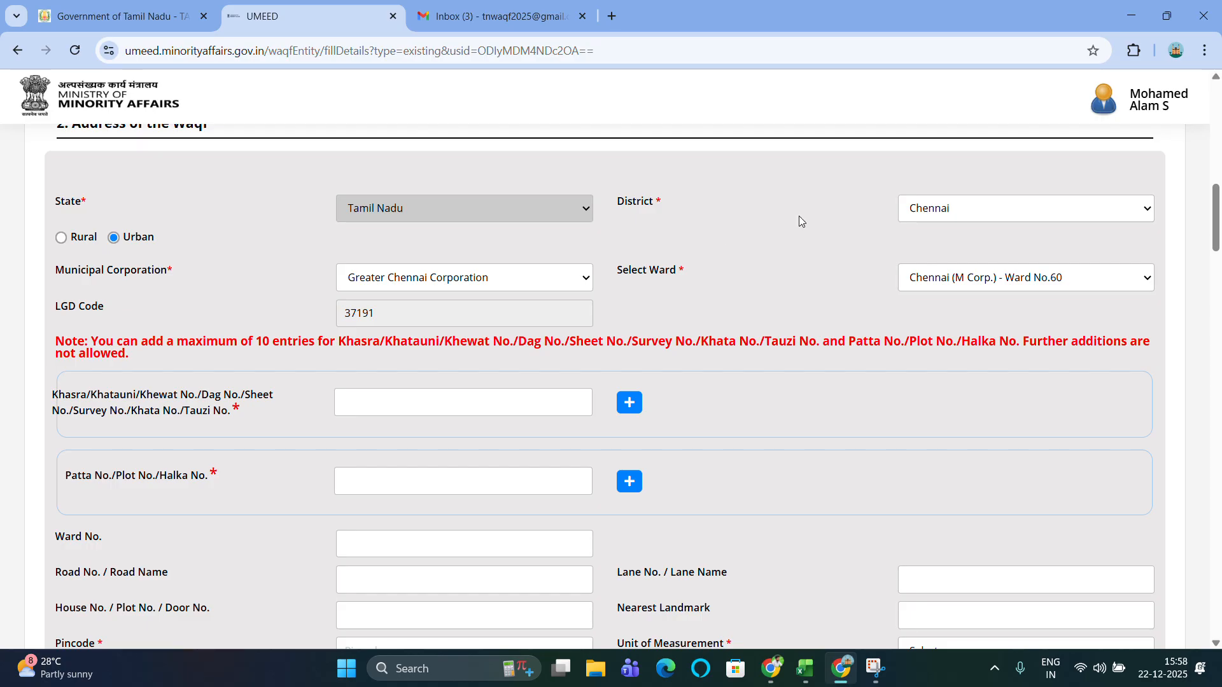
click(966, 219)
click(812, 275)
scroll(667, 284, down, 3)
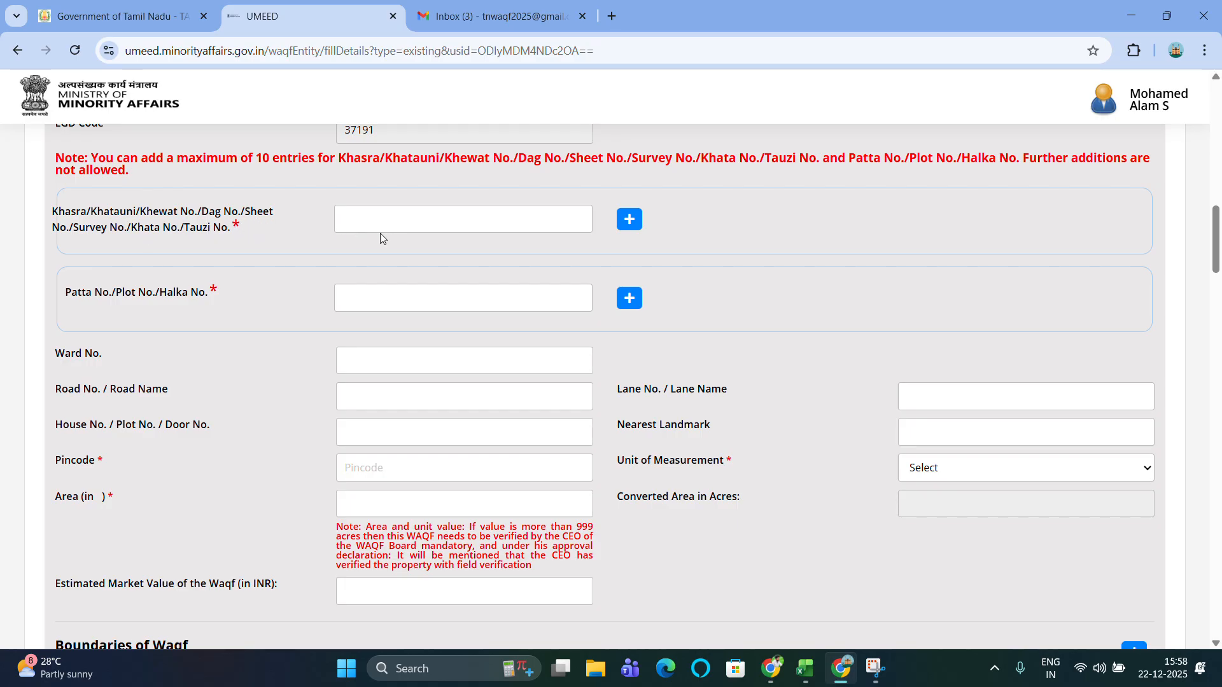
scroll(380, 233, up, 1)
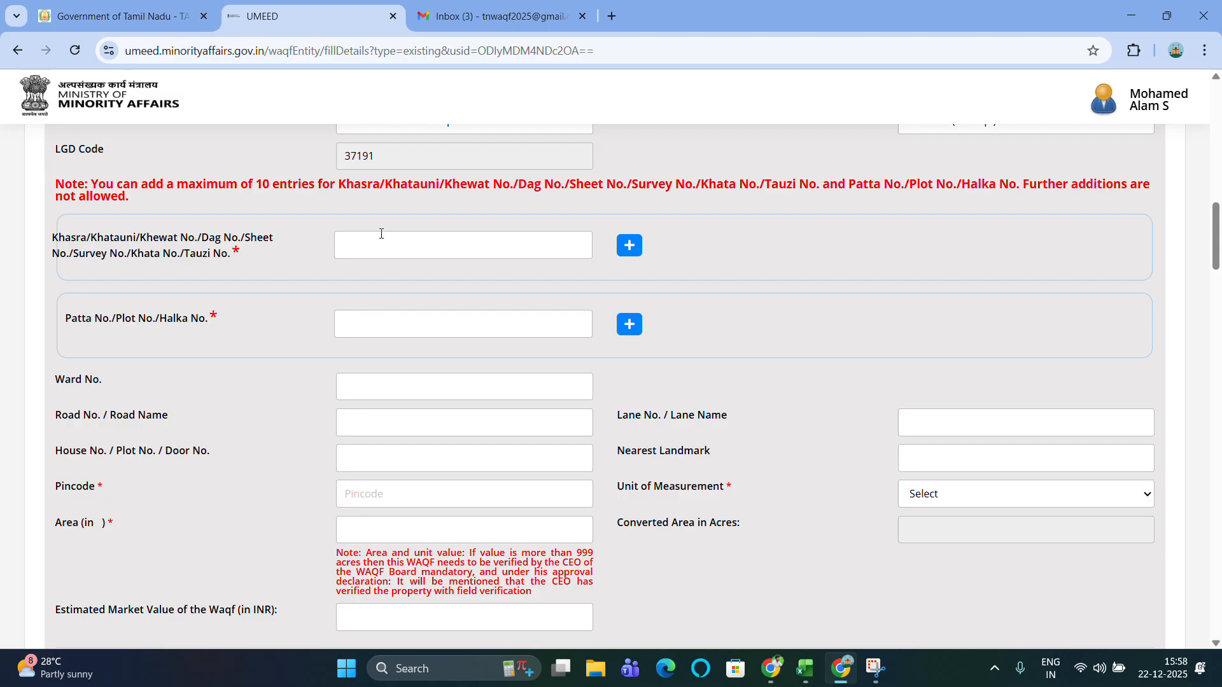
scroll(381, 234, up, 3)
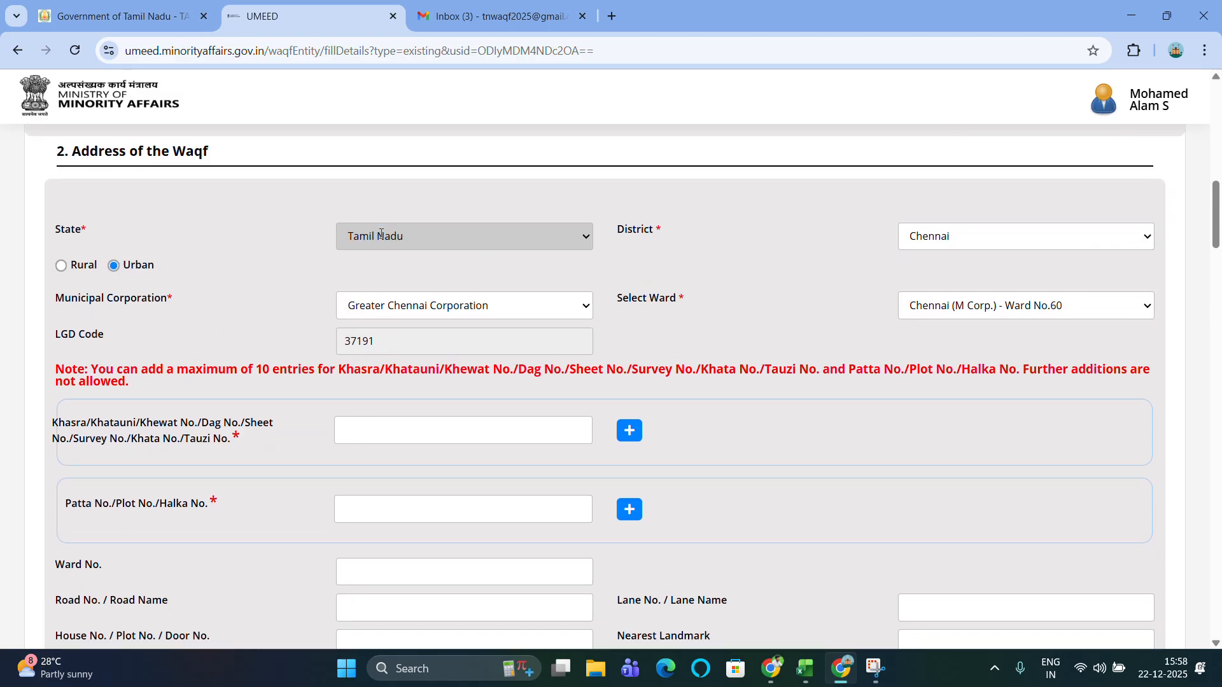
scroll(381, 233, down, 3)
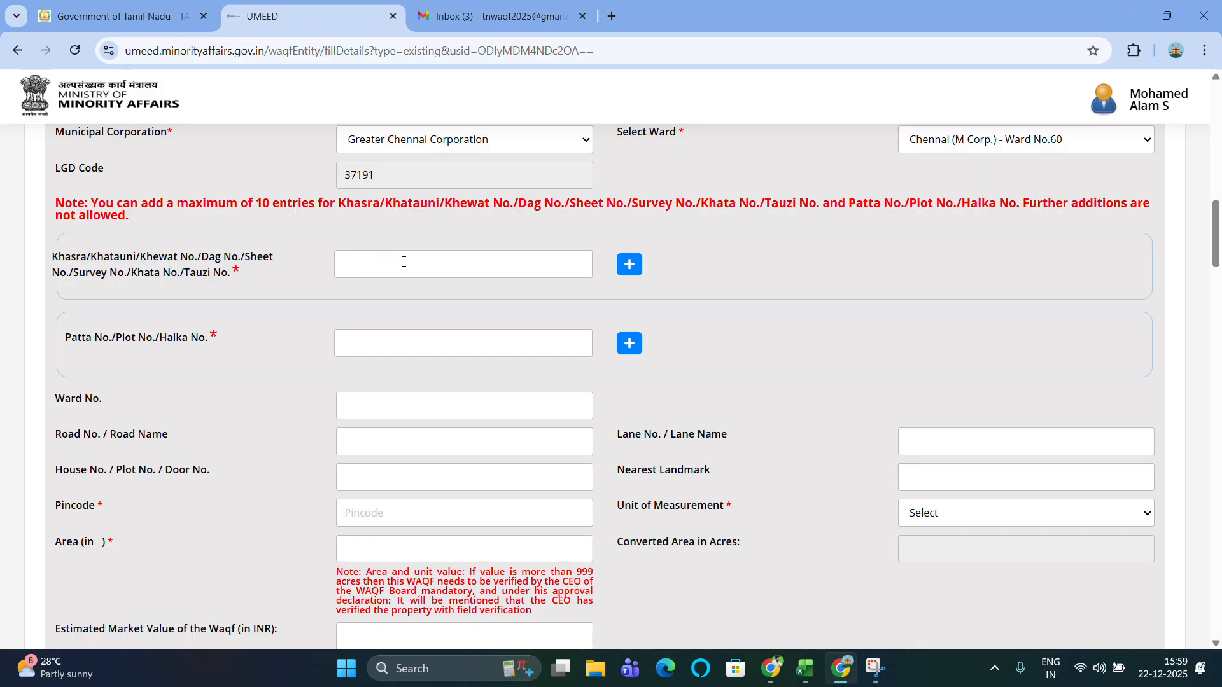
scroll(403, 261, down, 1)
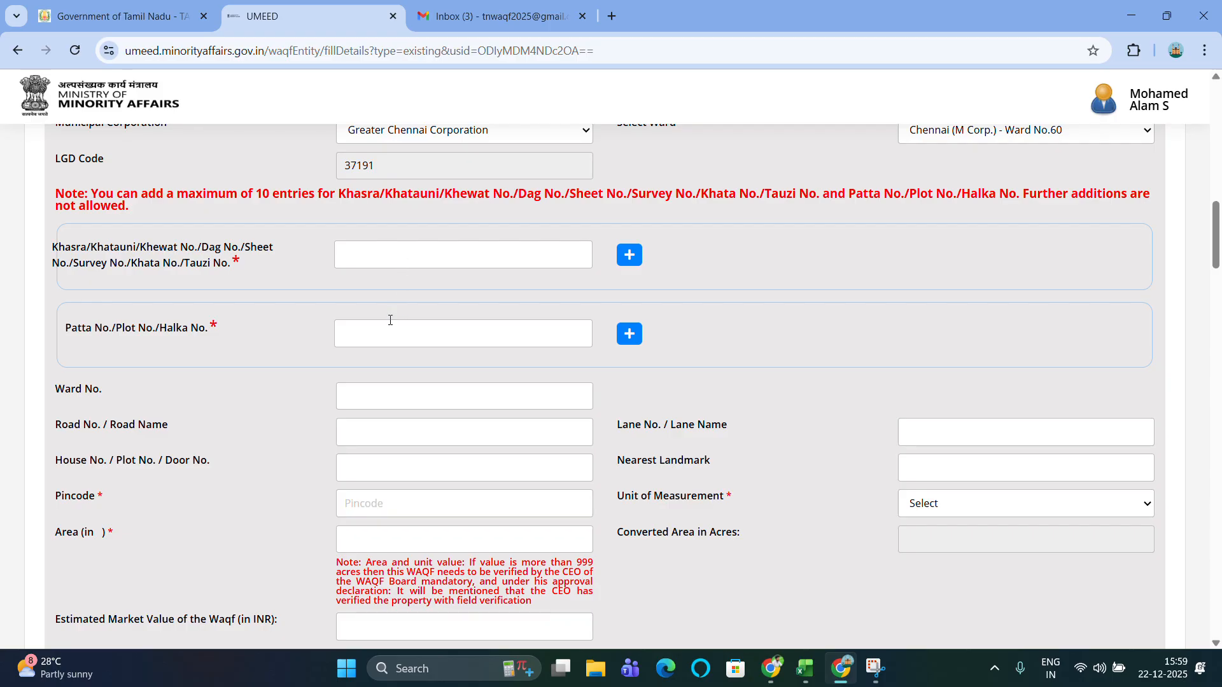
scroll(390, 319, up, 1)
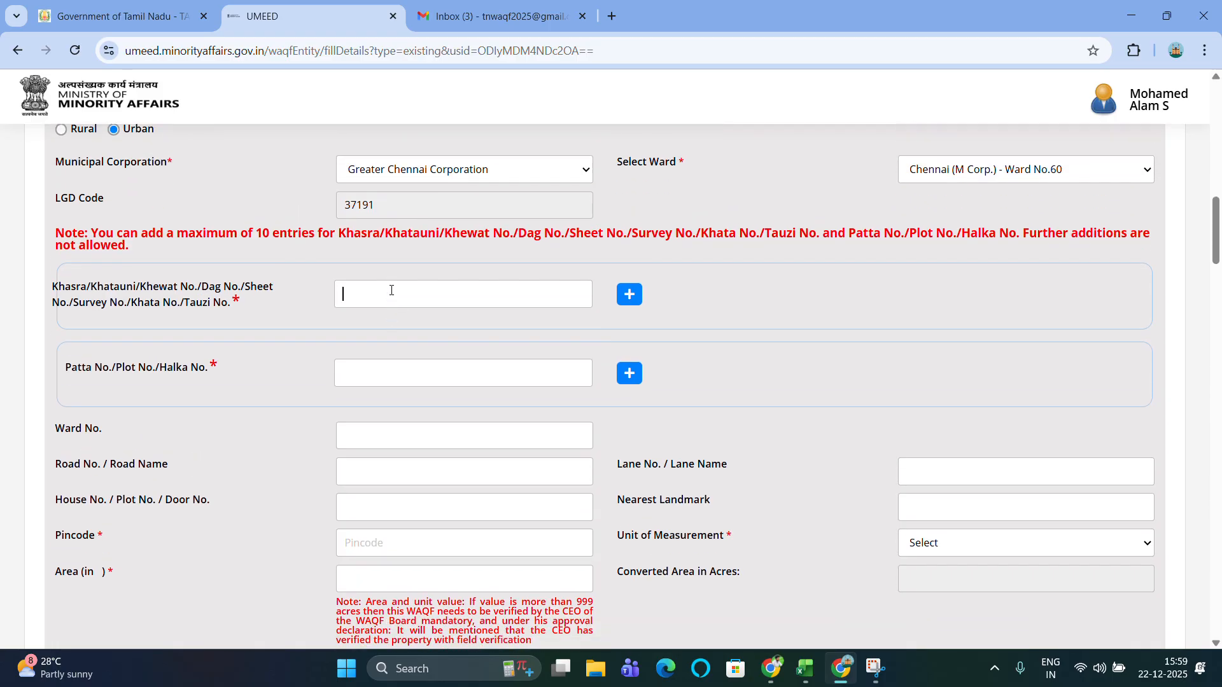
Enter Khasra number 1200 and Patta number 45.
text(1200)
click(445, 369)
text(45)
scroll(445, 369, down, 2)
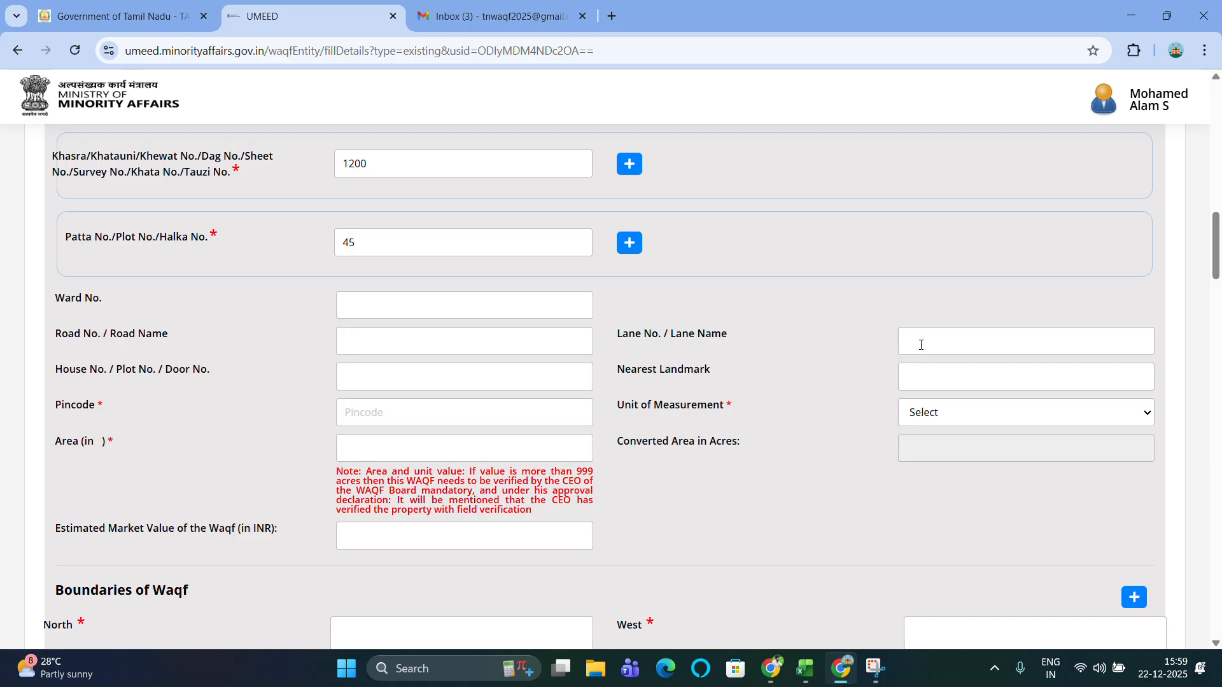
click(421, 374)
scroll(839, 360, down, 1)
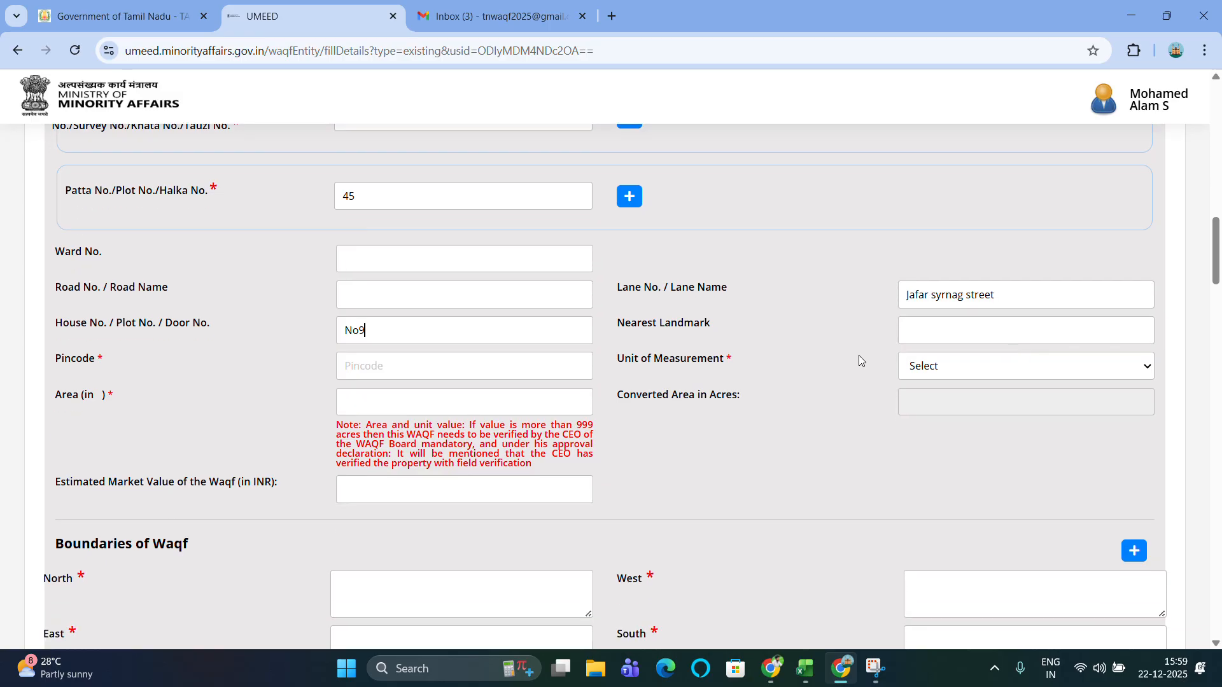
click(980, 331)
text(Egmore lasi shop)
scroll(981, 331, down, 1)
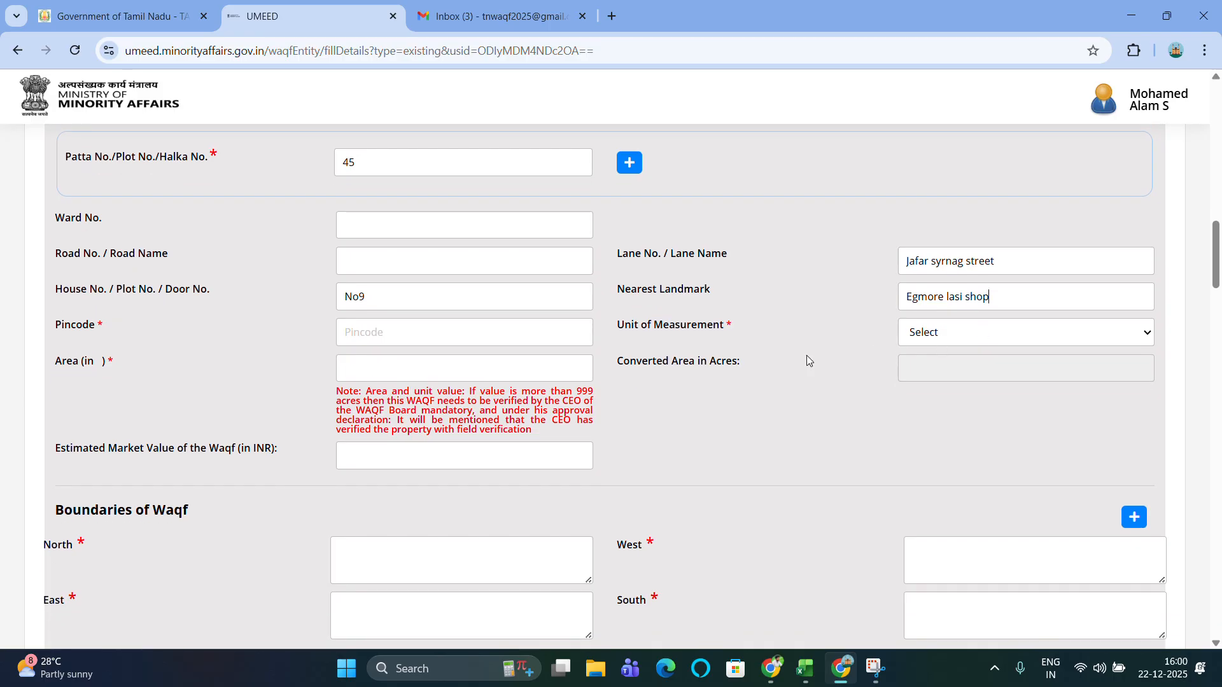
click(453, 332)
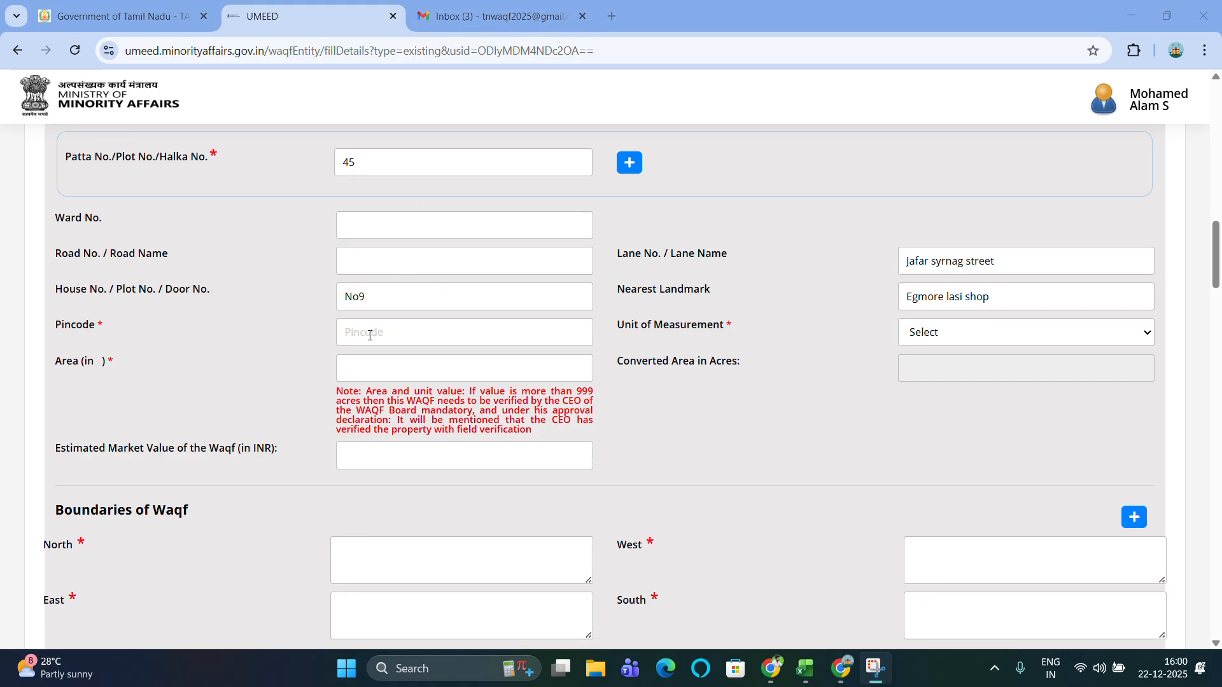
text(60000)
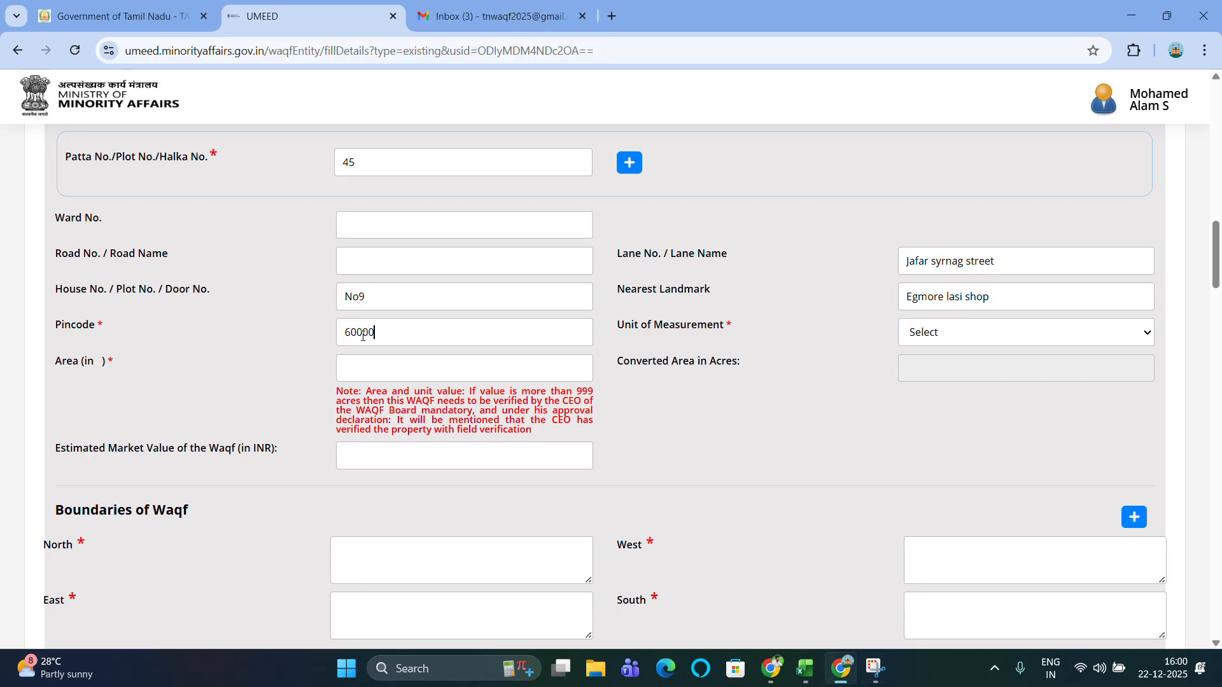
text(8)
Enter the address area as 1200 Square Feet, converting to 0.0275 acres.
click(520, 29)
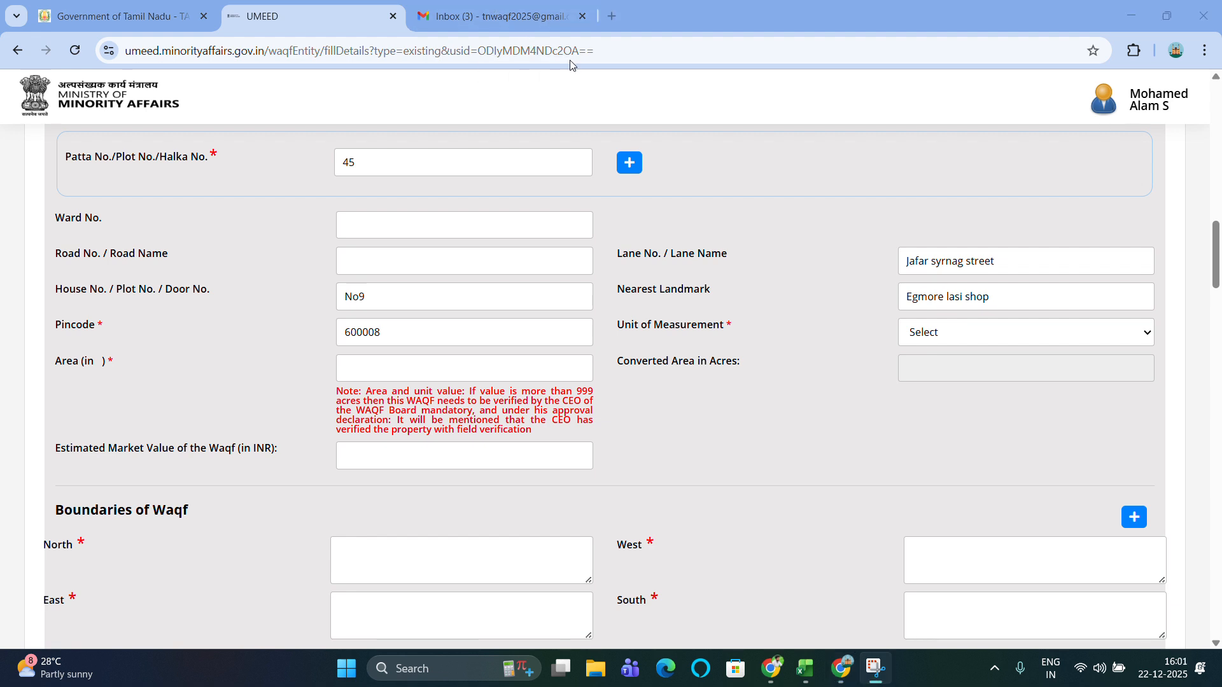
click(1019, 337)
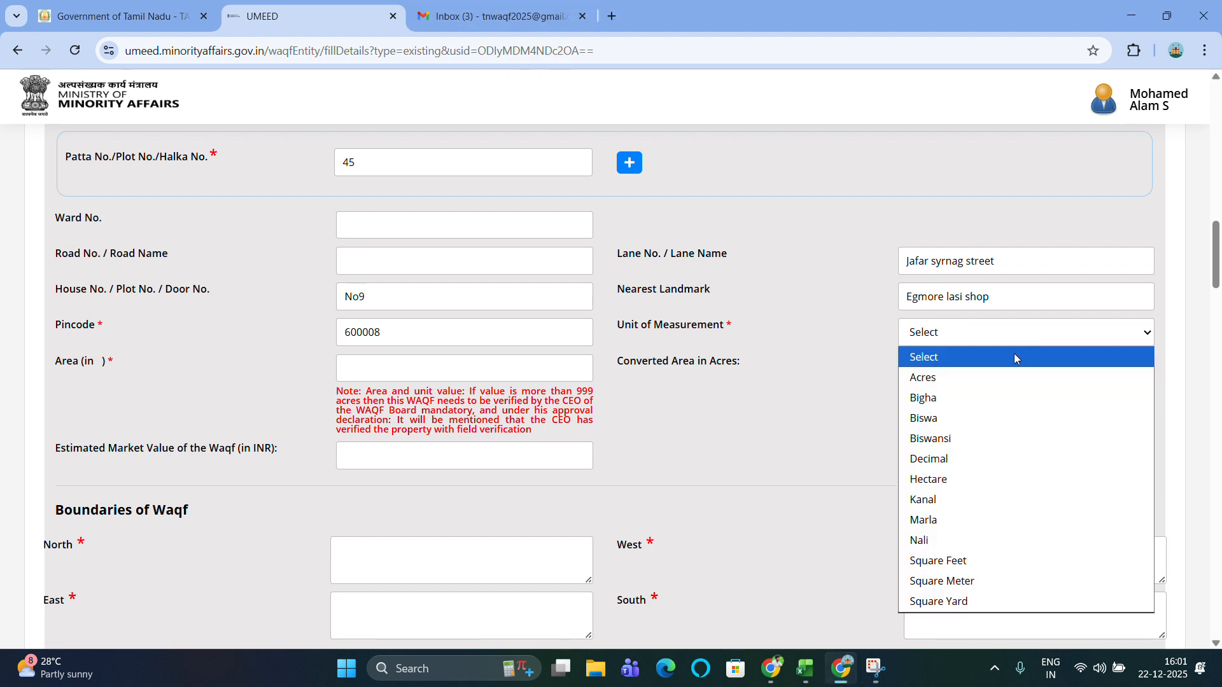
click(981, 559)
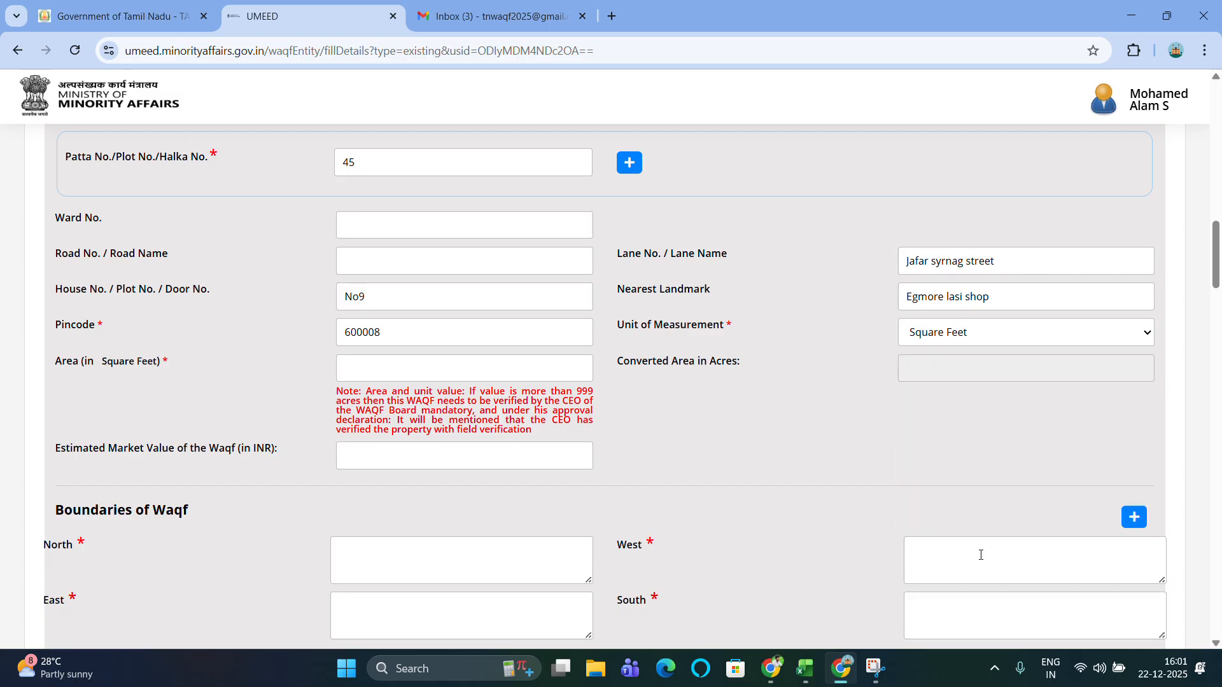
click(454, 369)
text(1200)
scroll(861, 398, down, 3)
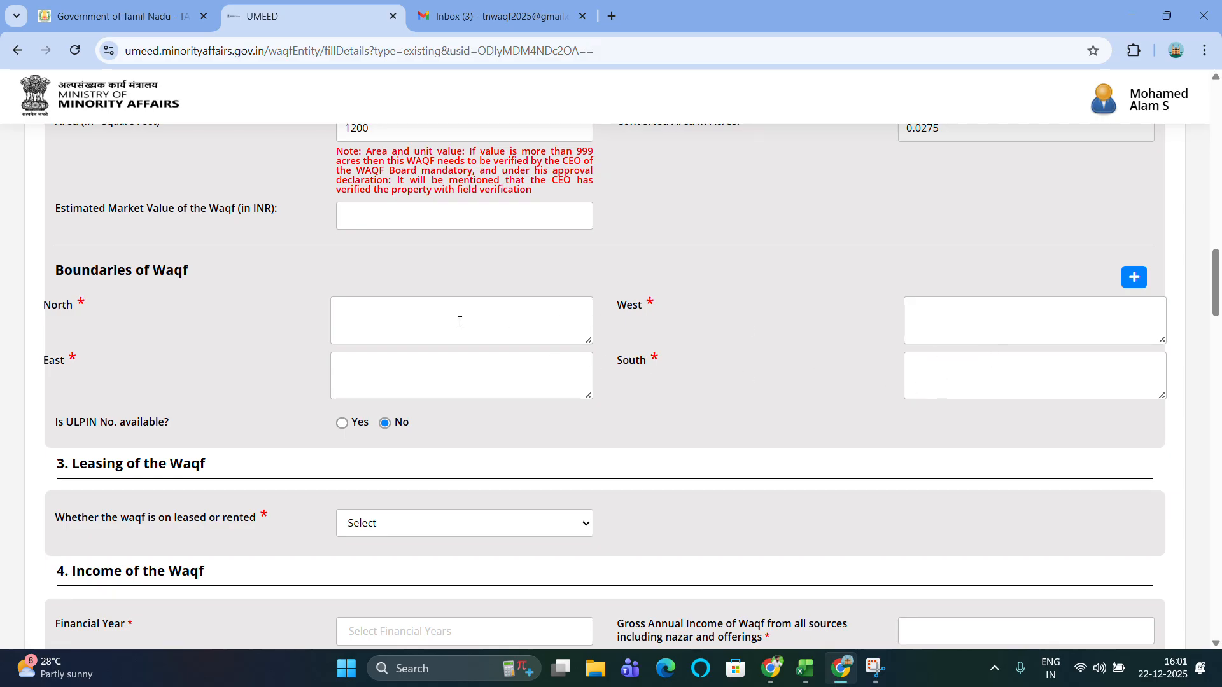
Enter boundaries: North Residential building, West Main Road, East Commercial, South vacant land.
click(409, 314)
text(Resi)
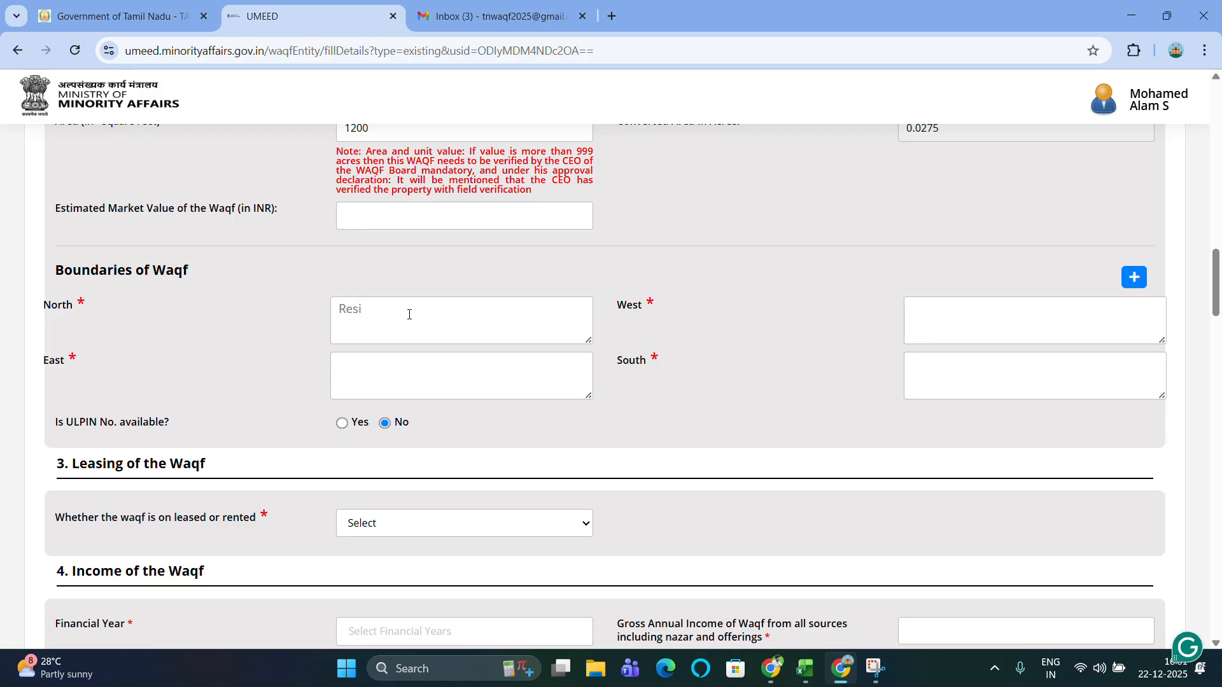
text(de)
text(ntial building)
text(Main )
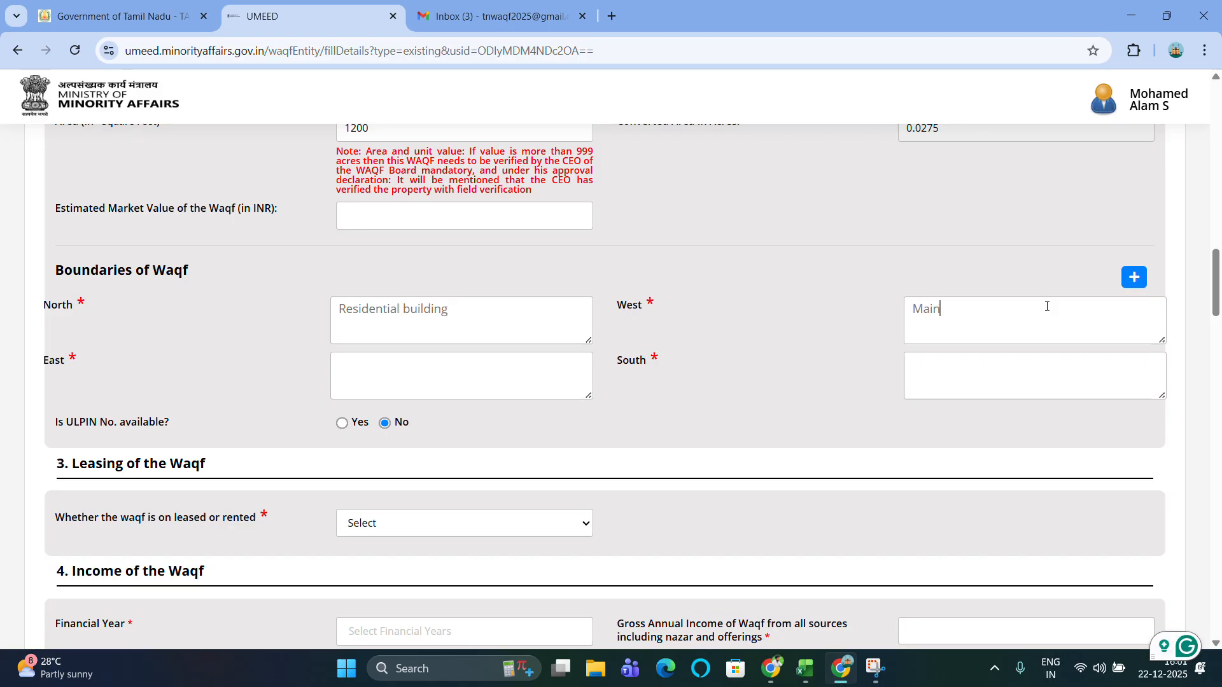
text(Roaf)
click(523, 24)
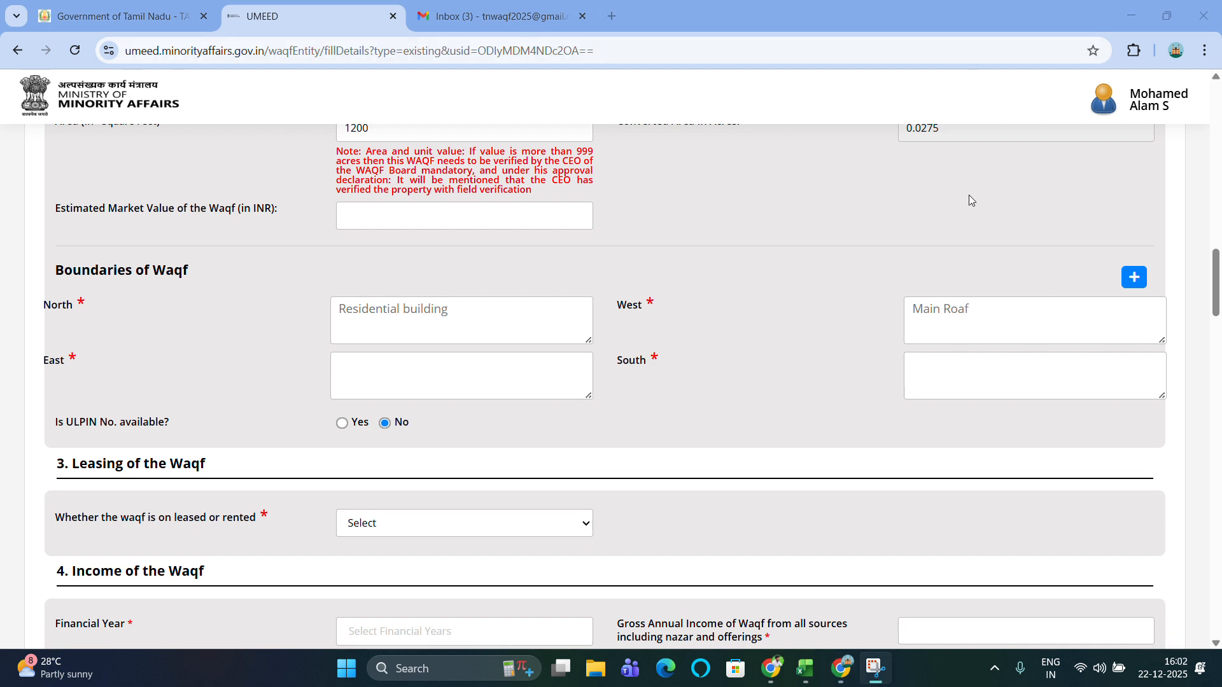
click(993, 305)
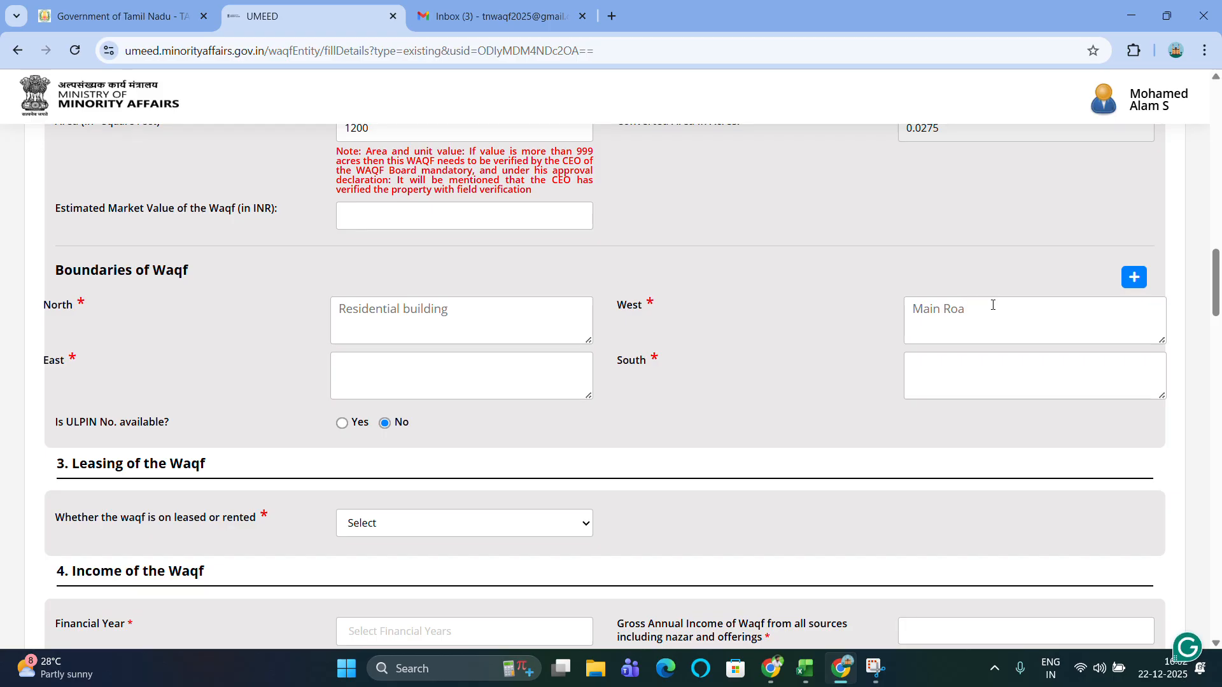
text(d)
text(Commerc)
text(ial)
click(993, 374)
text(vacan)
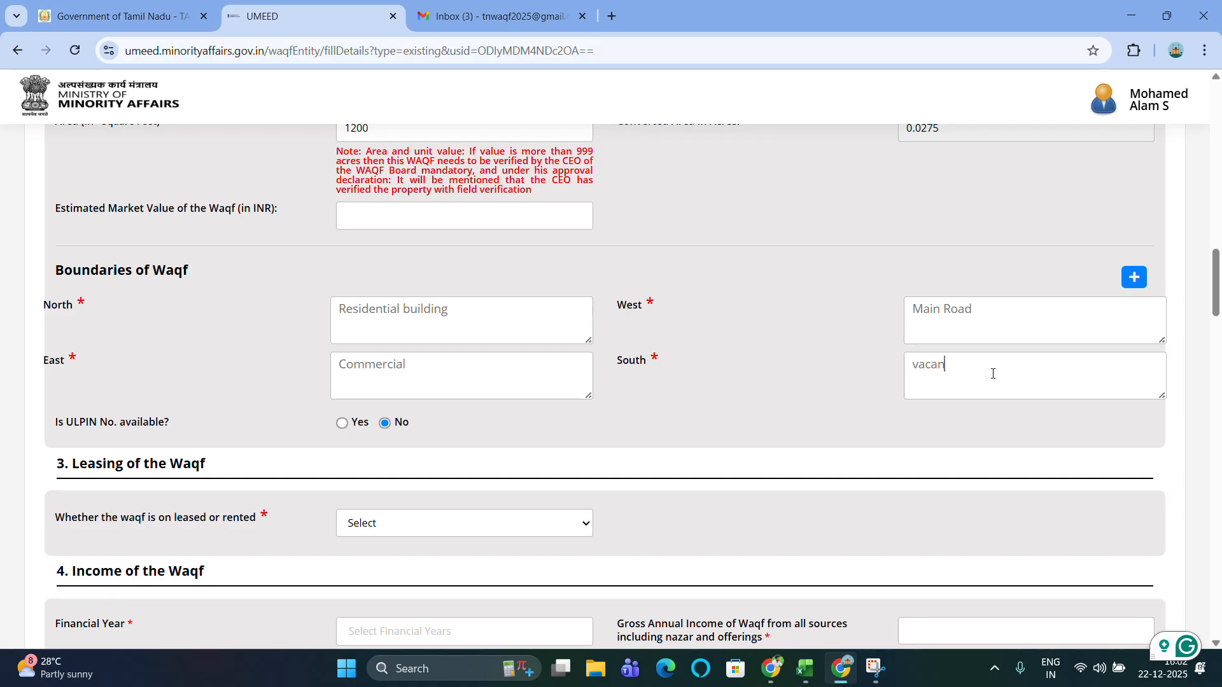
text(t land)
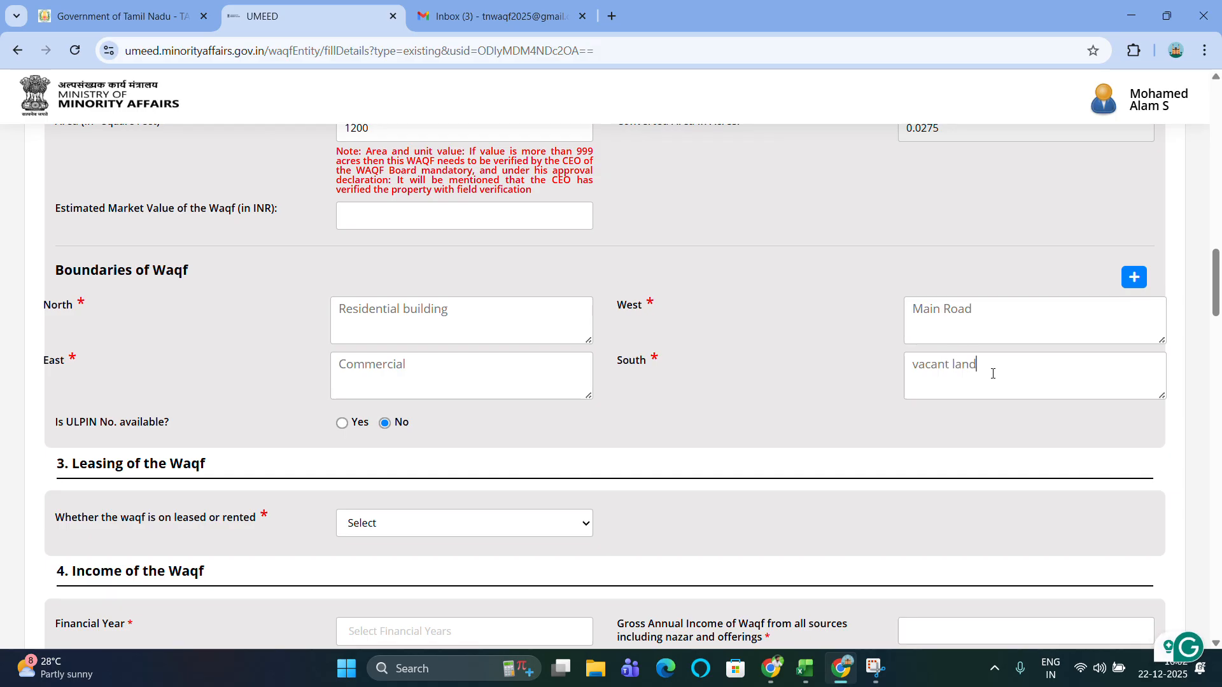
scroll(992, 373, down, 1)
scroll(991, 373, down, 3)
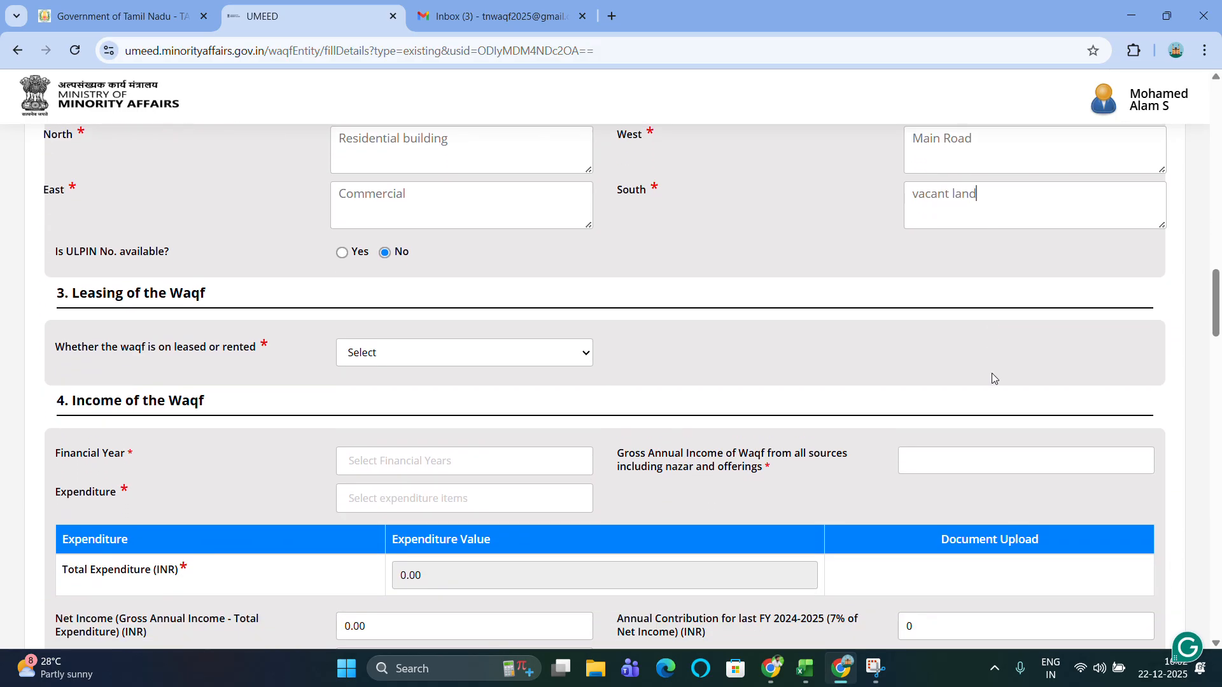
Change the leased or rented answer from No to Yes, leaving the leasing type unpicked.
scroll(503, 359, down, 1)
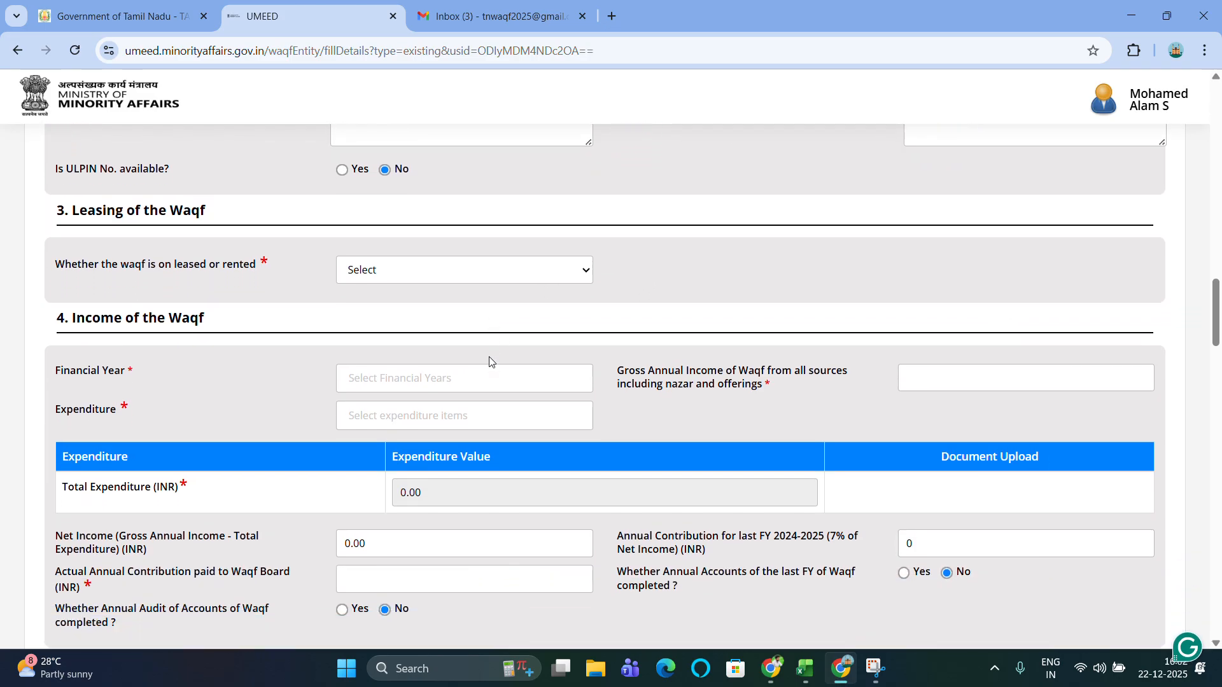
click(451, 270)
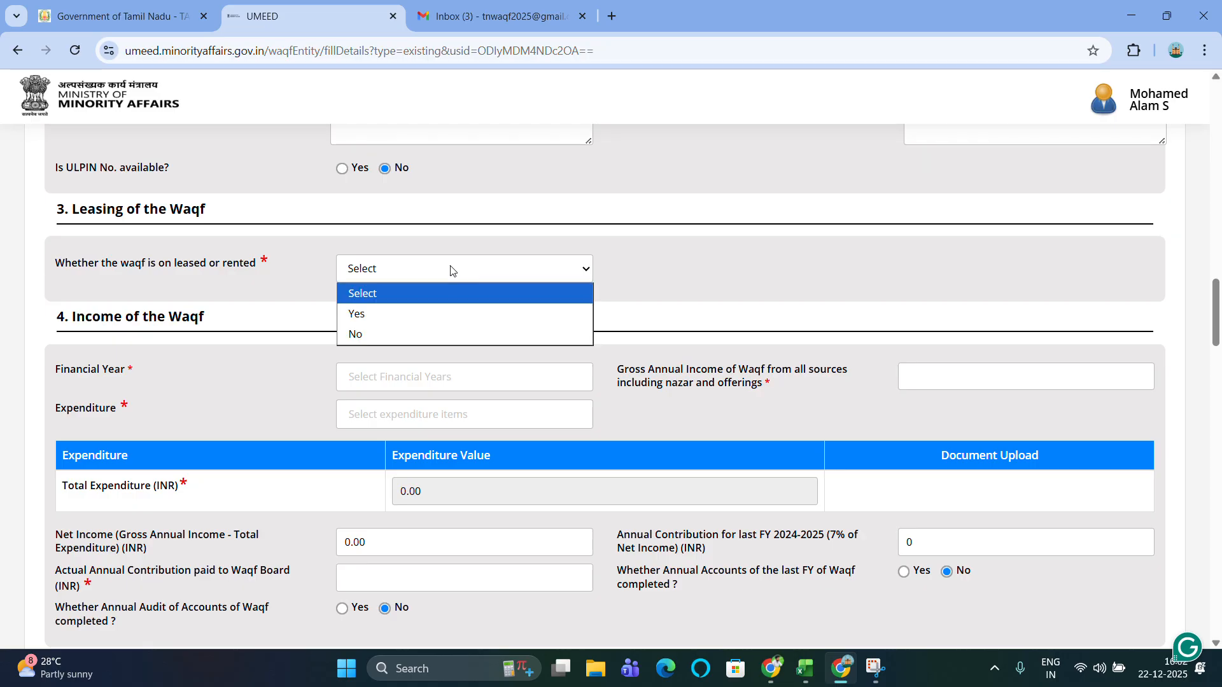
click(410, 333)
scroll(445, 334, down, 1)
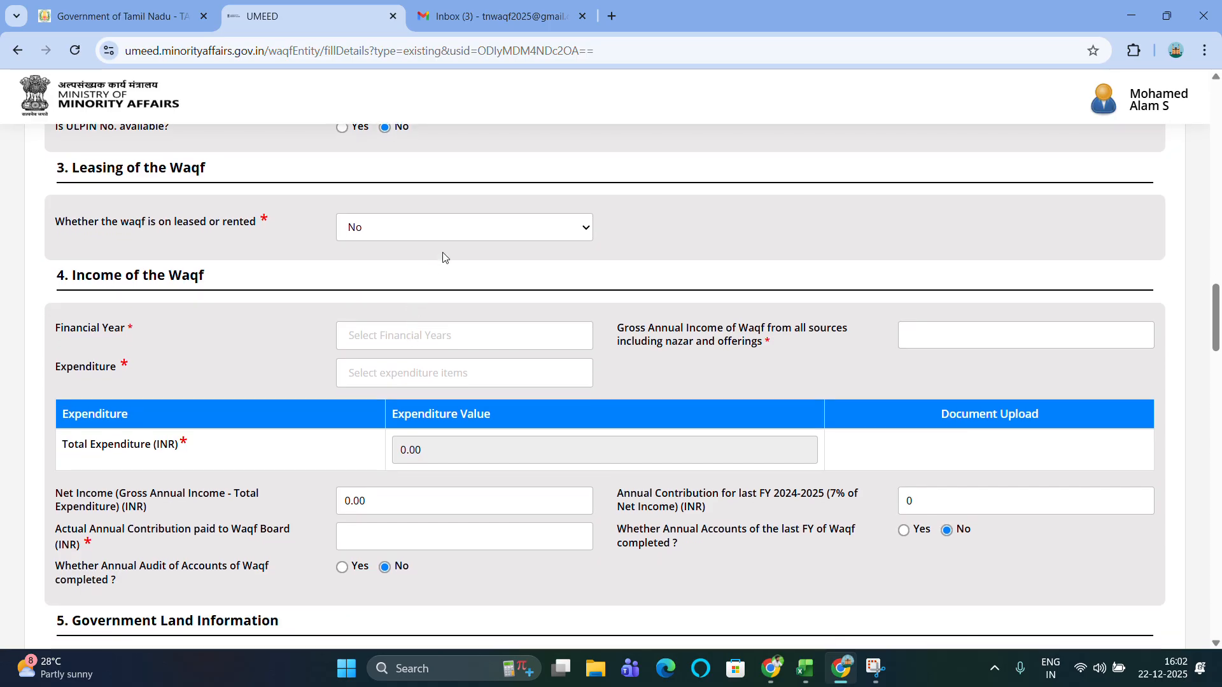
click(447, 235)
click(382, 272)
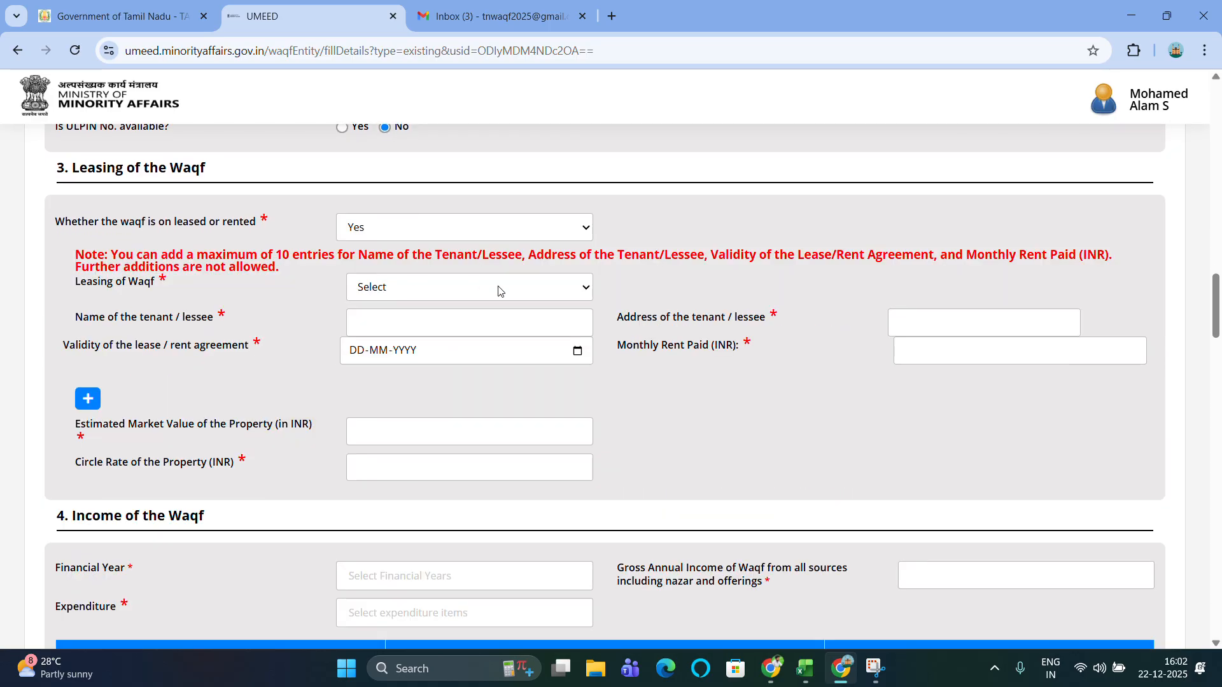
scroll(495, 298, down, 1)
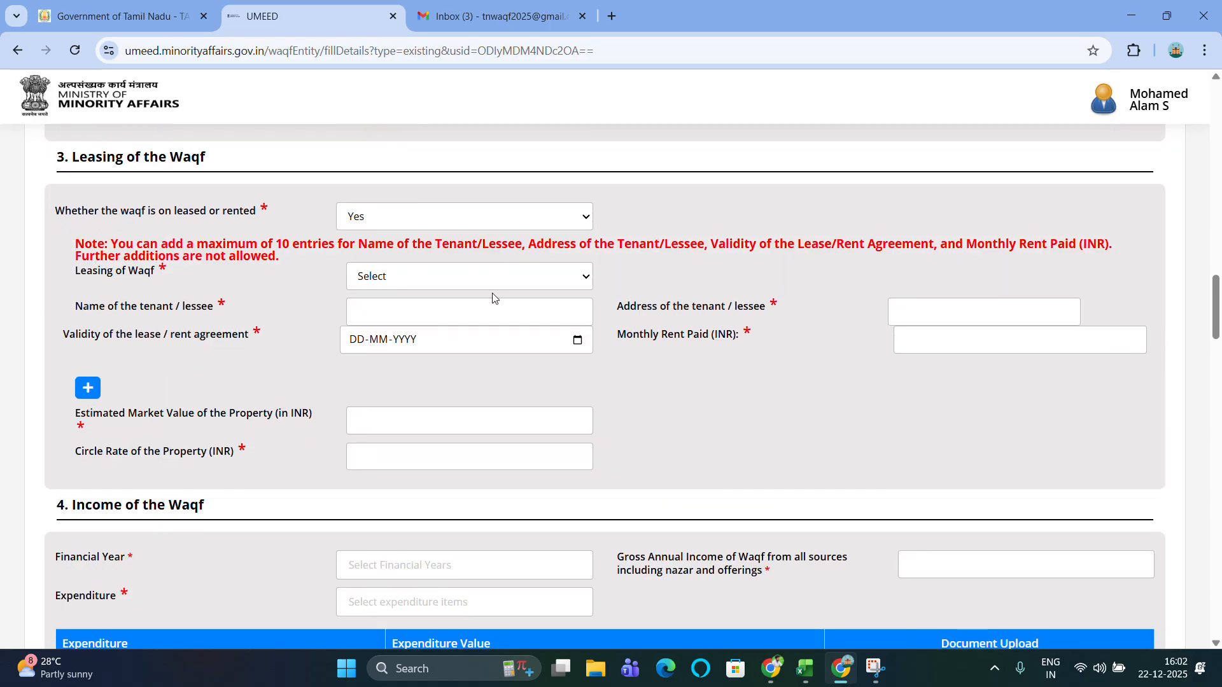
click(461, 277)
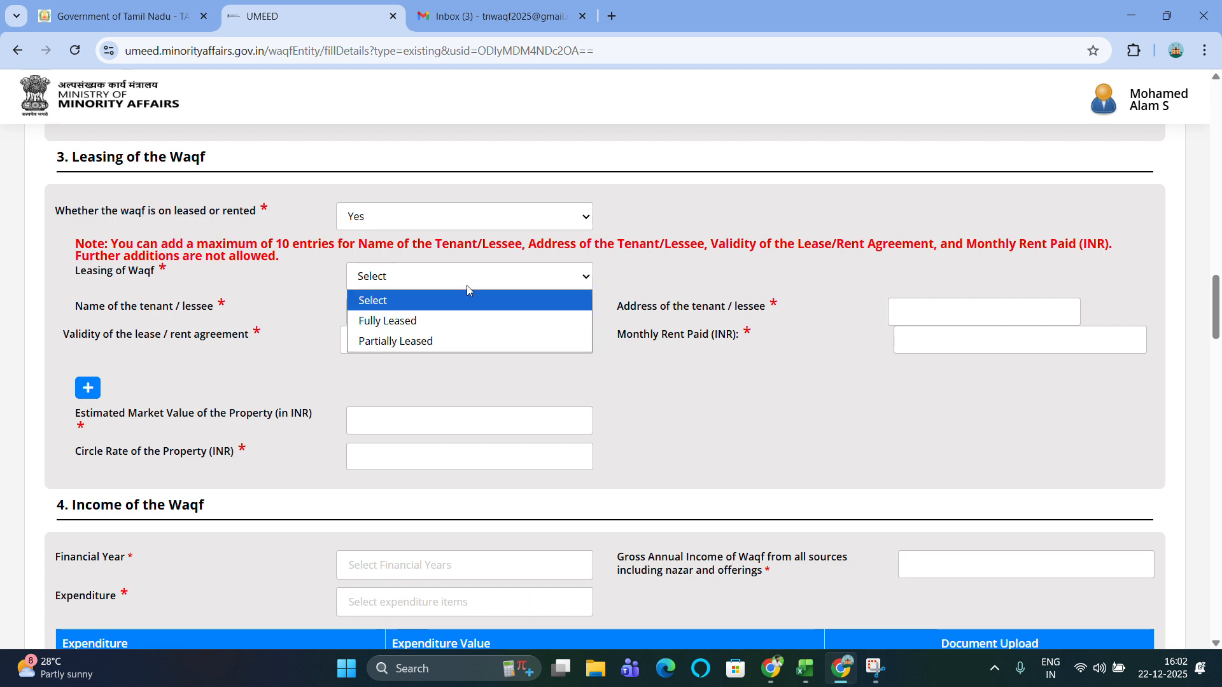
click(648, 280)
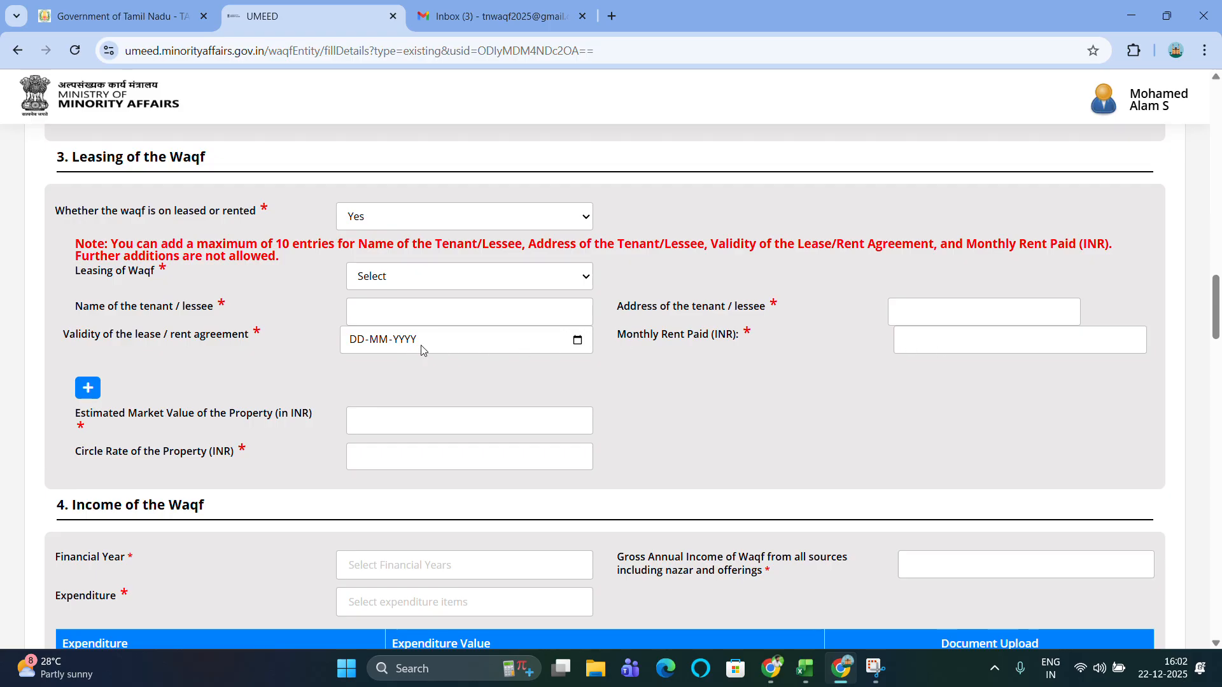
Add two extra tenant rows, delete them, then set leased or rented back to No.
click(89, 388)
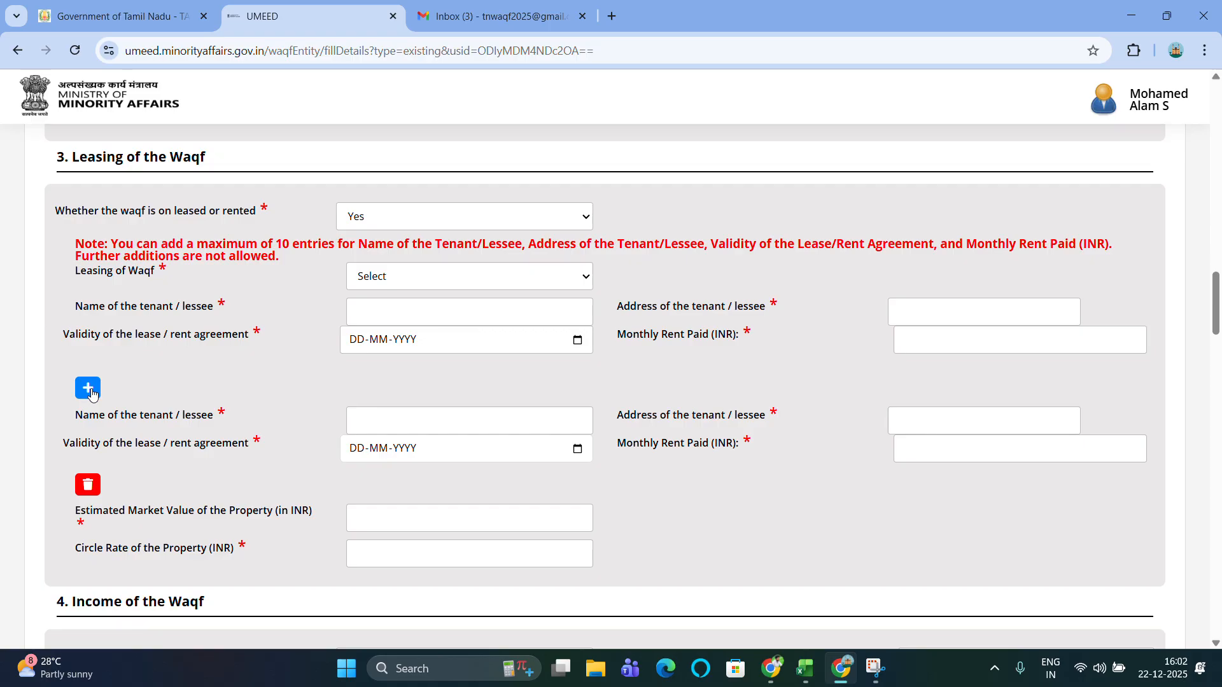
scroll(281, 403, down, 1)
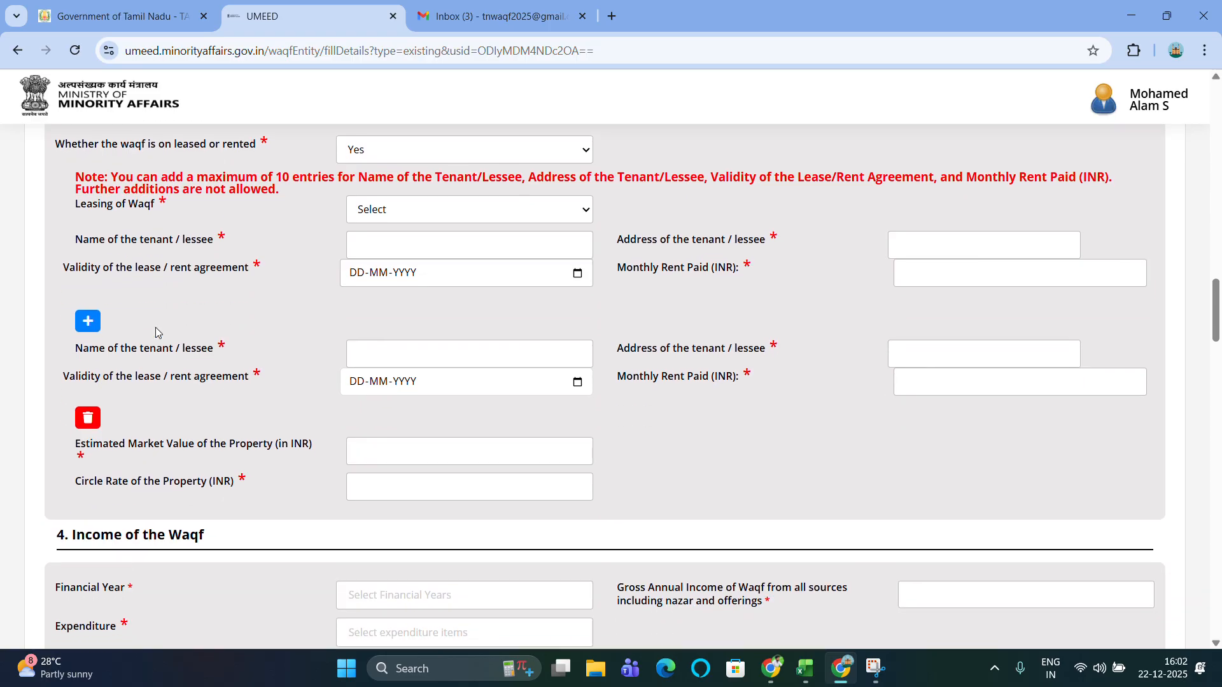
scroll(324, 360, down, 1)
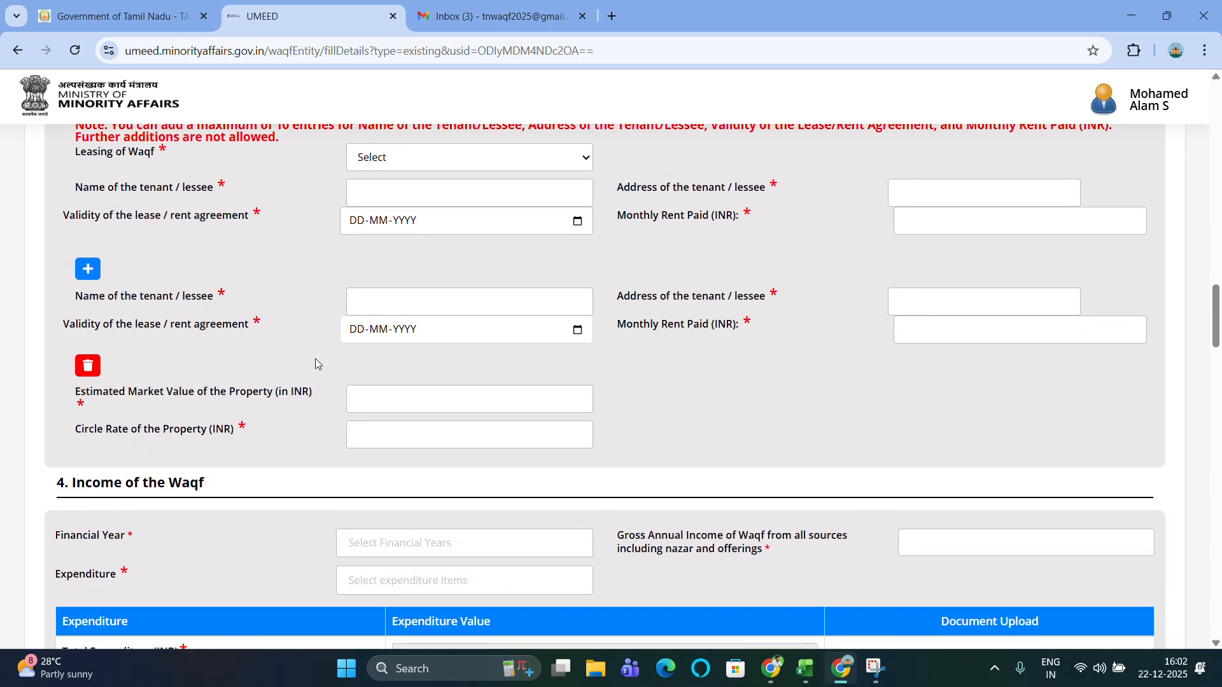
click(88, 263)
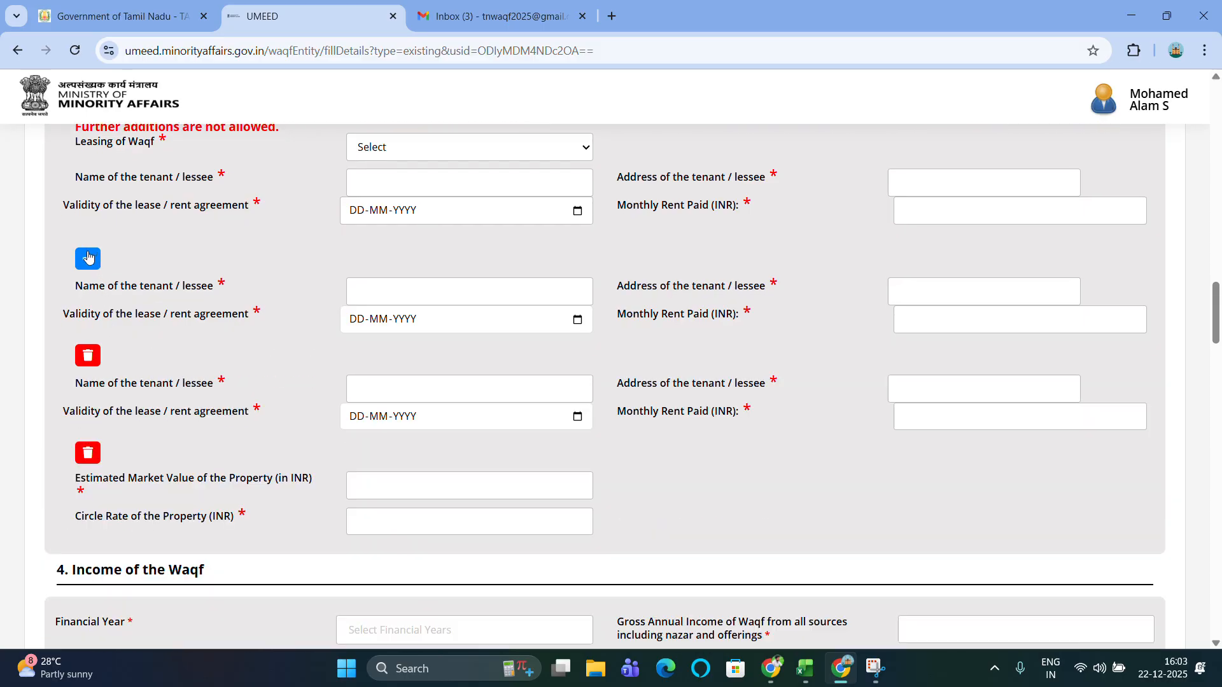
click(89, 357)
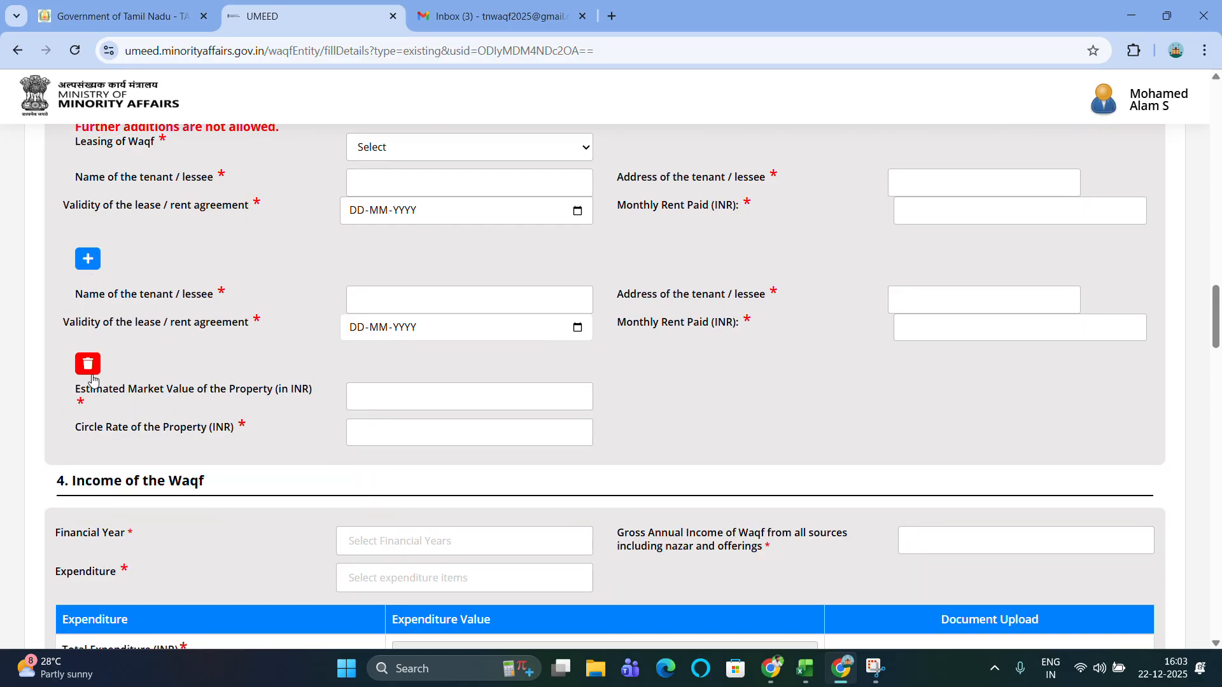
click(89, 364)
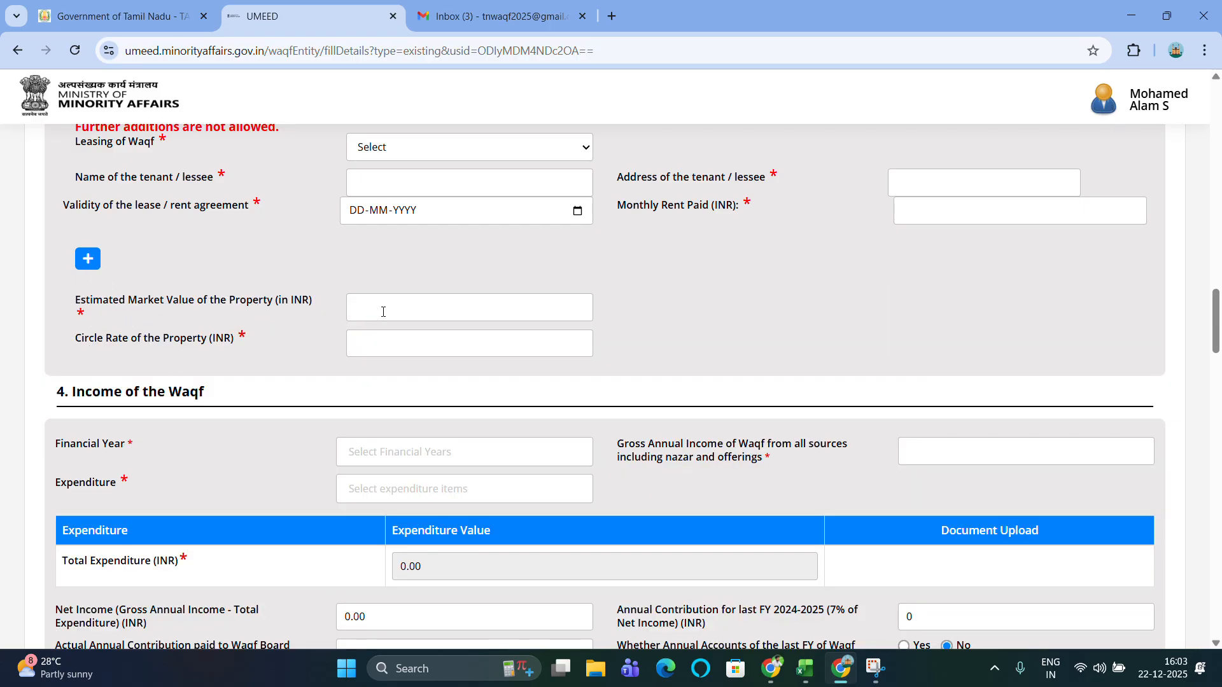
scroll(422, 318, down, 1)
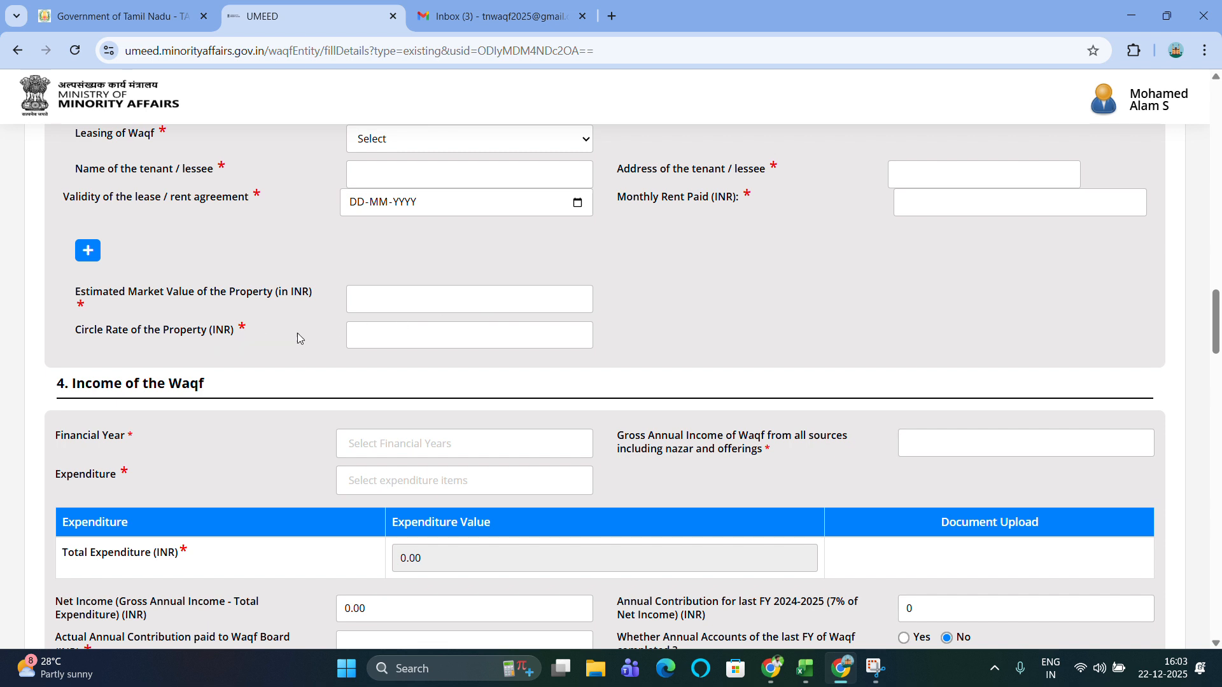
scroll(414, 334, up, 3)
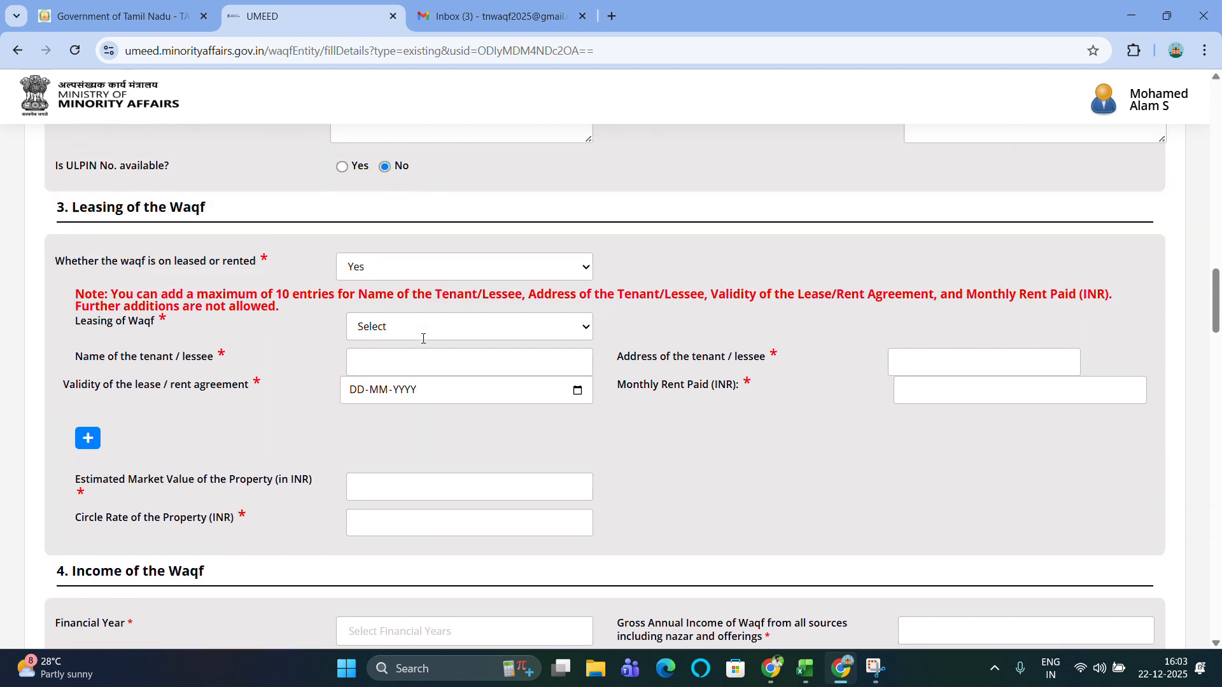
click(381, 280)
click(372, 345)
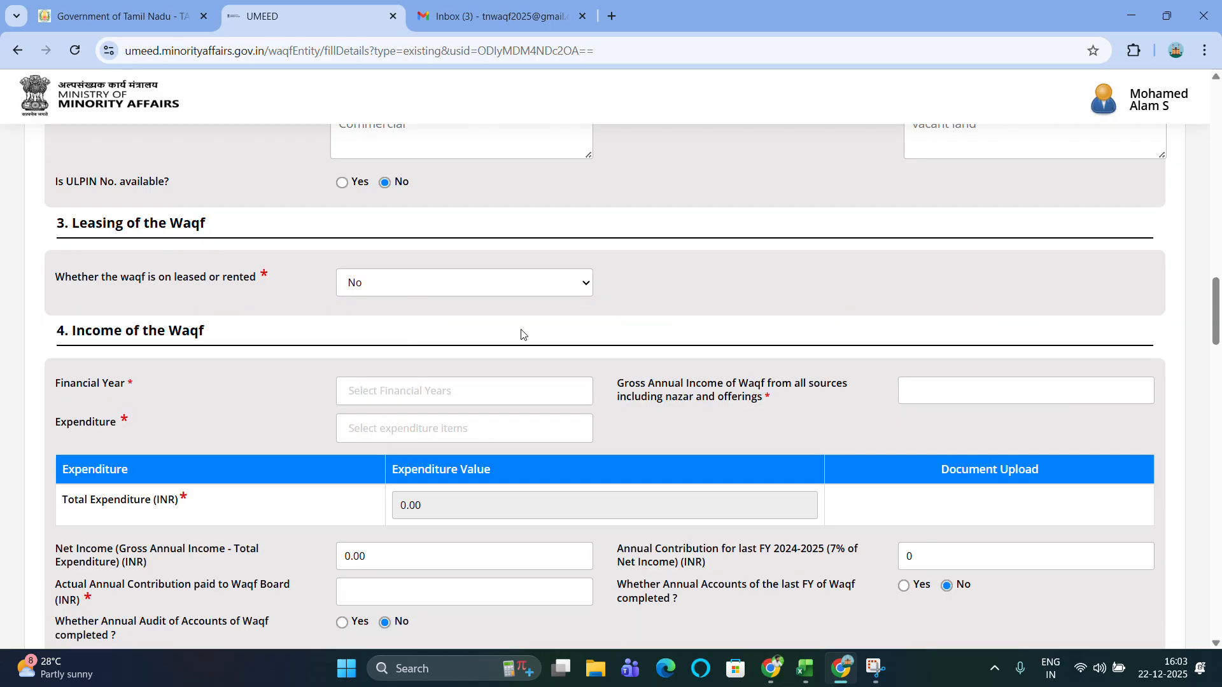
Choose financial year 2024-2025 and enter gross annual income 650000, giving net income 650000.00.
scroll(528, 332, down, 3)
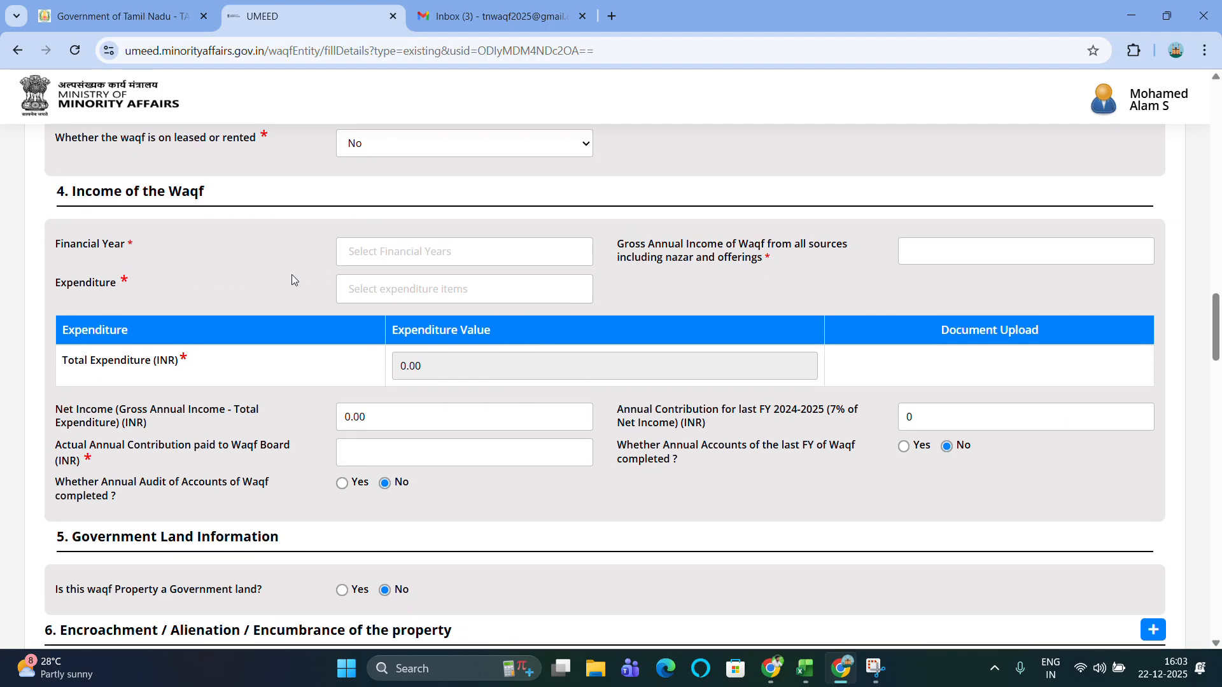
scroll(291, 274, down, 1)
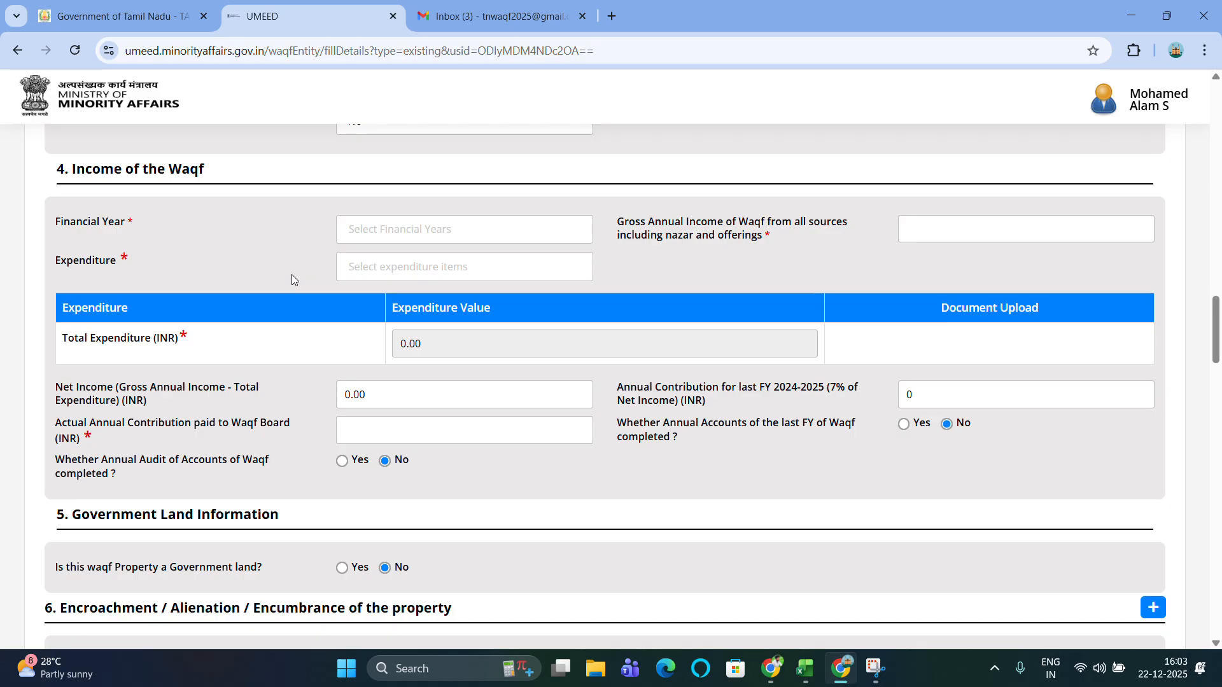
click(448, 236)
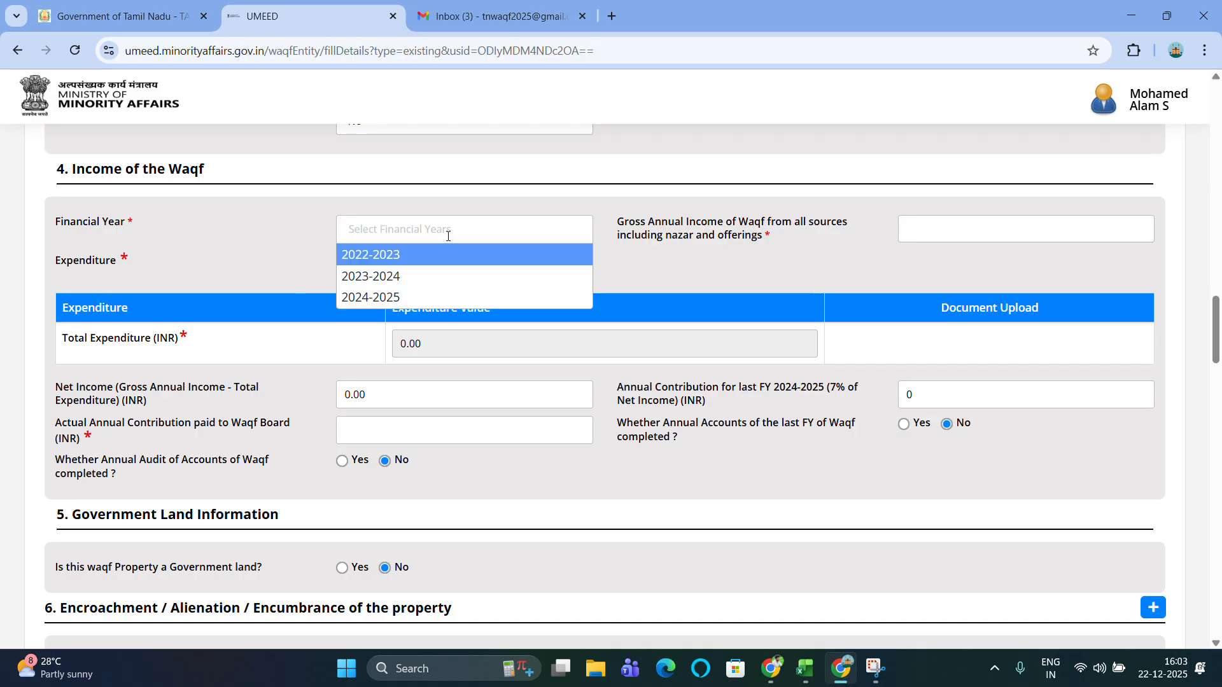
click(399, 298)
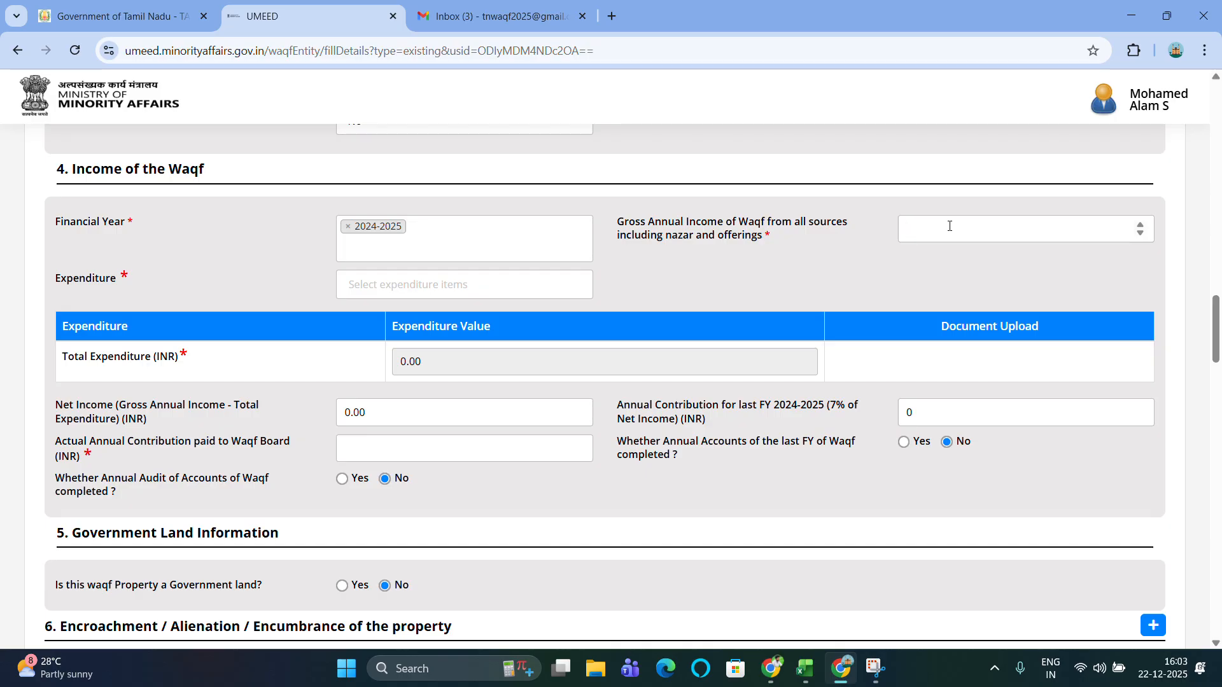
text(650000)
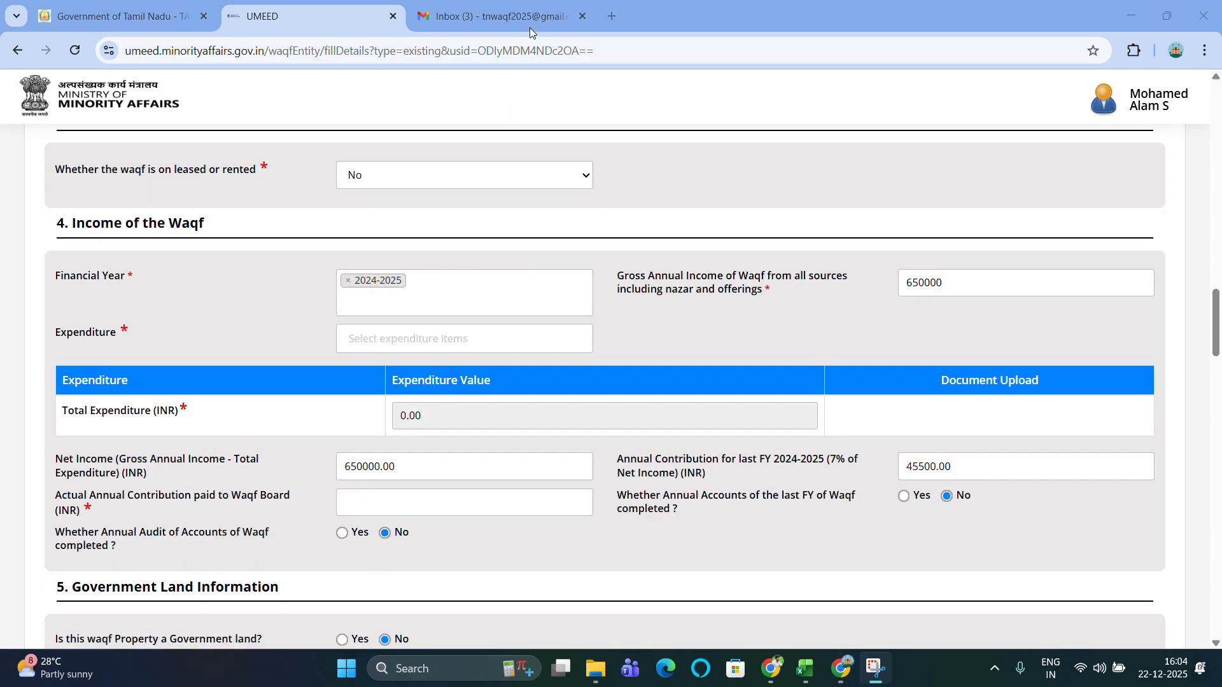
click(404, 341)
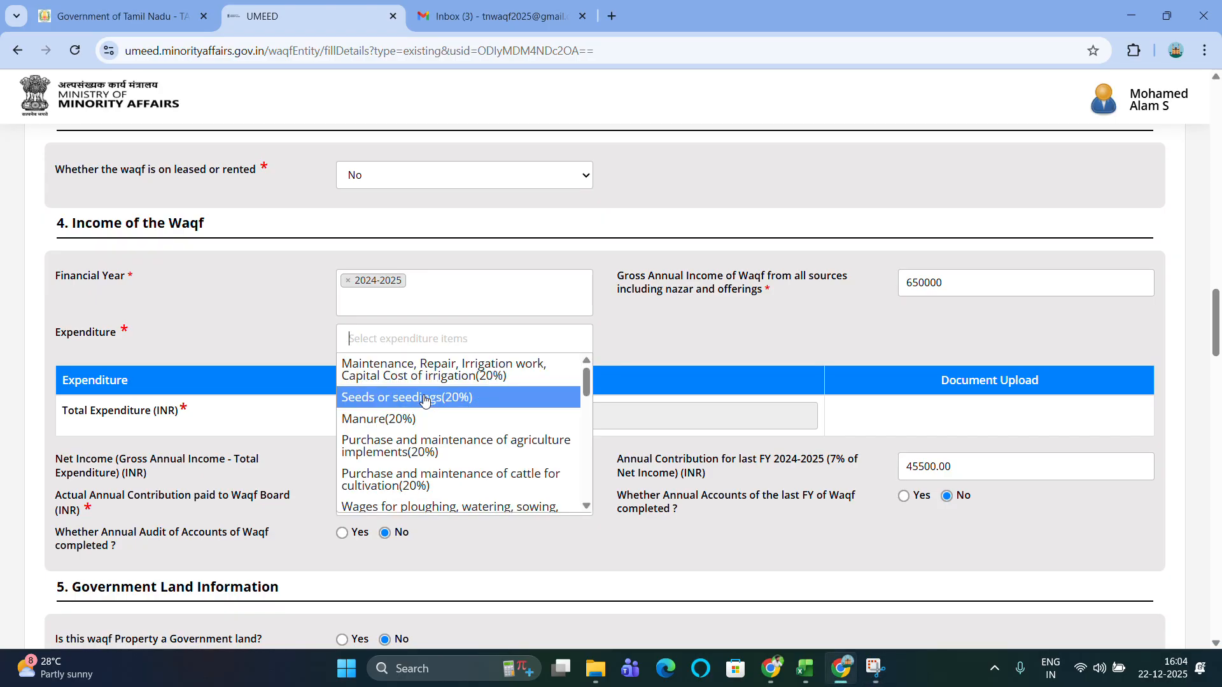
scroll(425, 400, down, 1)
scroll(424, 400, down, 3)
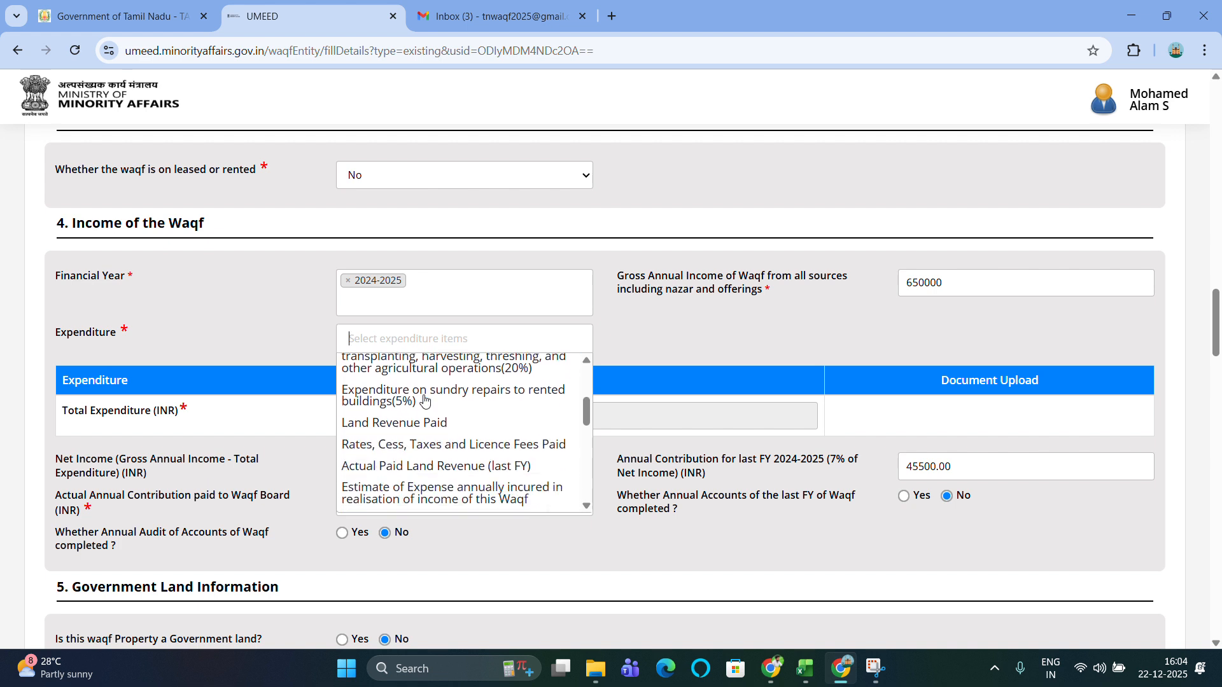
scroll(424, 400, down, 4)
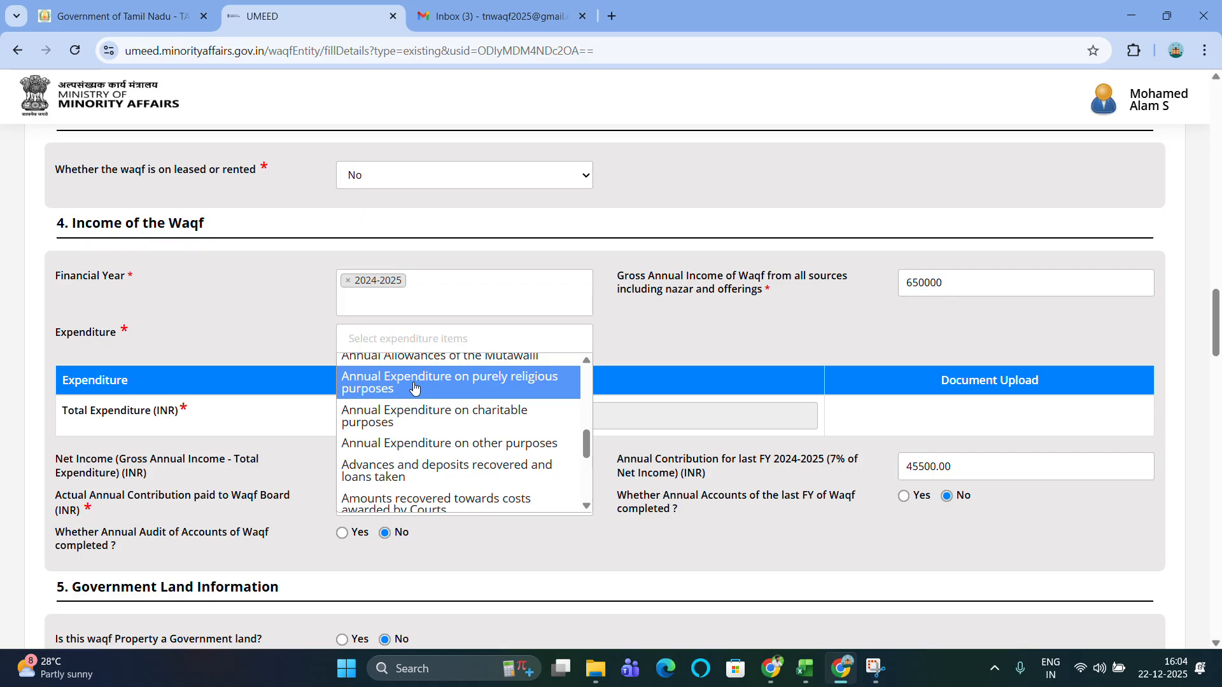
Add 85000 as religious-purposes expenditure, bringing net income to 565000.00.
click(484, 390)
scroll(515, 416, down, 1)
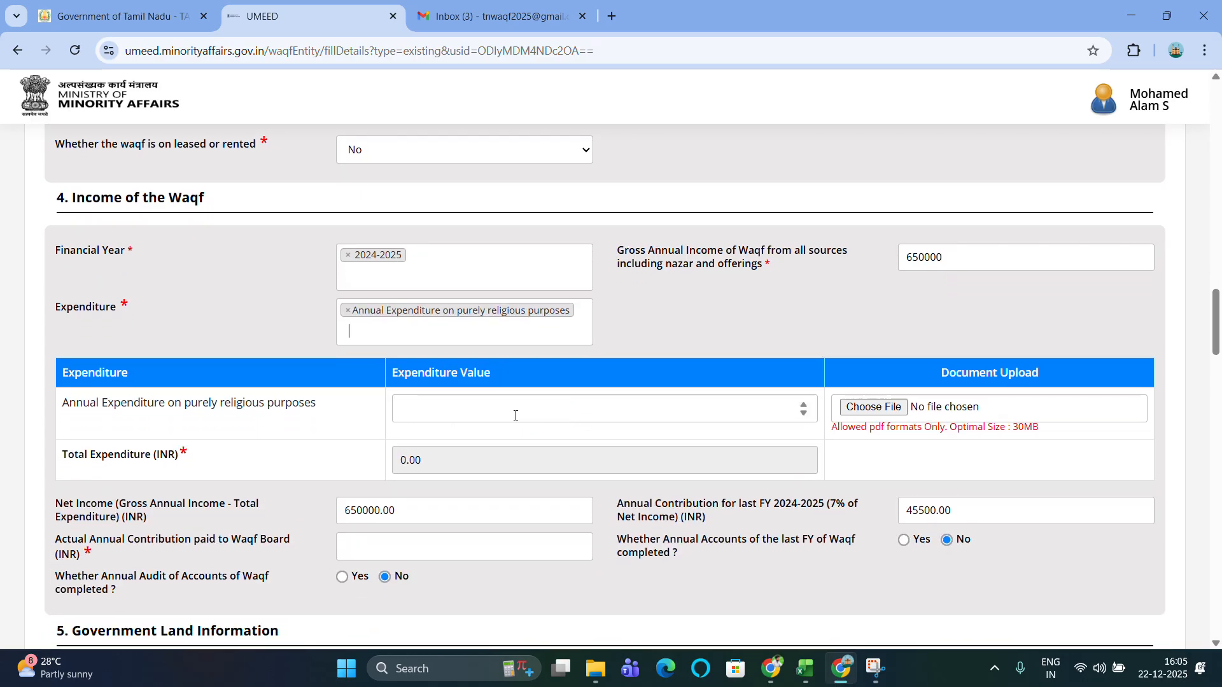
text(50)
key(BackSpace)
key(BackSpace)
text(85000)
scroll(507, 415, down, 1)
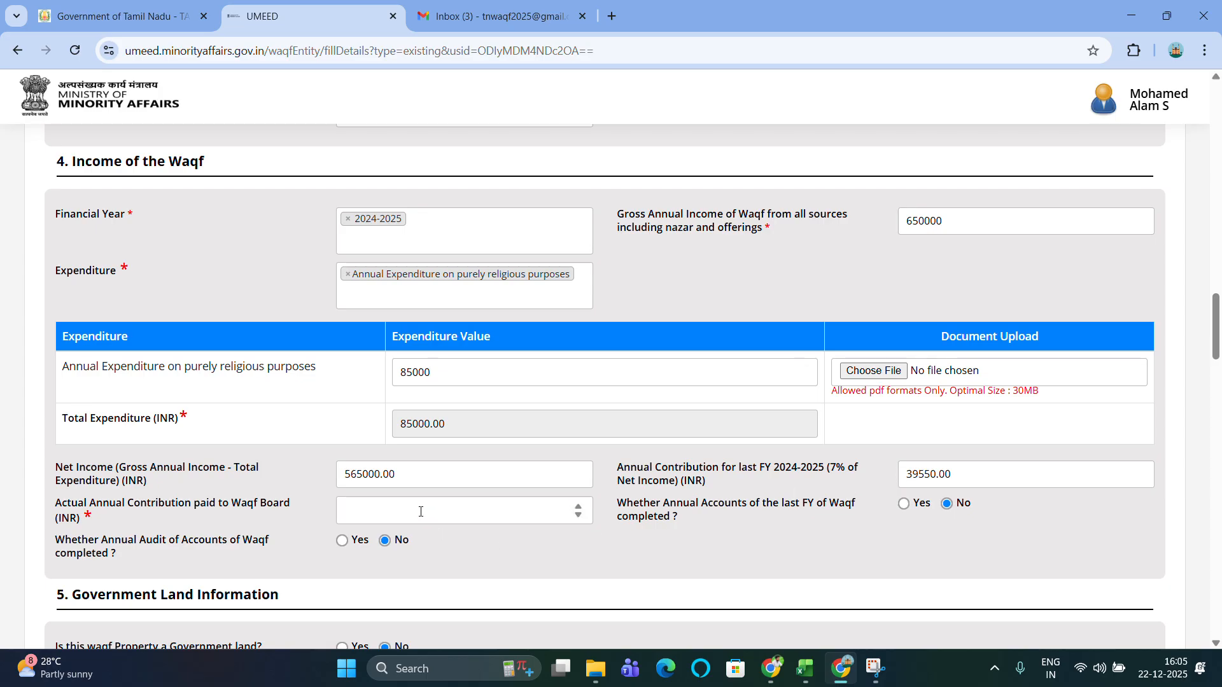
Record 39550 as contribution paid and mark last year's annual accounts completed.
click(421, 512)
text(39550)
scroll(421, 511, down, 1)
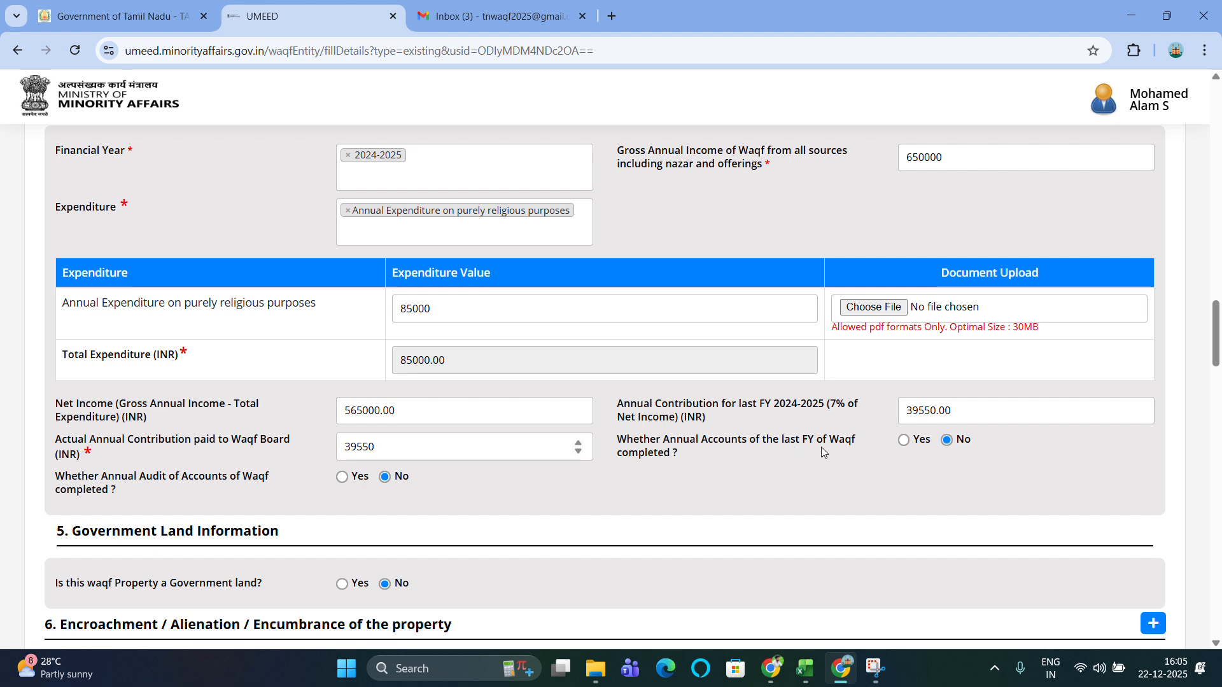
click(904, 442)
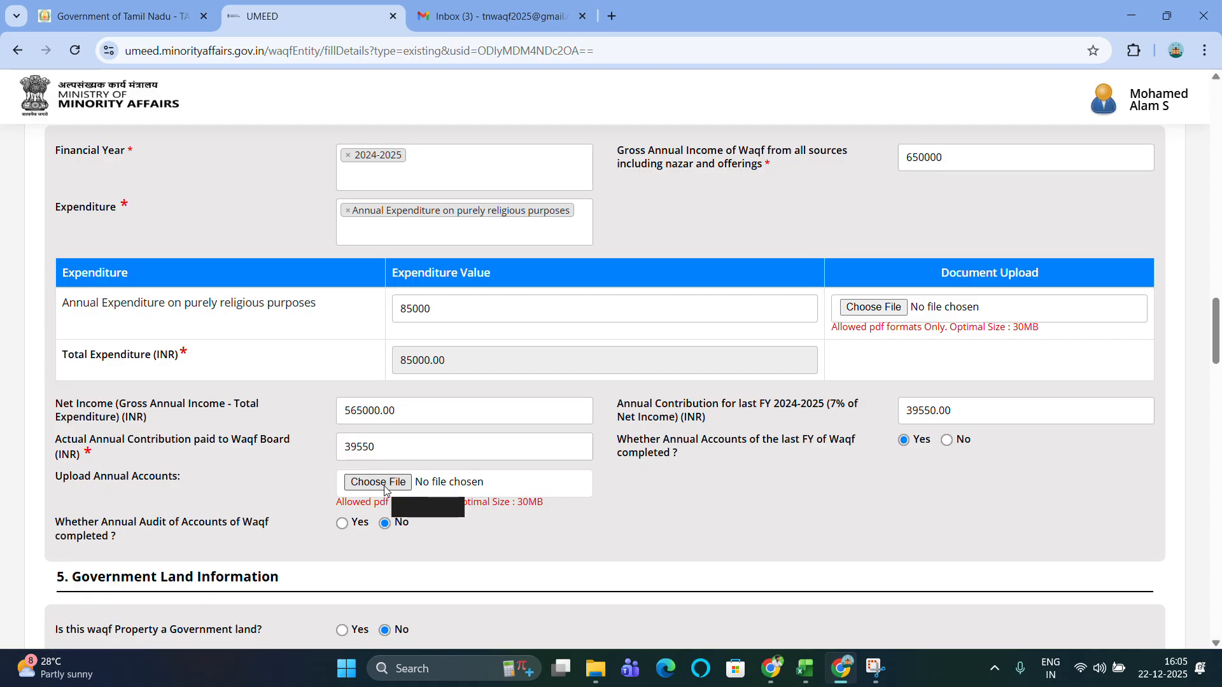
scroll(385, 490, down, 1)
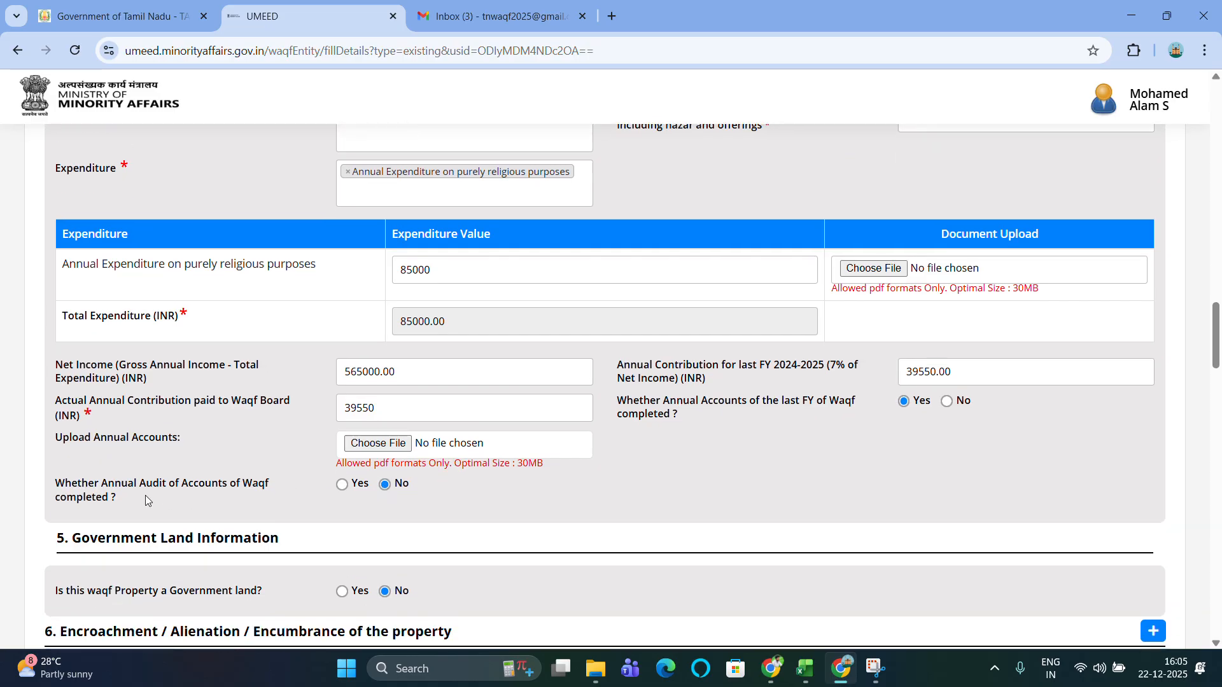
click(351, 491)
Open the expenditure row's file picker and cancel without attaching a document.
scroll(738, 490, down, 1)
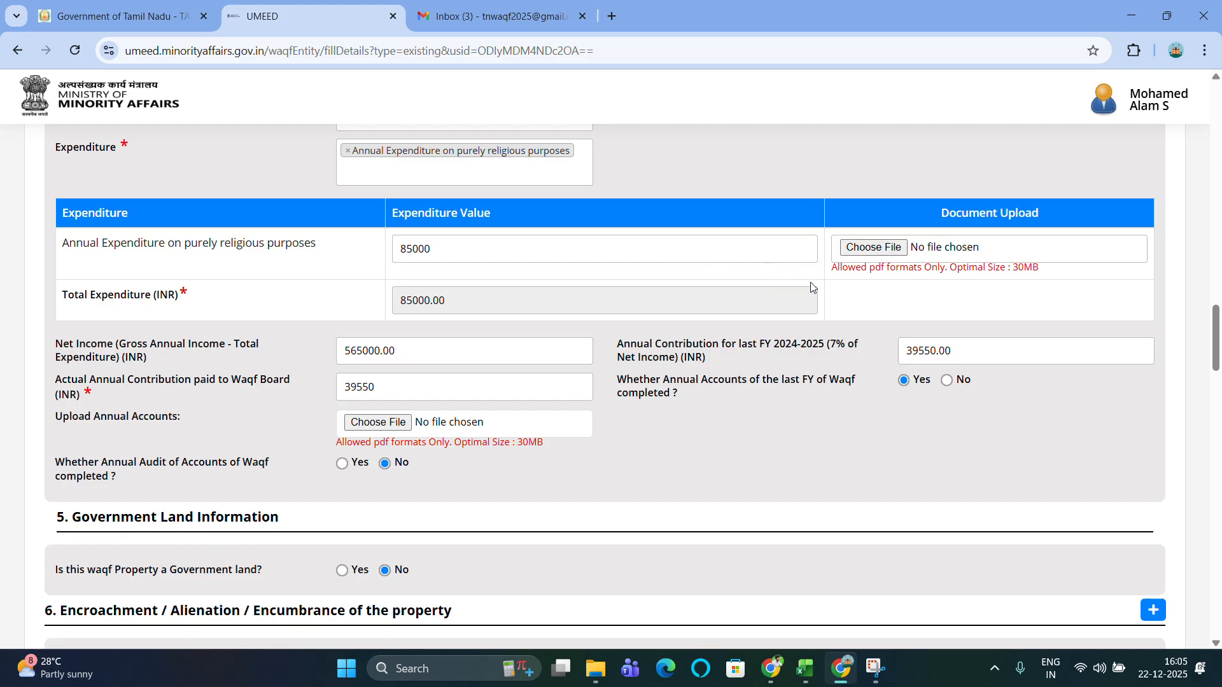
click(883, 252)
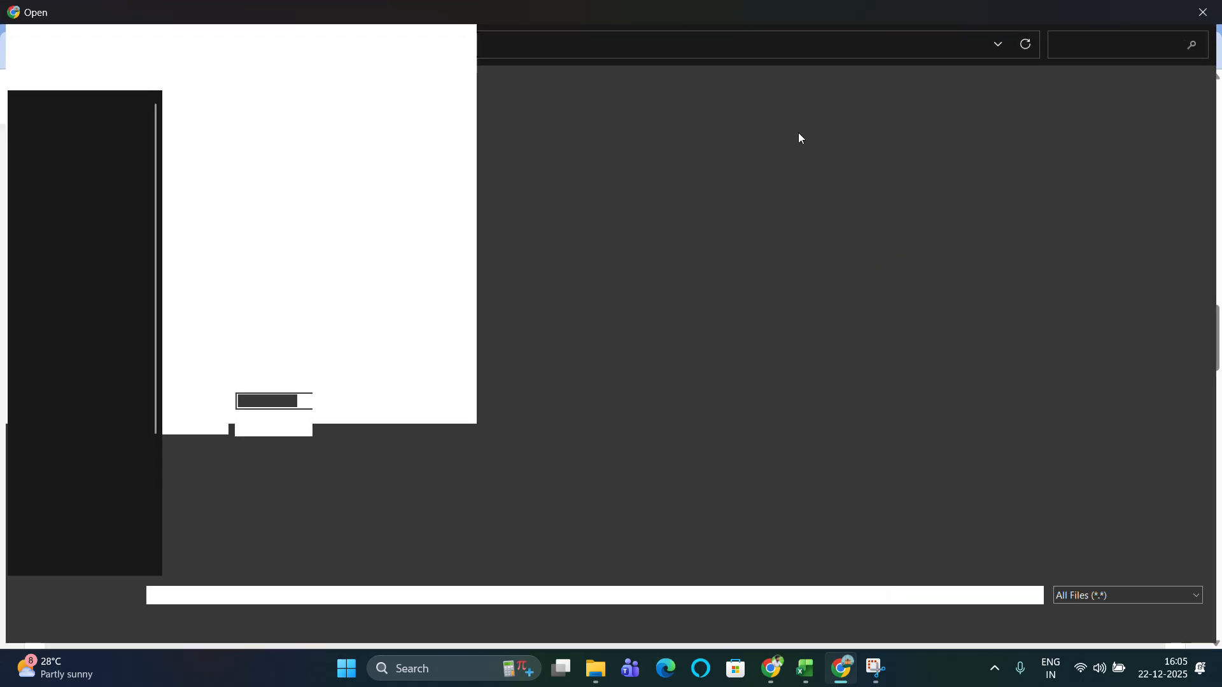
key(Escape)
scroll(635, 401, down, 6)
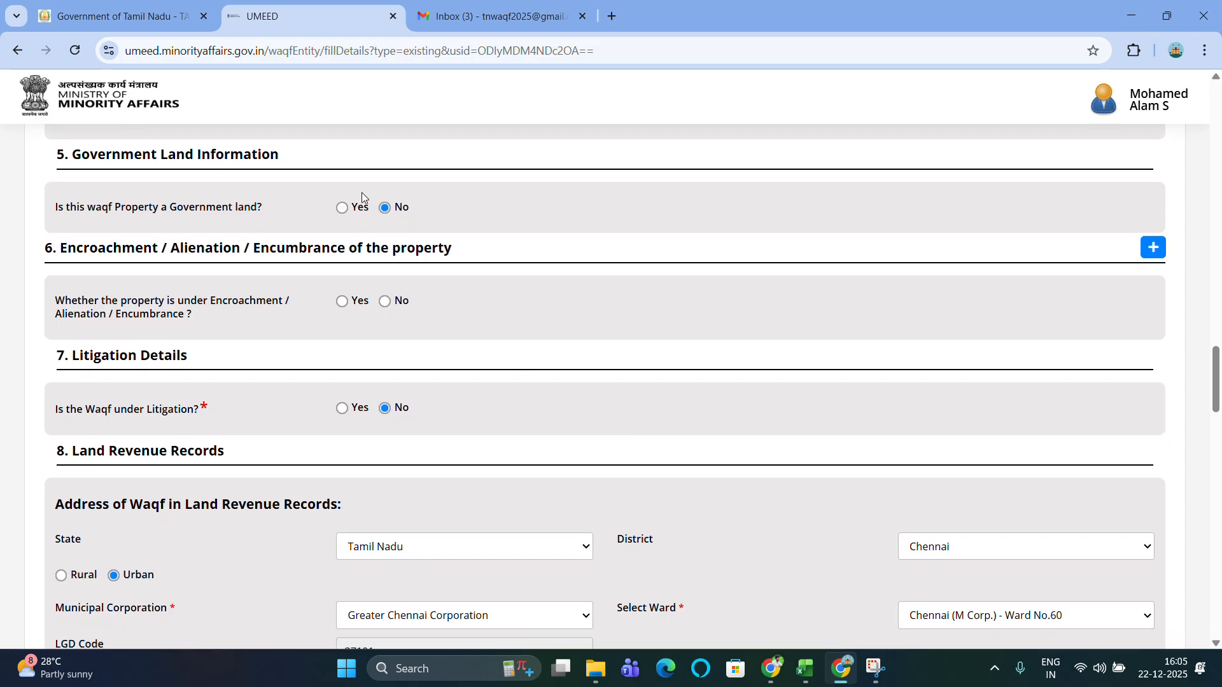
scroll(362, 192, up, 1)
scroll(362, 192, up, 1)
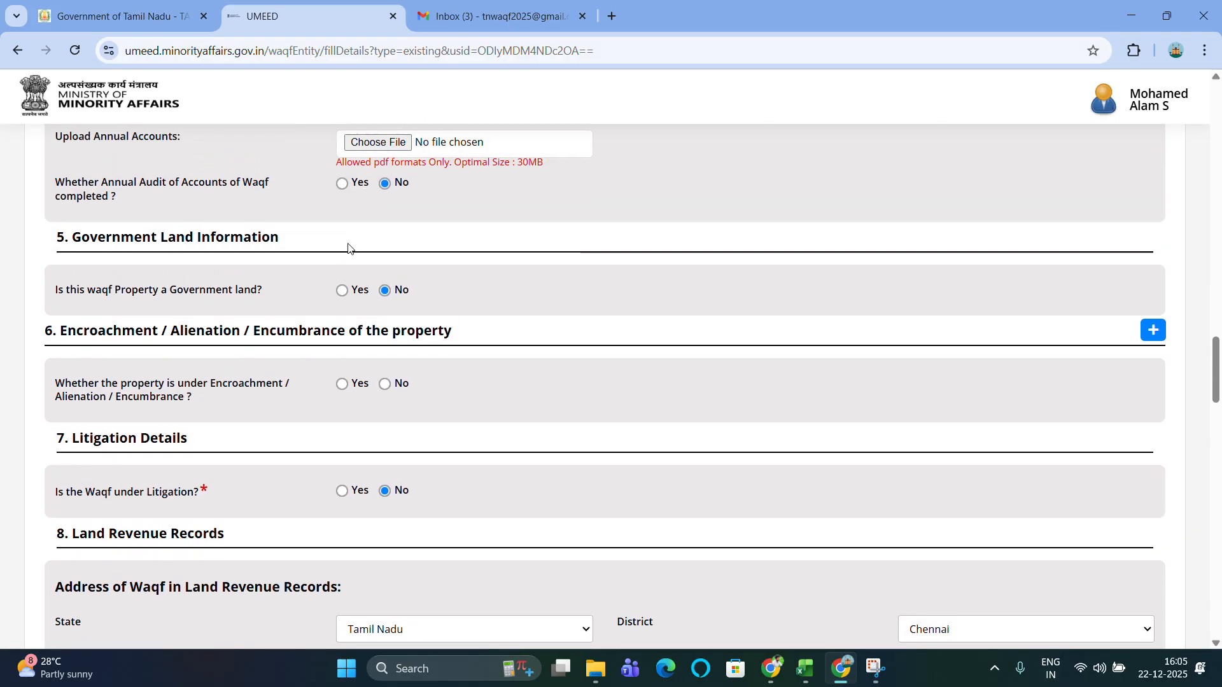
click(343, 291)
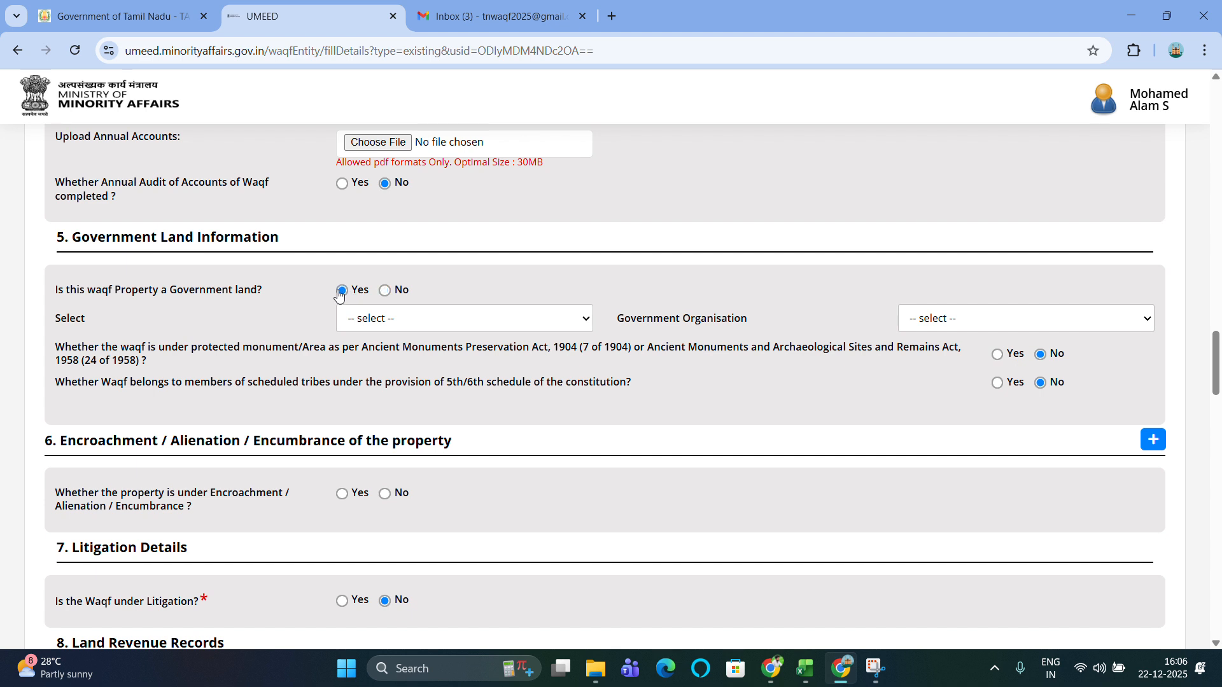
click(420, 321)
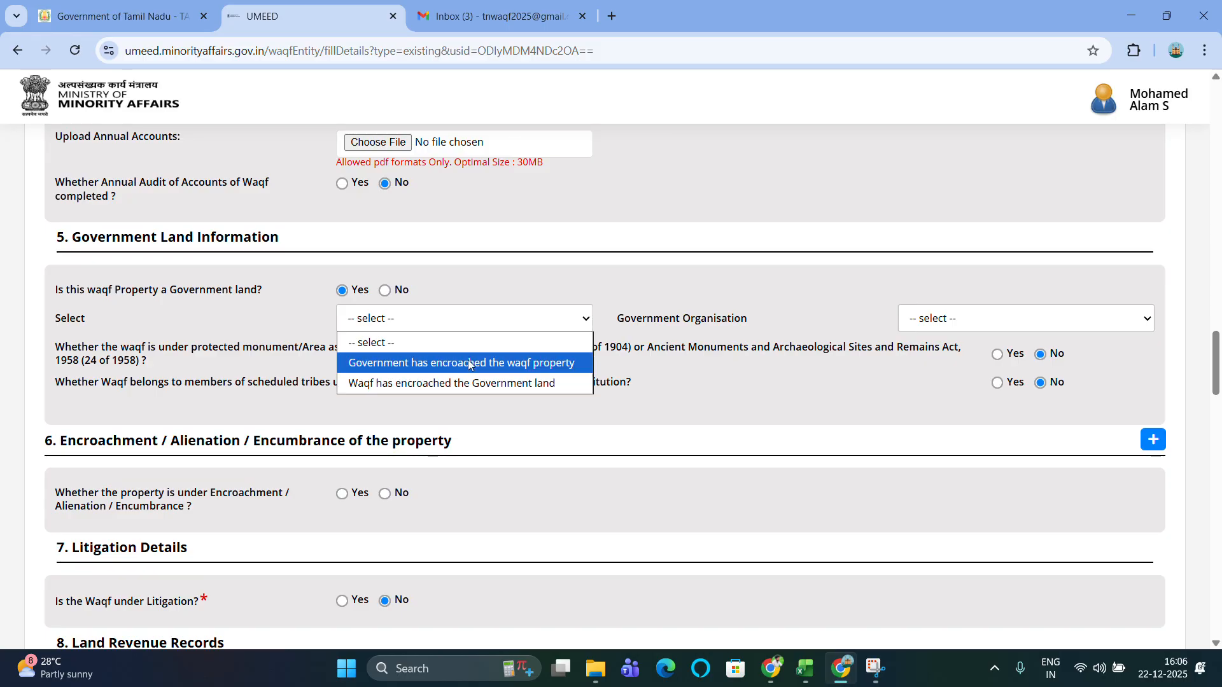
click(625, 292)
click(987, 325)
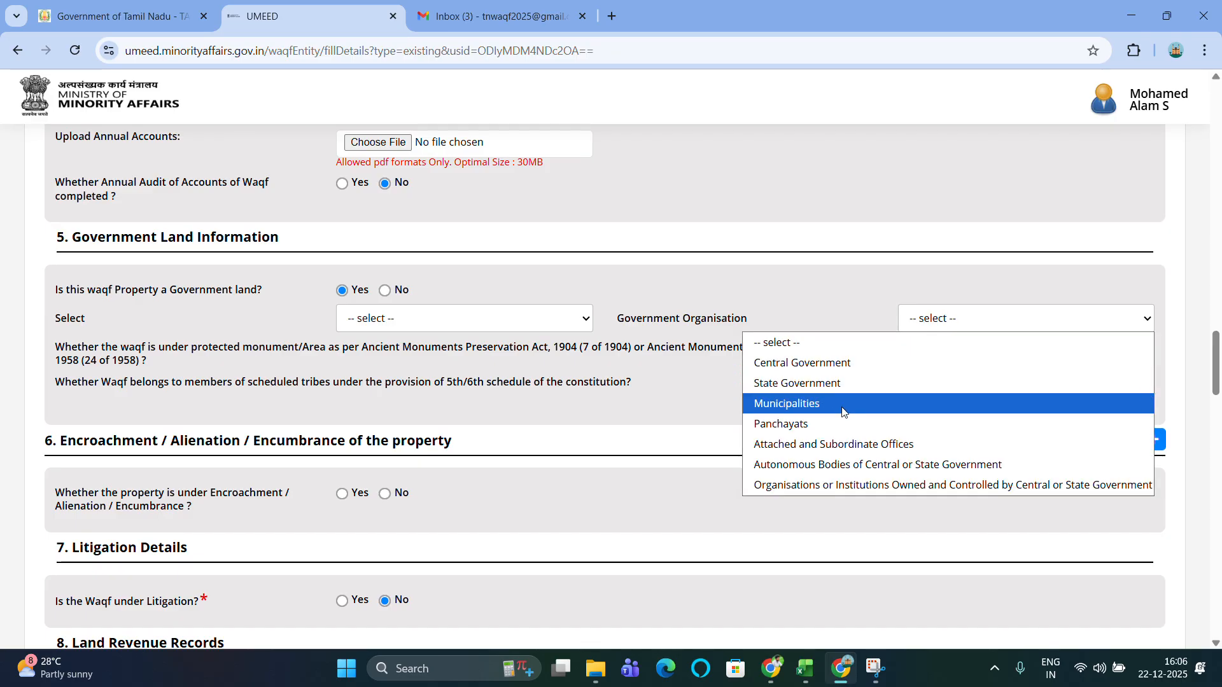
click(632, 374)
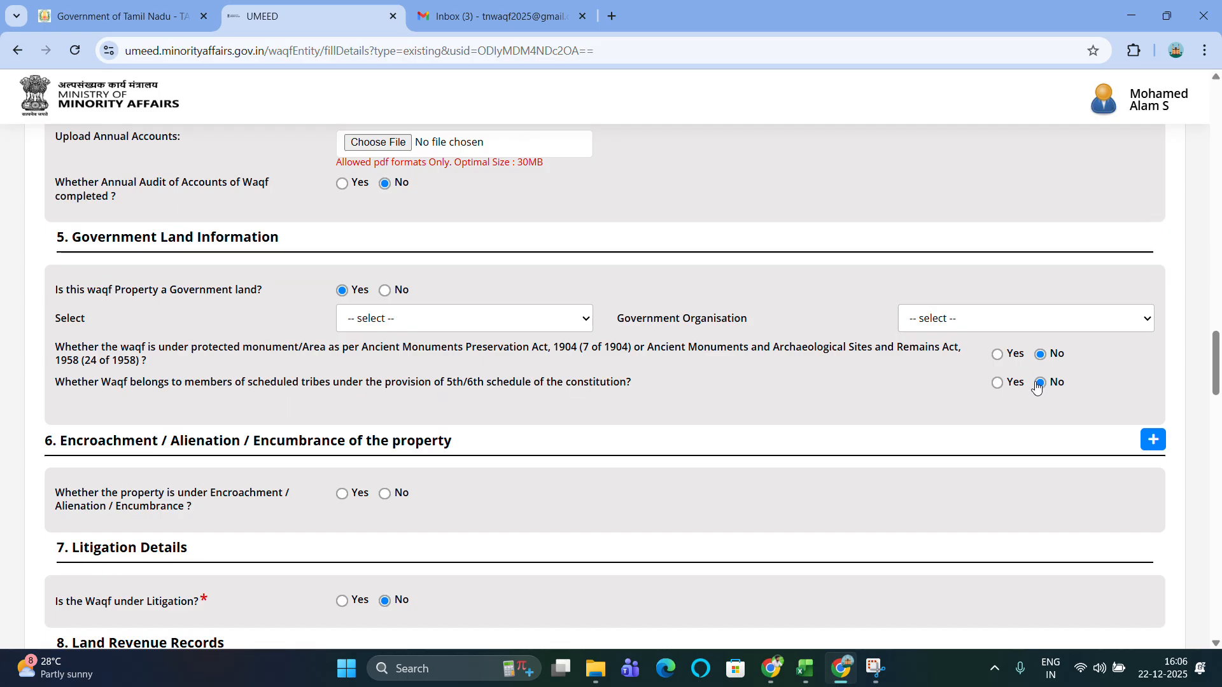
click(385, 291)
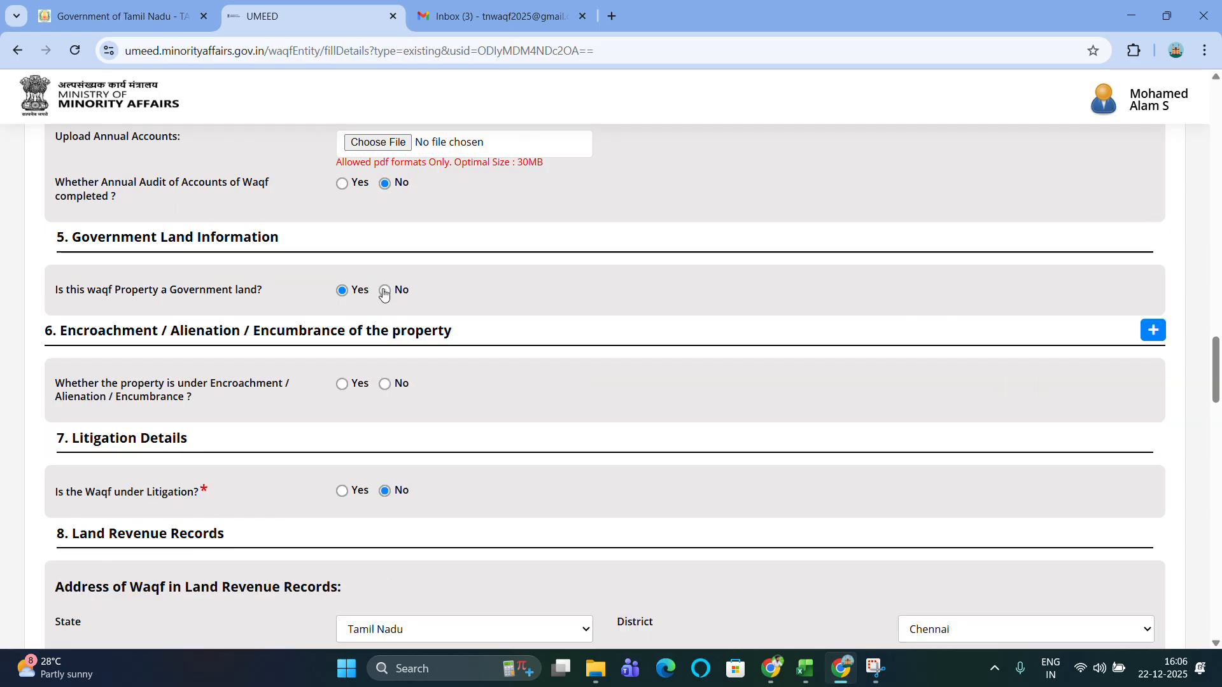
click(359, 294)
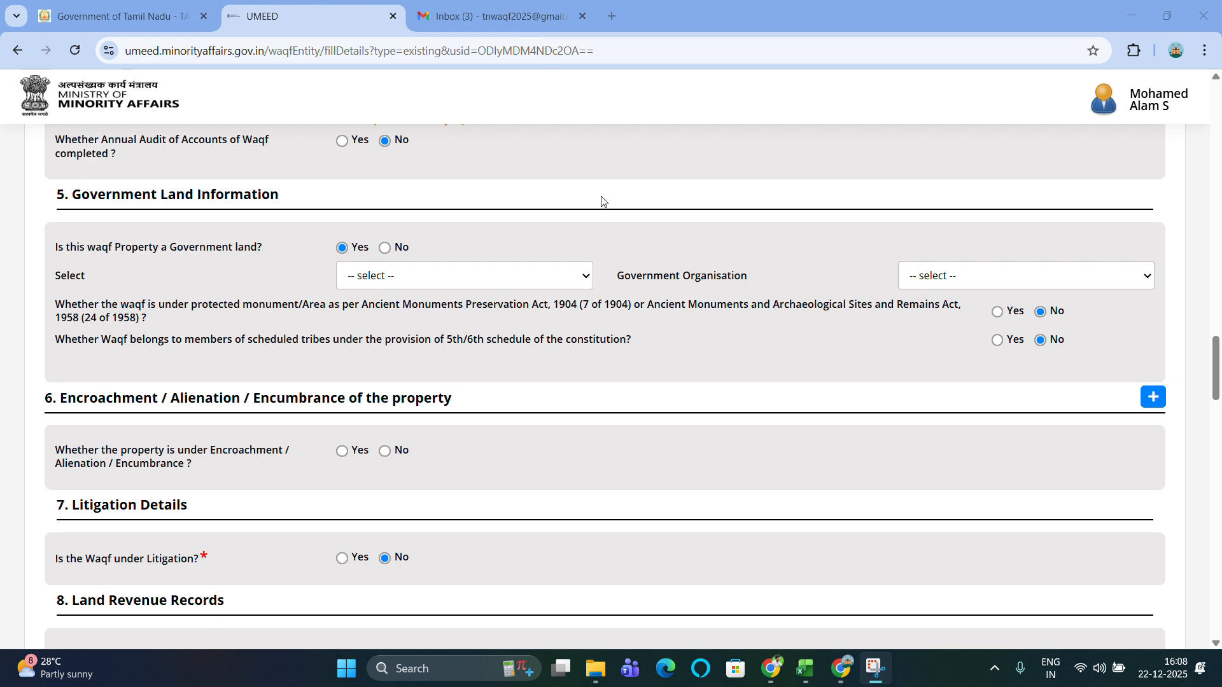
click(389, 249)
click(385, 249)
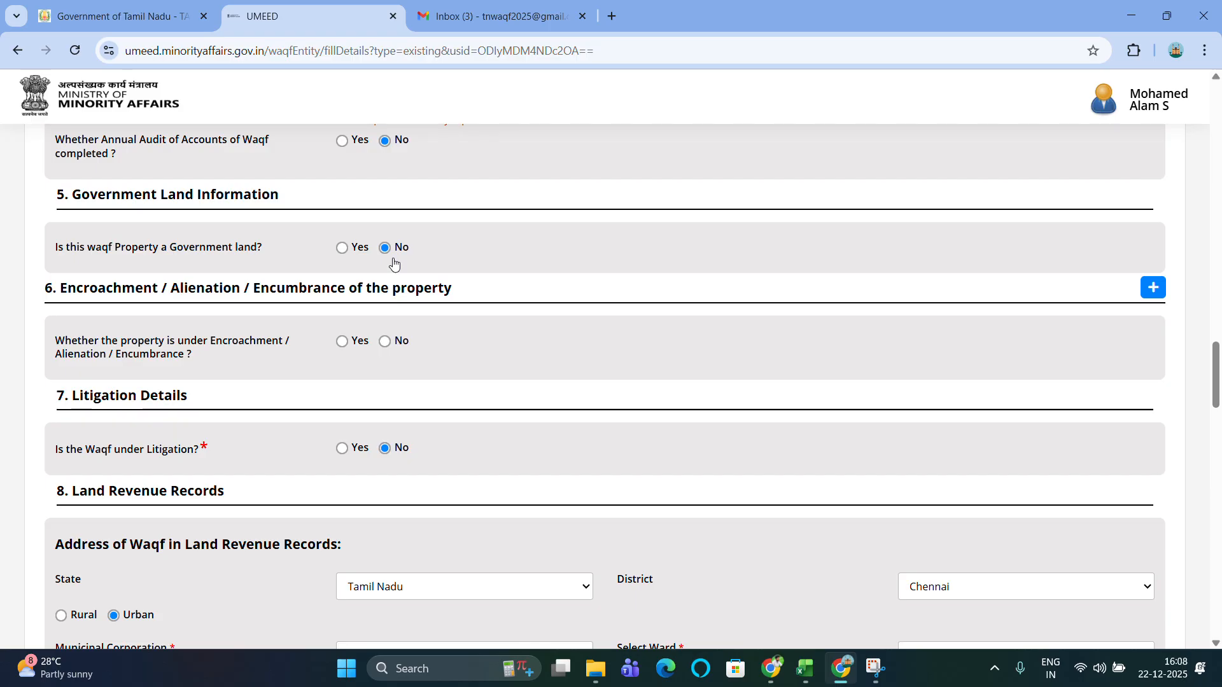
Mark the property as under encroachment with type Encroachment.
scroll(510, 315, down, 1)
scroll(514, 320, down, 1)
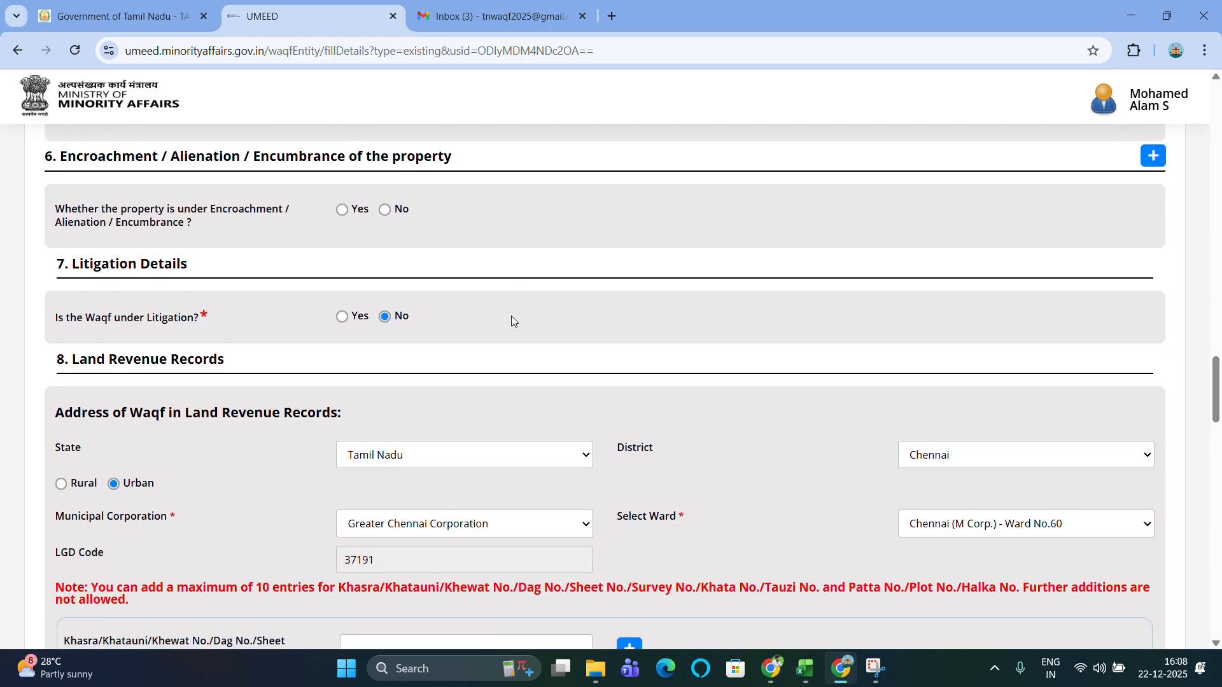
click(342, 216)
click(342, 215)
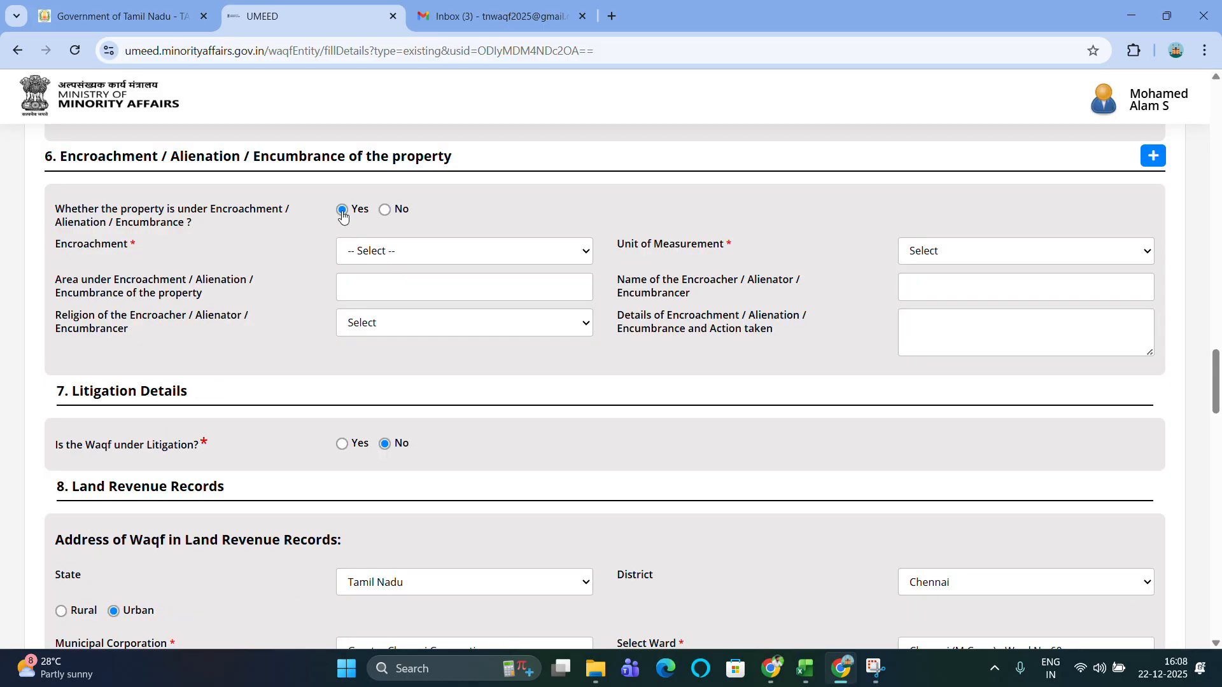
click(421, 257)
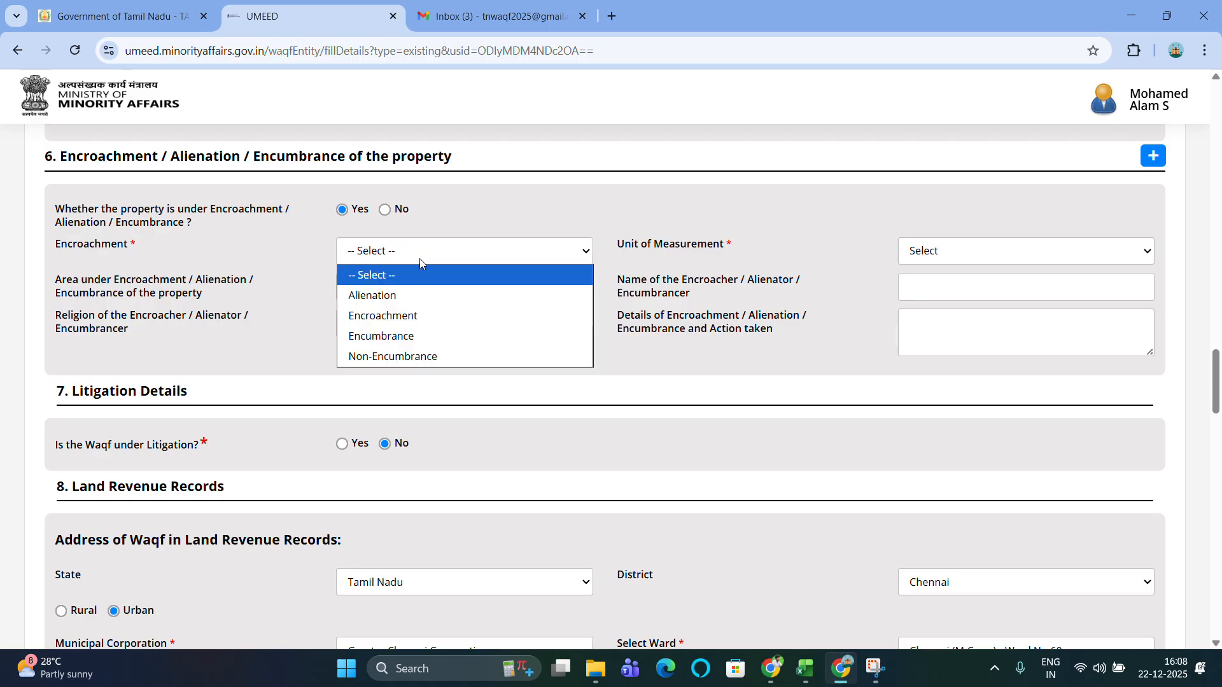
click(409, 316)
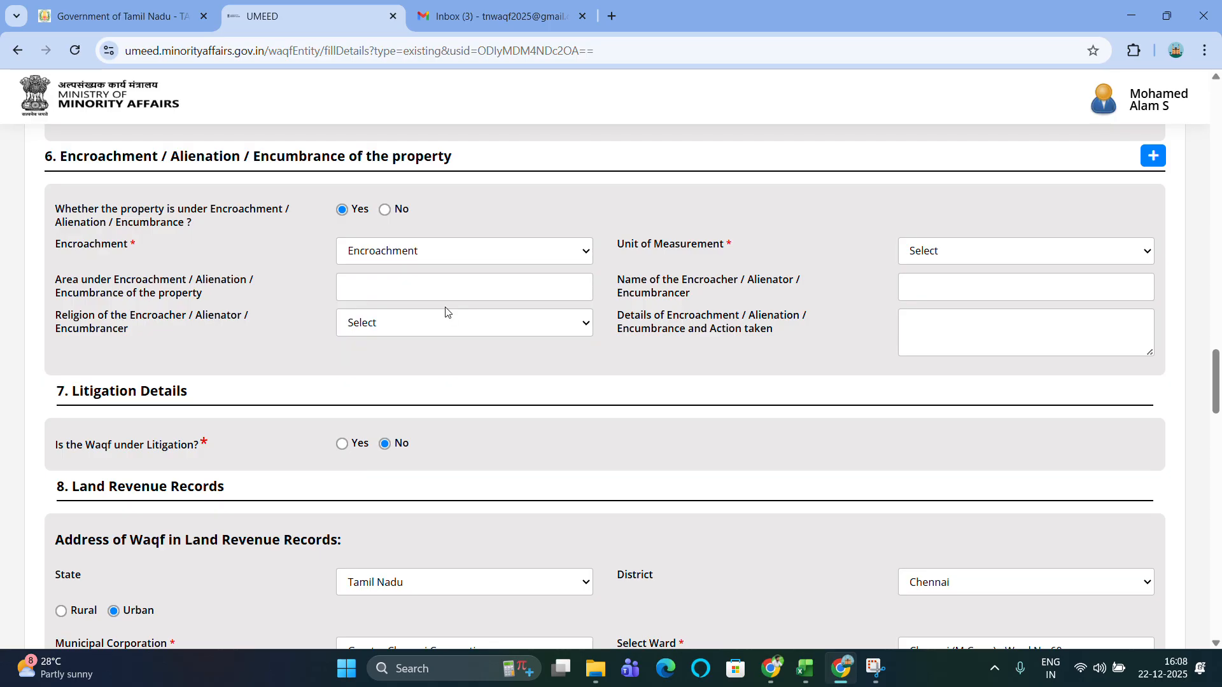
Set the encroachment area's unit of measurement to Square Feet.
click(966, 254)
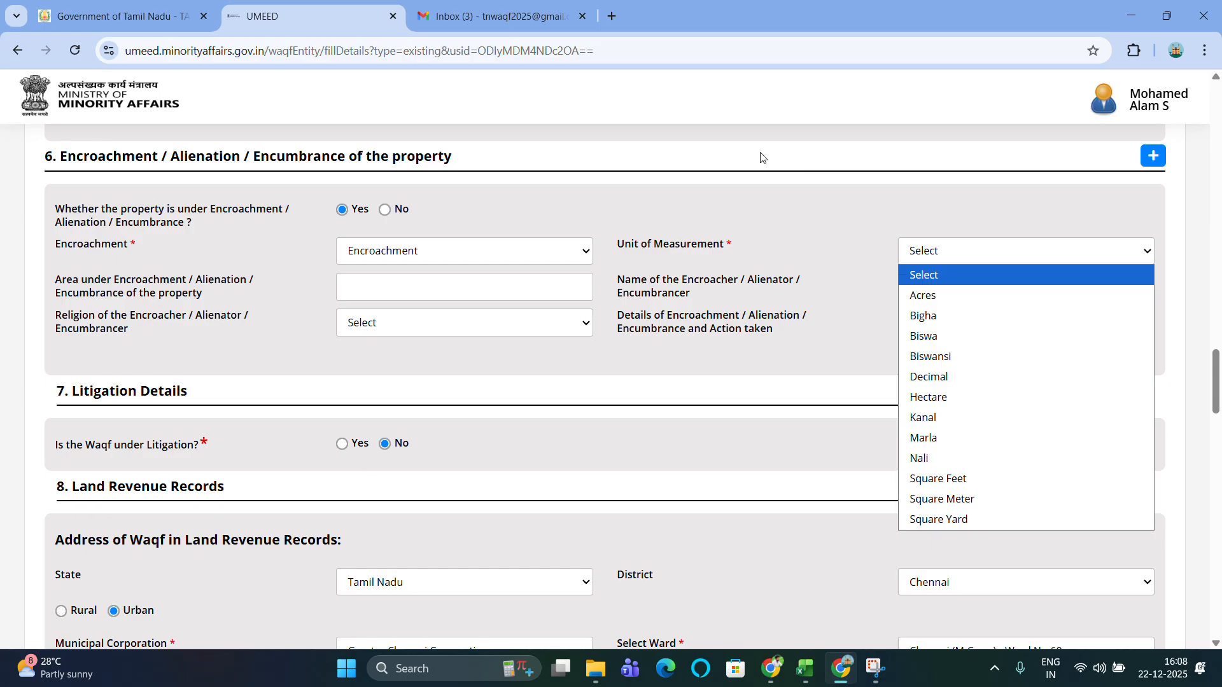
click(531, 31)
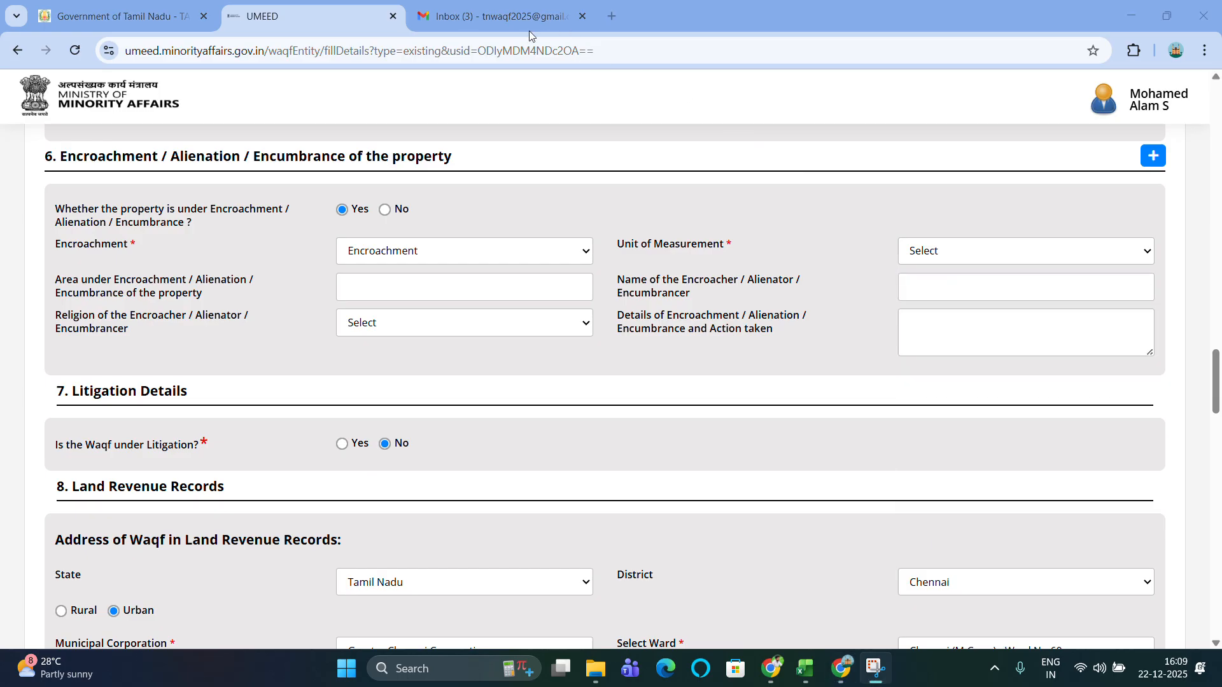
click(986, 262)
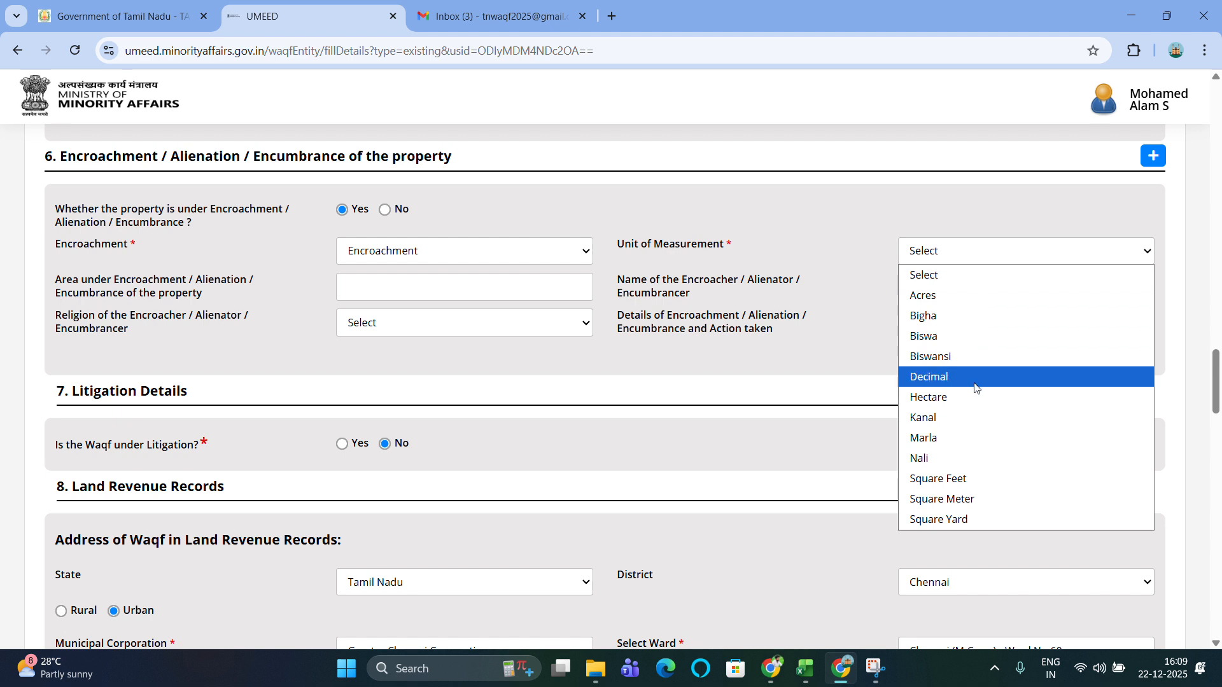
click(980, 484)
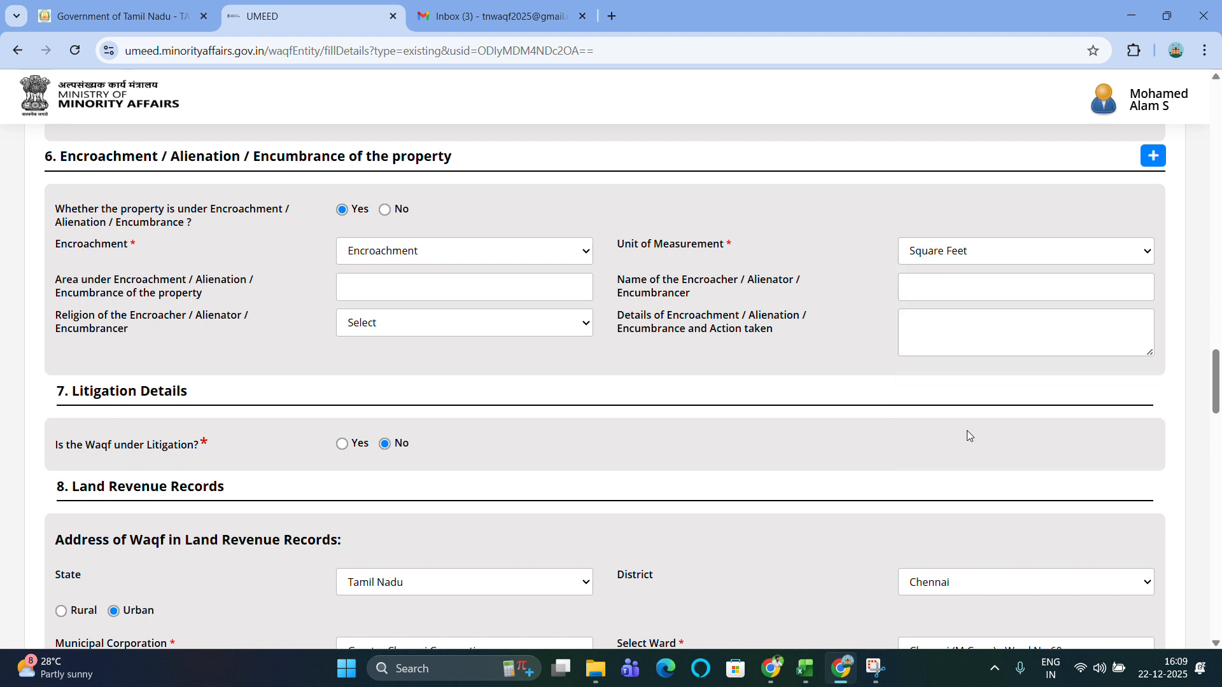
click(966, 257)
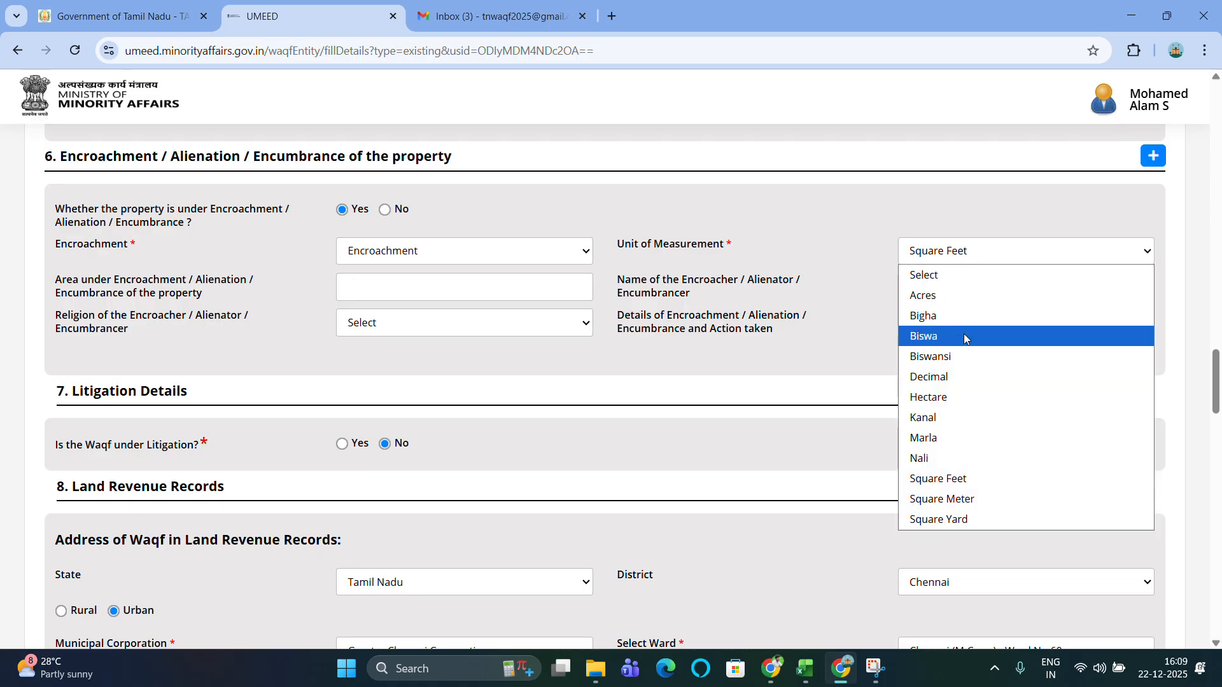
click(972, 482)
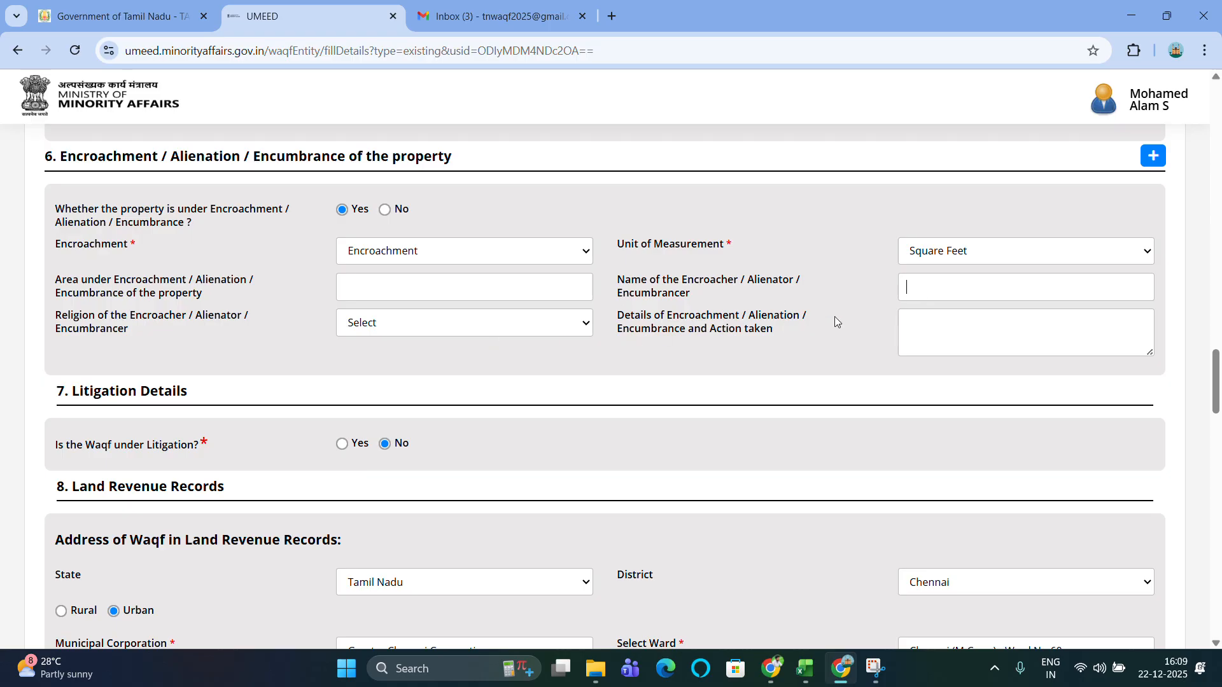
Close the encroacher religion list unused and switch the encroachment/alienation/encumbrance answer to No.
click(415, 325)
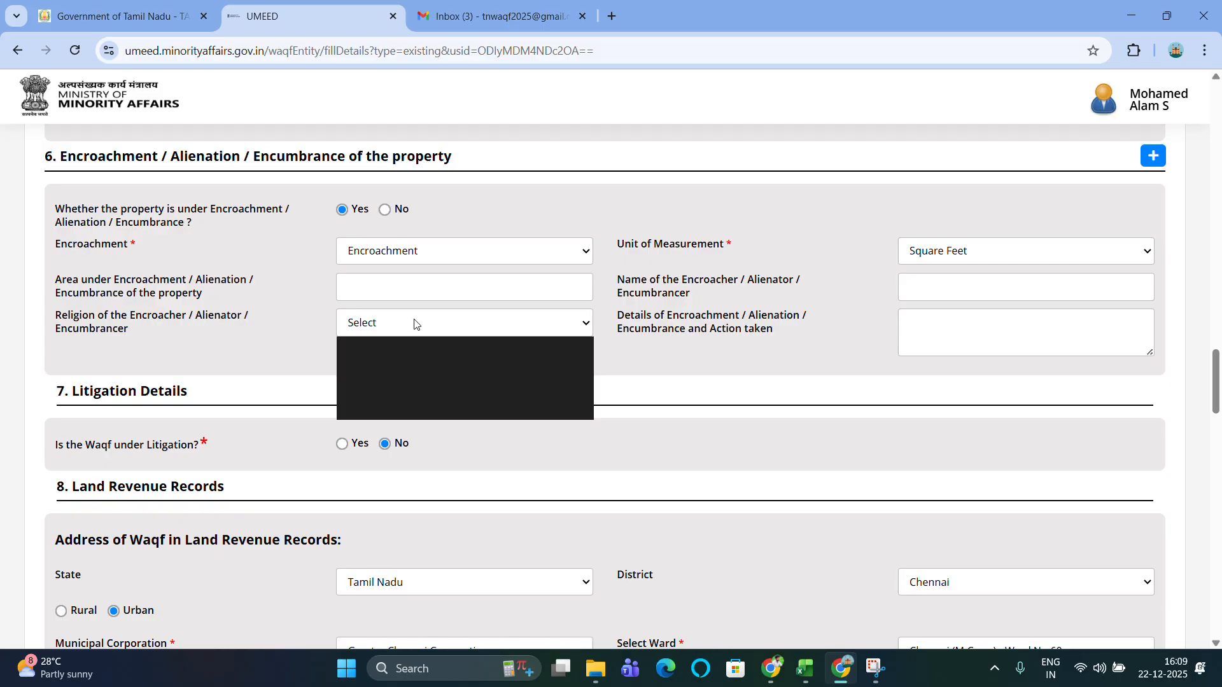
click(281, 332)
scroll(741, 355, down, 1)
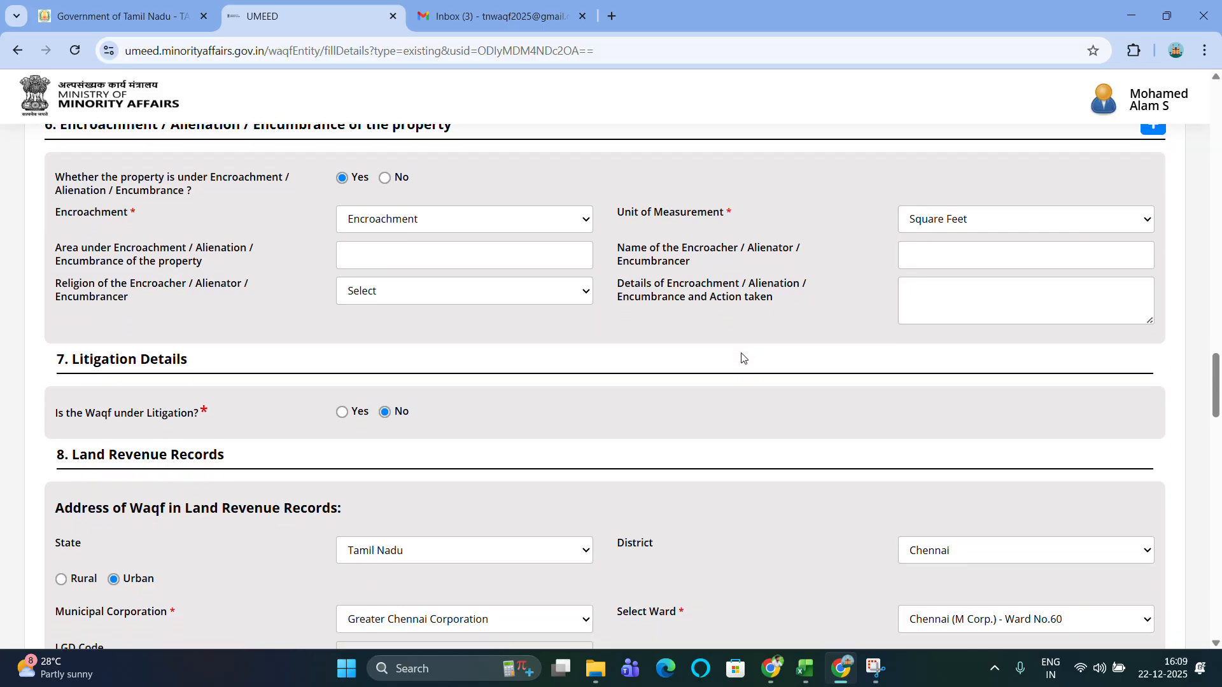
click(949, 293)
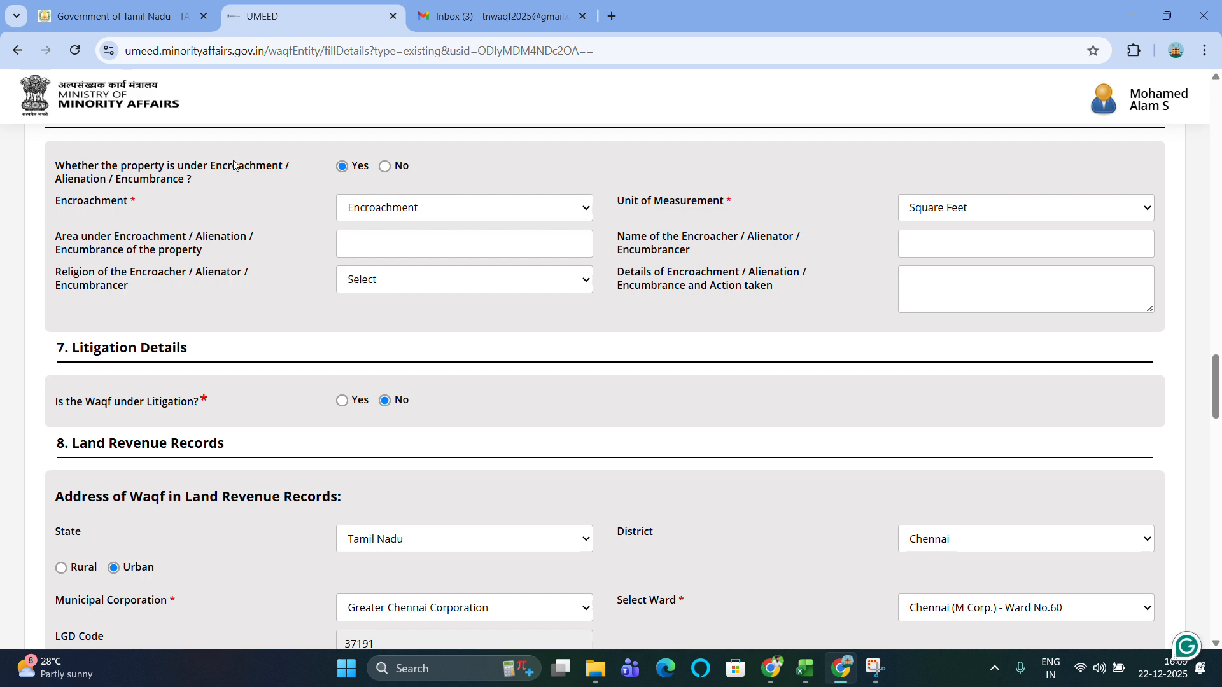
click(385, 166)
scroll(419, 245, down, 1)
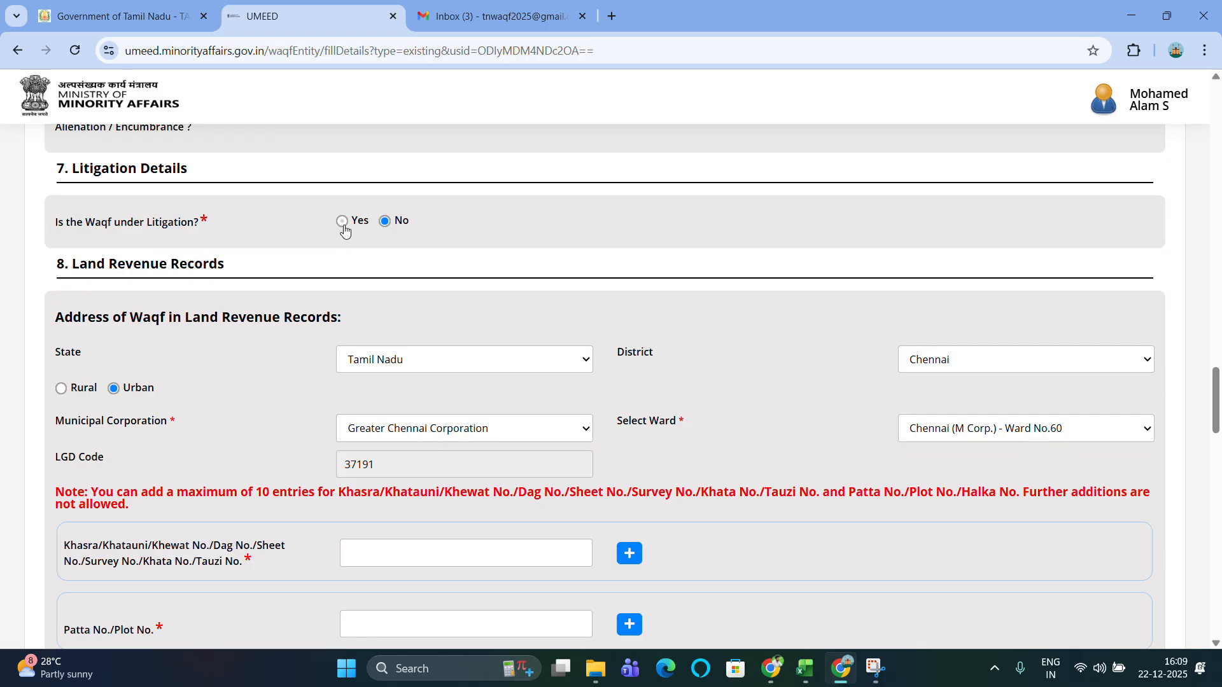
click(343, 224)
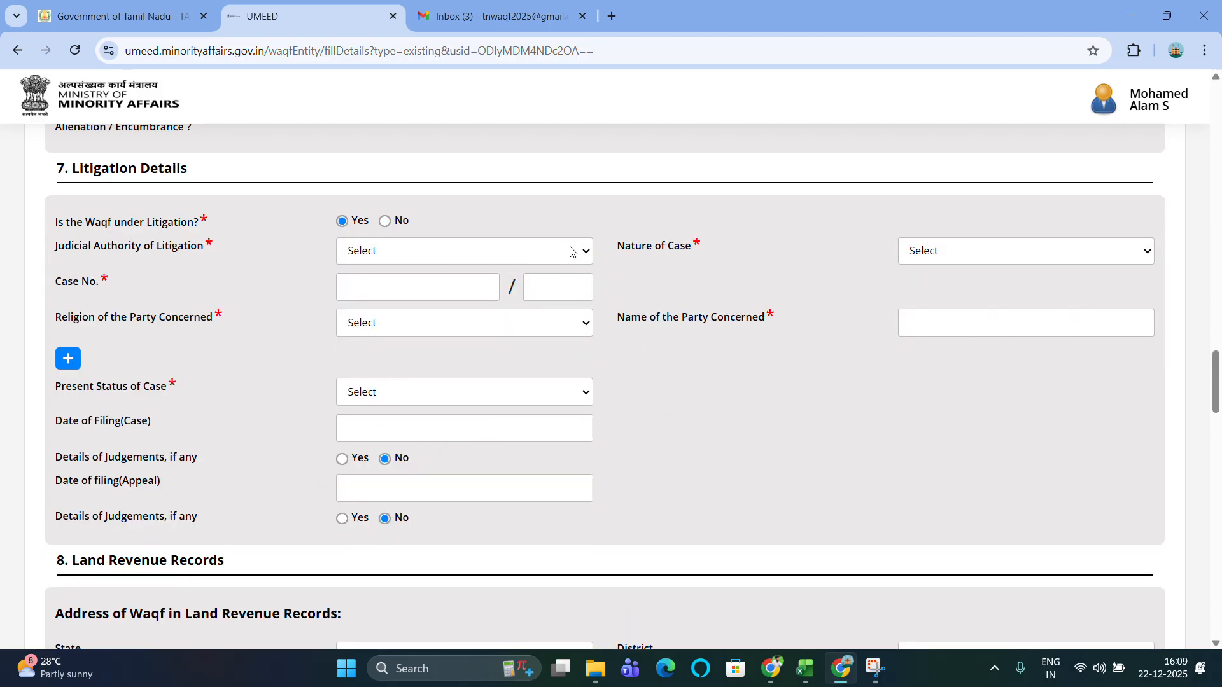
scroll(570, 251, down, 1)
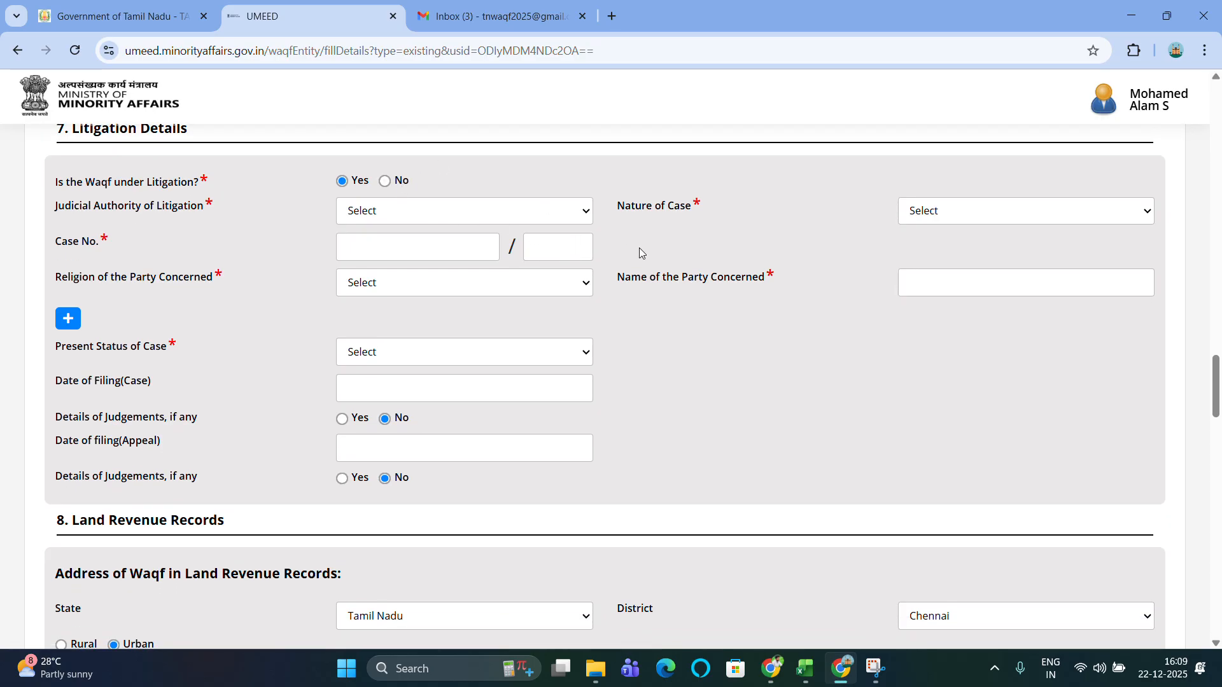
click(428, 214)
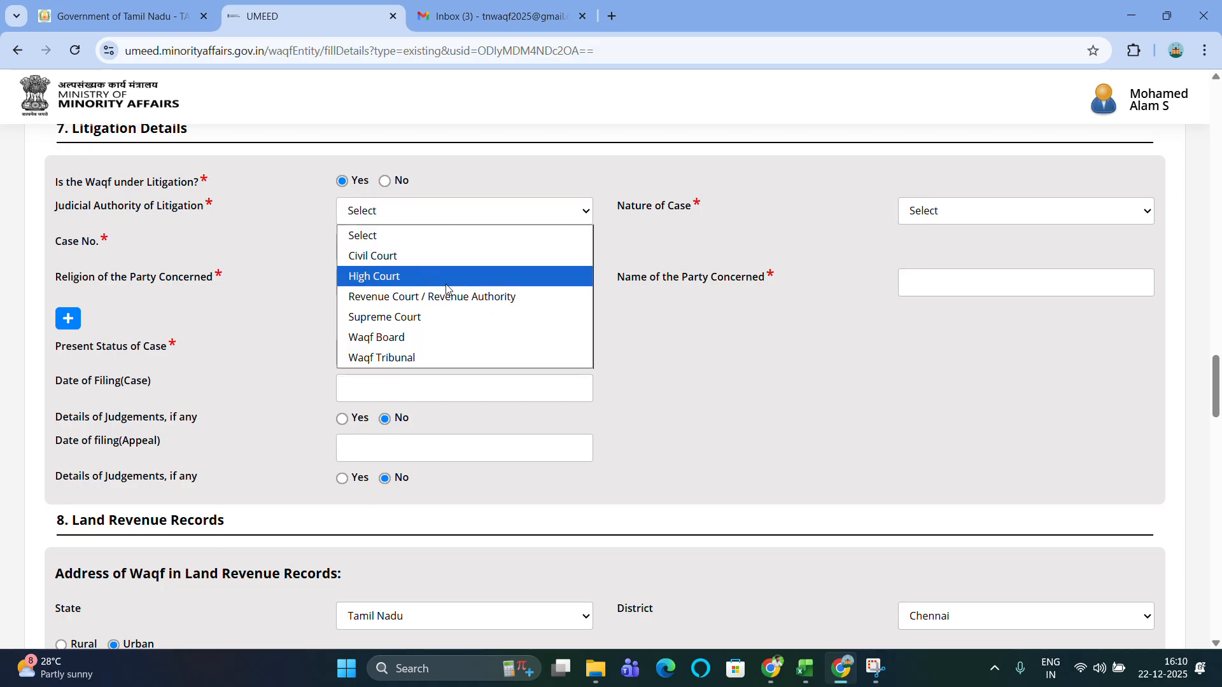
click(682, 365)
click(987, 212)
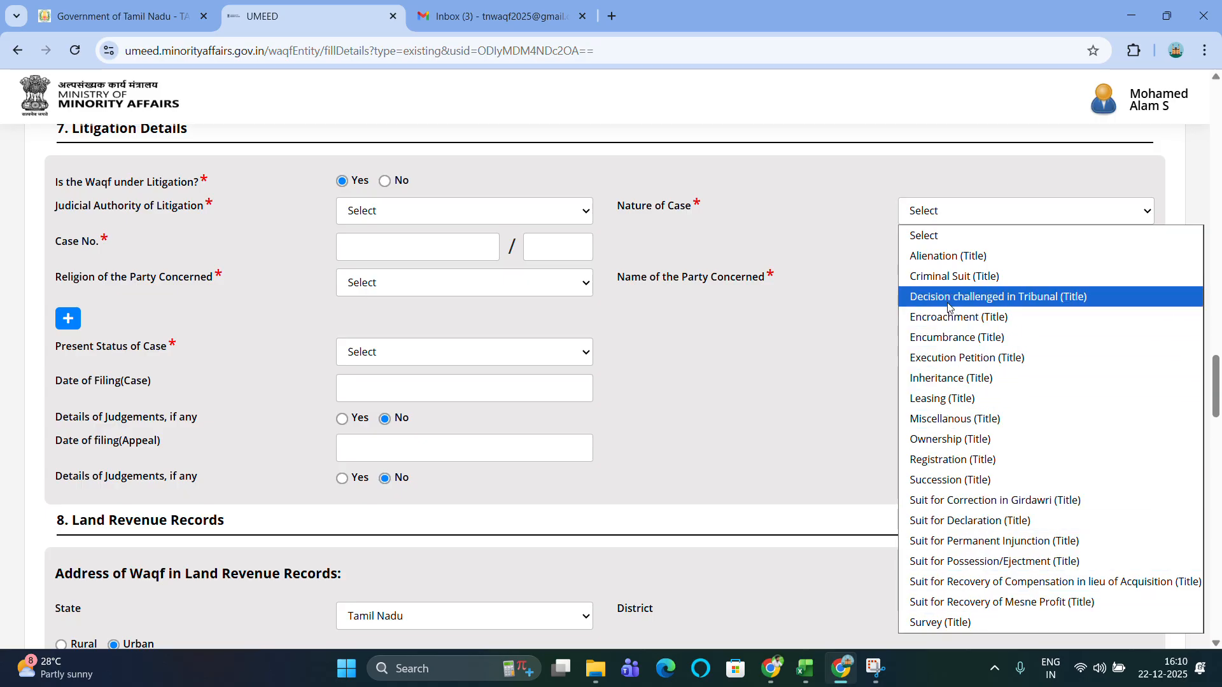
click(766, 357)
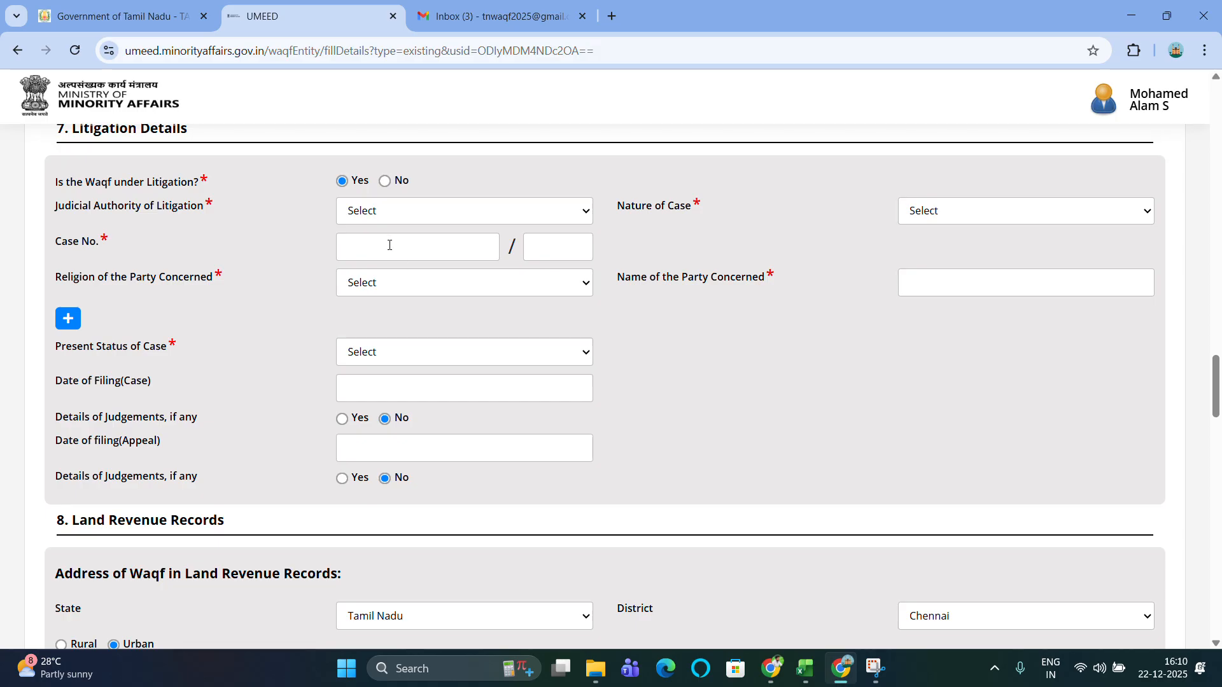
click(555, 255)
click(964, 287)
click(74, 323)
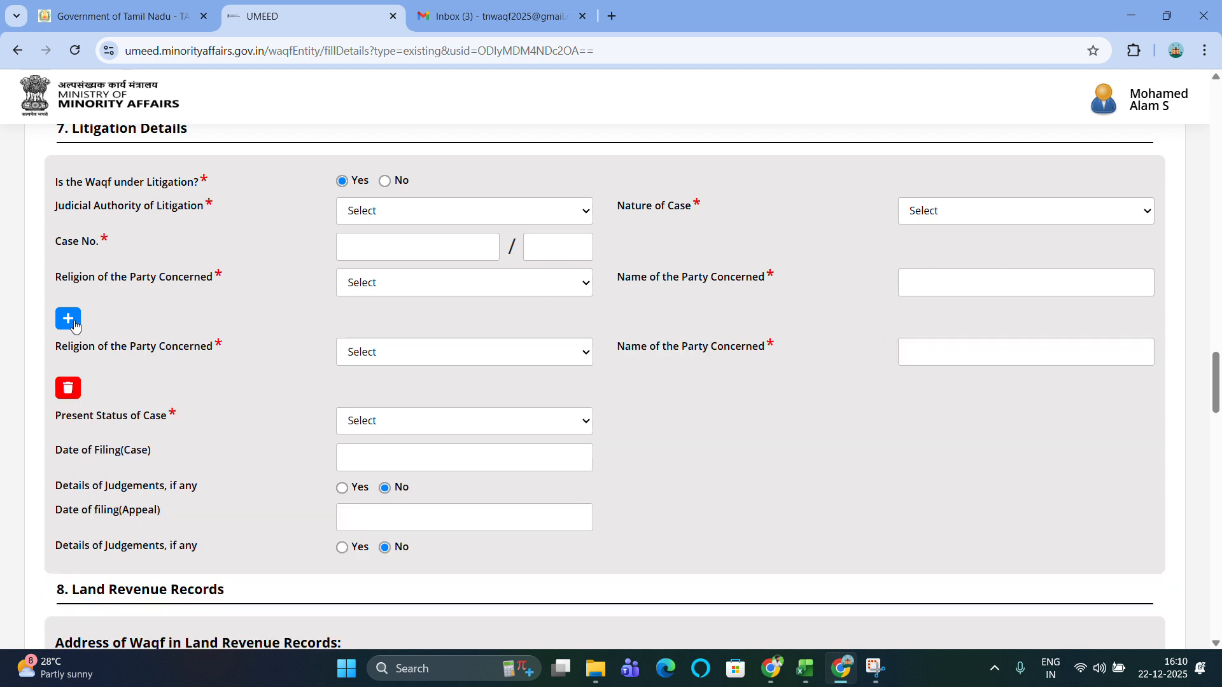
click(72, 387)
click(471, 363)
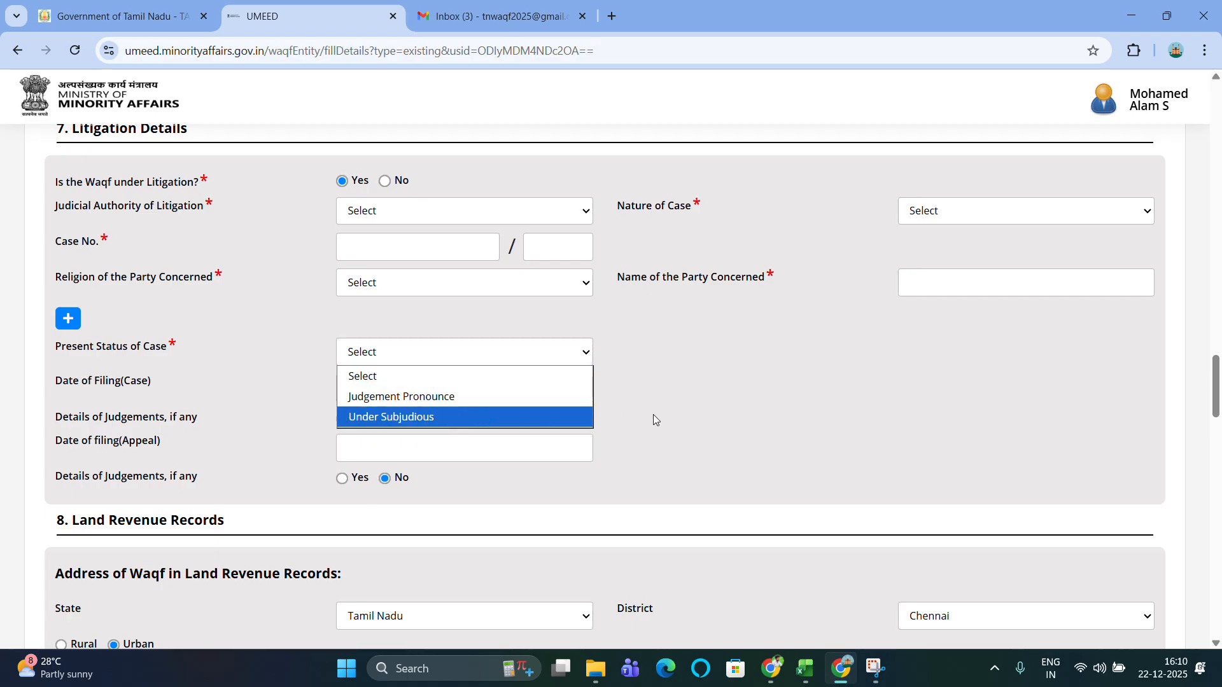
click(712, 390)
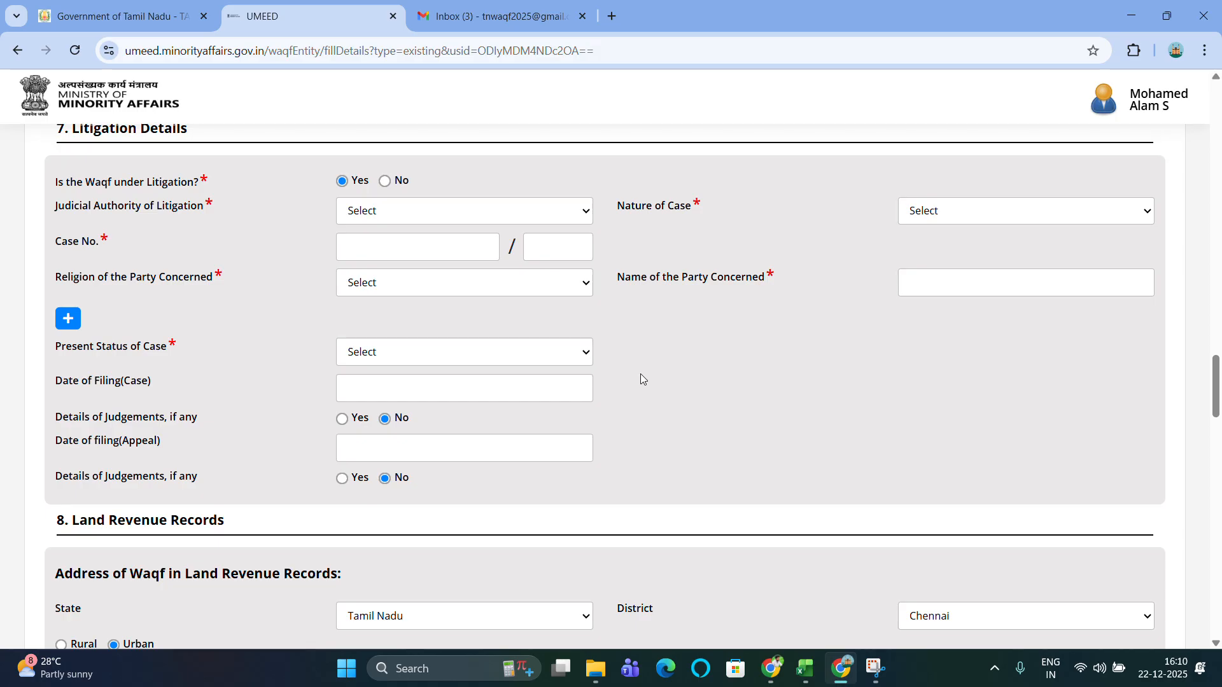
scroll(640, 376, down, 1)
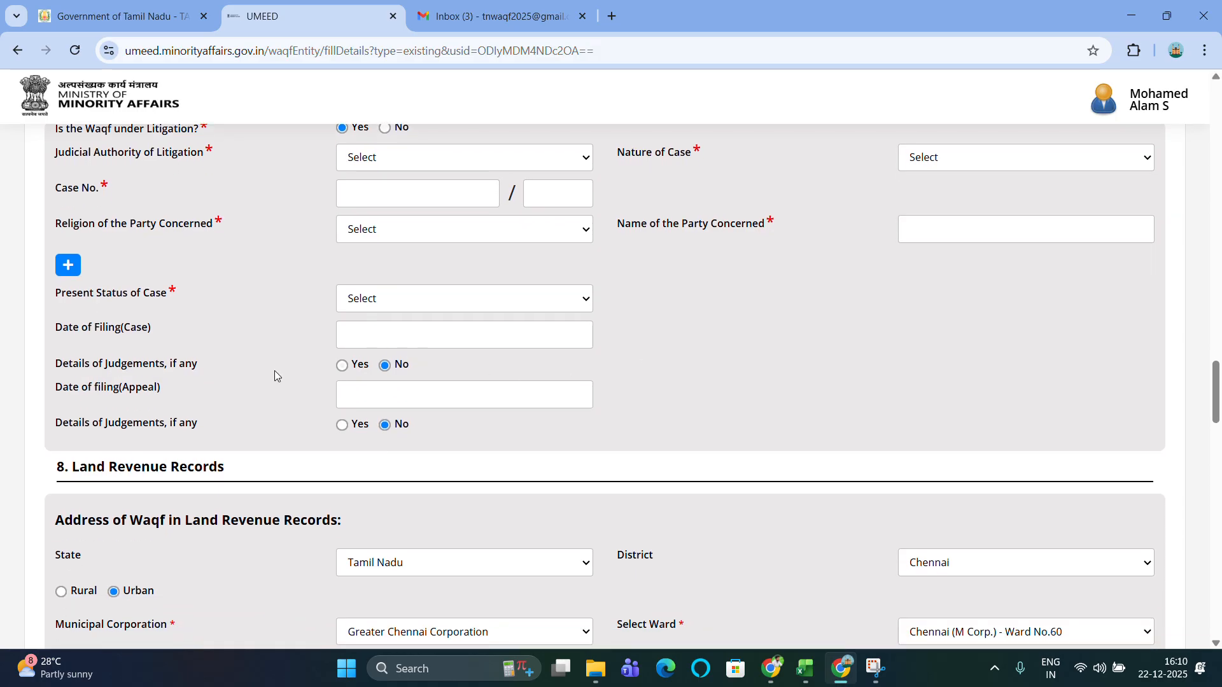
scroll(455, 376, down, 1)
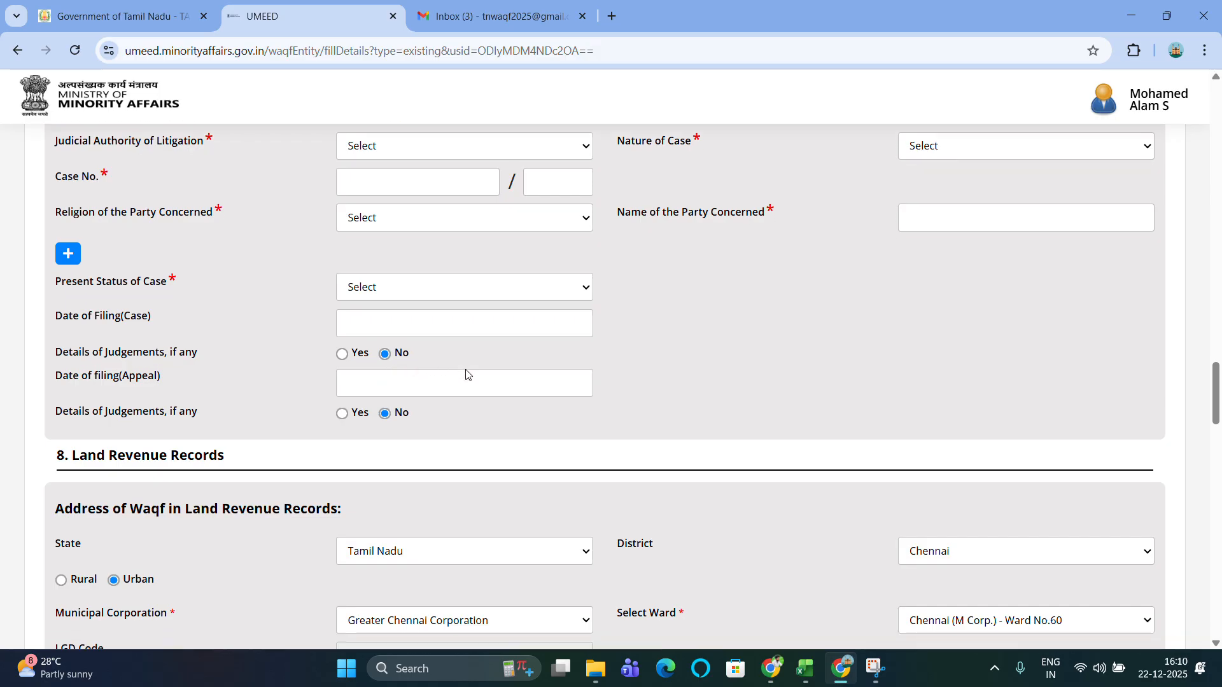
click(343, 354)
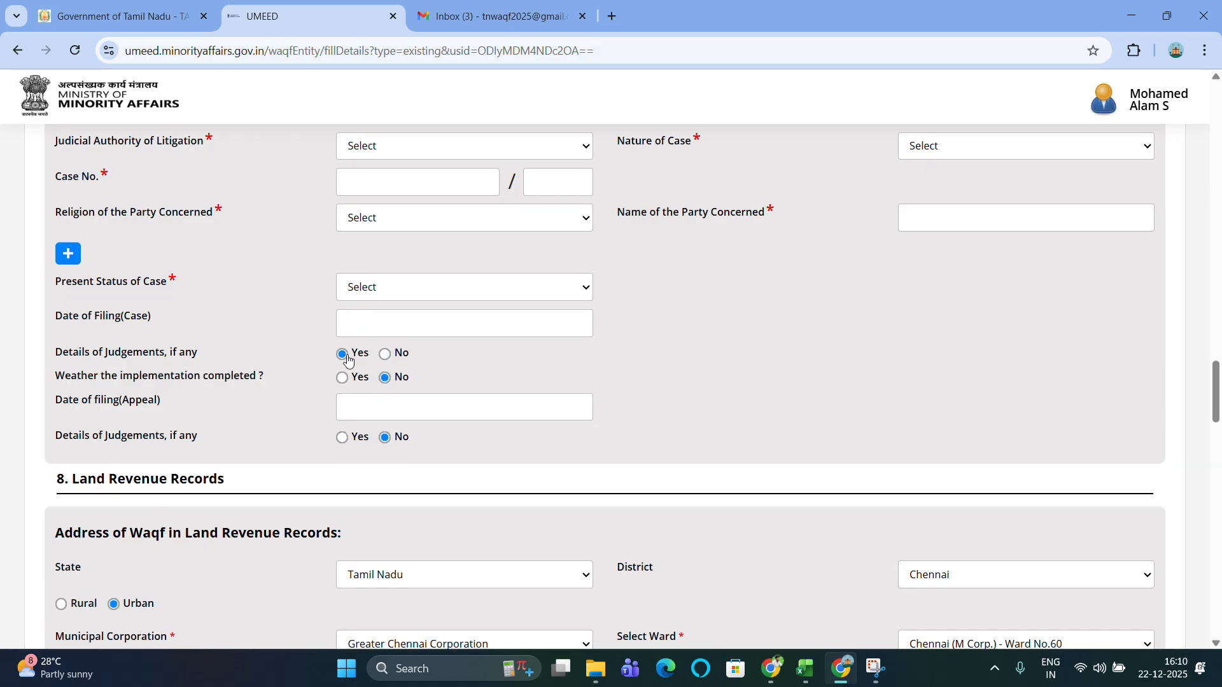
click(387, 353)
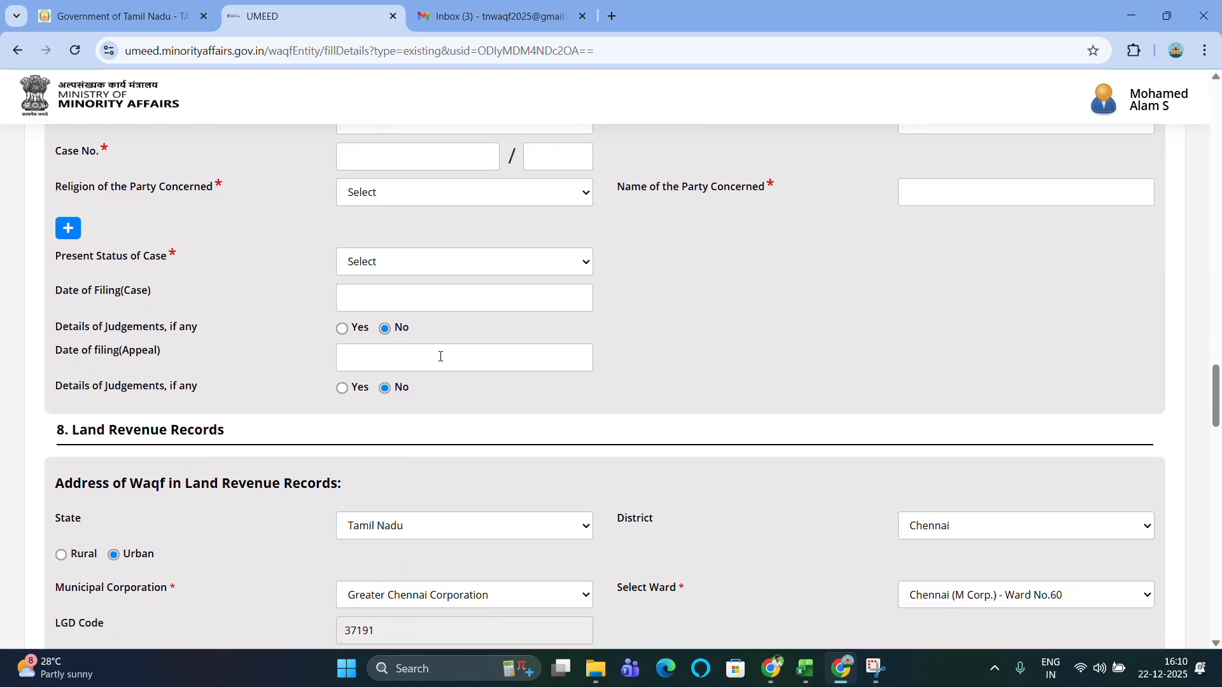
scroll(551, 346, up, 2)
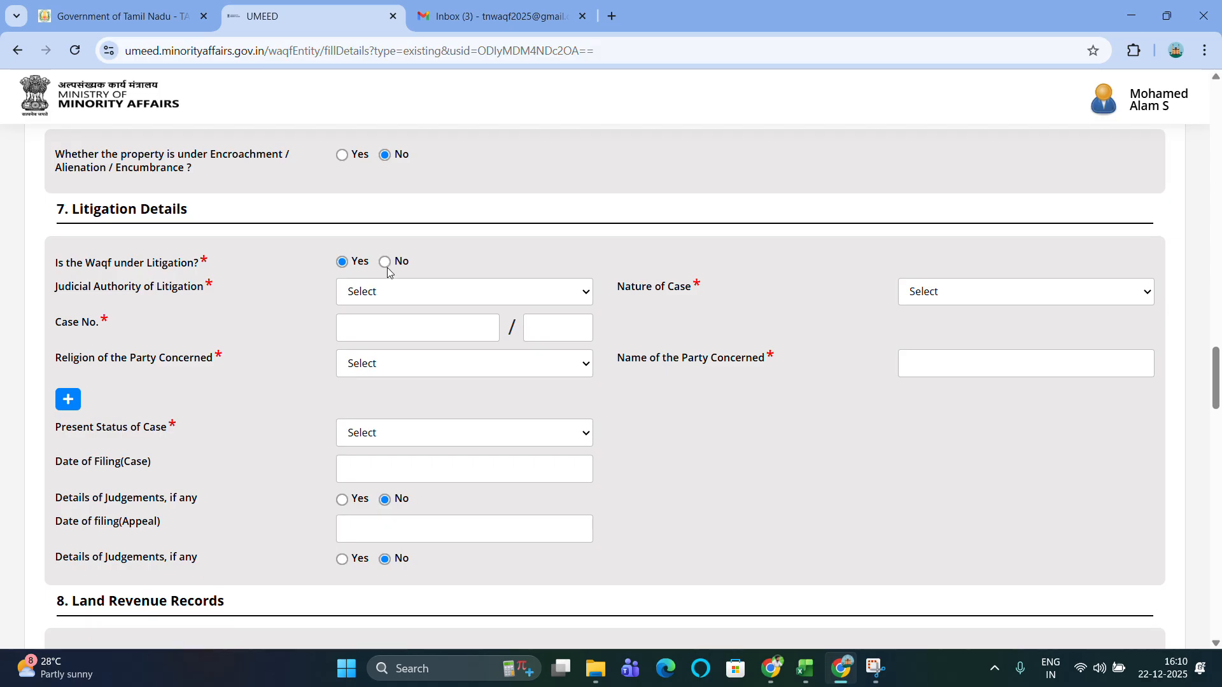
click(387, 267)
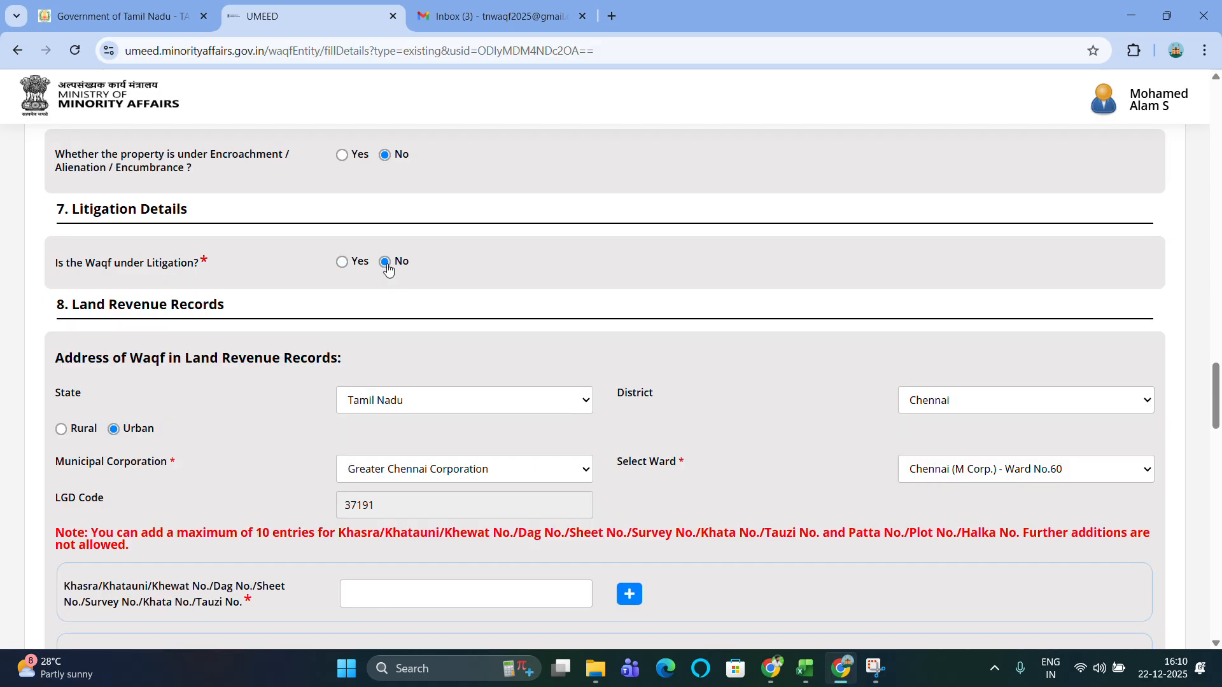
Enter Khasra/survey number 1200 and Patta/Plot number 45.
scroll(388, 269, down, 2)
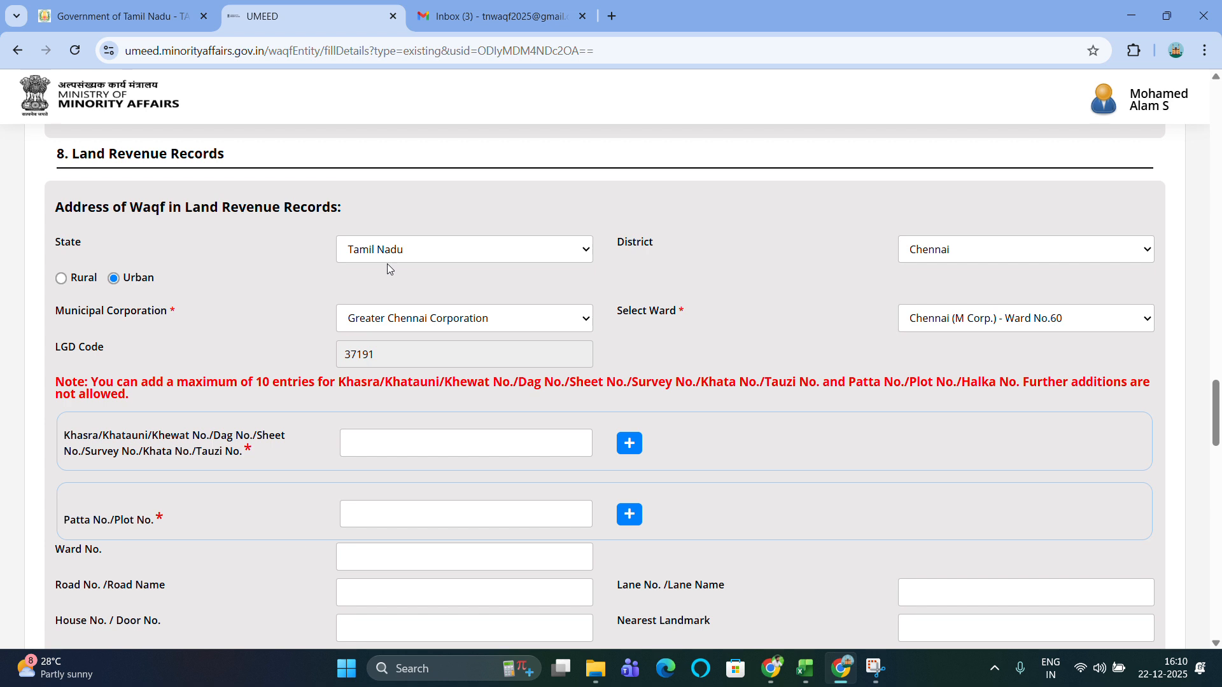
scroll(387, 263, down, 1)
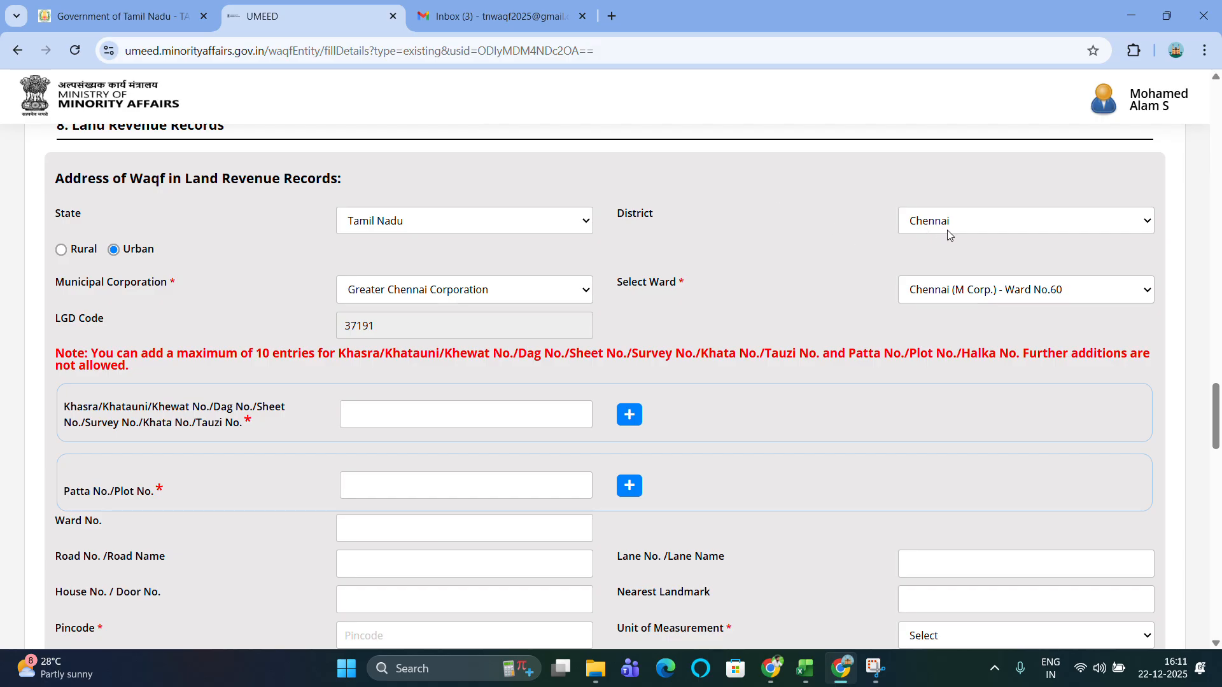
scroll(712, 289, down, 3)
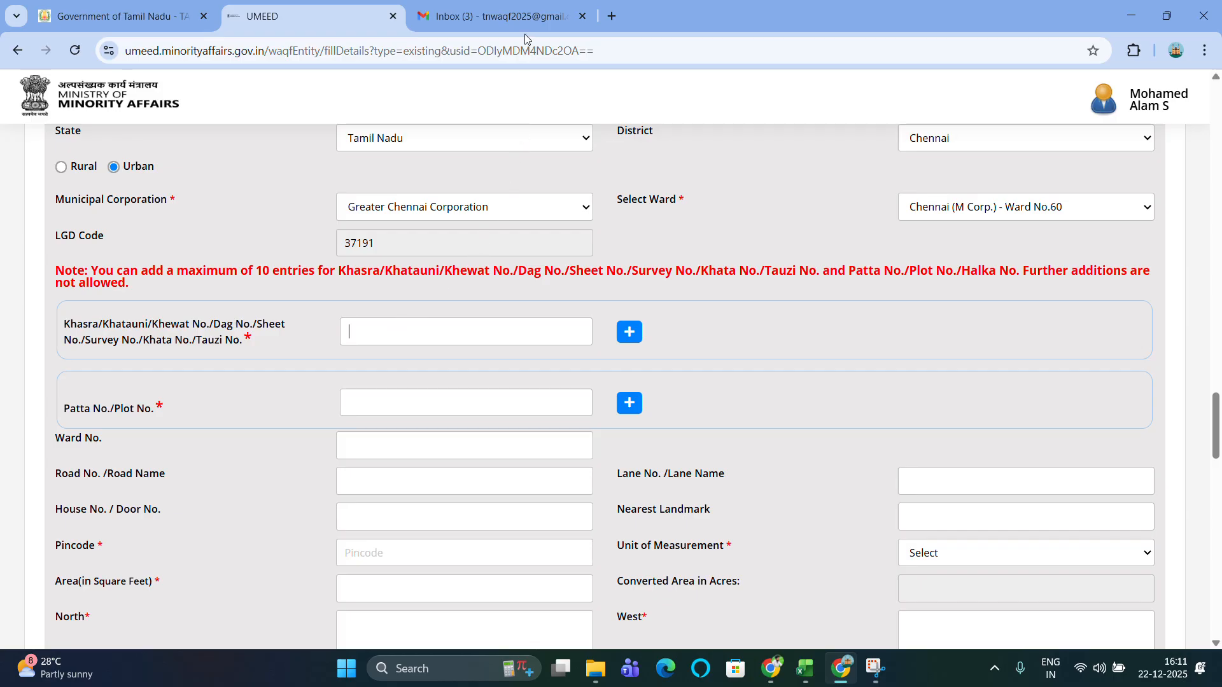
scroll(405, 261, down, 1)
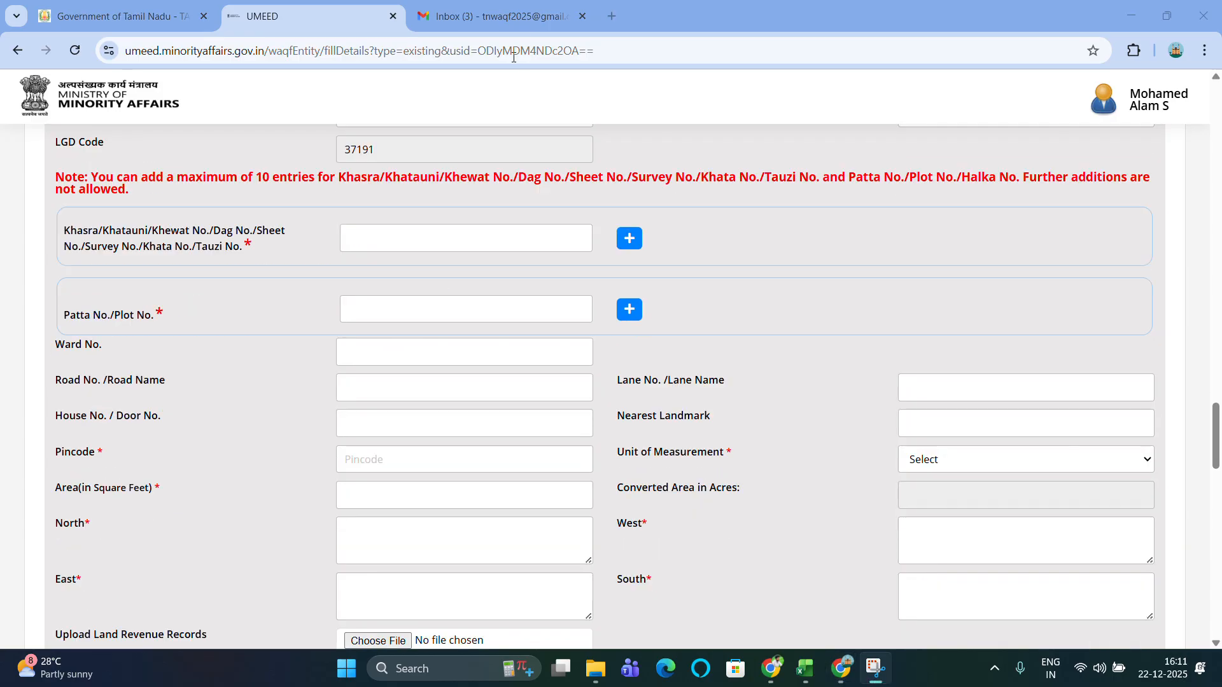
click(364, 239)
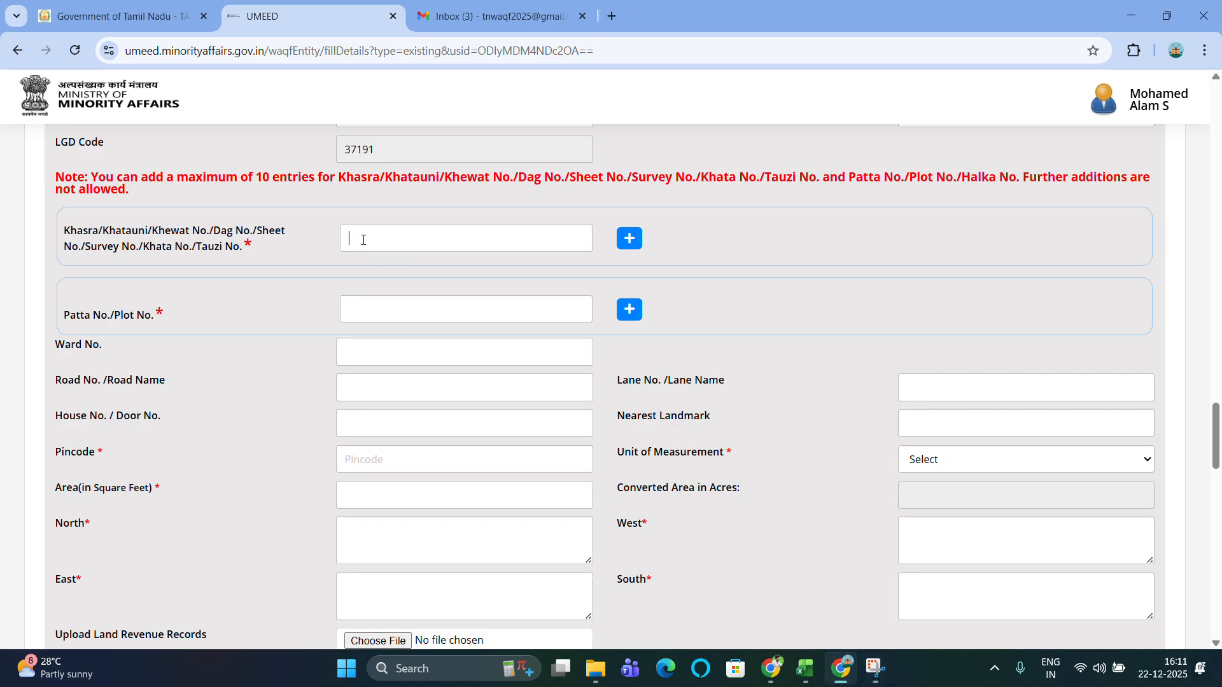
text(1200)
scroll(466, 140, up, 1)
click(386, 326)
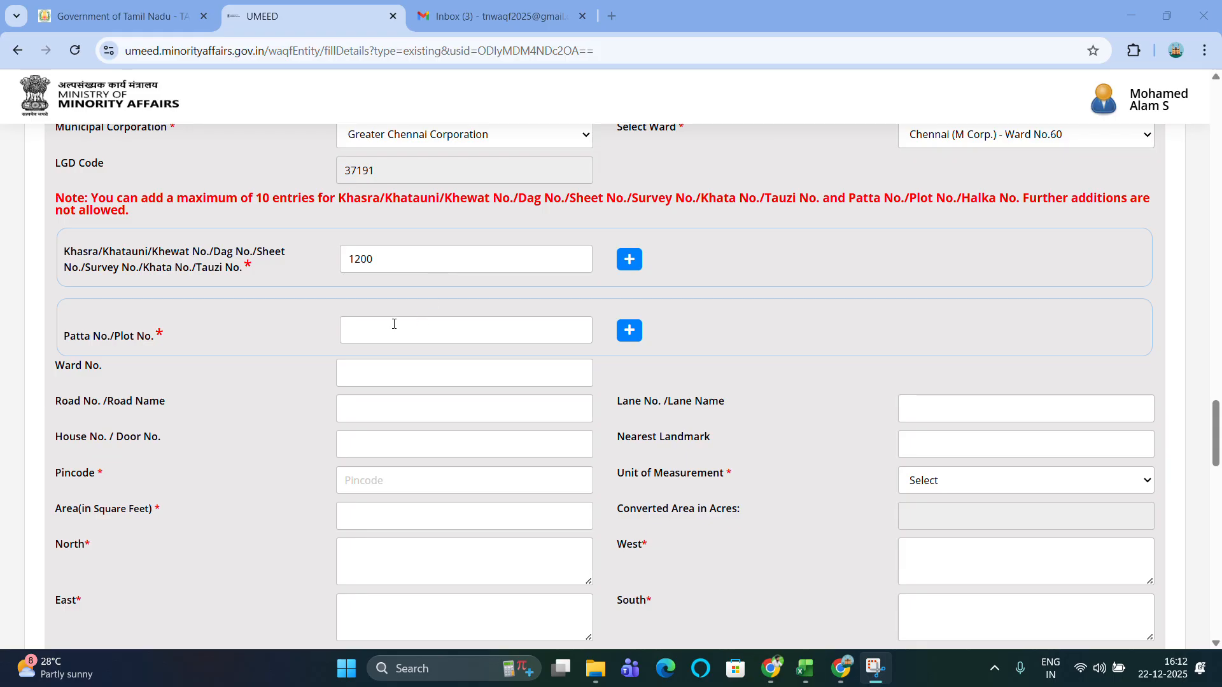
text(4)
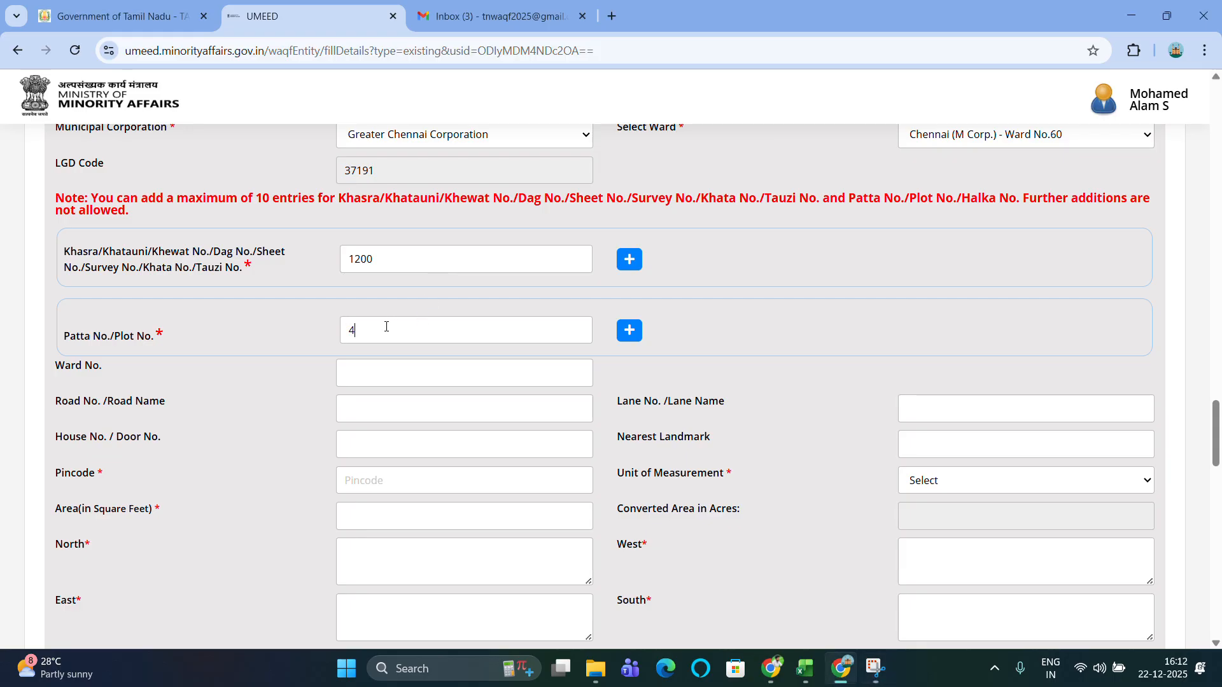
text(5)
Enter lane name 'Jafar syrang street' and fill in the house/door number.
scroll(386, 326, down, 1)
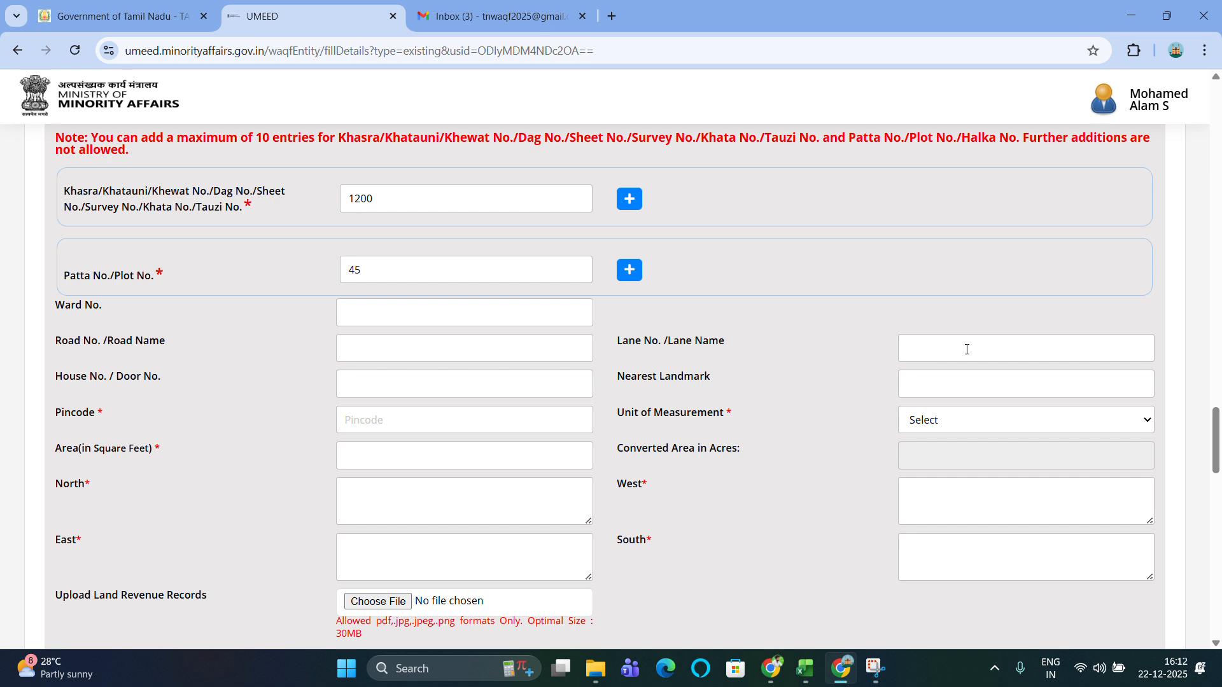
click(537, 391)
text(12)
key(BackSpace)
key(BackSpace)
Set nearest landmark to 'Egmore lassi shope' and pincode to 600008.
click(940, 384)
text(Egmore lassi shope)
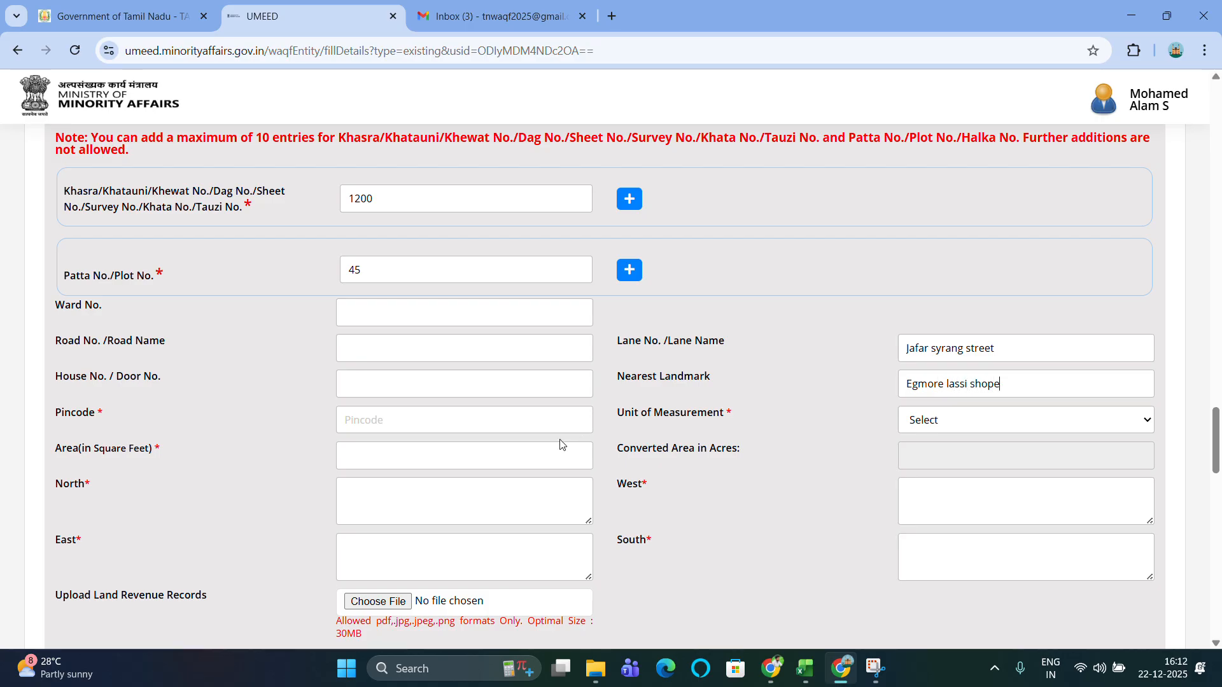
click(457, 421)
text(600008)
Set the unit of measurement to Square Feet and the area to 1200.
click(985, 432)
click(998, 355)
scroll(713, 458, down, 1)
click(447, 441)
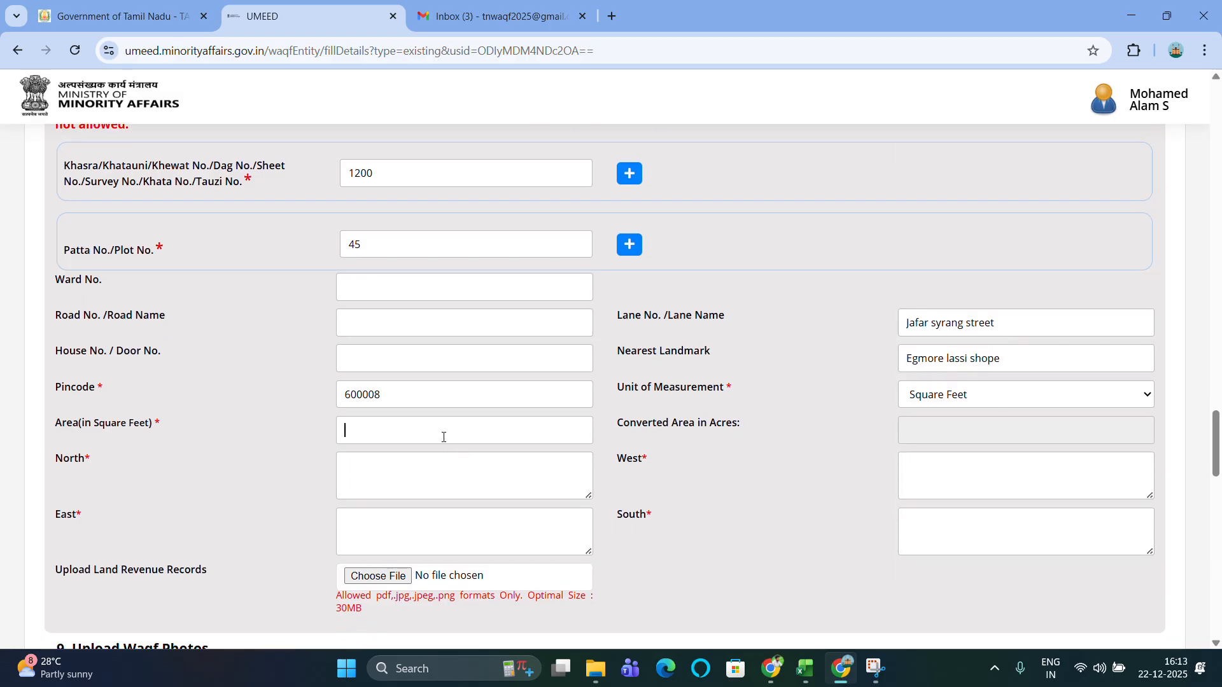
text(1200)
Set the north boundary to 'Residential building' and the west boundary to 'Main Road'.
scroll(872, 394, down, 1)
scroll(524, 404, down, 1)
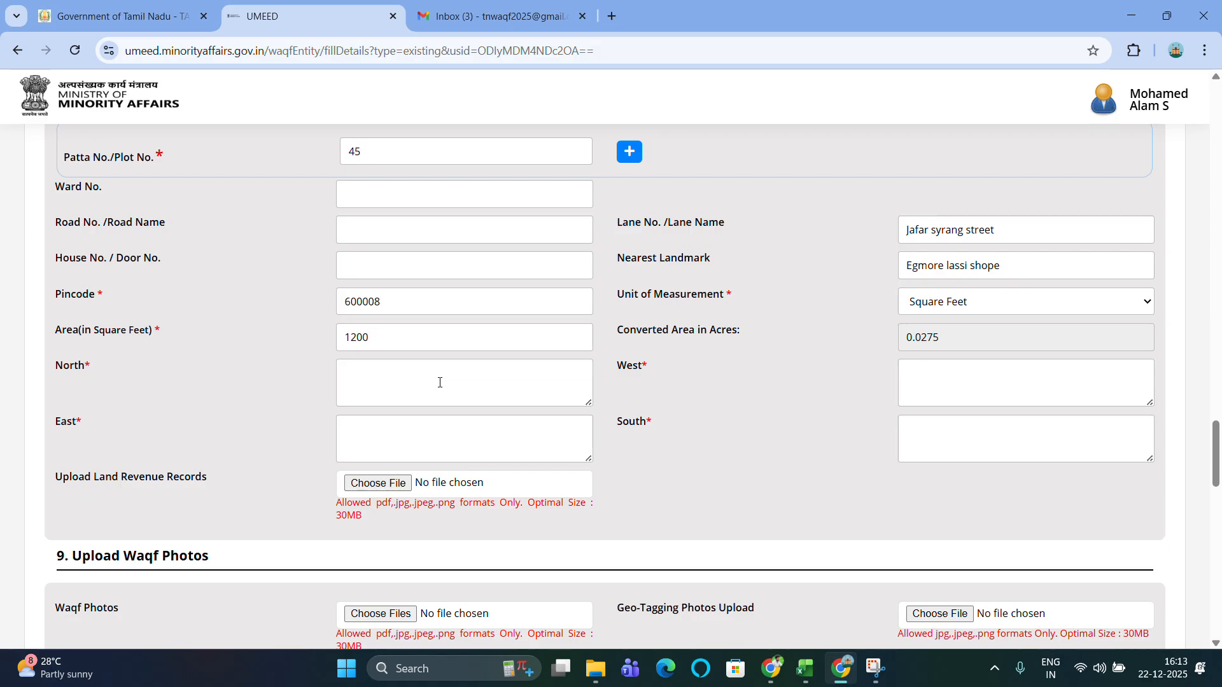
click(440, 382)
text(Re)
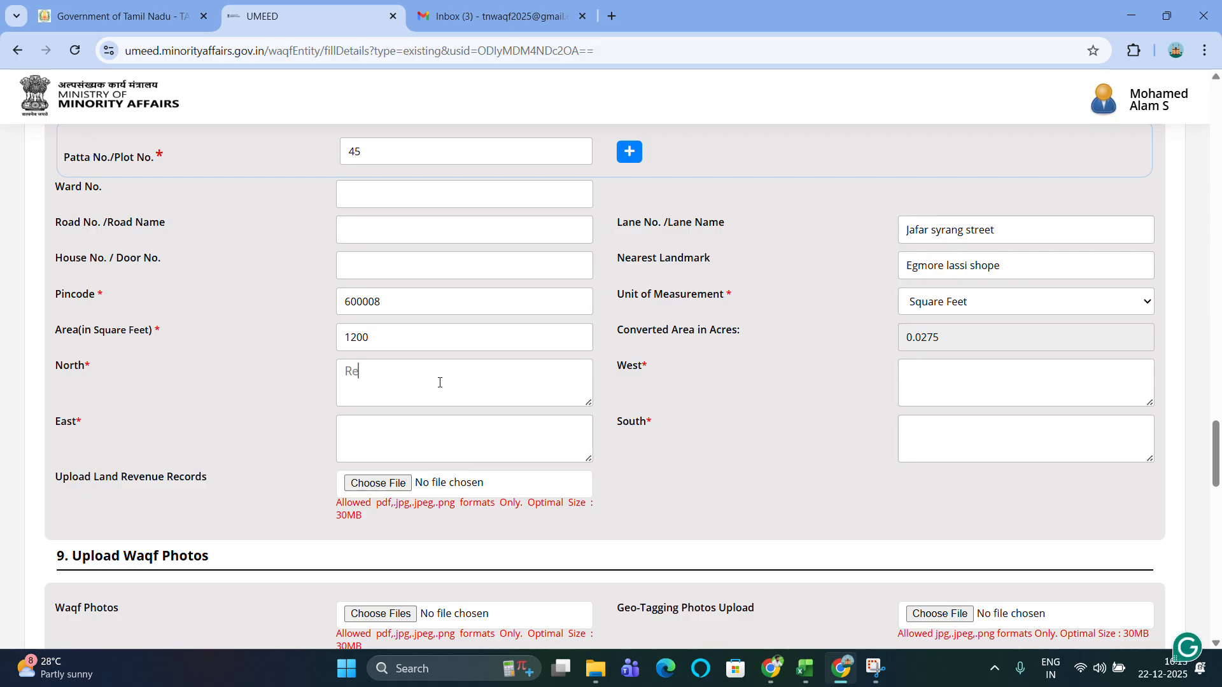
text(sidentual)
key(BackSpace)
key(BackSpace)
key(BackSpace)
key(BackSpace)
text(tial buolding)
key(BackSpace)
key(BackSpace)
key(BackSpace)
key(BackSpace)
key(BackSpace)
key(BackSpace)
text(ilding)
text(Mian)
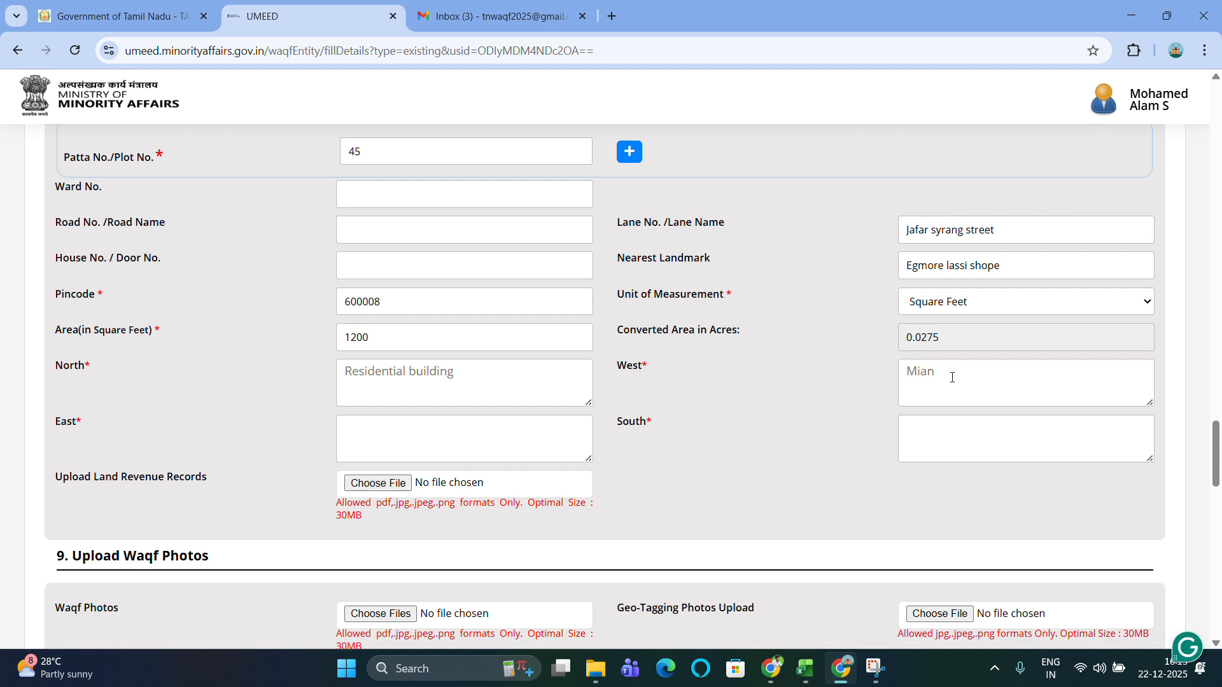
key(BackSpace)
key(BackSpace)
key(BackSpace)
text(ain Road)
Set the east boundary to 'Commercial building' and the south boundary to 'Vacant land'.
click(371, 435)
text(Commercial building)
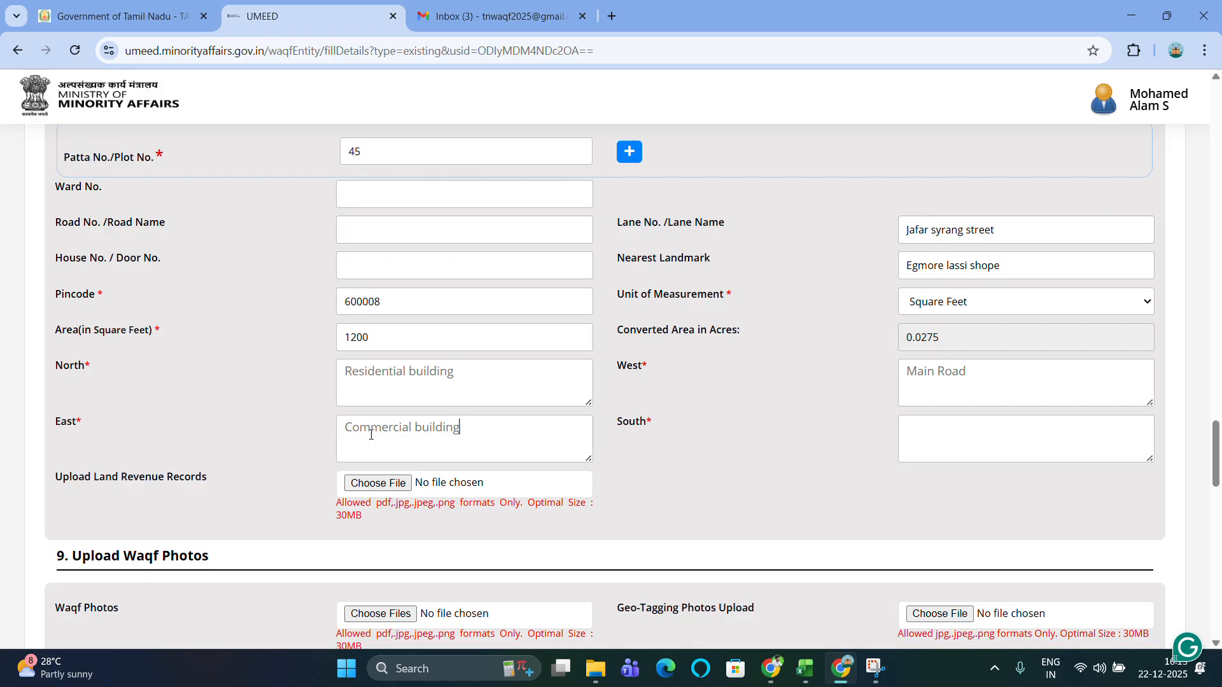
click(900, 420)
text(Vacant land)
click(525, 34)
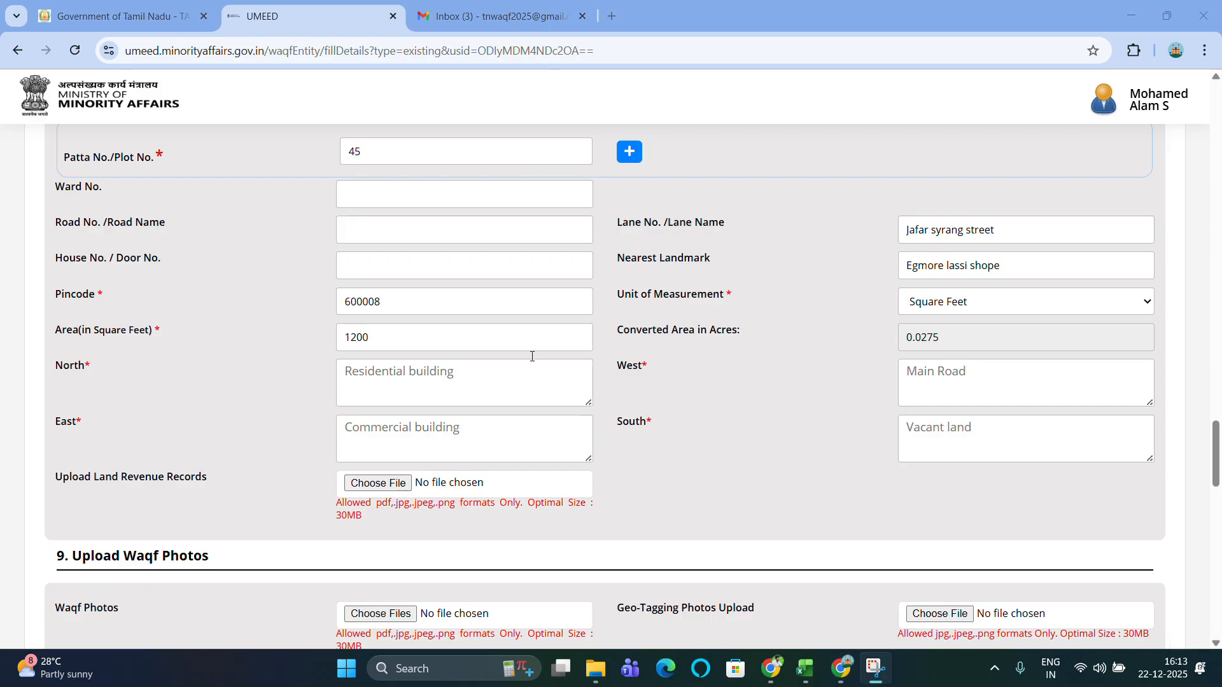
scroll(376, 477, down, 1)
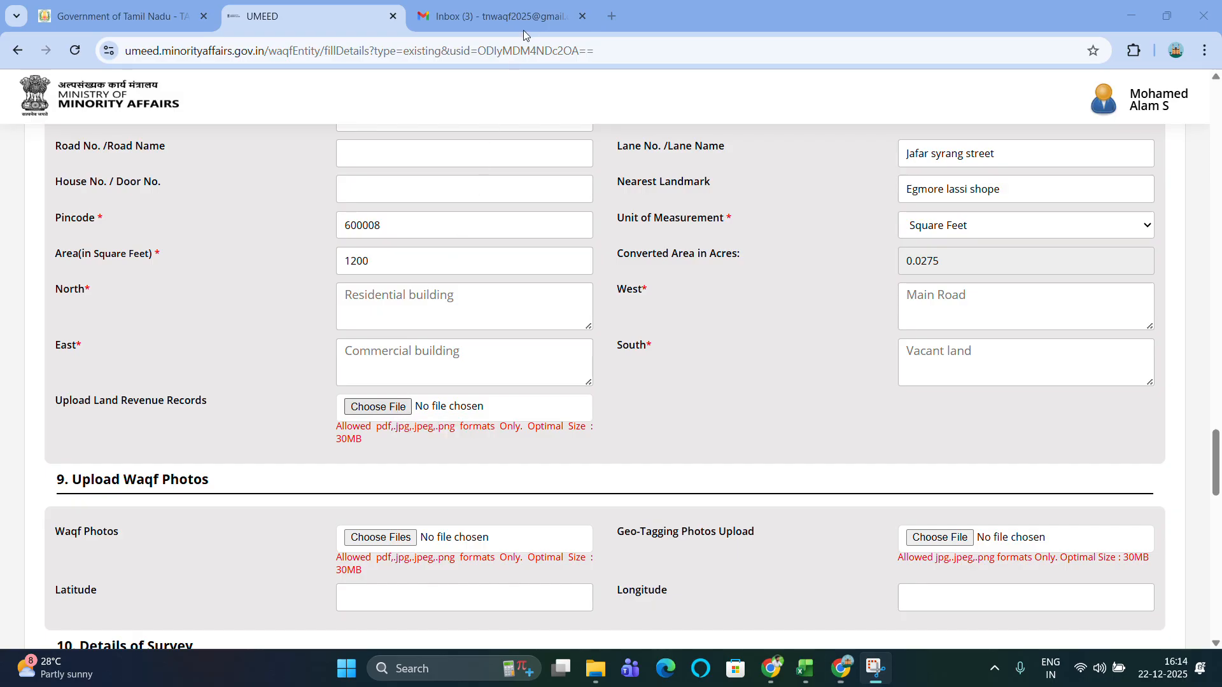
Attach Pattacopy.pdf from Downloads as the land revenue record.
click(374, 408)
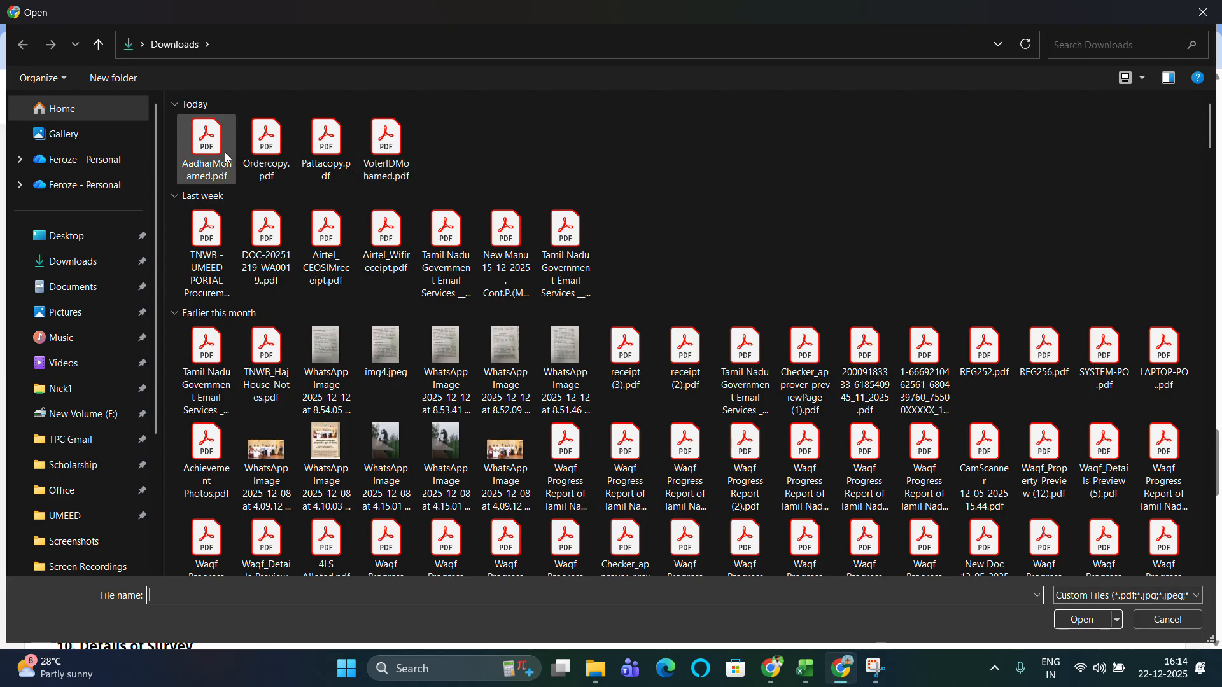
double_click(326, 151)
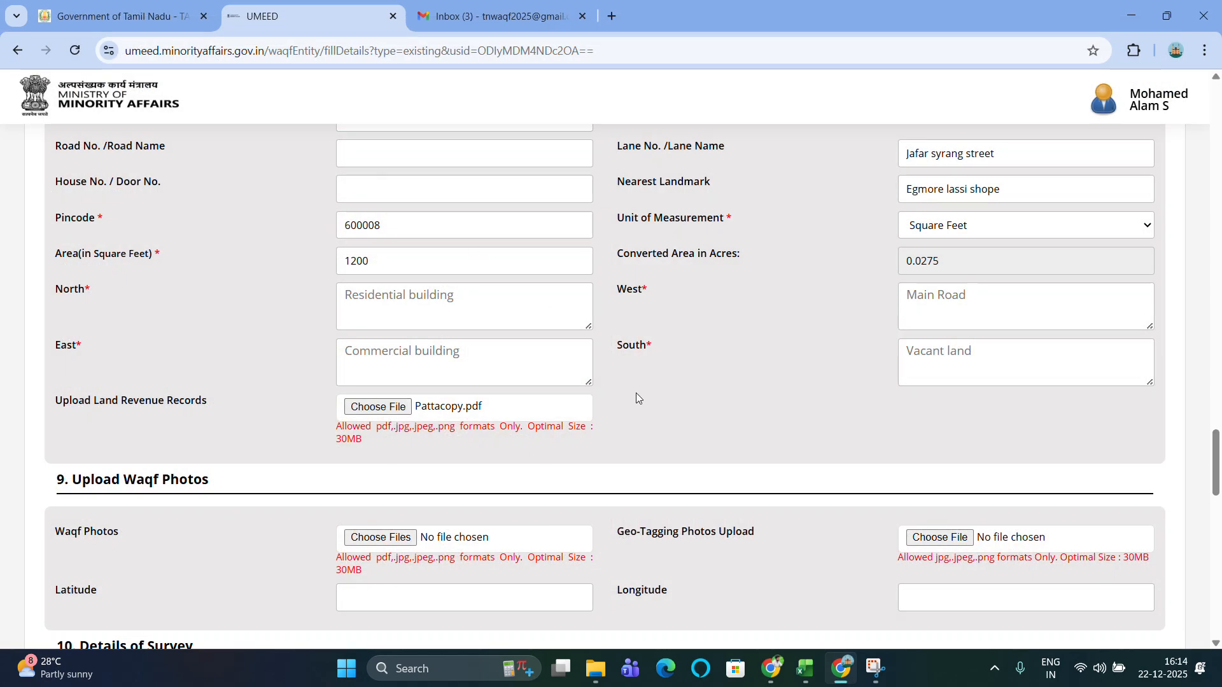
scroll(636, 395, down, 5)
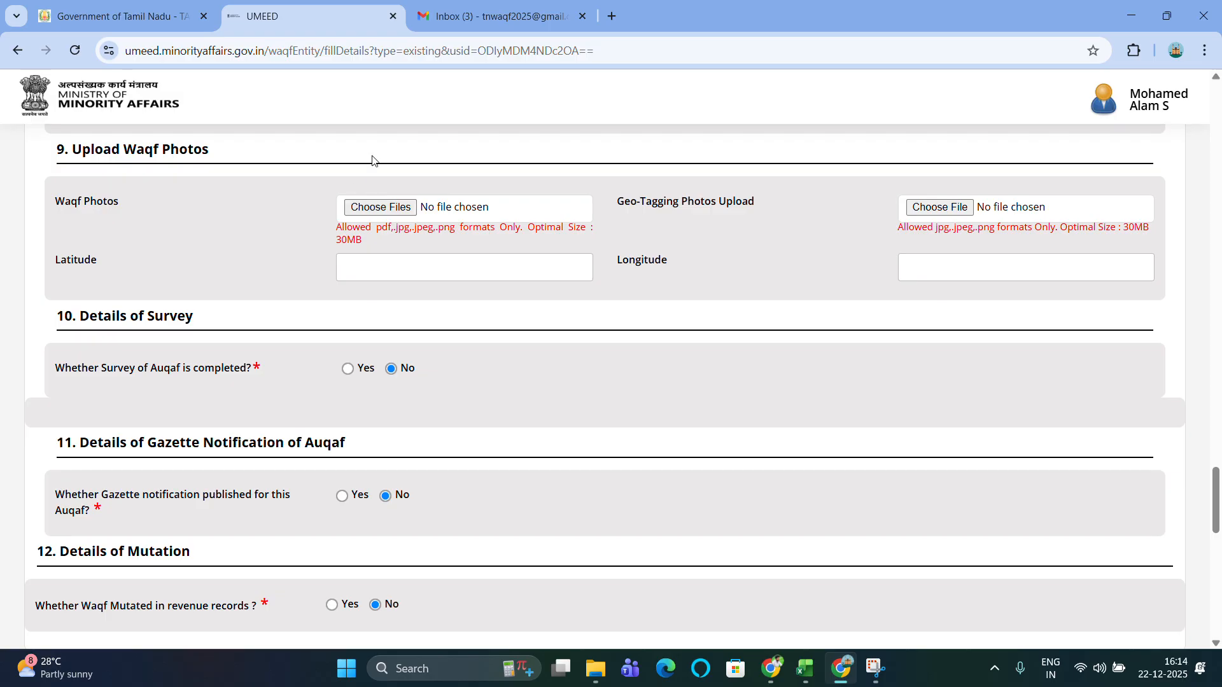
Open the waqf photos file picker without uploading any photo.
click(394, 213)
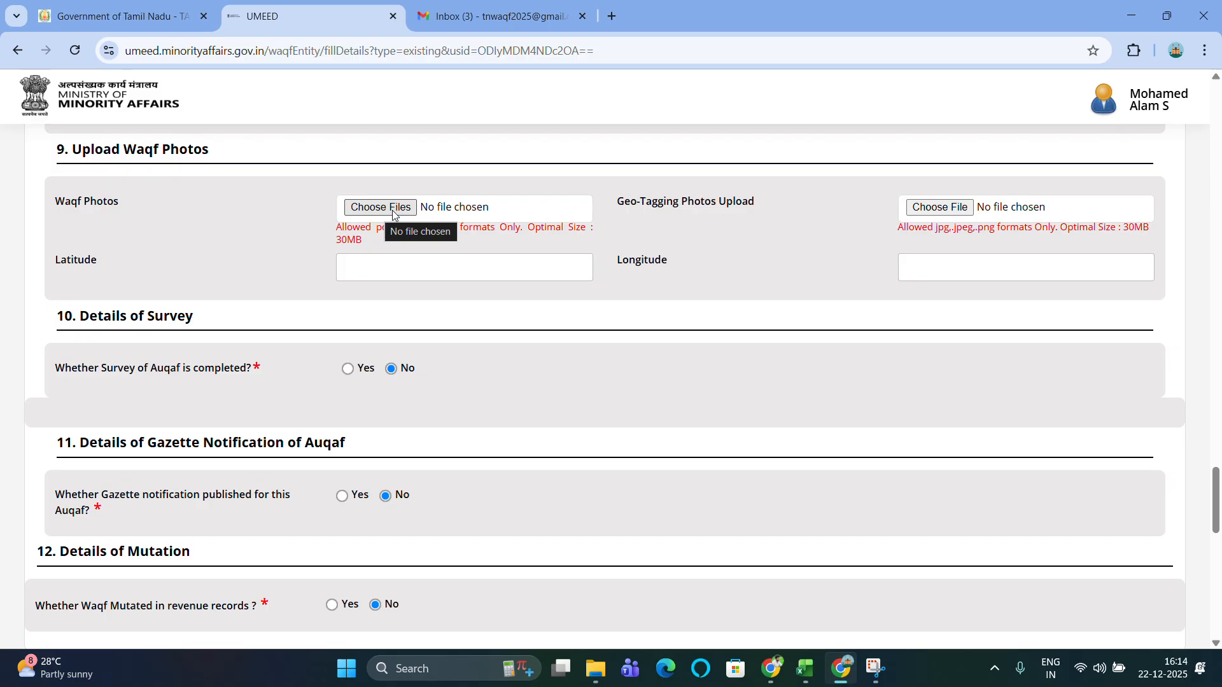
scroll(383, 211, down, 1)
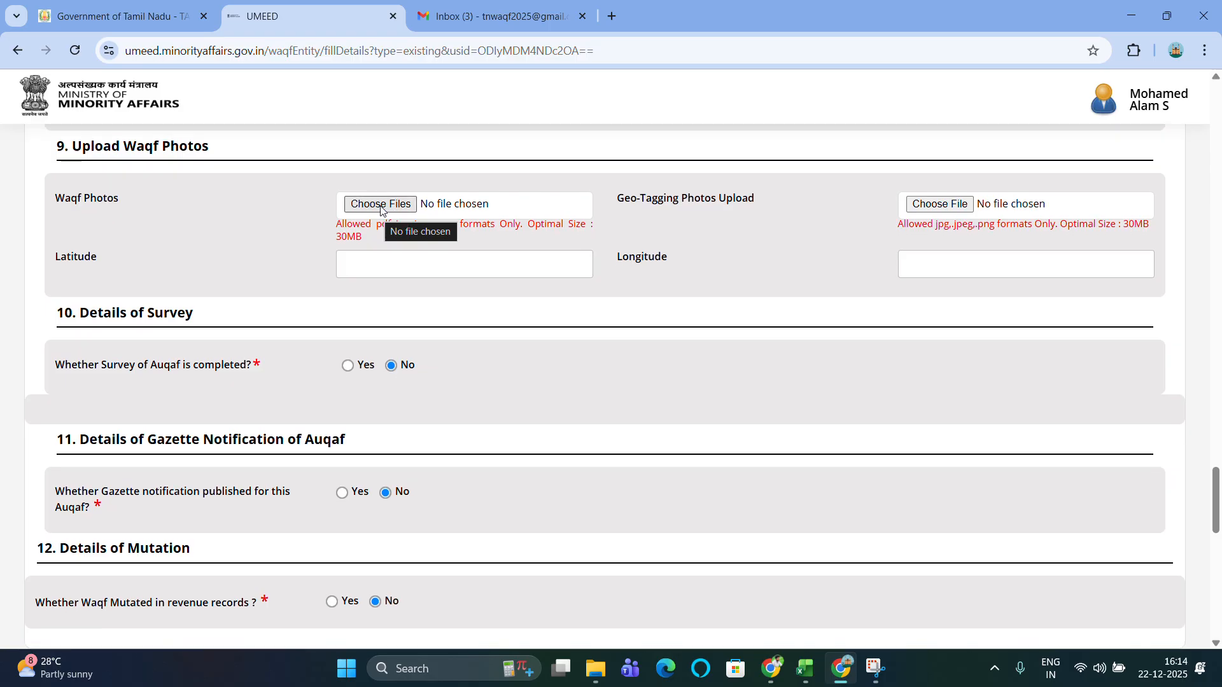
scroll(380, 205, down, 4)
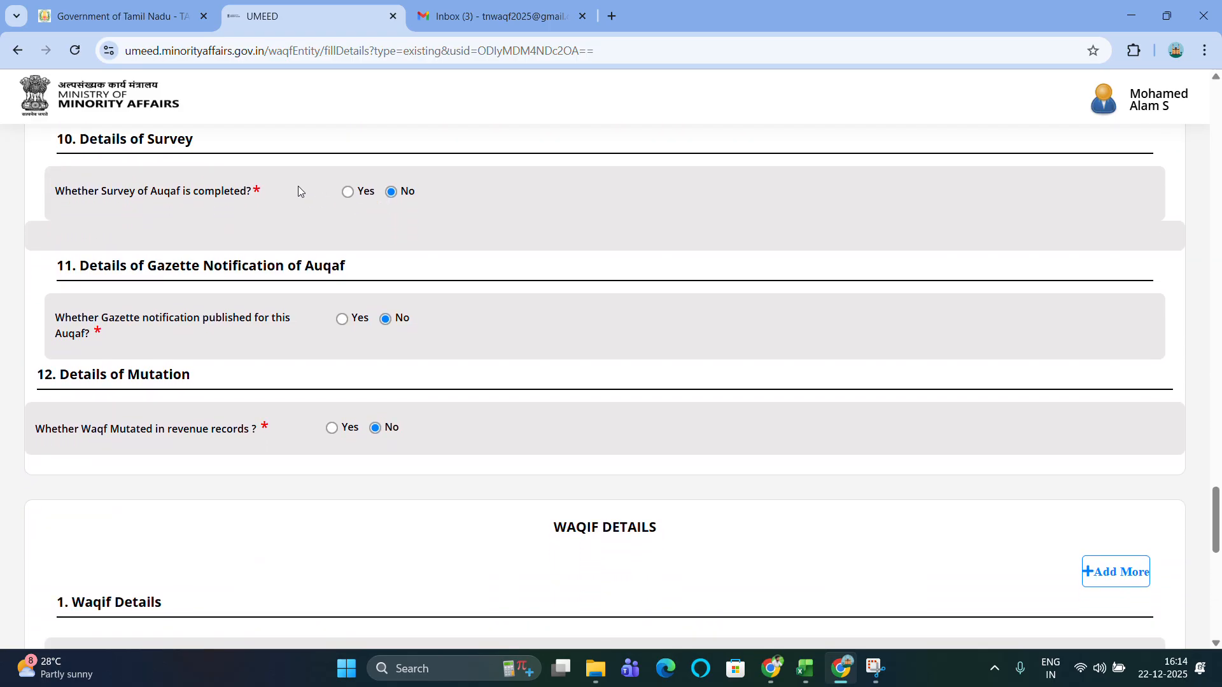
Mark the auqaf survey as completed with field survey number 1200.
click(348, 192)
scroll(376, 276, down, 2)
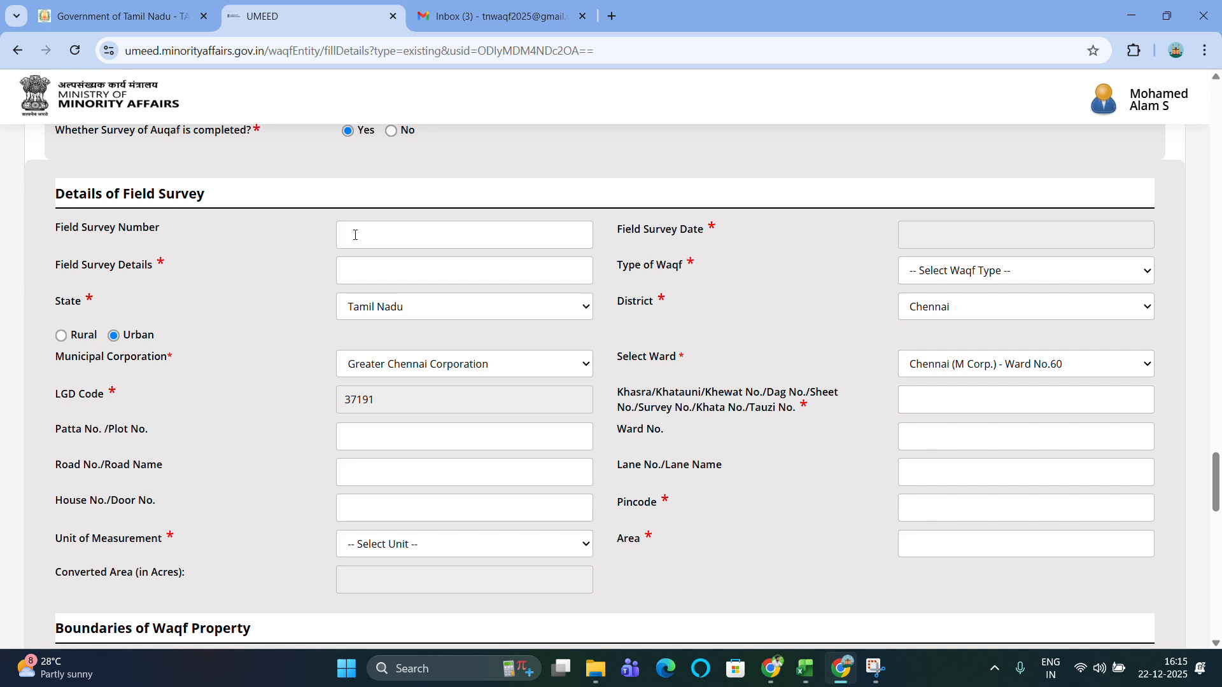
click(355, 235)
text(1200)
Set the field survey date to 10 July 2025.
scroll(876, 258, down, 1)
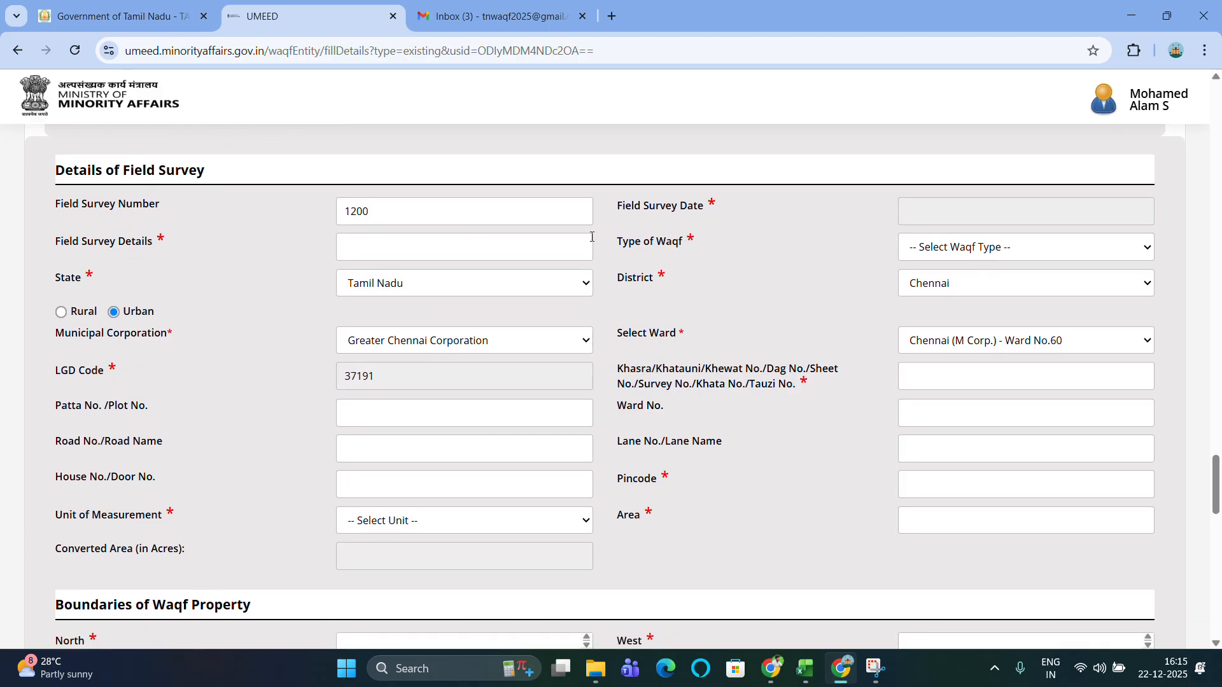
click(898, 215)
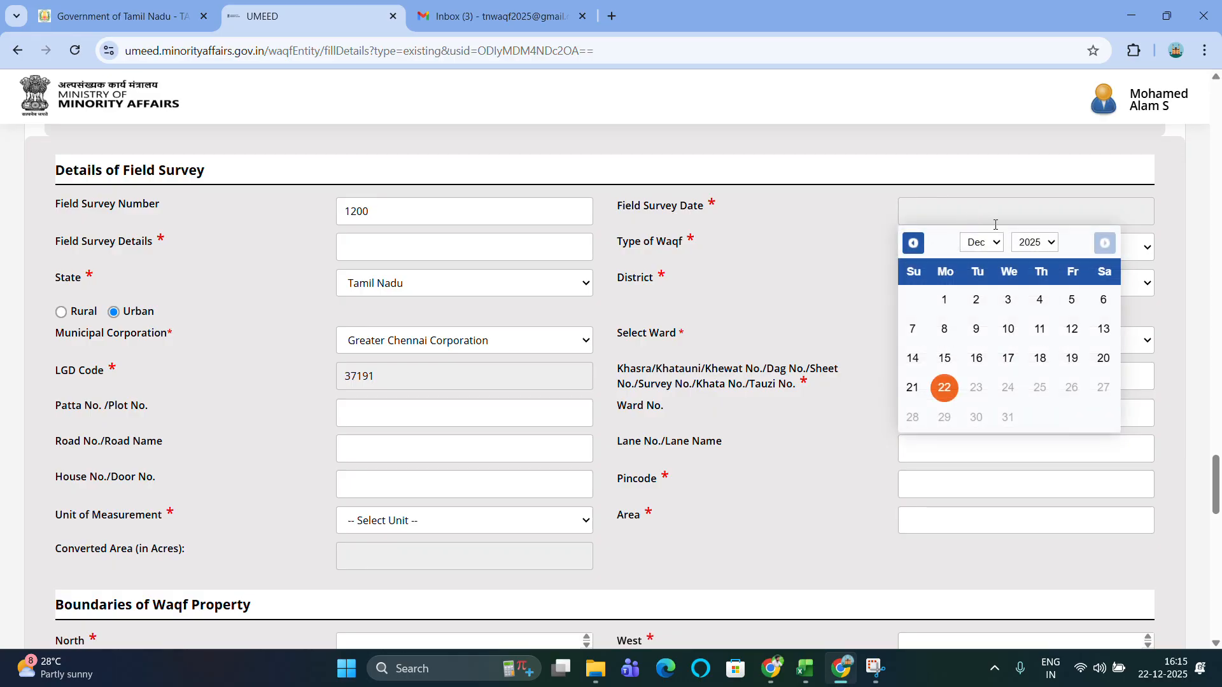
click(1037, 245)
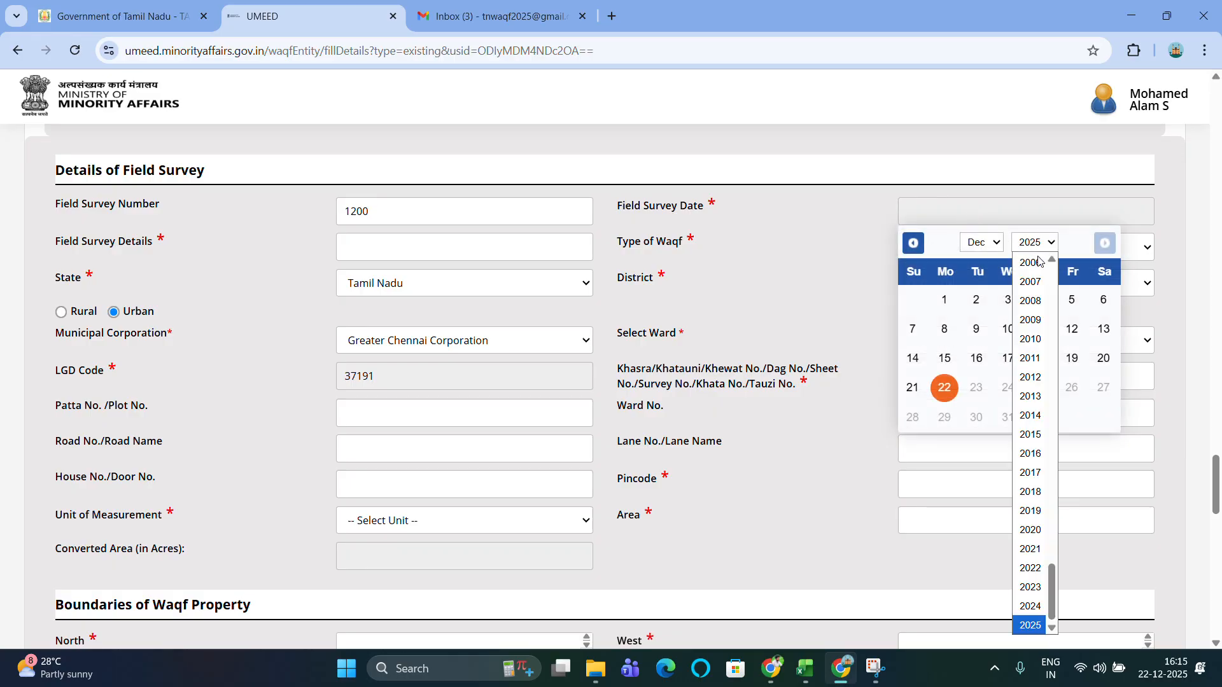
click(980, 251)
click(980, 245)
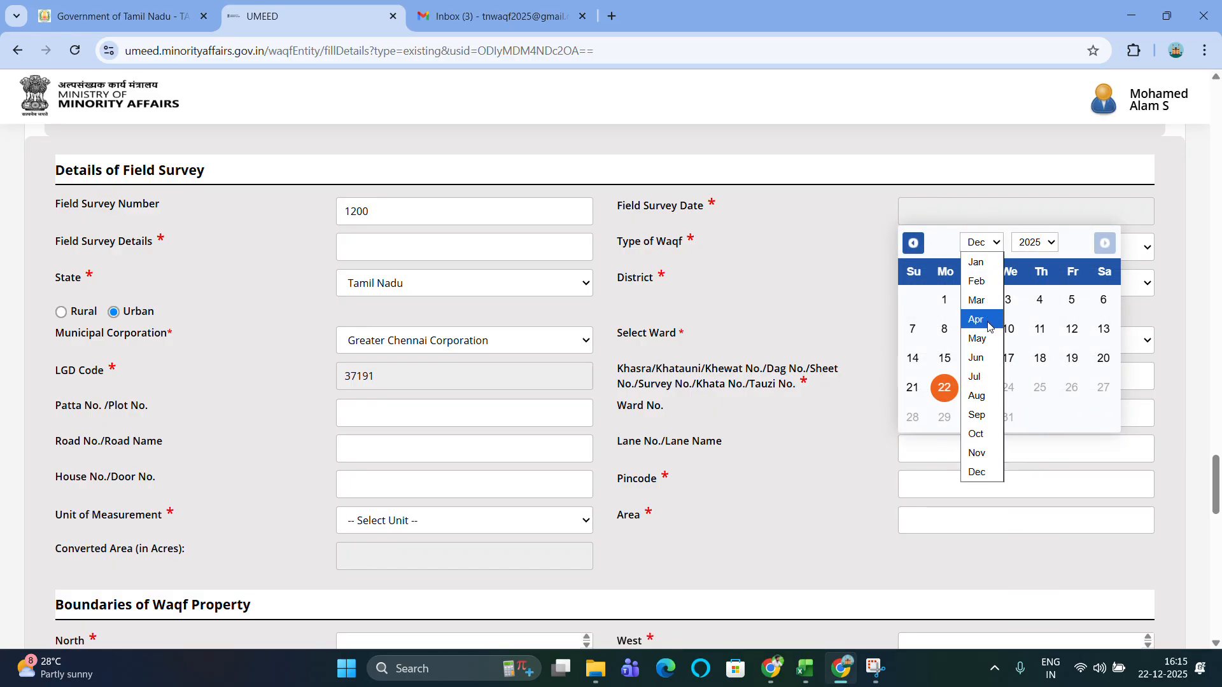
click(980, 377)
click(1039, 329)
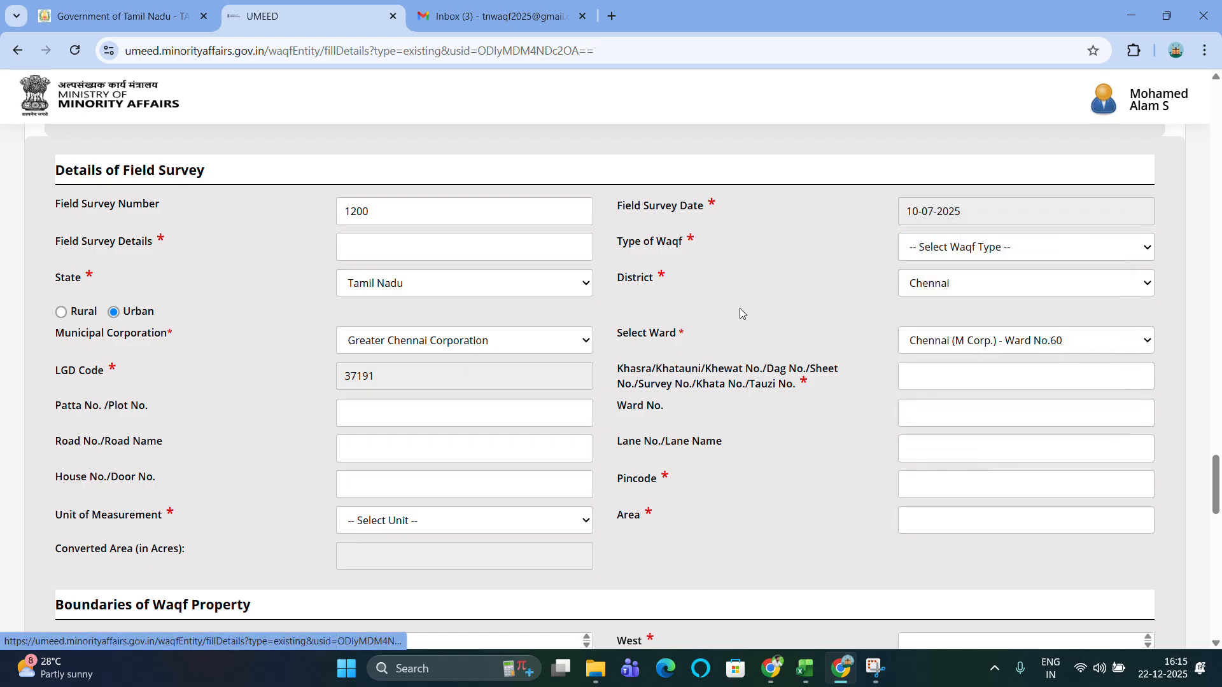
Enter 'Surveyed' as the field survey details and set the waqf type to Sunni.
click(382, 249)
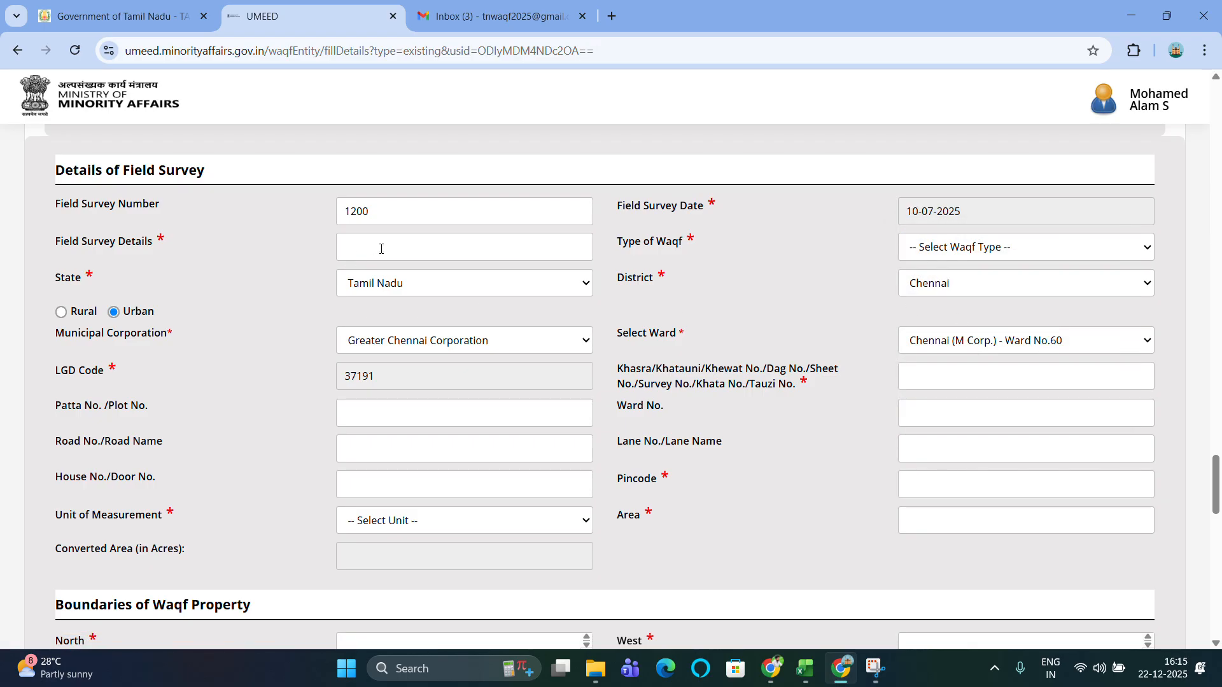
text(Surveyd)
key(BackSpace)
key(BackSpace)
key(BackSpace)
text(yed)
key(BackSpace)
key(BackSpace)
key(BackSpace)
text(eyed)
drag(389, 248, 304, 257)
click(505, 249)
click(954, 257)
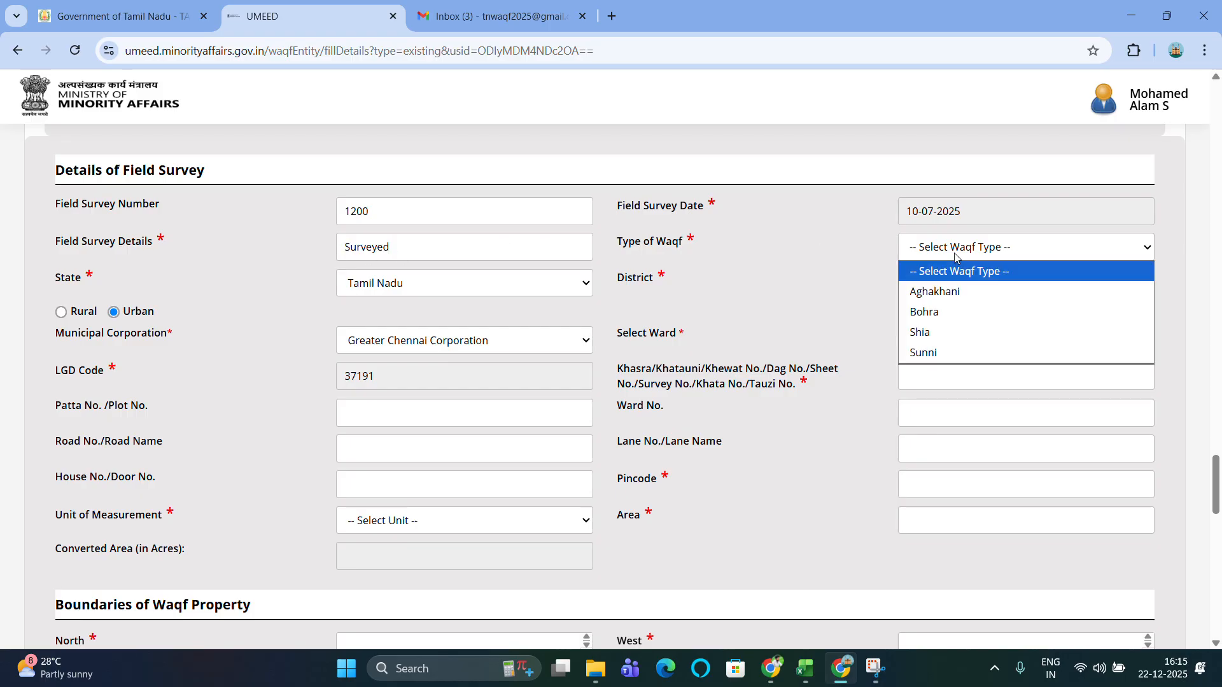
click(954, 354)
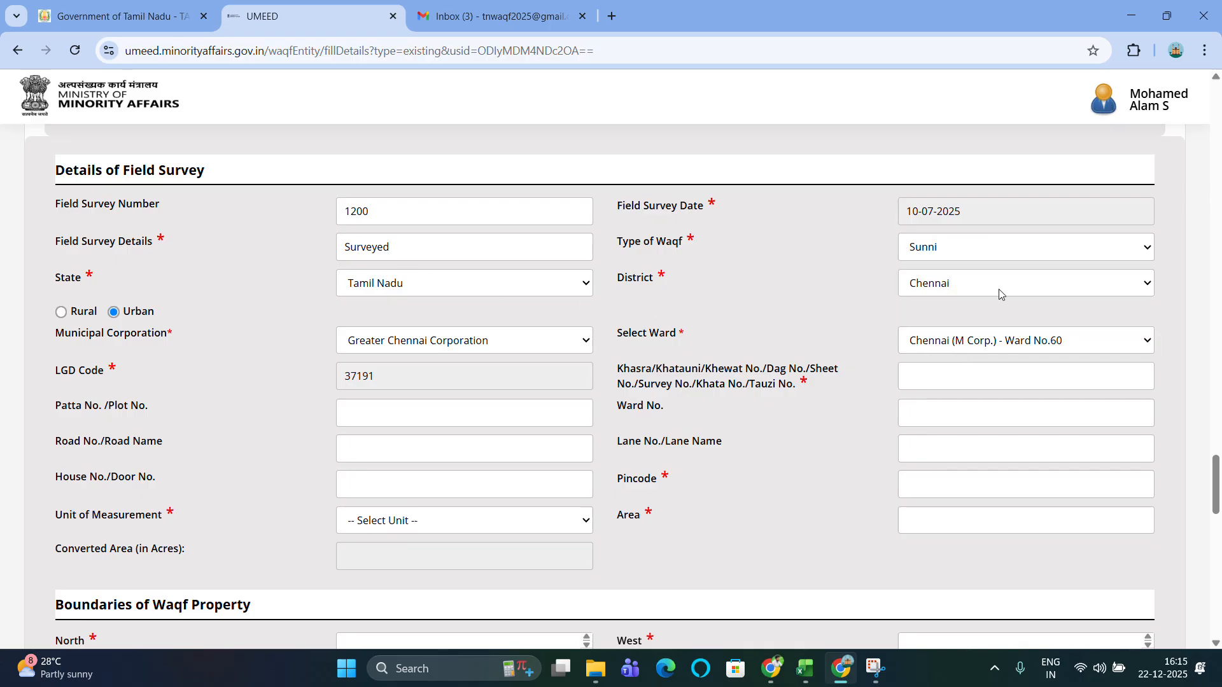
Enter Khasra survey number 1200 and patta/plot number 45 for the surveyed property.
scroll(689, 354, down, 1)
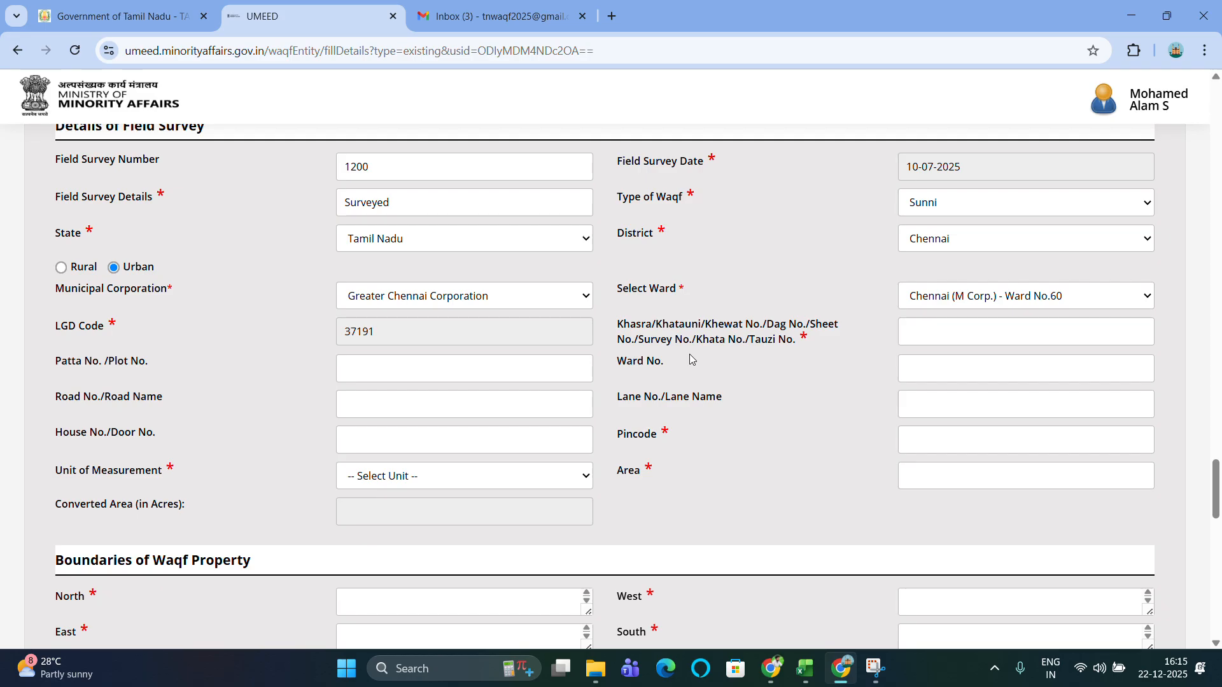
click(969, 329)
text(1200)
click(475, 372)
text(45)
Set pincode 600008 and an area of 1200 Square Feet.
scroll(677, 420, down, 1)
click(974, 412)
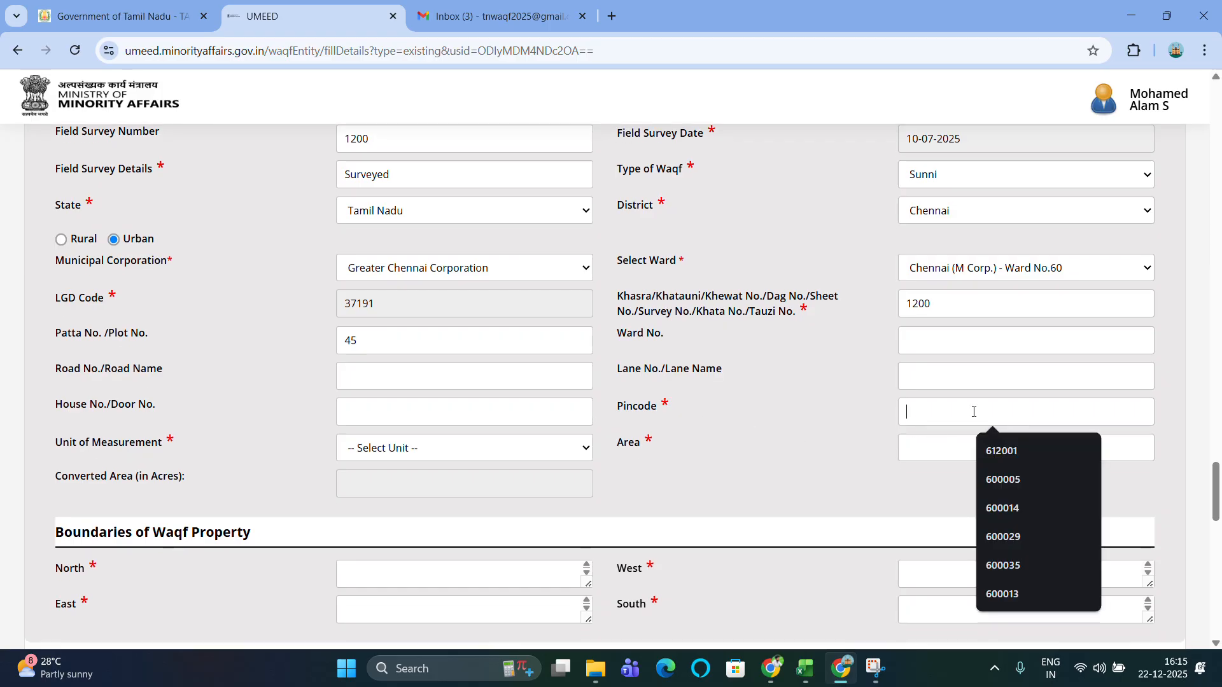
text(600008)
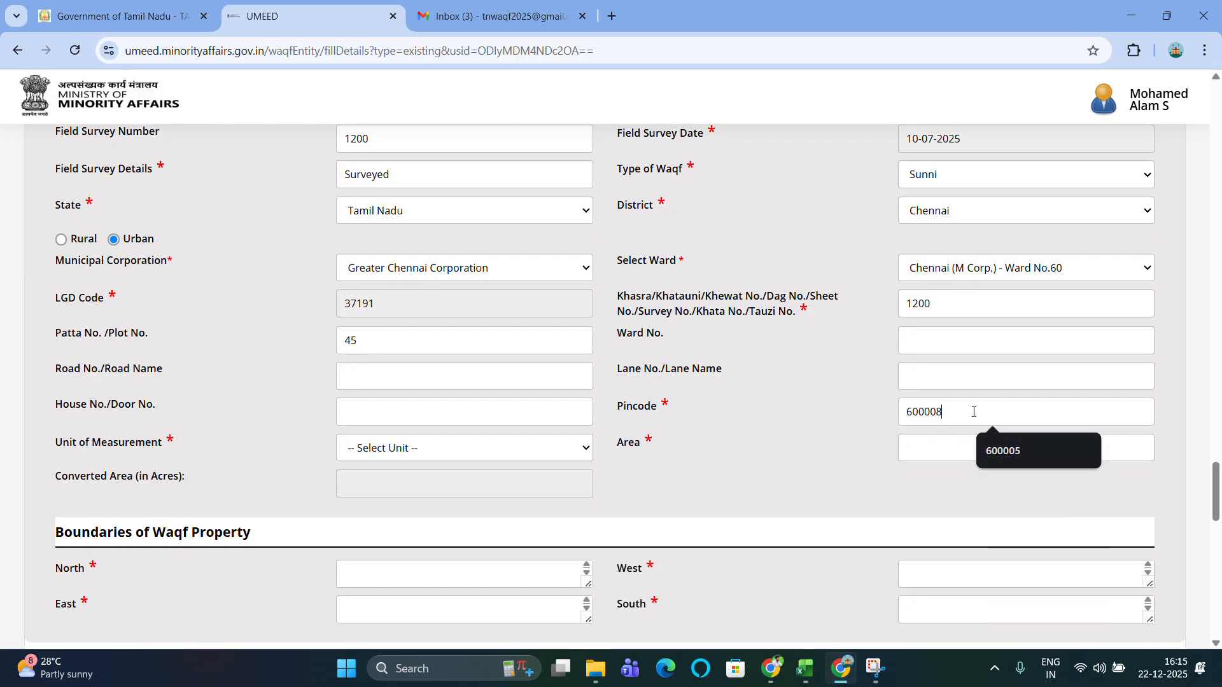
scroll(973, 412, down, 1)
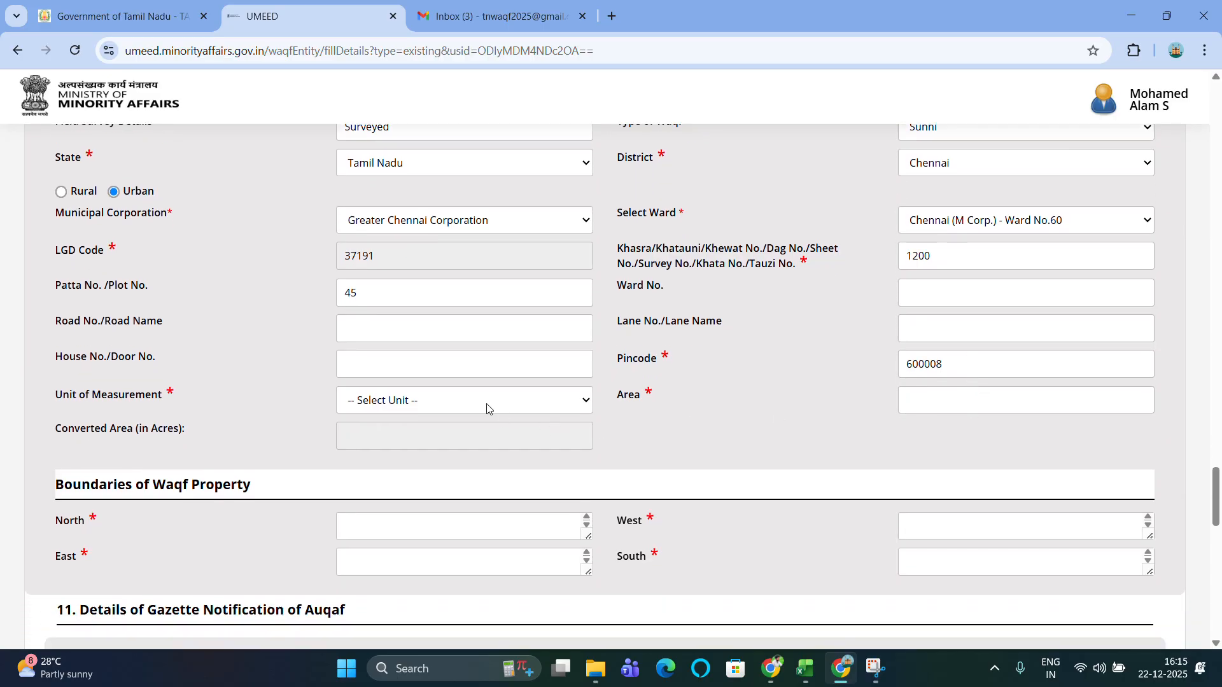
click(480, 402)
click(409, 336)
text(12000)
key(BackSpace)
scroll(761, 449, down, 3)
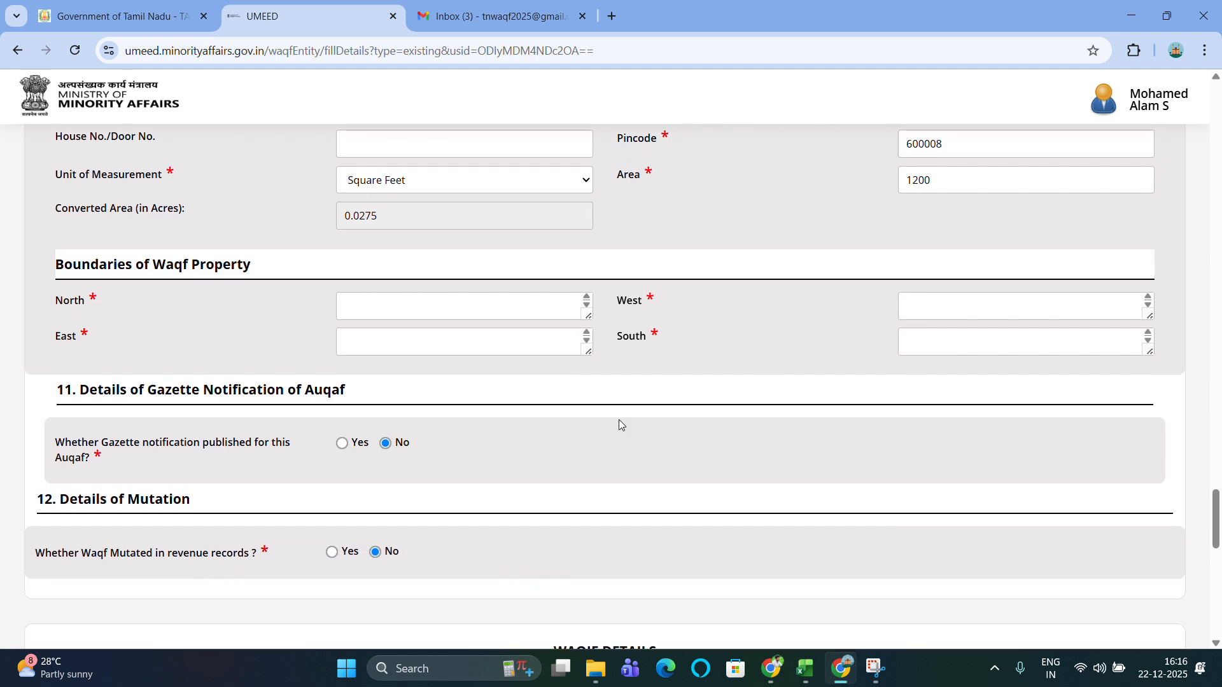
Set the north boundary to 'Residential Building' and the west boundary to 'Main Road'.
click(399, 311)
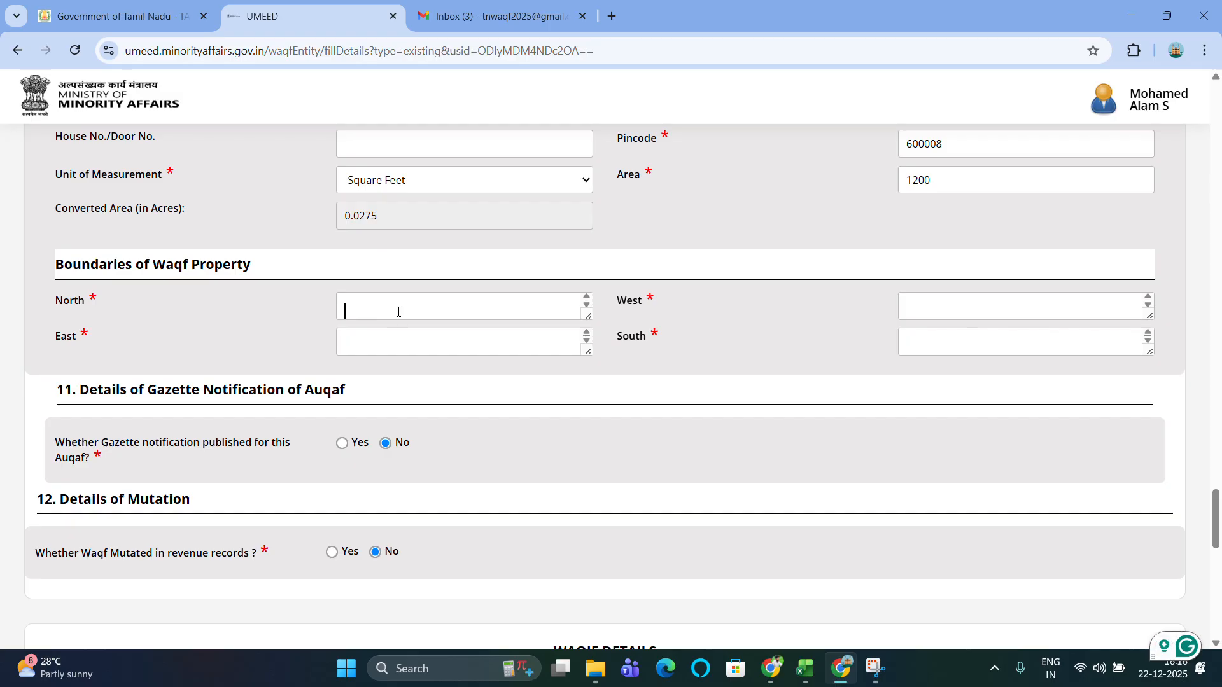
text(Residential)
text(Building)
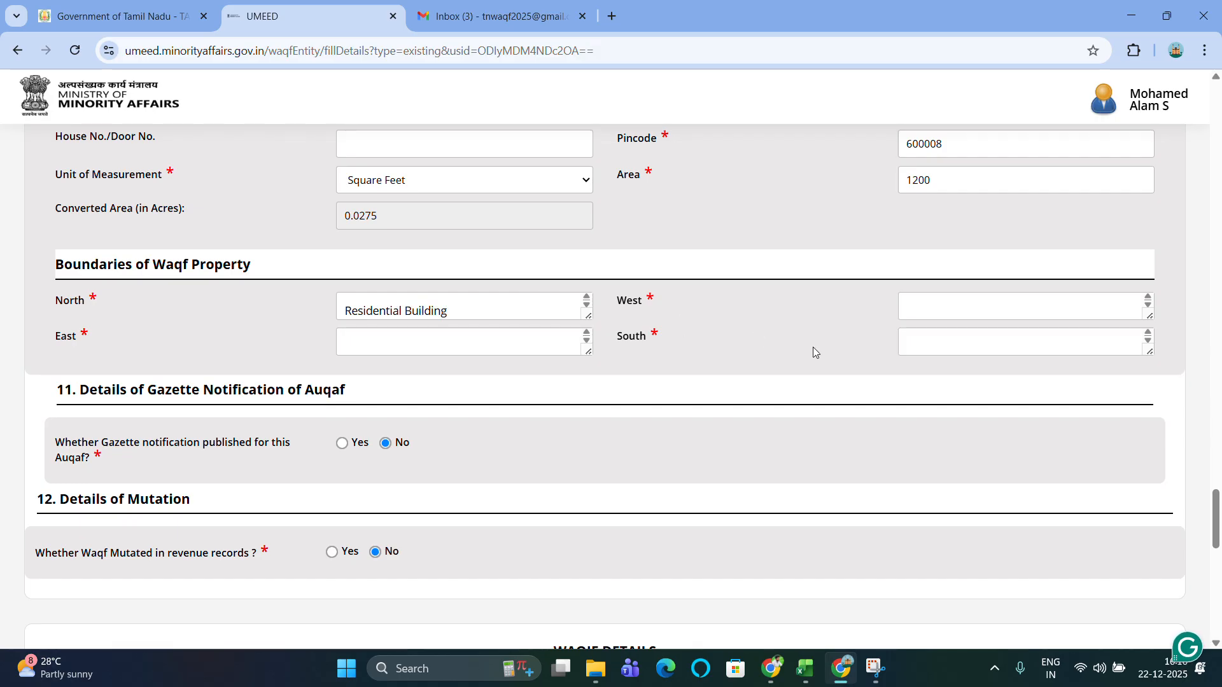
click(981, 296)
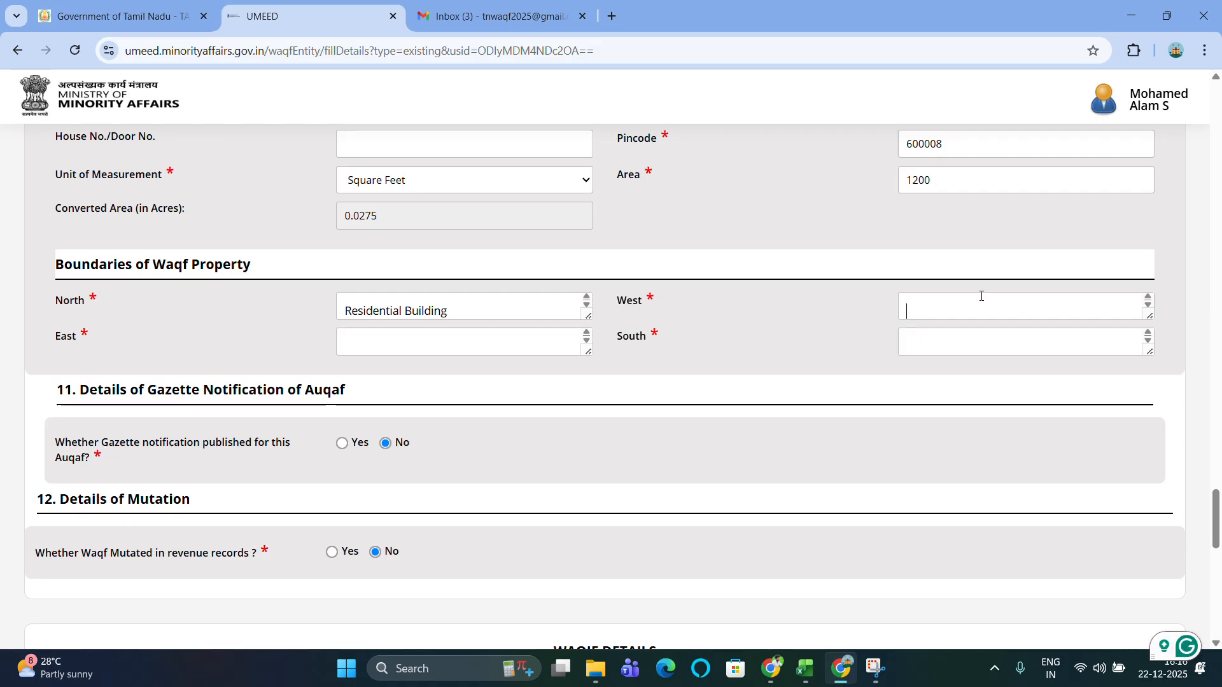
scroll(981, 296, up, 20)
scroll(982, 296, down, 2)
scroll(981, 296, up, 3)
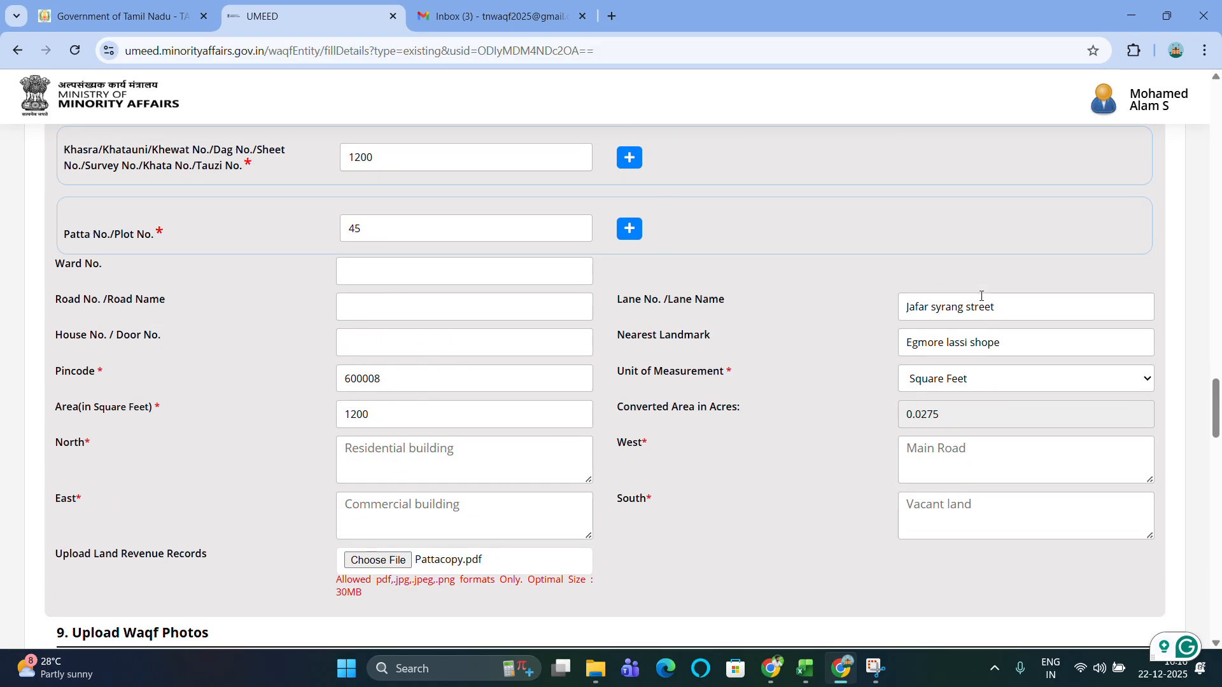
scroll(981, 296, down, 8)
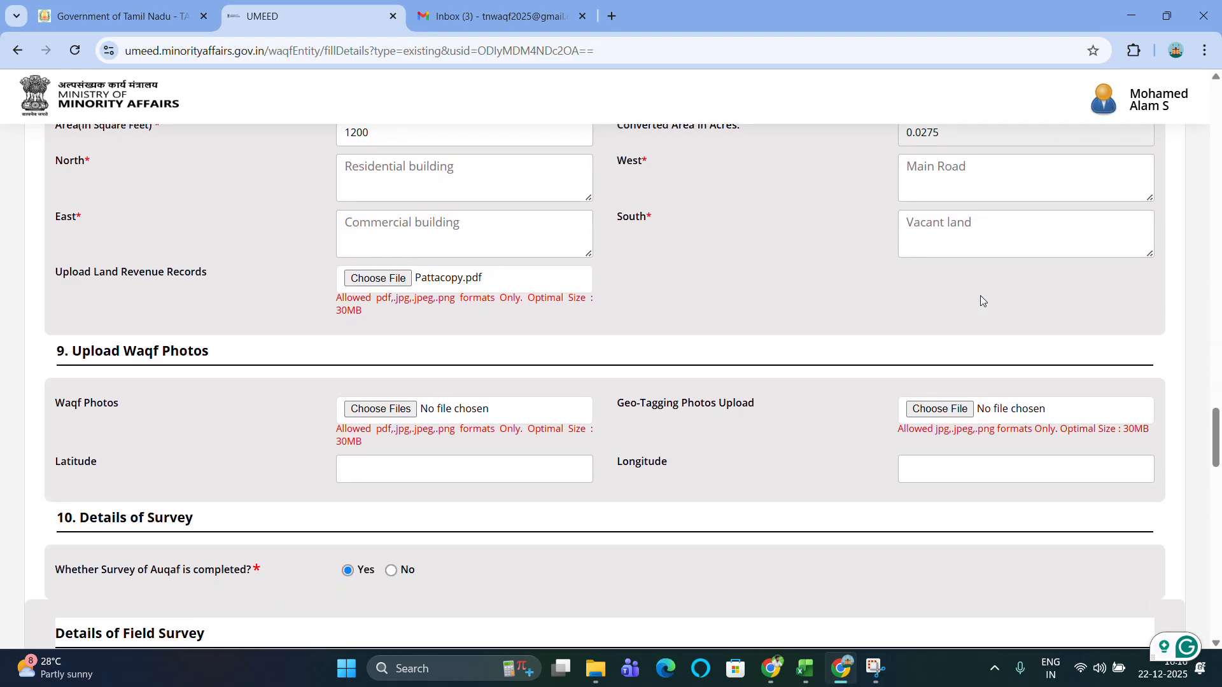
scroll(980, 298, up, 3)
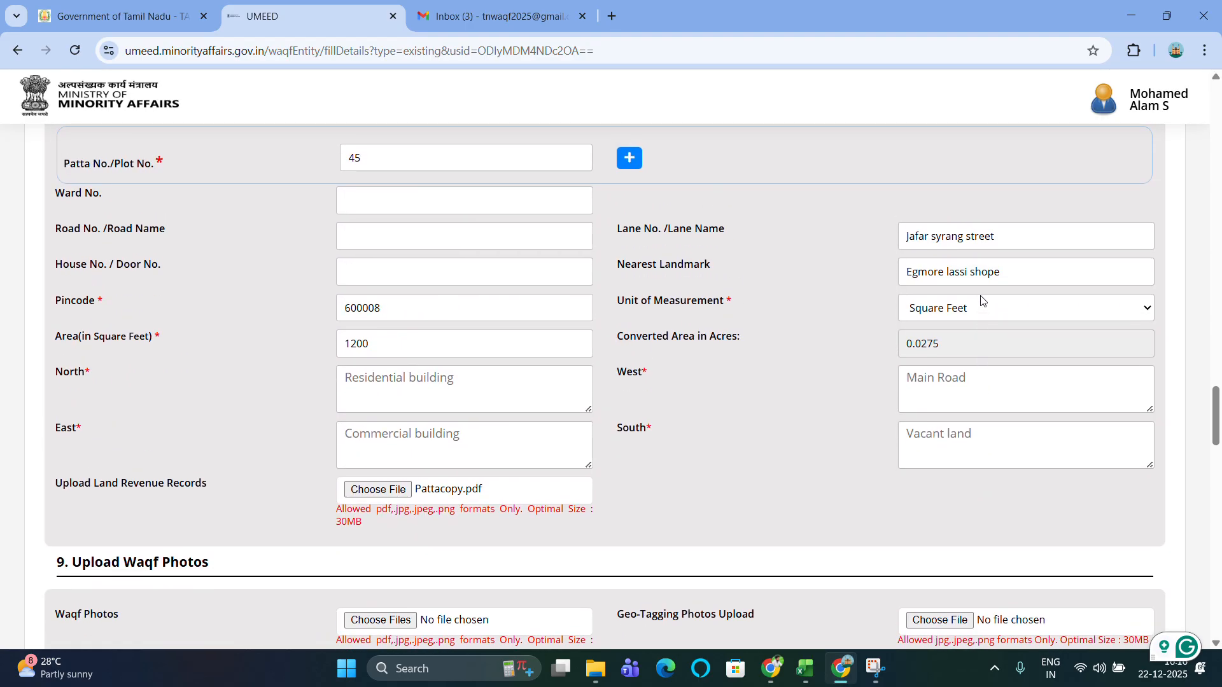
scroll(981, 298, down, 20)
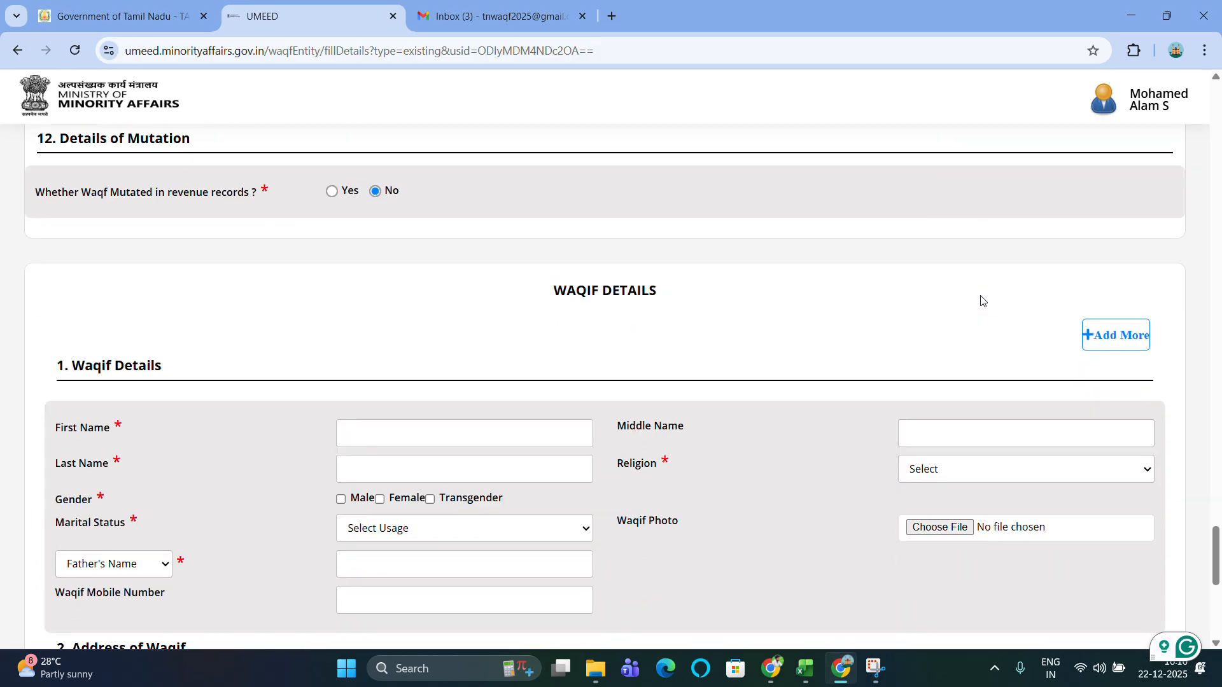
scroll(981, 299, up, 4)
click(989, 227)
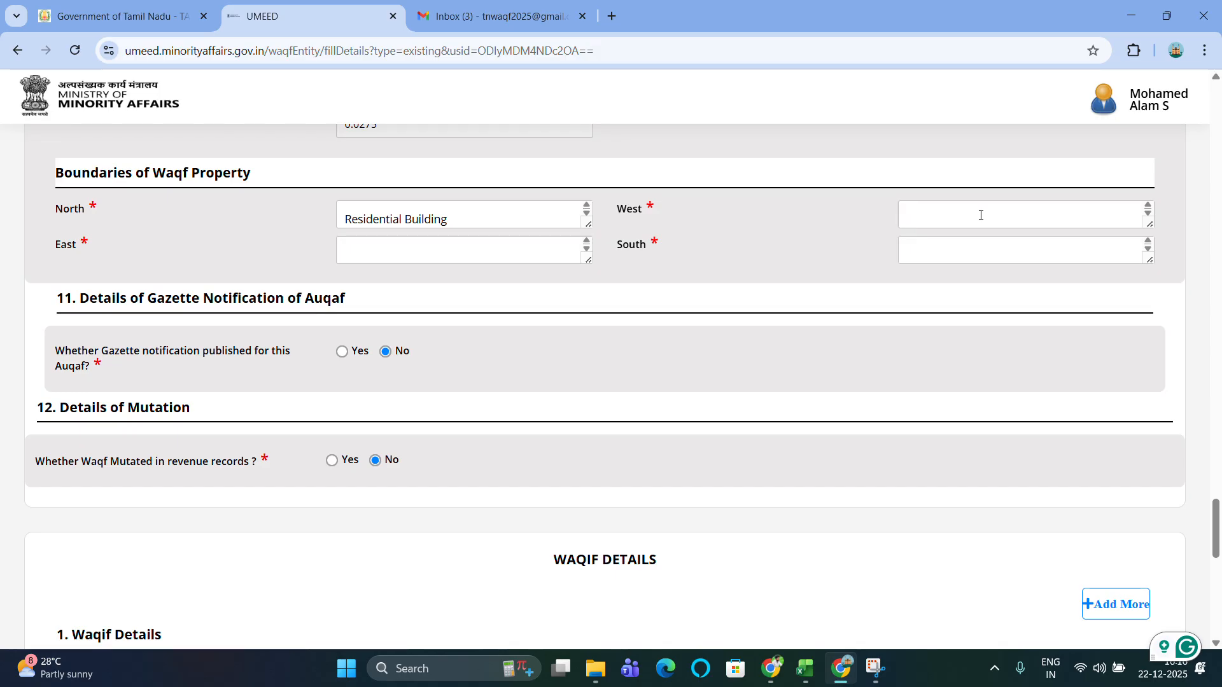
text(Main Road)
Set the east boundary to 'Commercial Building' and the south boundary to 'Vacant land'.
click(364, 239)
text(Commerc)
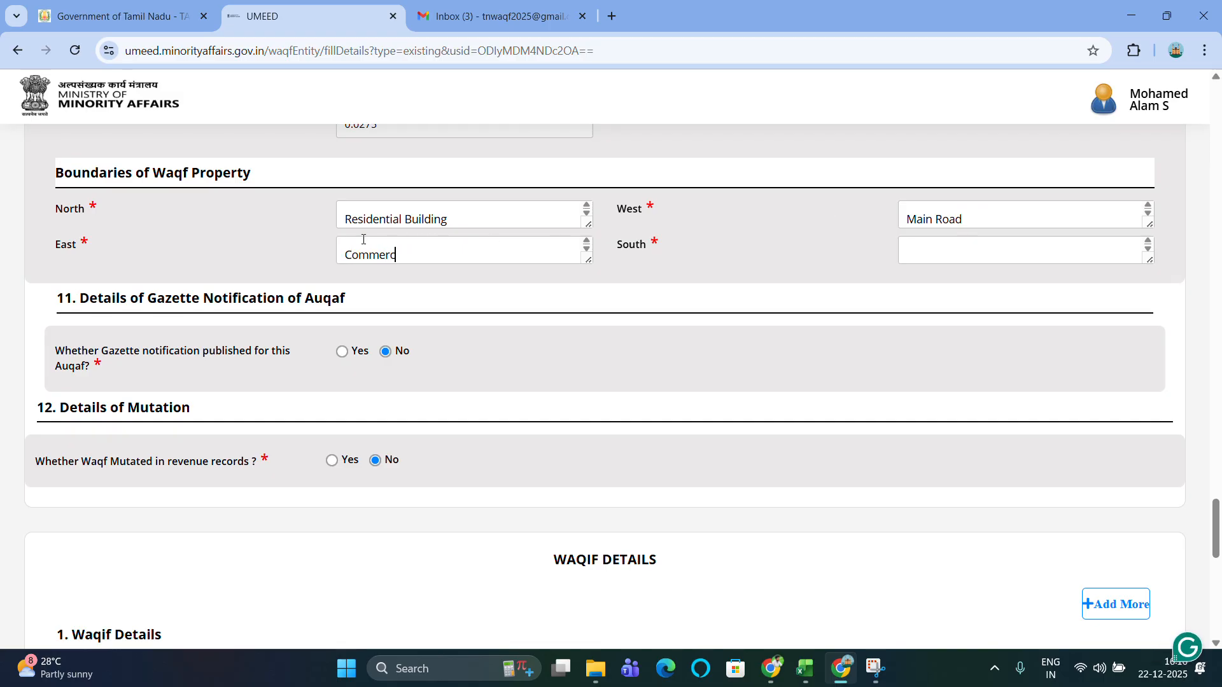
text(ial Building)
click(975, 246)
text(Vacant lanbd)
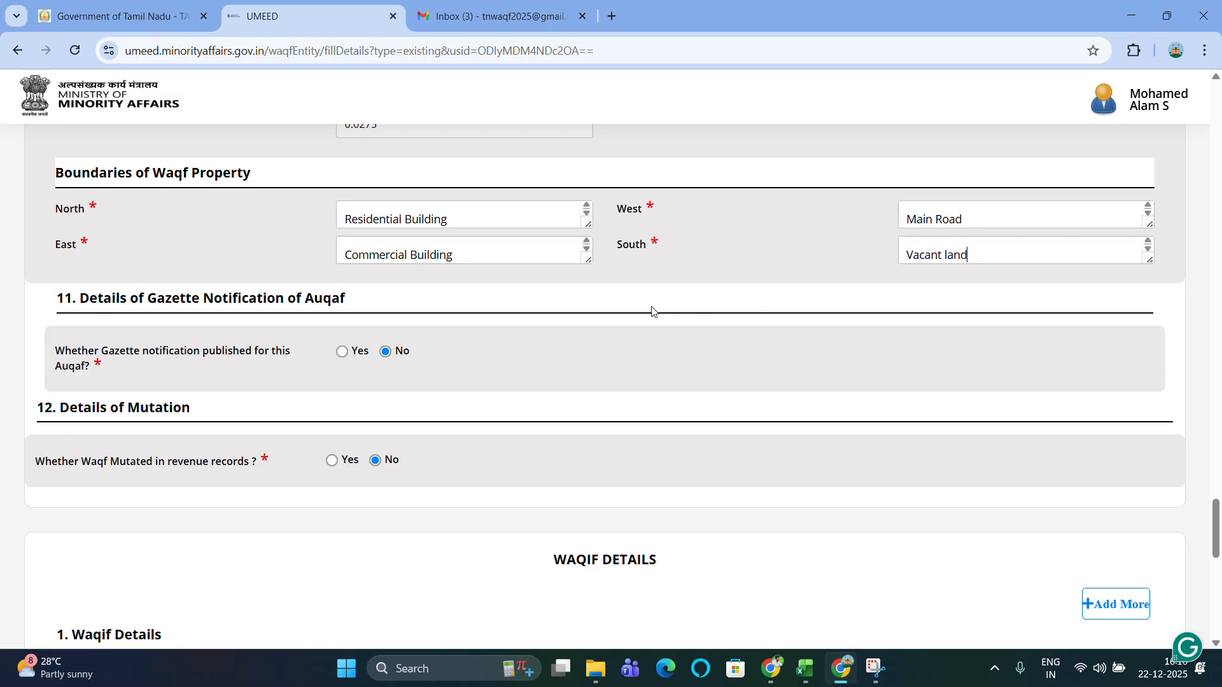
scroll(446, 306, down, 1)
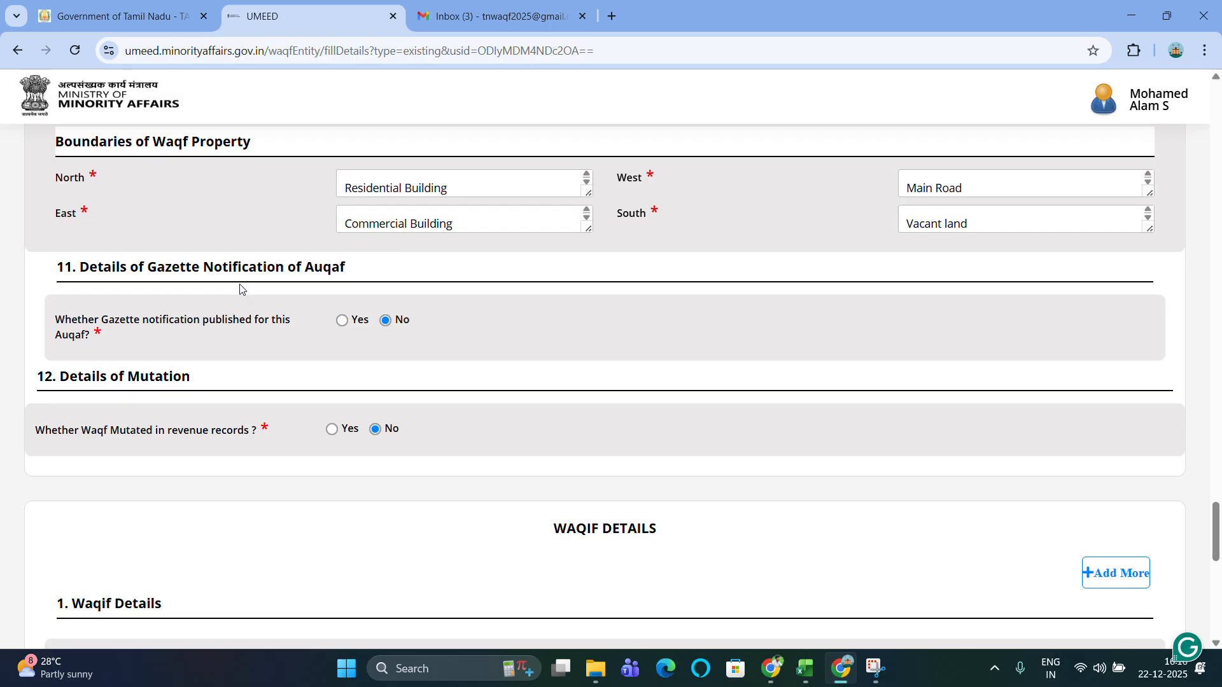
Mark the Gazette notification as published and answer the revenue mutation question.
scroll(239, 284, down, 2)
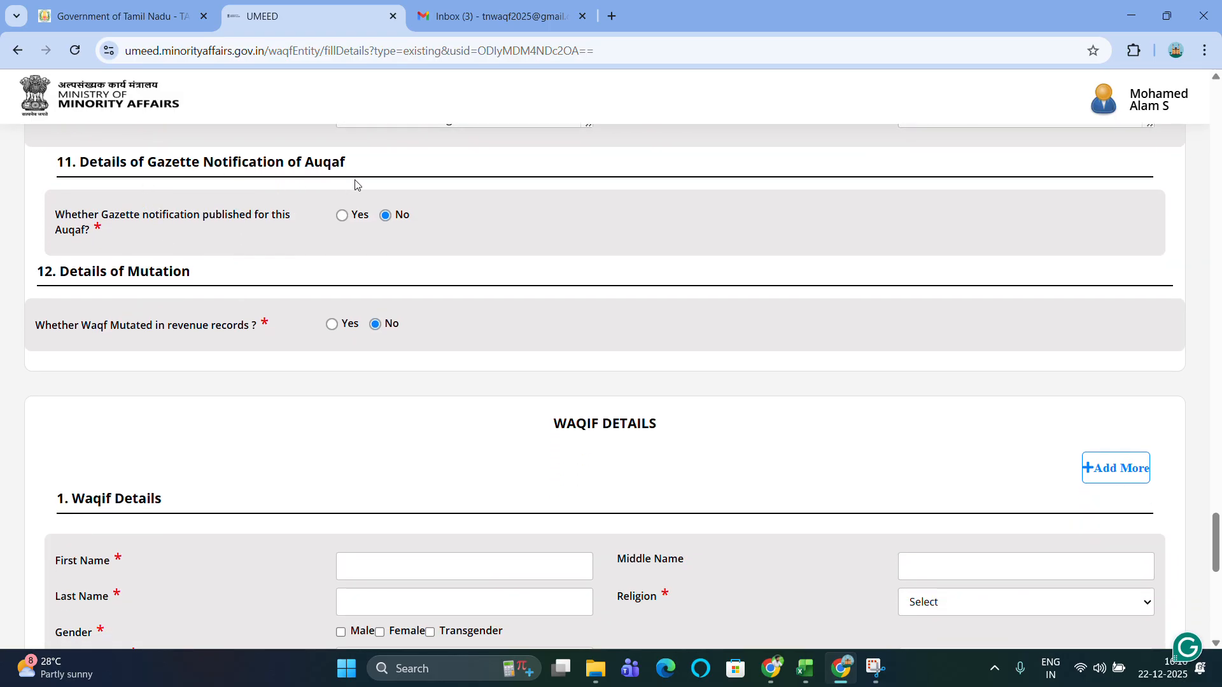
click(357, 220)
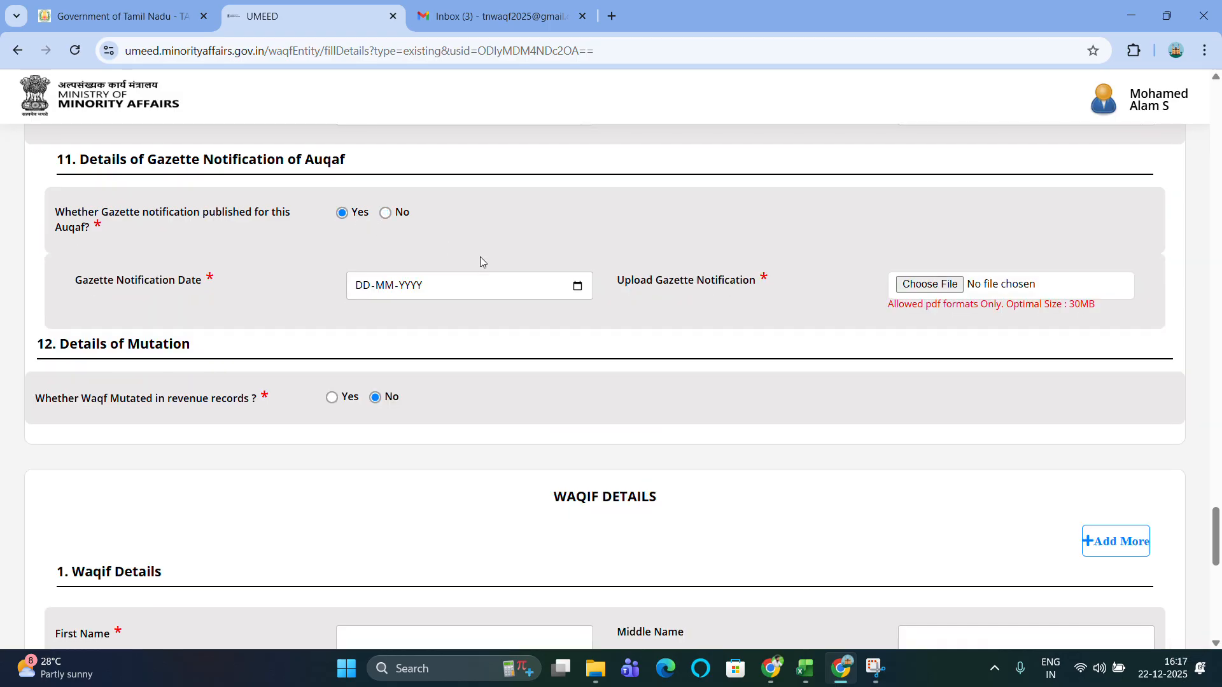
scroll(480, 257, down, 1)
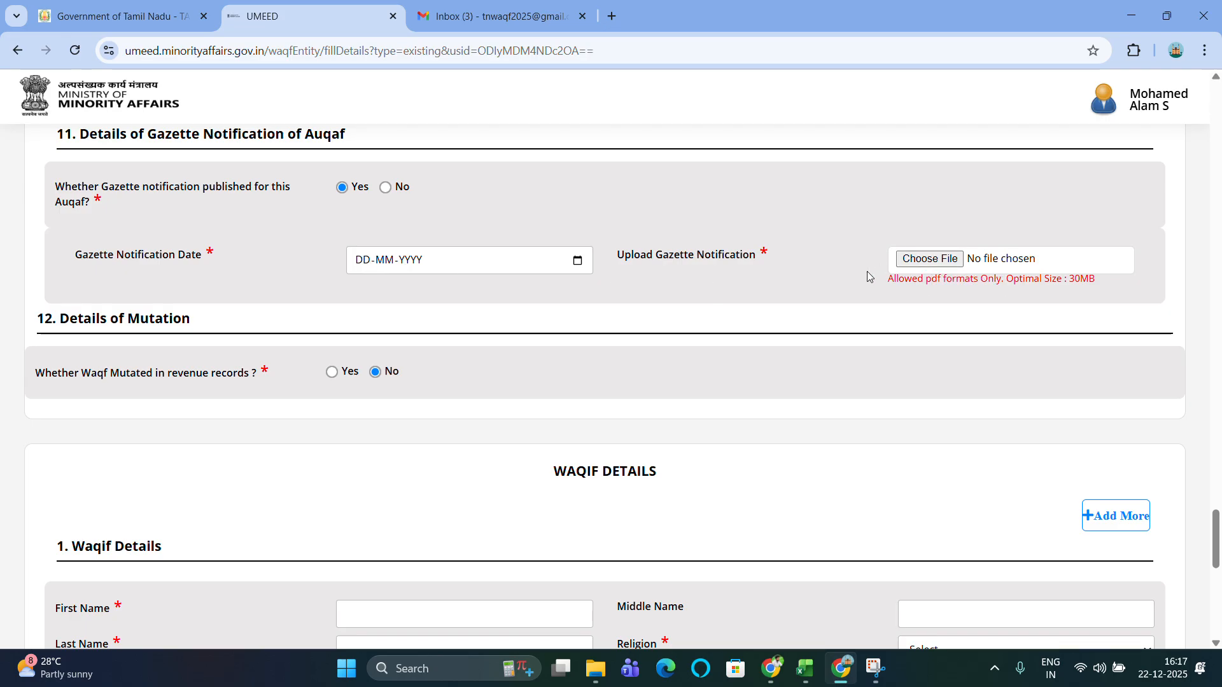
scroll(838, 275, down, 3)
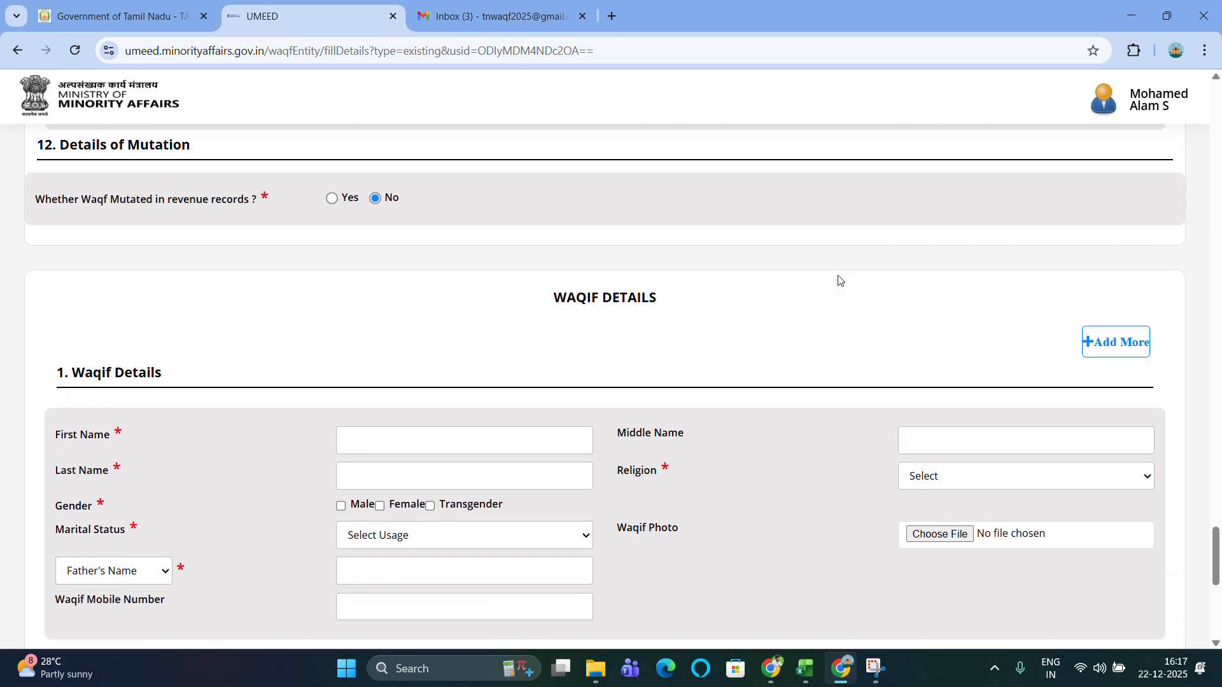
click(343, 209)
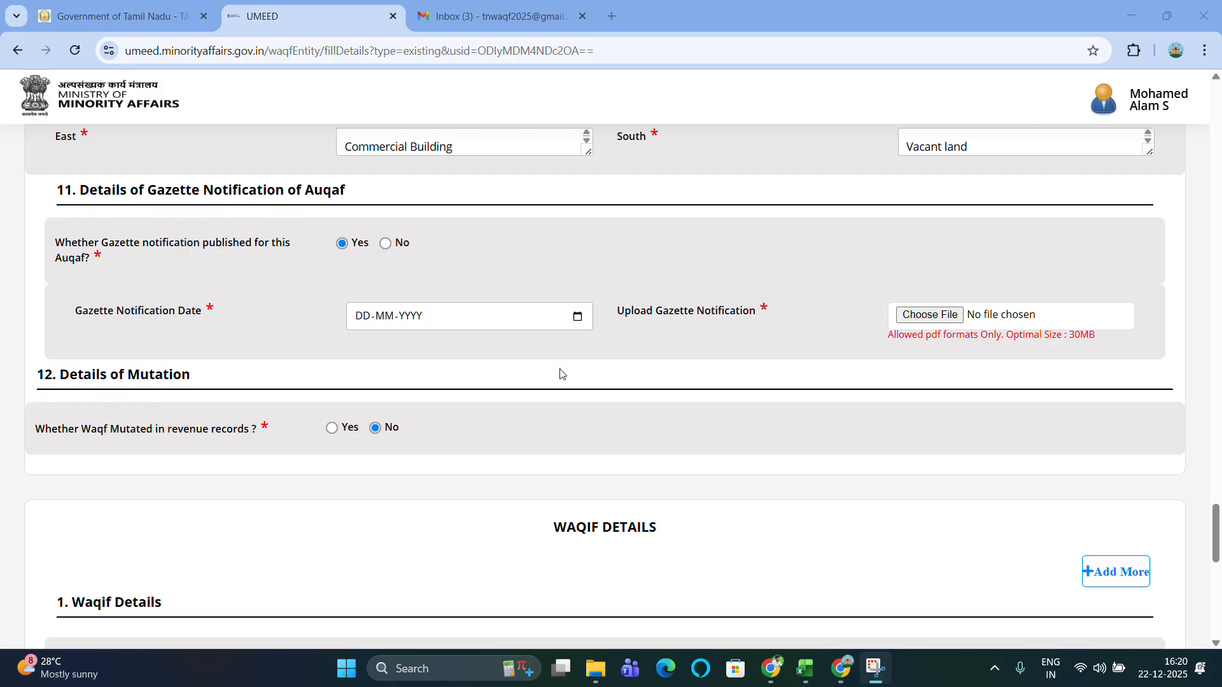
scroll(559, 371, down, 5)
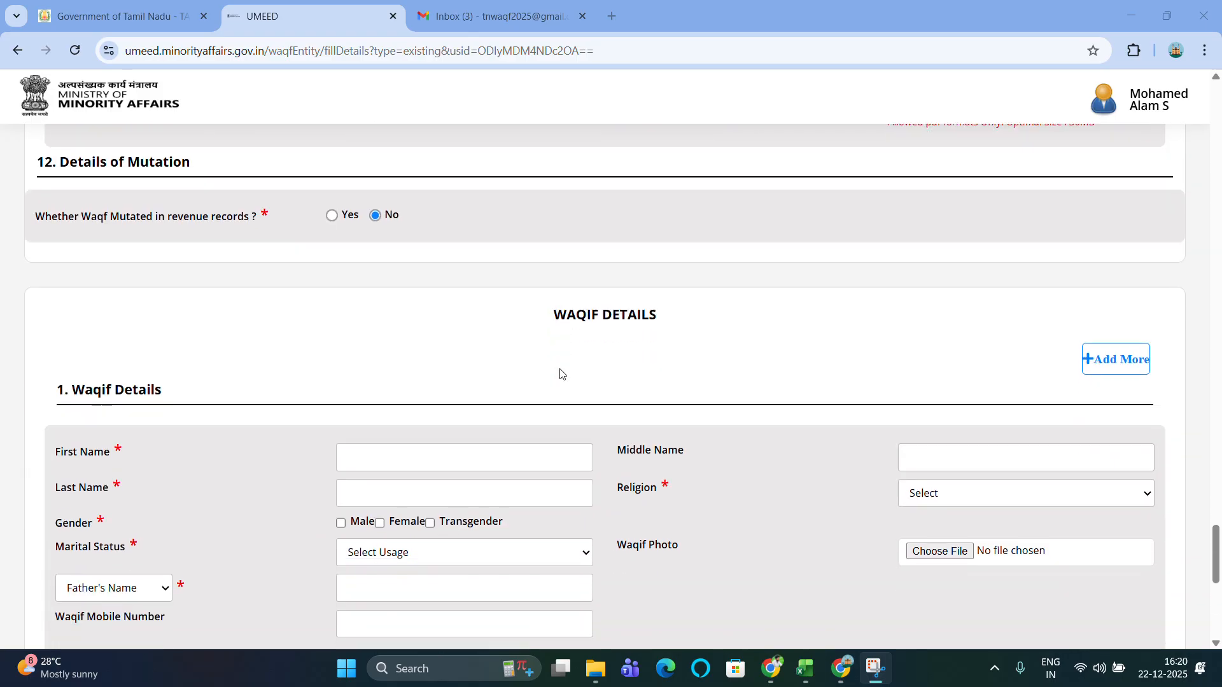
scroll(560, 374, up, 3)
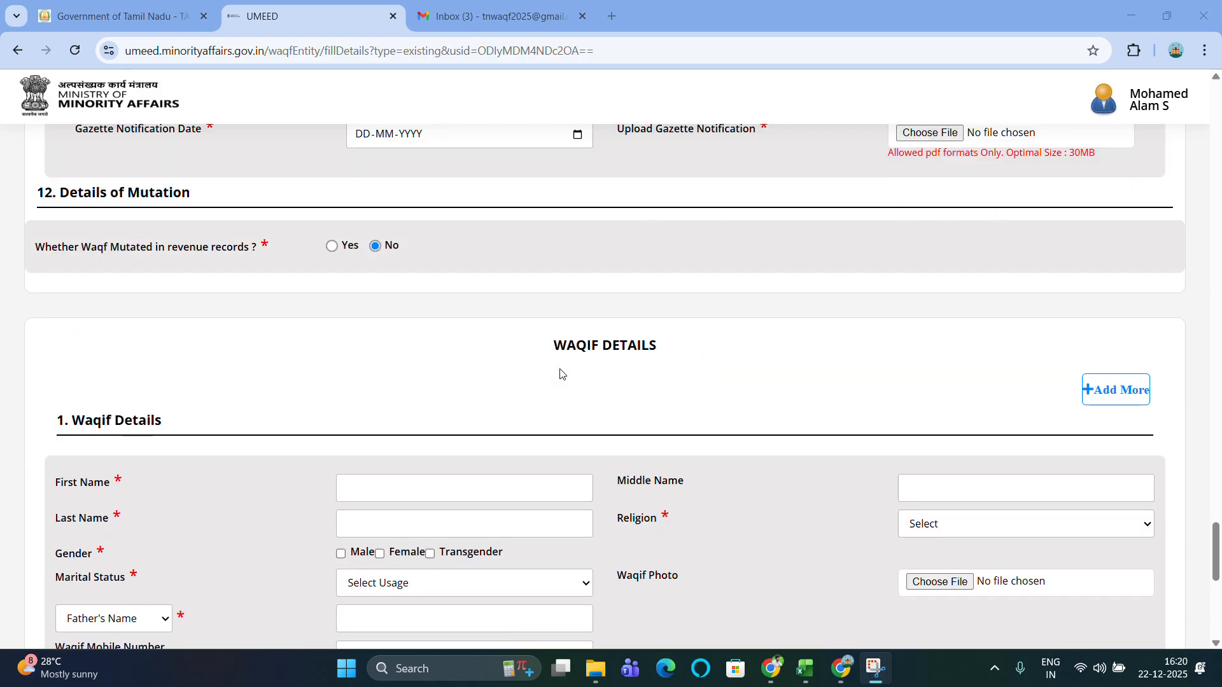
scroll(561, 373, down, 1)
scroll(559, 374, down, 4)
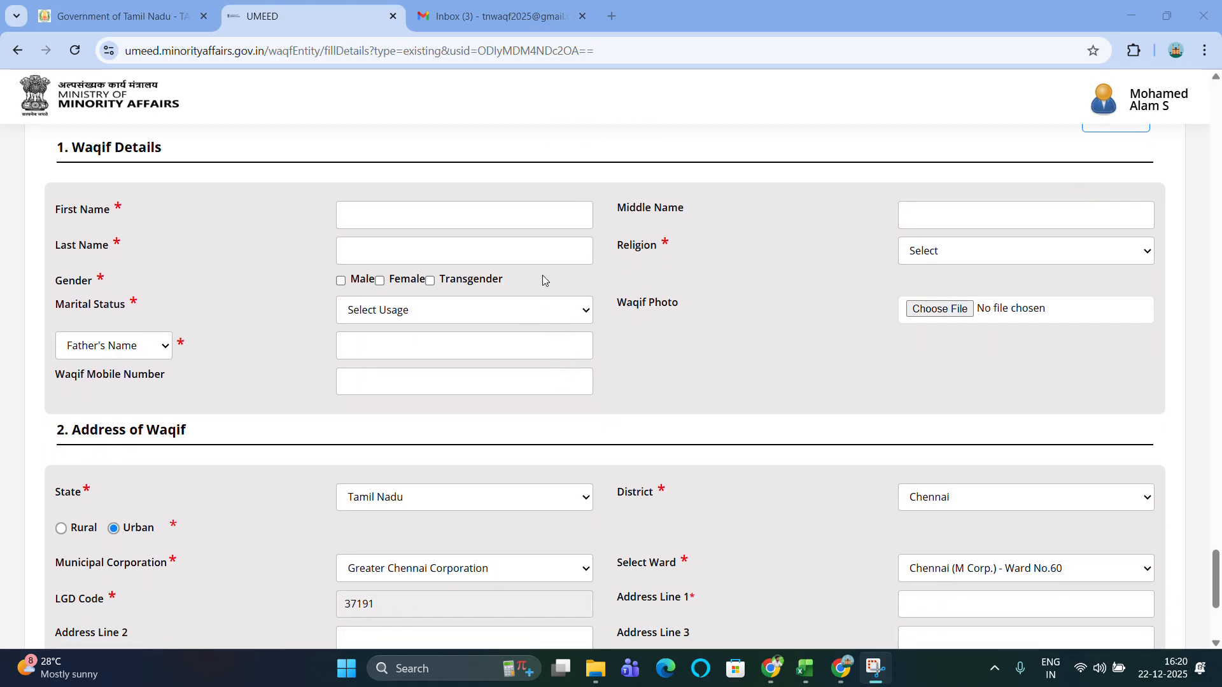
scroll(542, 276, up, 1)
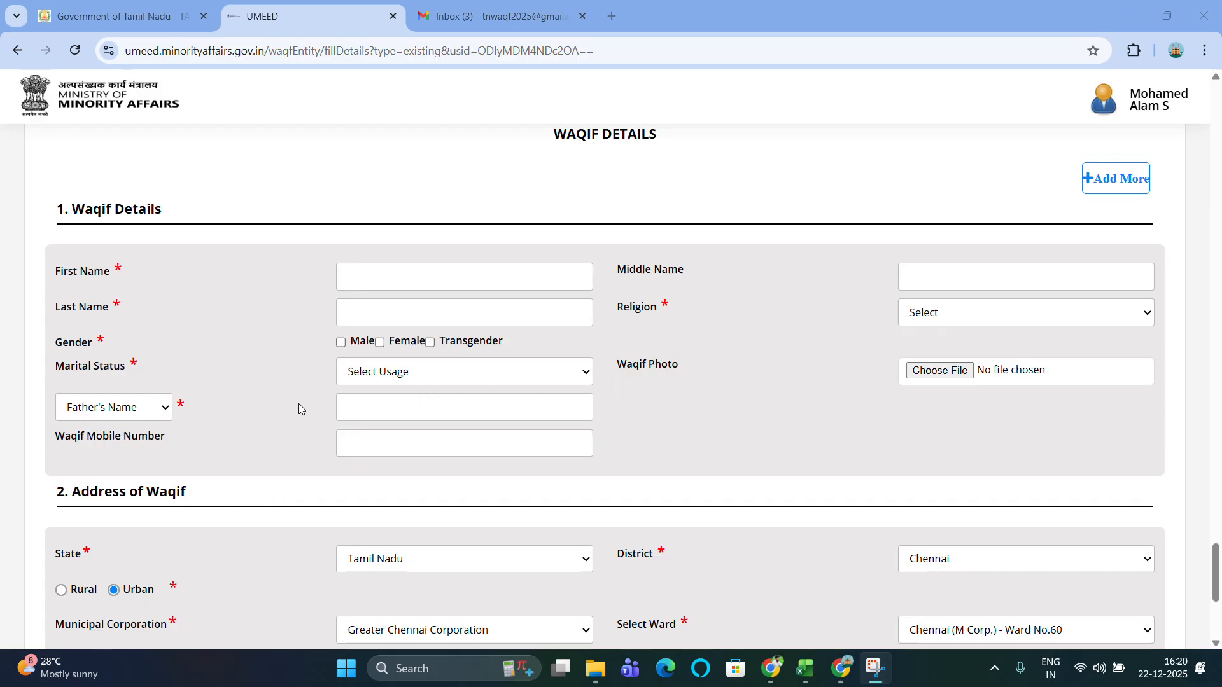
scroll(280, 405, down, 4)
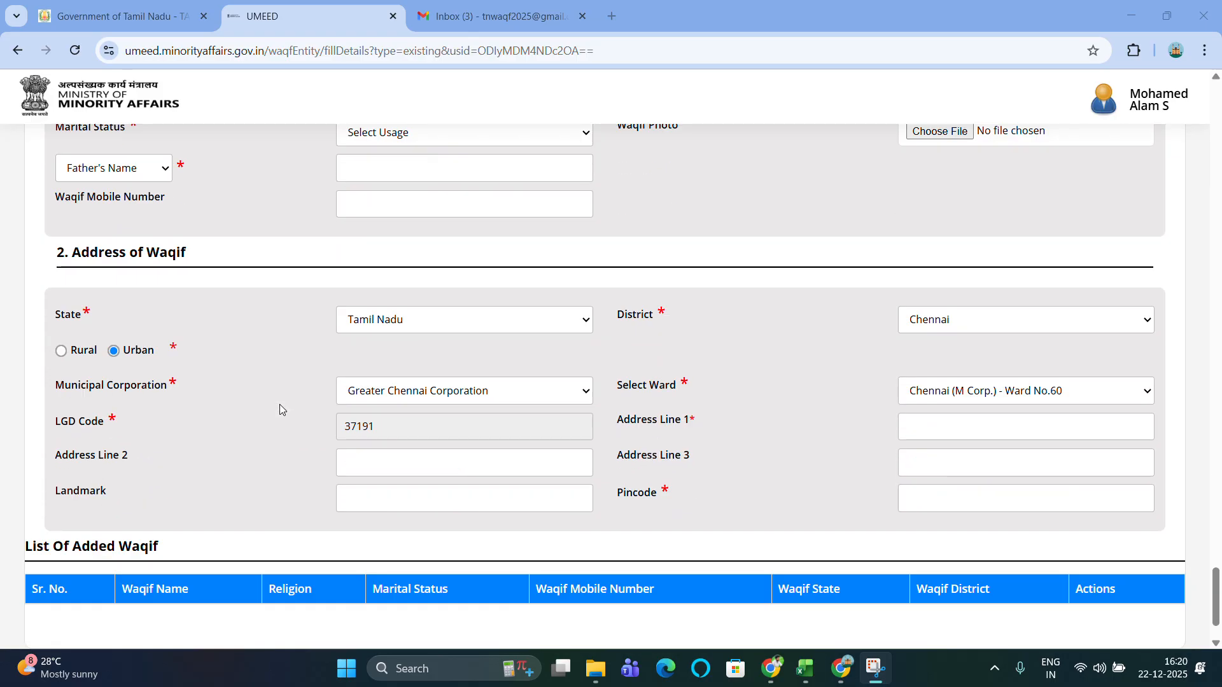
scroll(280, 407, down, 3)
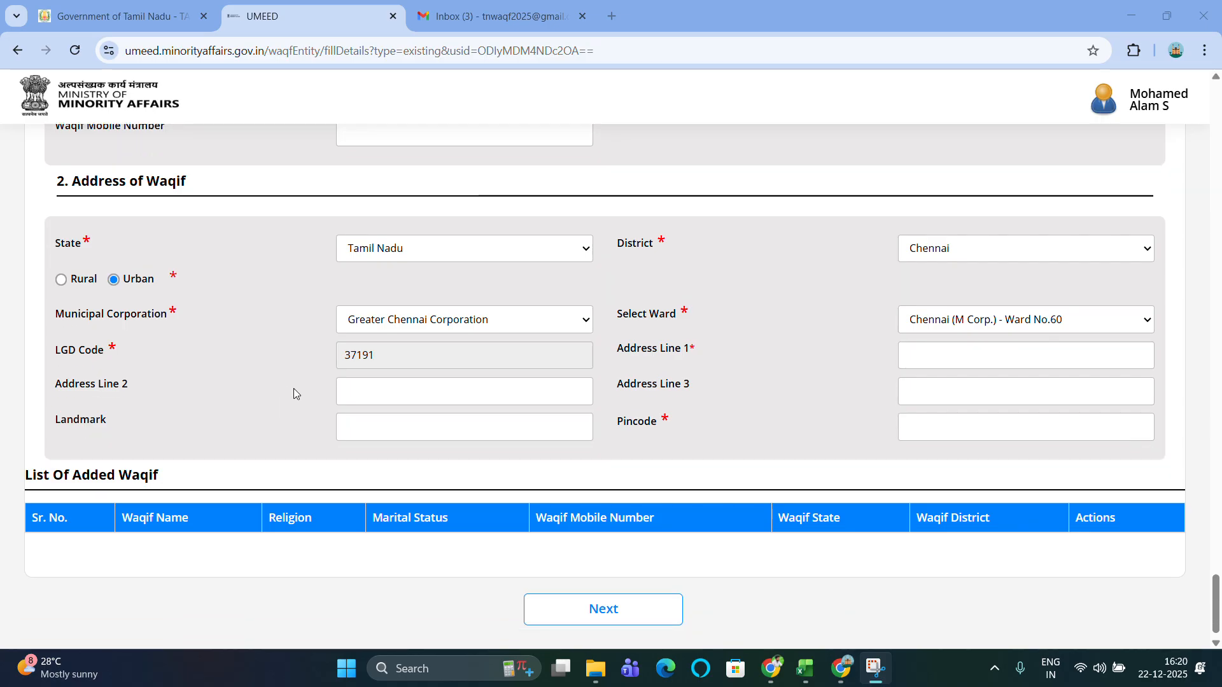
scroll(535, 268, down, 1)
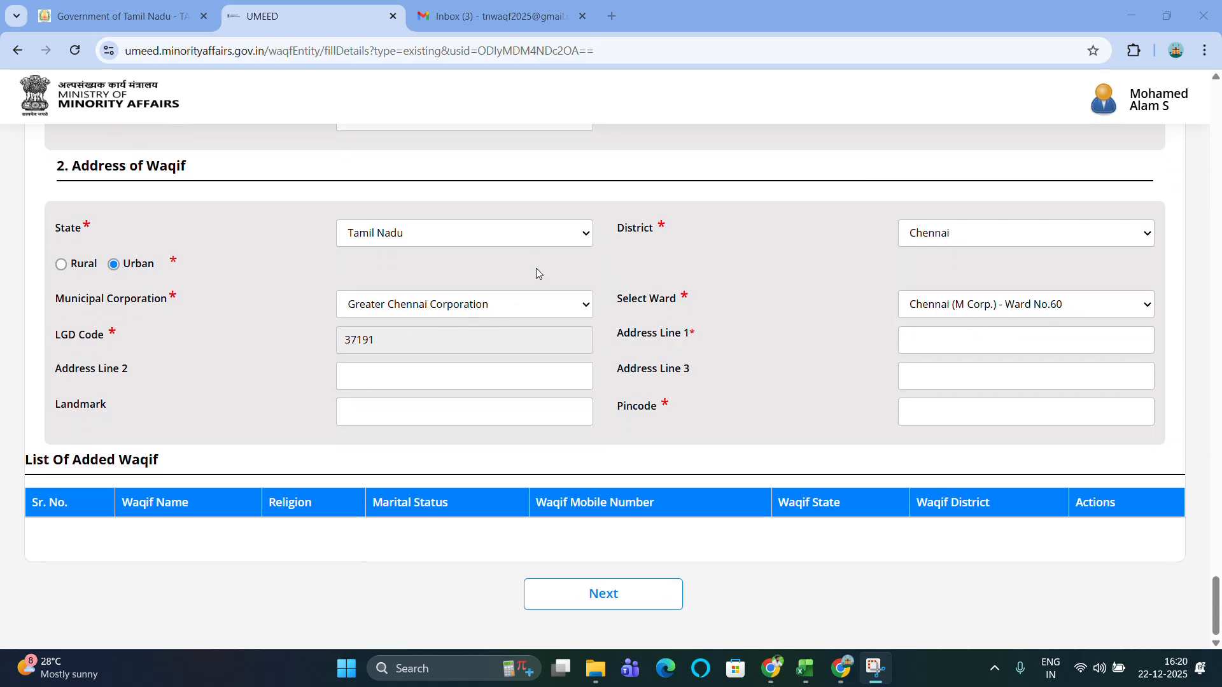